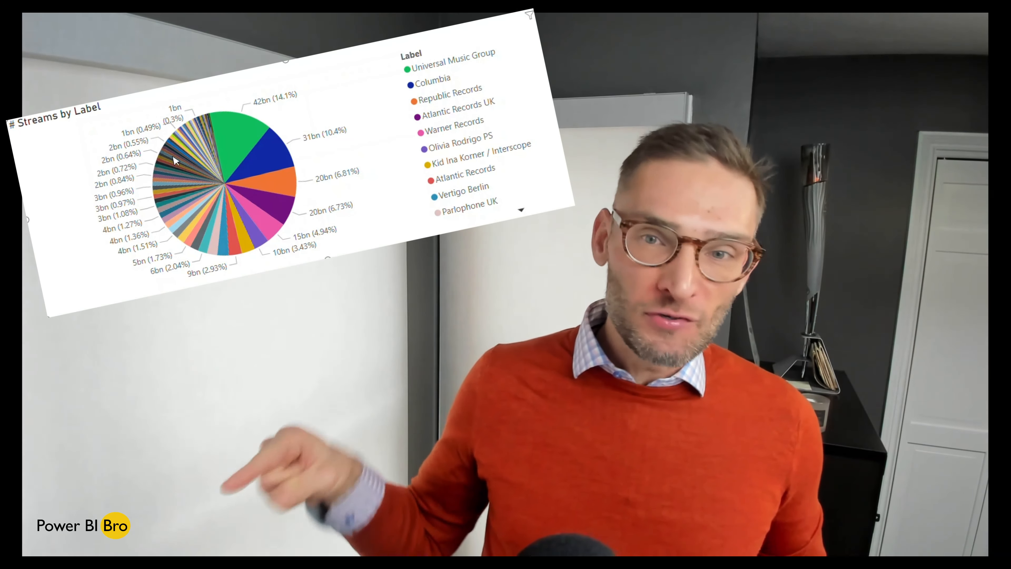
# Highlight Kid Ina Korner / Interscope and Vertigo Berlin one after the other in the # Streams by Label pie chart
pyautogui.click(426, 167)
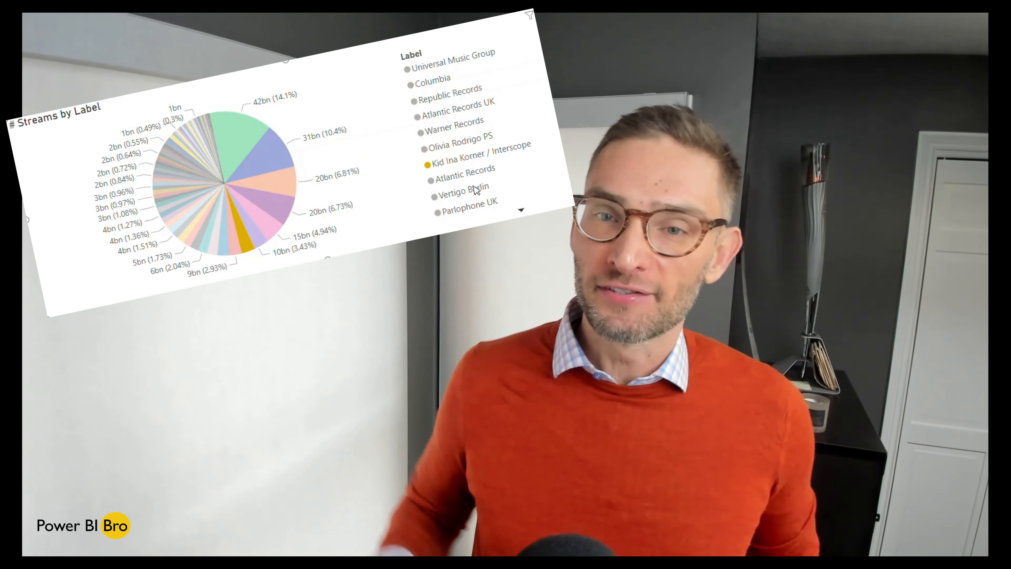
pyautogui.click(464, 194)
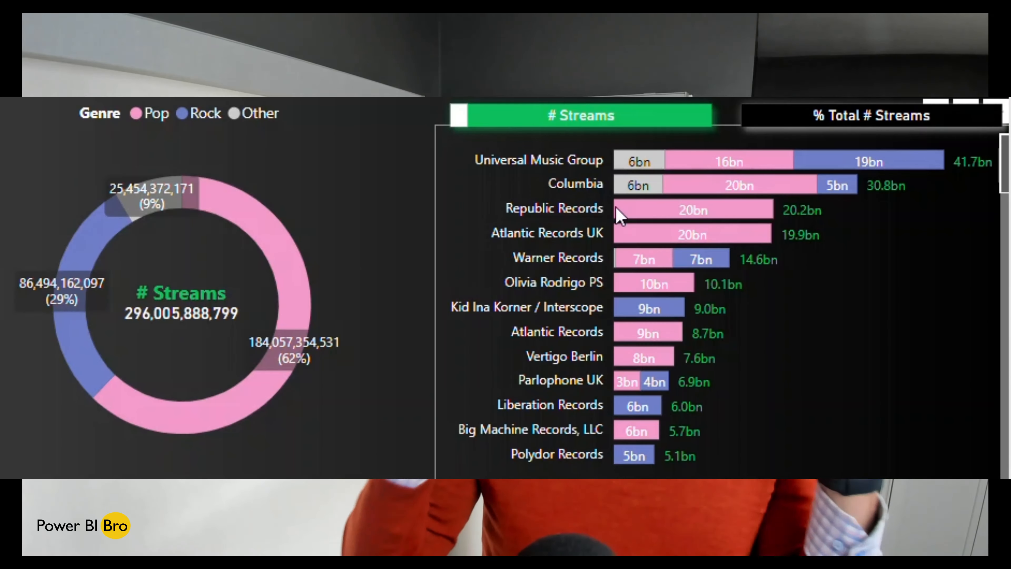
# Cross-filter the genre donut by Universal Music Group, Columbia, Republic Records and Atlantic Records UK in turn, and clear the selection
pyautogui.click(567, 170)
pyautogui.click(577, 186)
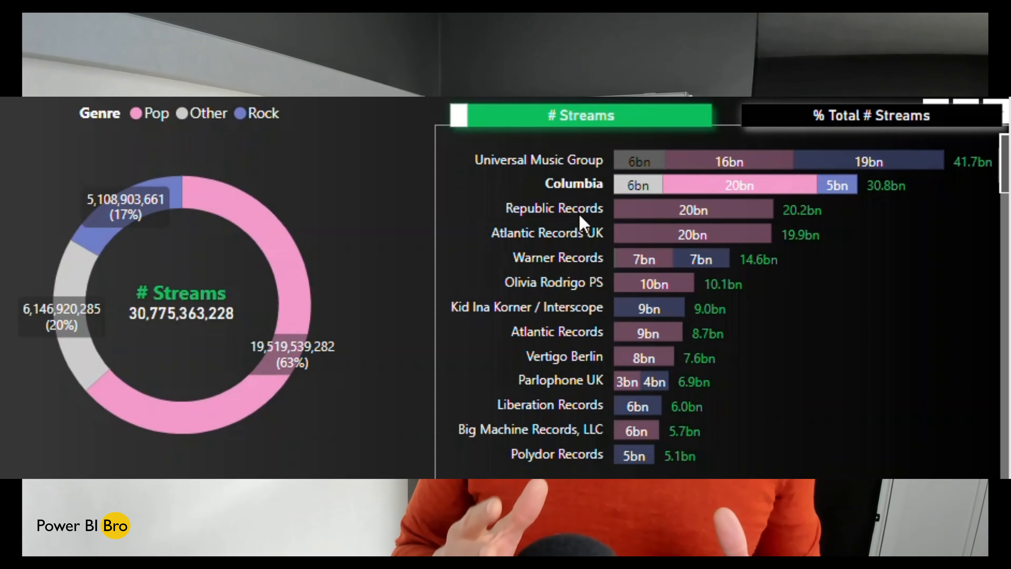
pyautogui.click(579, 211)
pyautogui.click(580, 237)
pyautogui.click(578, 211)
pyautogui.click(451, 215)
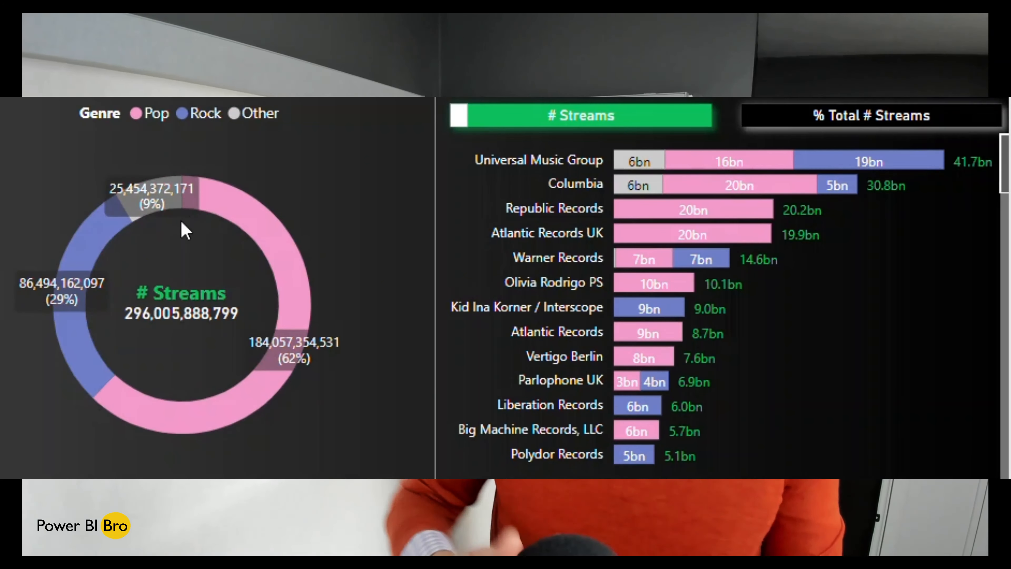
# Switch the record label bars between % Total # Streams and # Streams, ending on # Streams
pyautogui.click(797, 120)
pyautogui.click(593, 119)
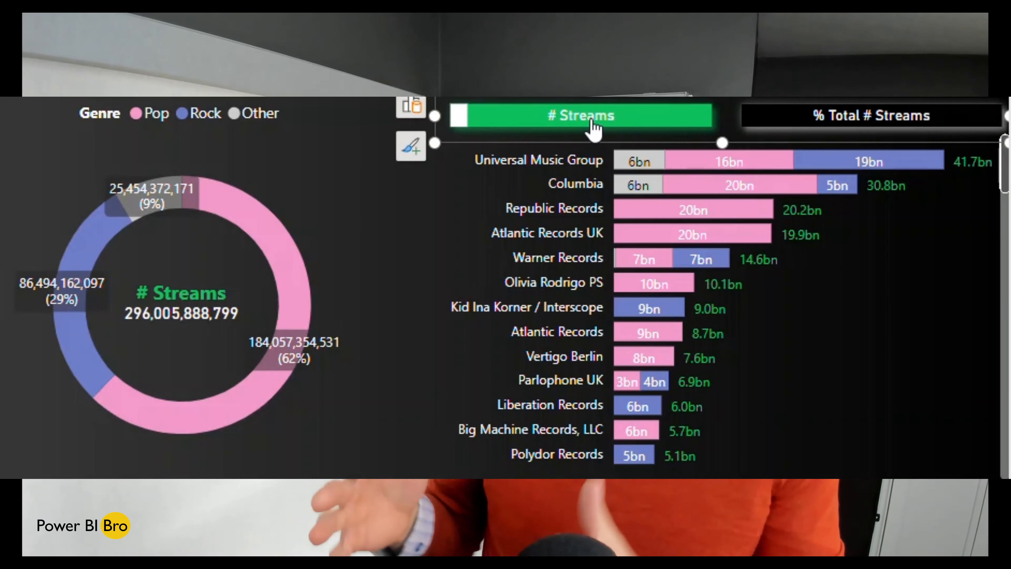
pyautogui.click(825, 119)
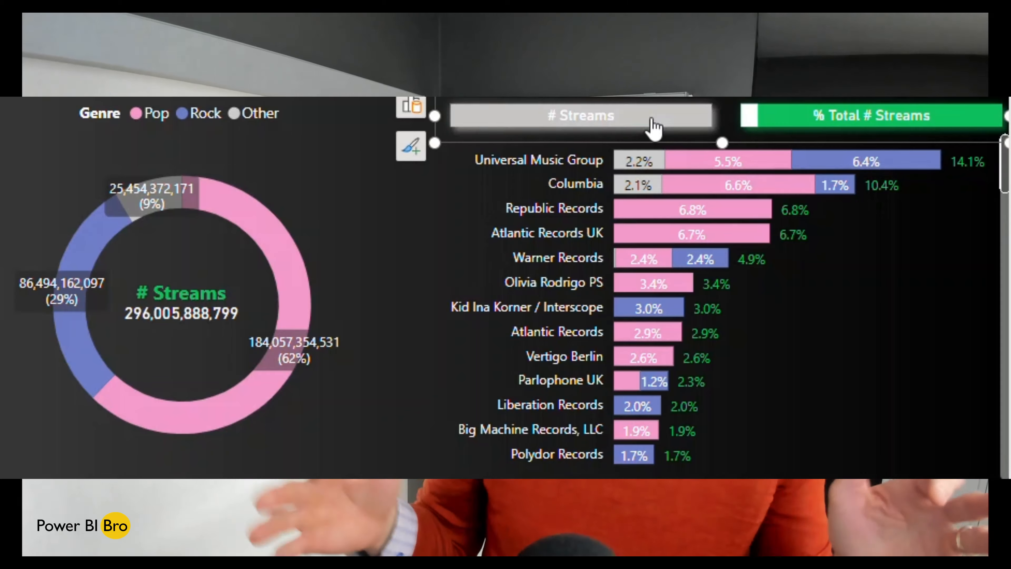
pyautogui.click(650, 128)
# Cross-filter the record label bars by the Pop slice and by the Rock slice of the genre donut
pyautogui.click(223, 215)
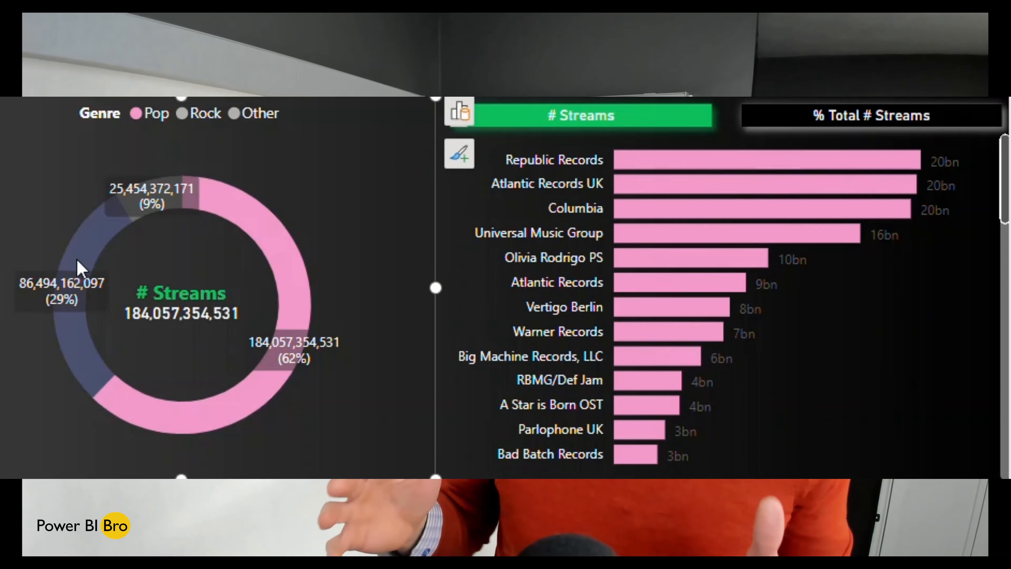
pyautogui.click(80, 263)
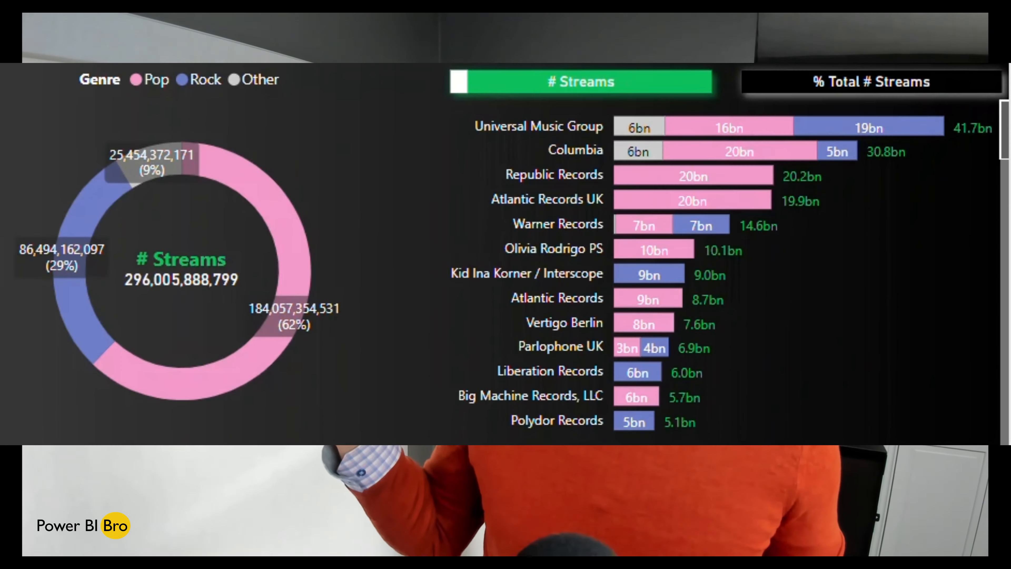
# Filter the genre donut by each of the top four record labels in turn, and release the Republic Records selection
pyautogui.click(566, 136)
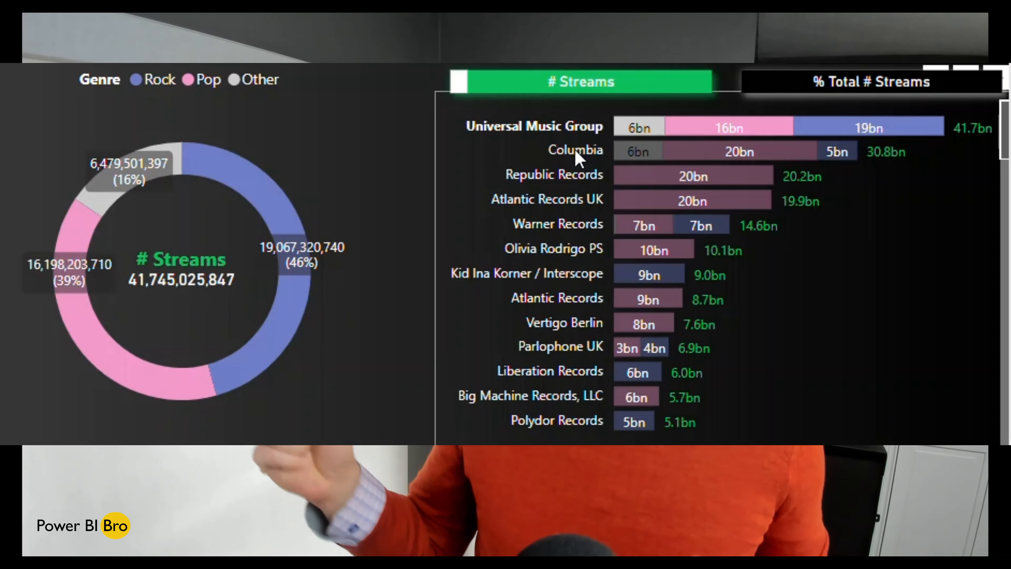
pyautogui.click(580, 151)
pyautogui.click(580, 181)
pyautogui.click(578, 201)
pyautogui.click(578, 175)
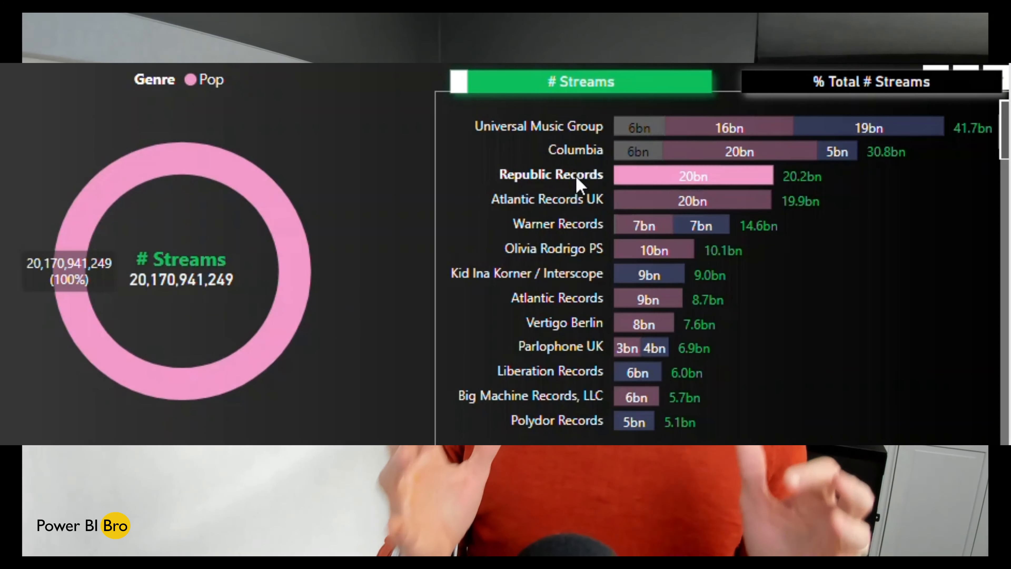
pyautogui.click(577, 177)
# Compare the label bars as % Total # Streams and as # Streams, and leave them showing # Streams
pyautogui.click(794, 85)
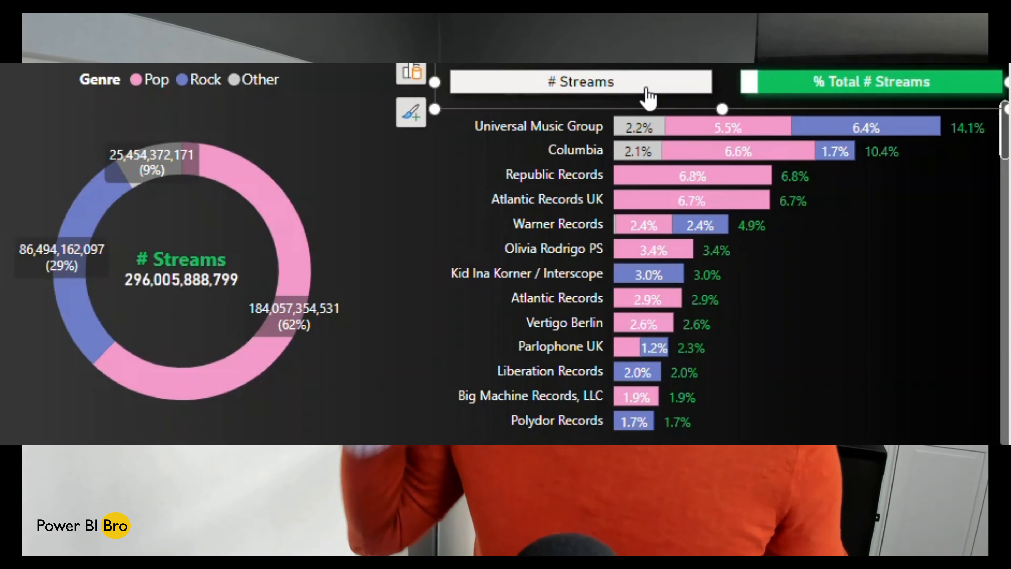
pyautogui.click(647, 90)
pyautogui.click(819, 95)
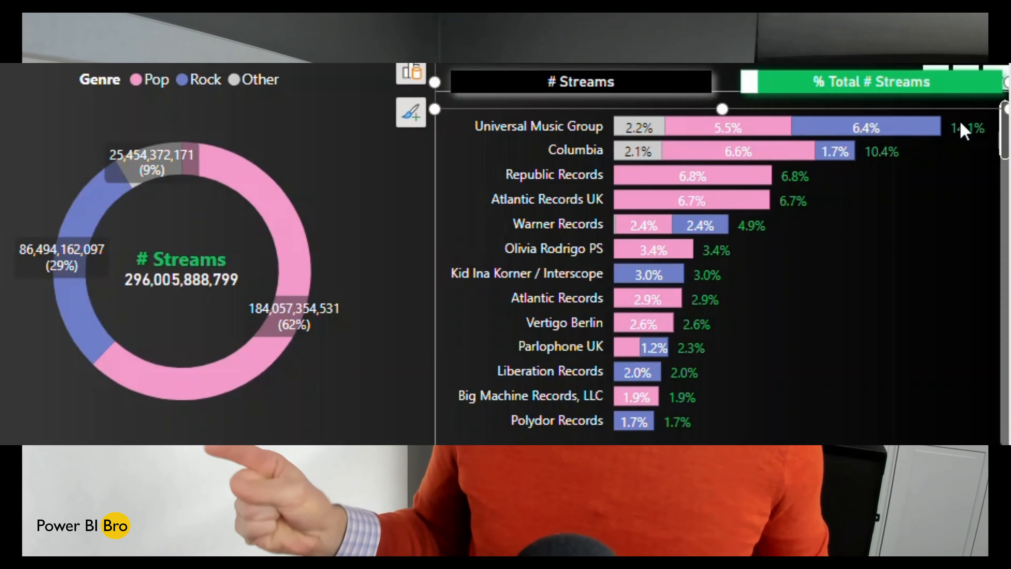
pyautogui.click(653, 93)
# Filter the label bars by Pop and by Rock through the genre donut's slices
pyautogui.click(223, 180)
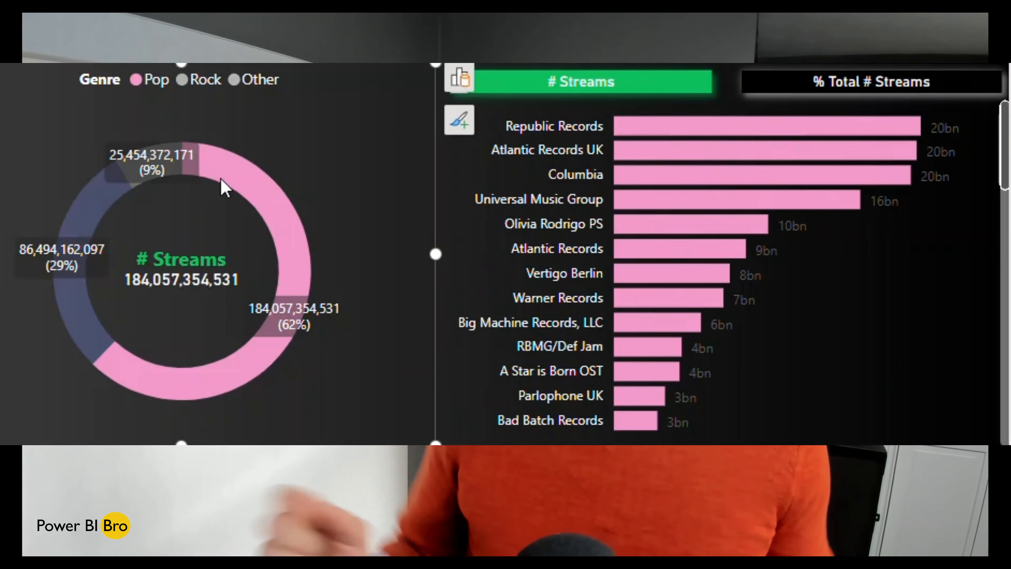
pyautogui.click(97, 216)
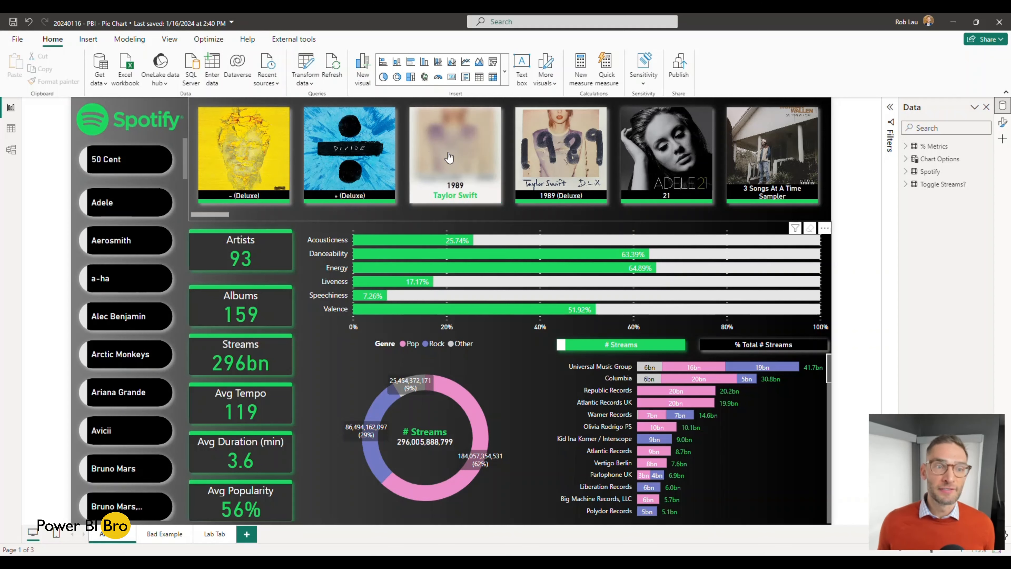
# Test the artist and album slicers by filtering on Aerosmith and on the first album, clearing both selections
pyautogui.click(120, 240)
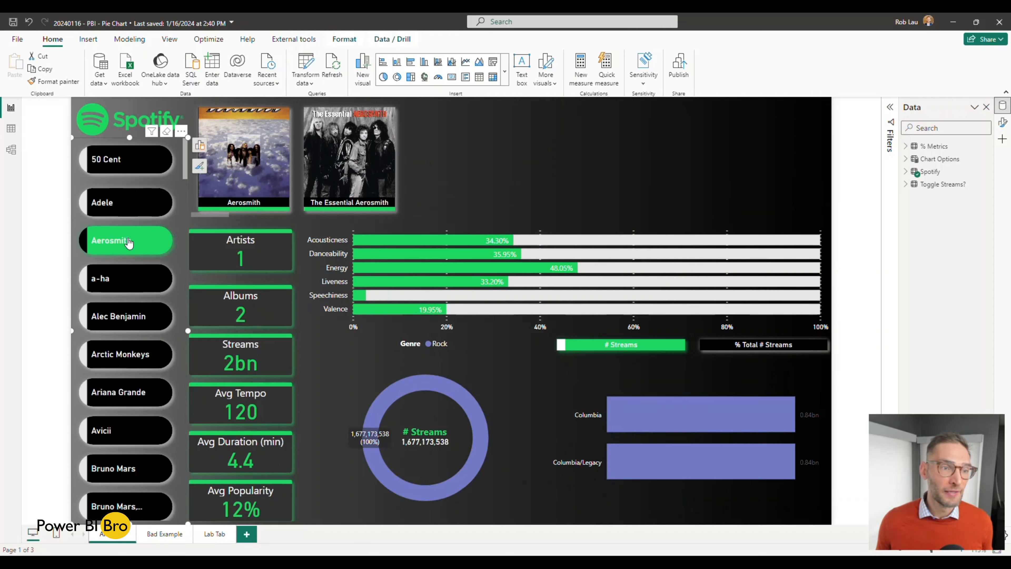
pyautogui.click(119, 241)
pyautogui.click(199, 205)
pyautogui.click(195, 207)
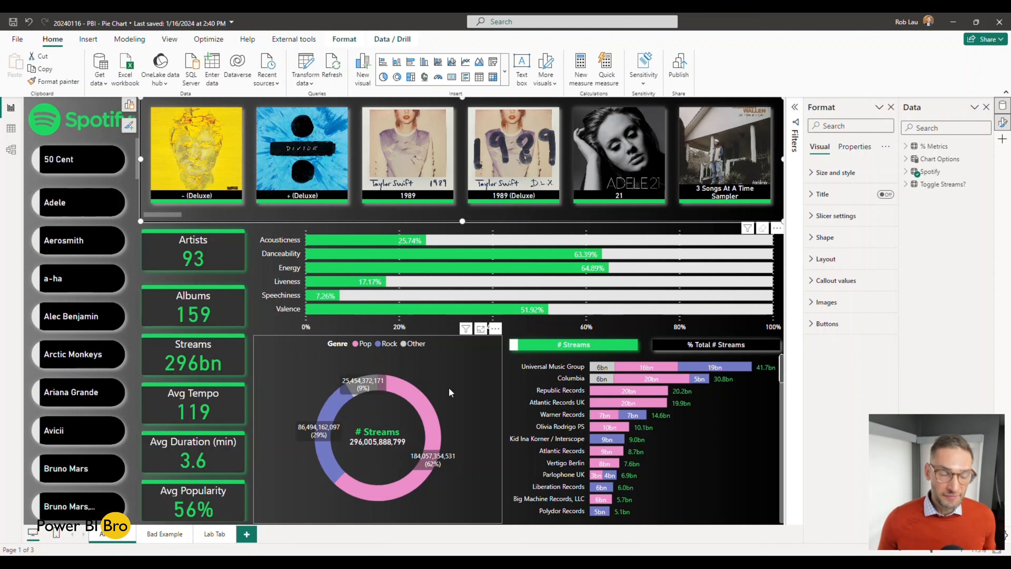
# Cross-filter the report by Universal Music Group and clear it, and toggle the label bars to % Total # Streams and back to # Streams
pyautogui.click(552, 370)
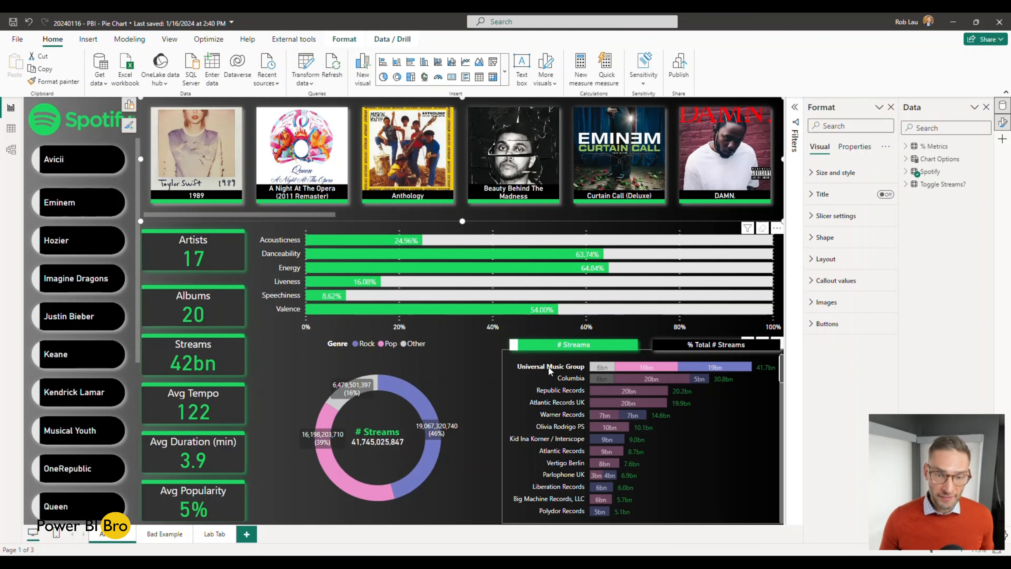
pyautogui.click(552, 371)
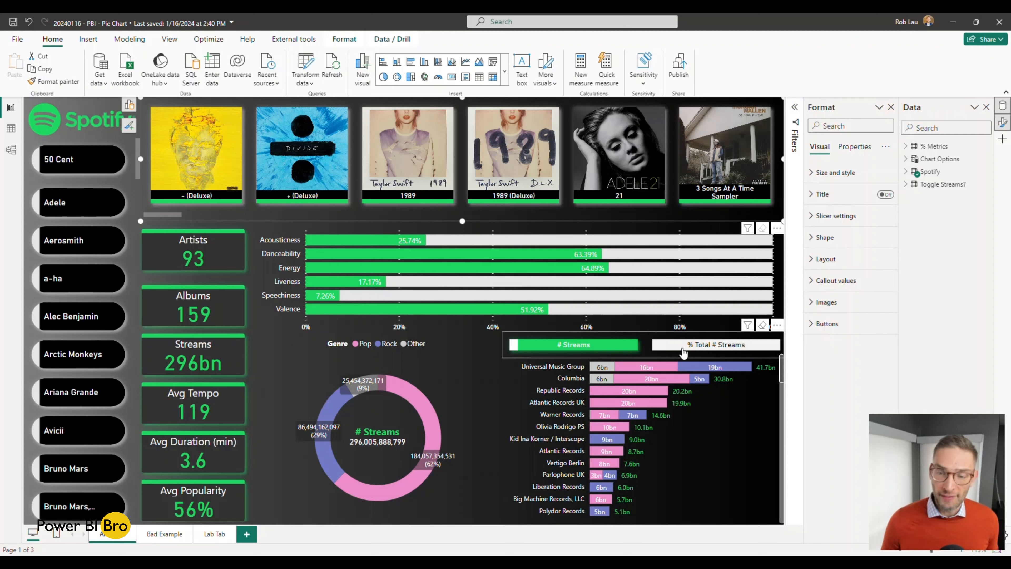
pyautogui.click(676, 352)
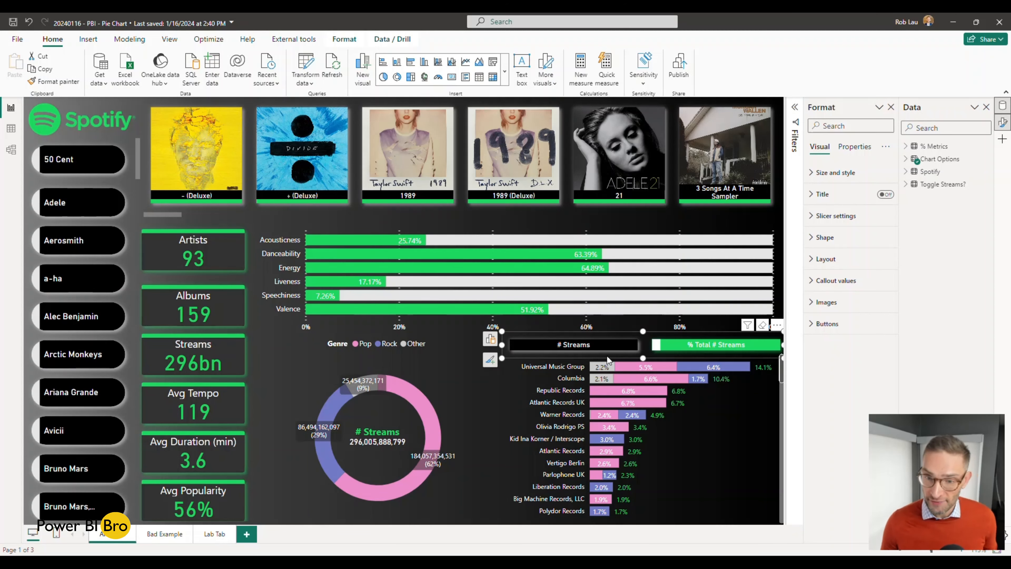
pyautogui.click(592, 349)
pyautogui.click(654, 345)
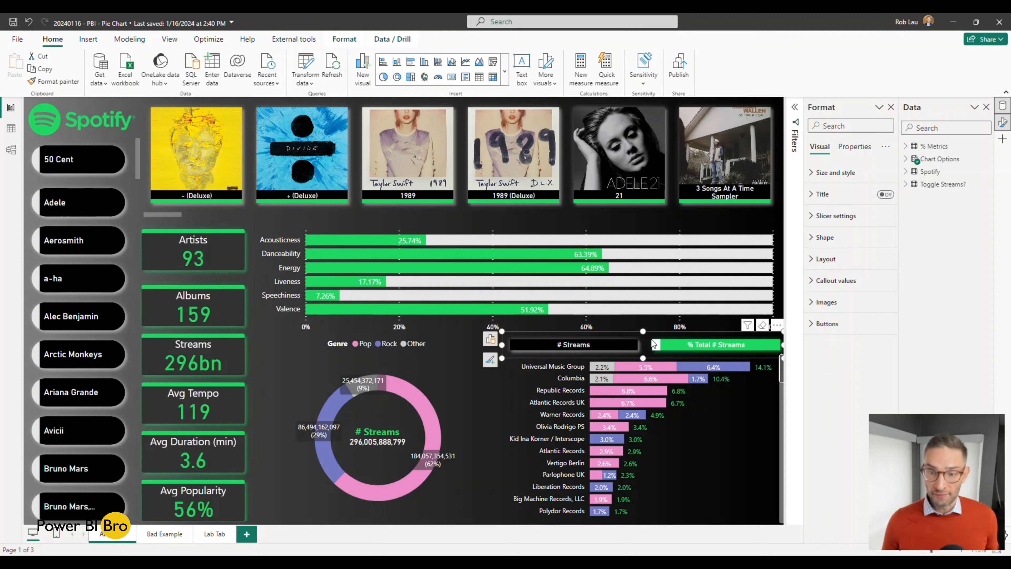
pyautogui.click(562, 344)
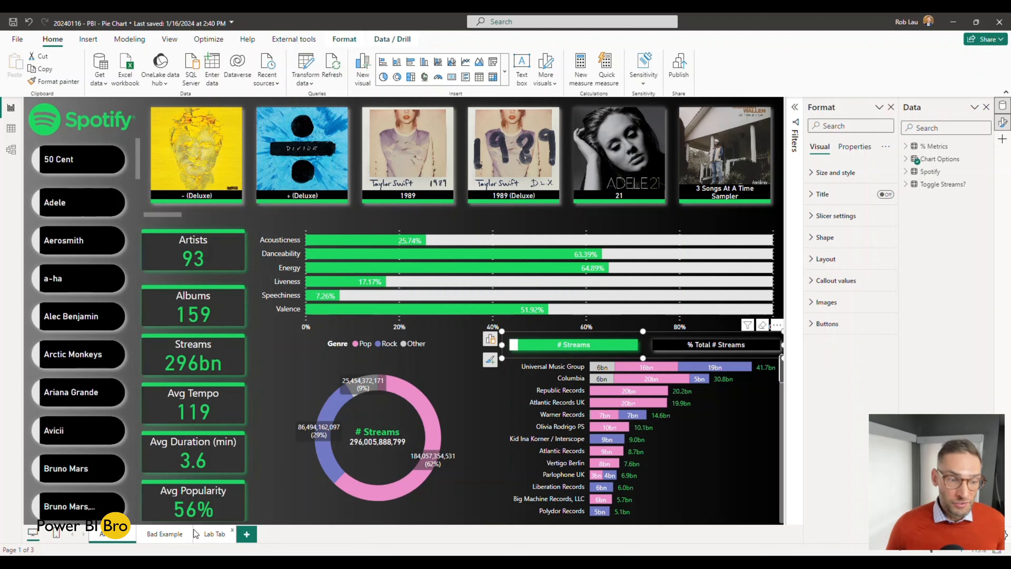
# View the record label pie chart on the Bad Example page, and return to the first report page
pyautogui.click(162, 536)
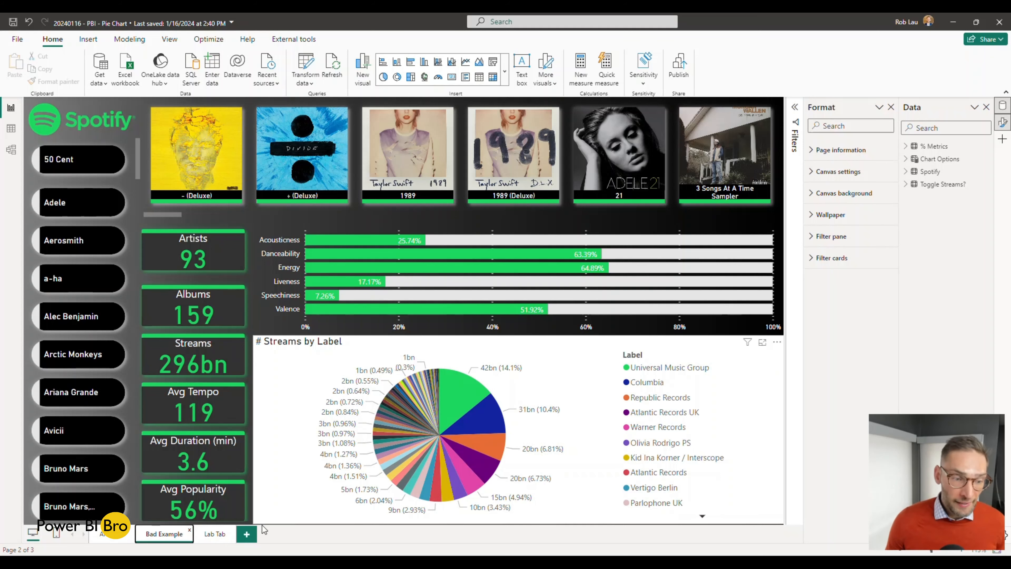
pyautogui.click(113, 541)
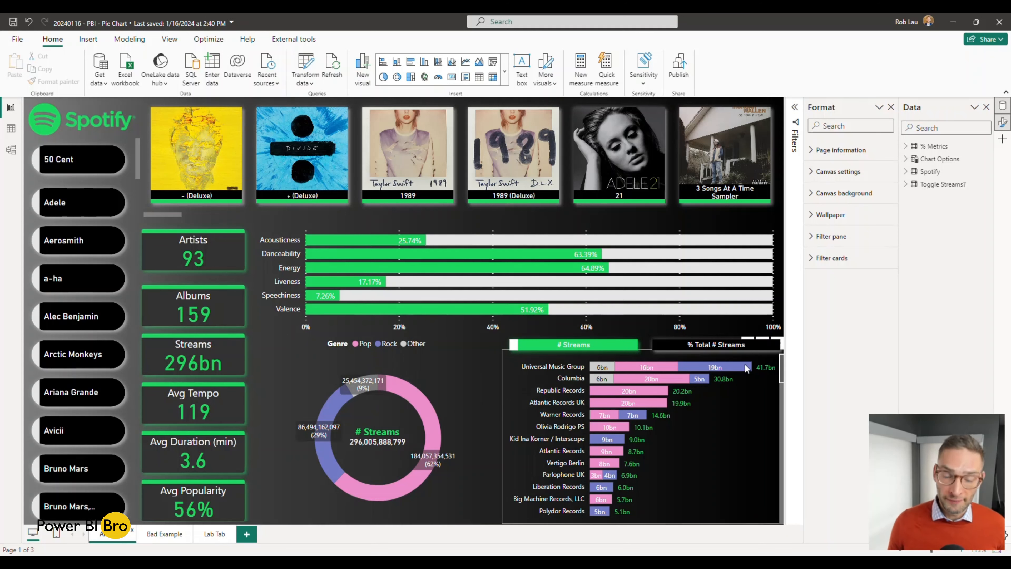
# Show the label bars as % Total # Streams, and cross-filter the report by Universal Music Group before clearing that selection
pyautogui.click(716, 345)
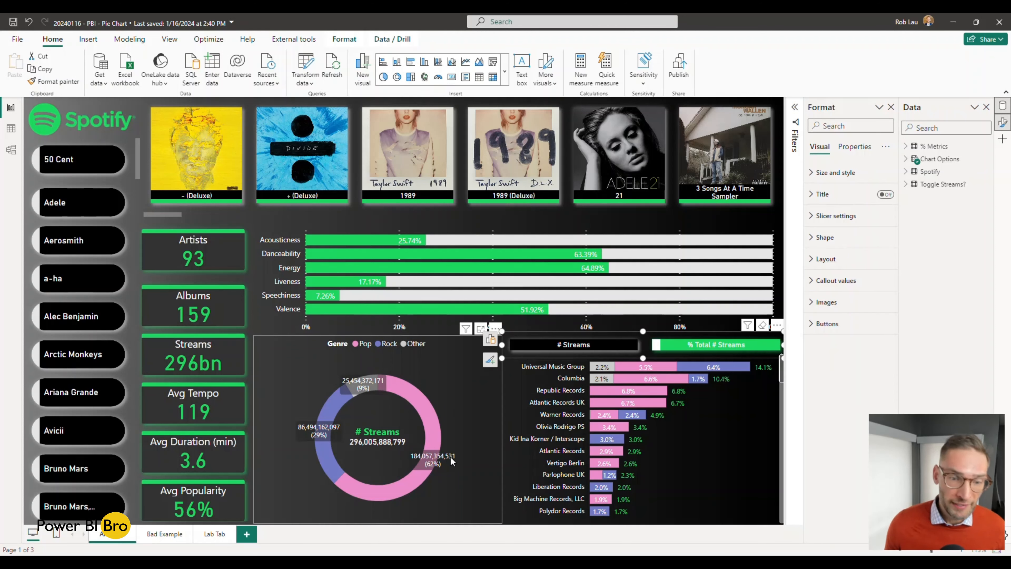
pyautogui.click(568, 369)
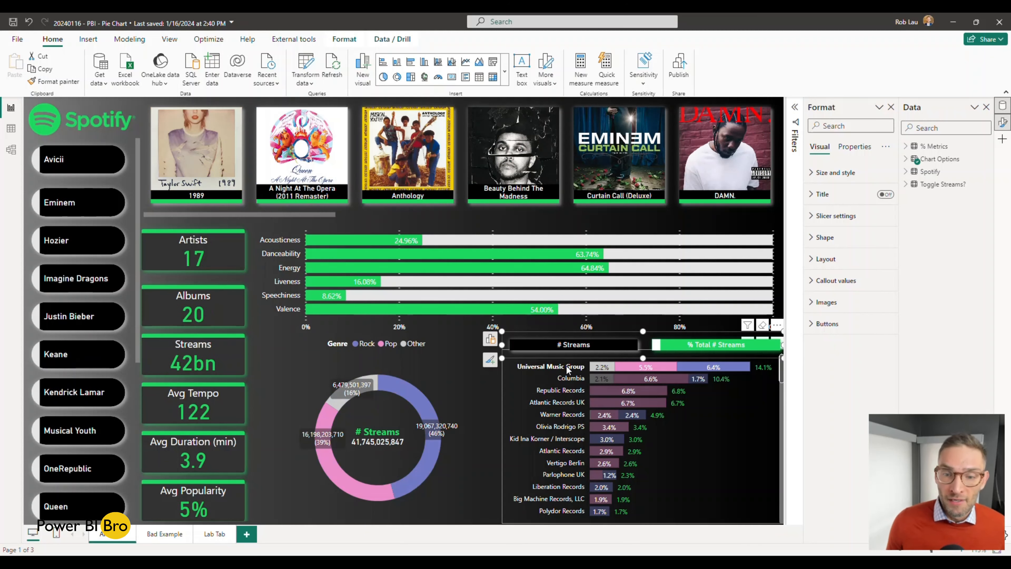
pyautogui.click(568, 369)
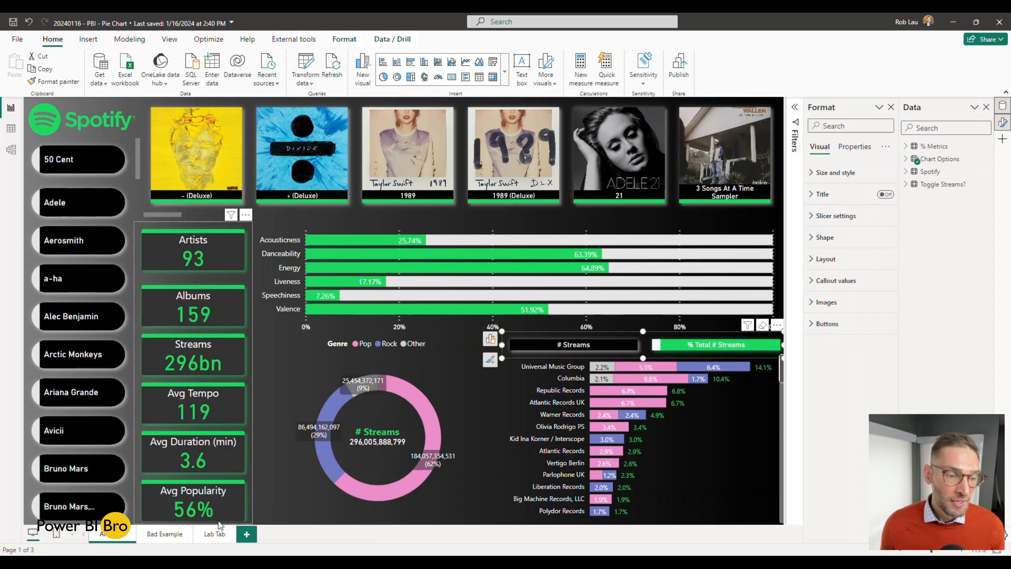
# Read the Columbia slice's details in the Bad Example page's pie chart, and go back to the first report page
pyautogui.click(155, 536)
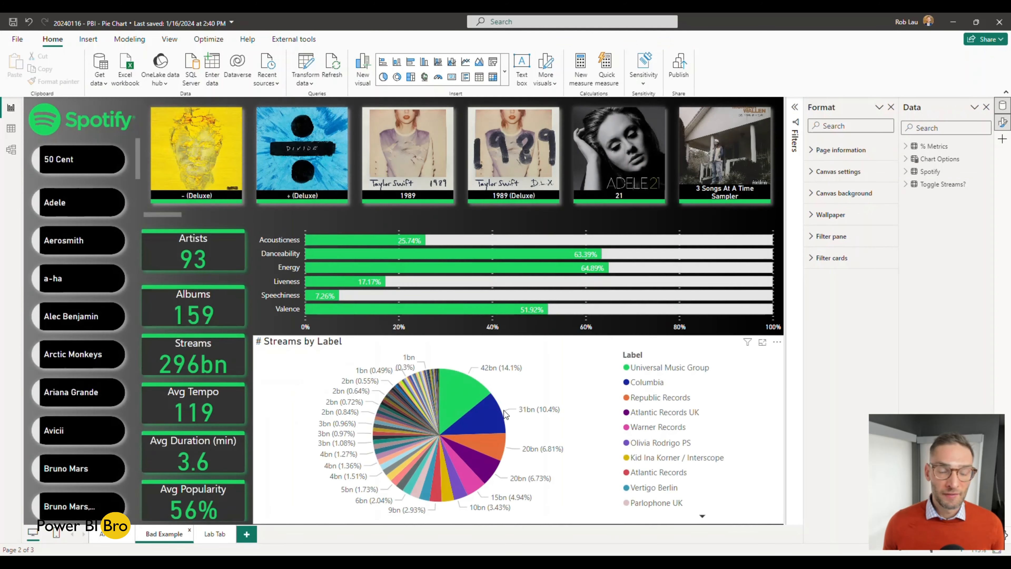
pyautogui.moveTo(503, 418)
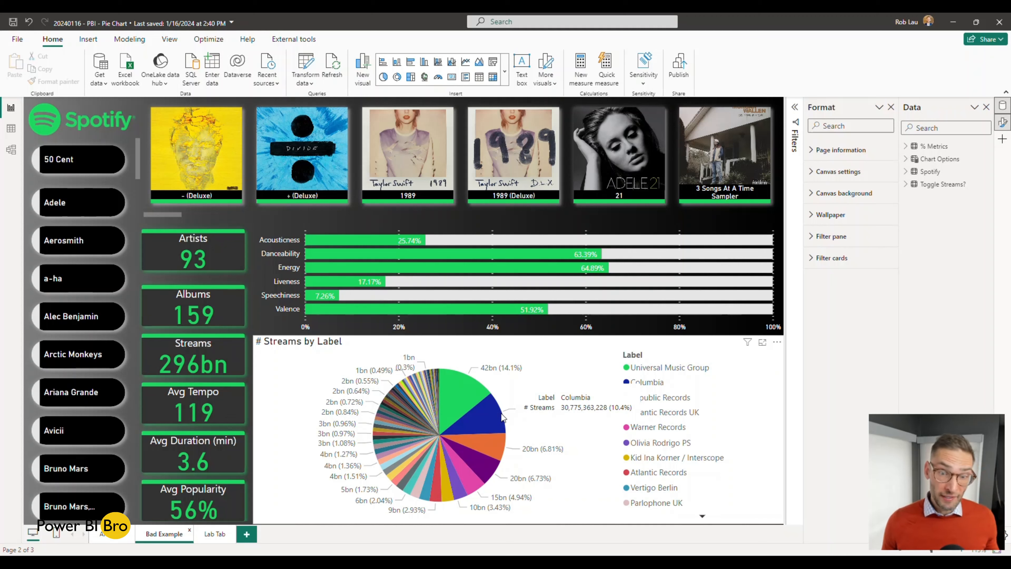
pyautogui.click(112, 538)
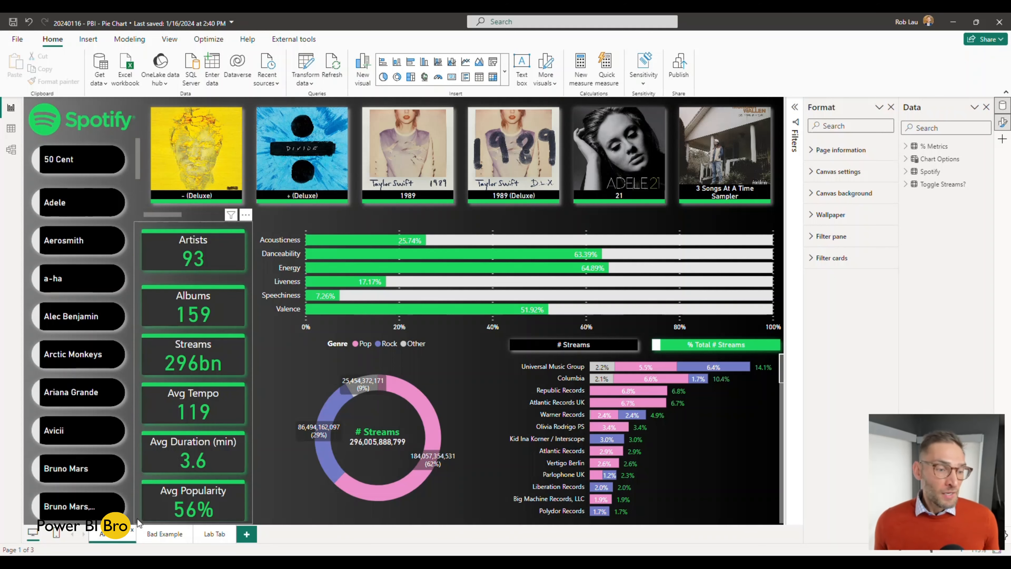
# Open the Spotify table in the data view and examine its columns from the track details across to Label and Album ID
pyautogui.click(11, 130)
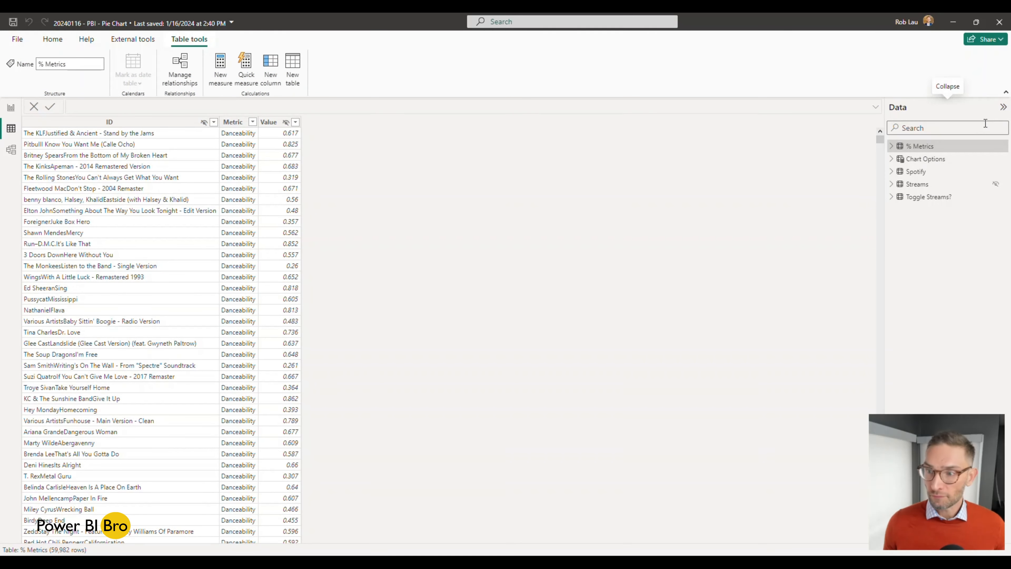
pyautogui.click(909, 172)
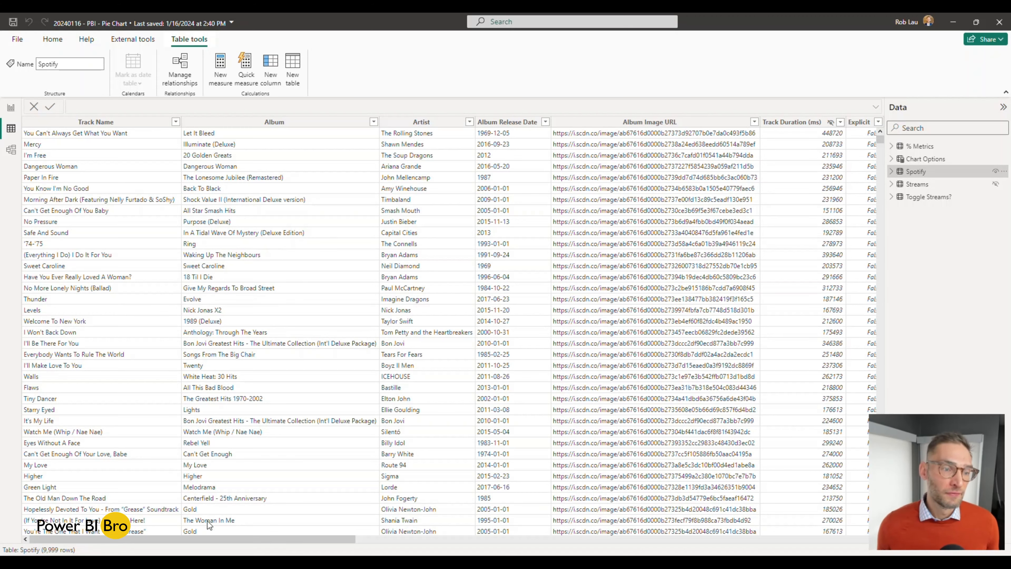
pyautogui.moveTo(196, 540); pyautogui.dragTo(618, 540)
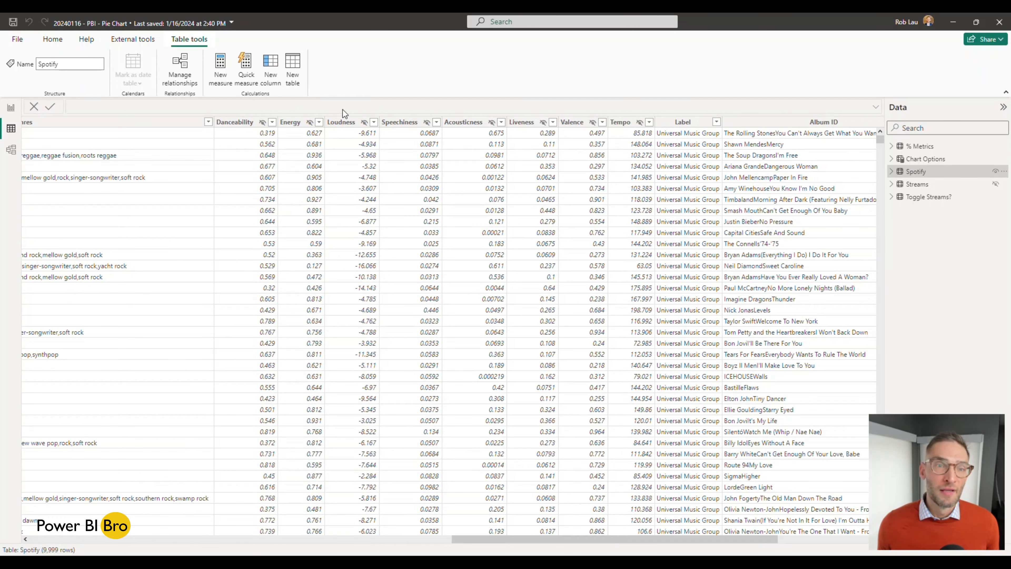
pyautogui.moveTo(571, 539); pyautogui.dragTo(682, 540)
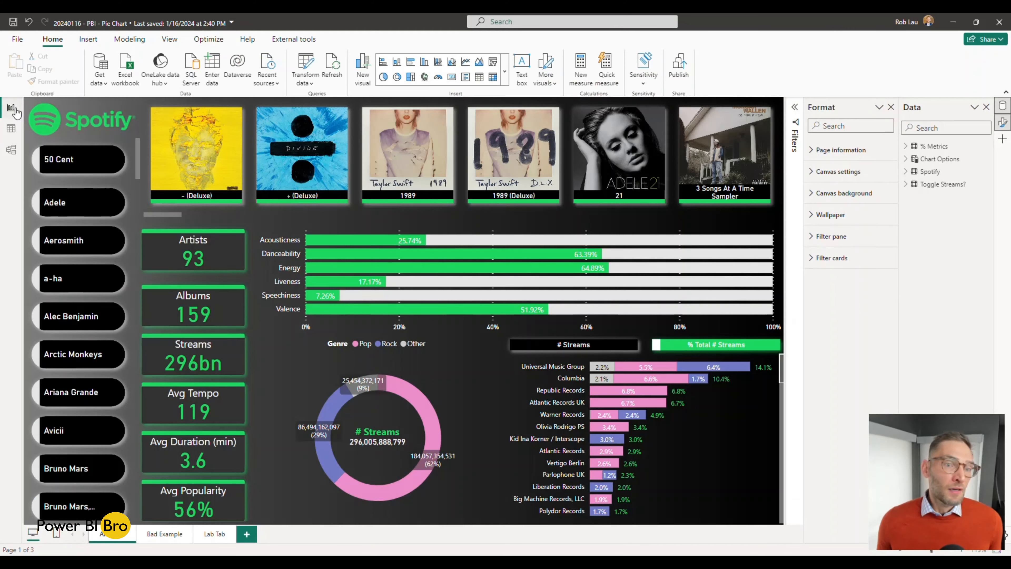
# Return to the report view and select the # Streams by genre donut chart on the first page
pyautogui.click(12, 108)
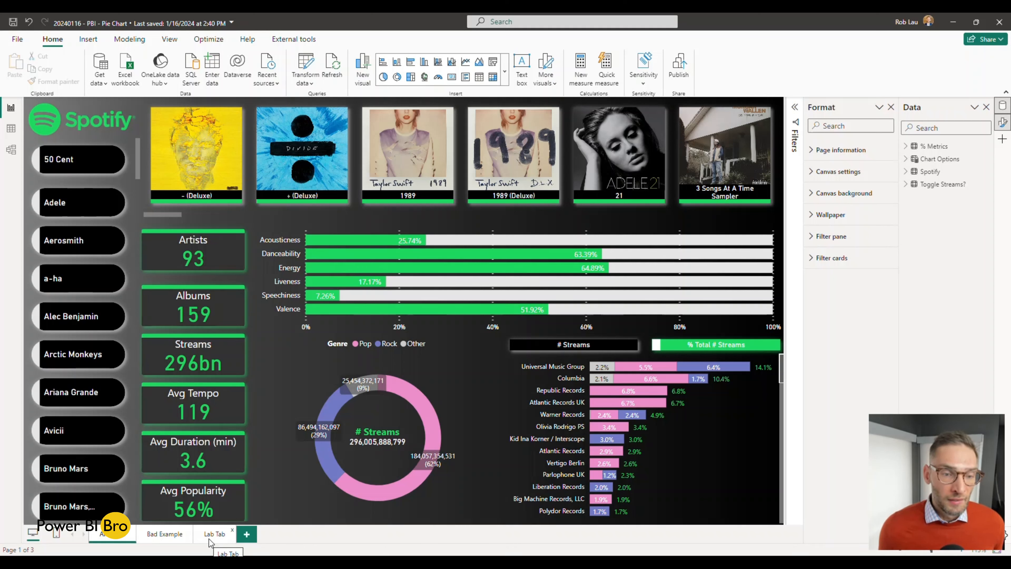
pyautogui.click(283, 372)
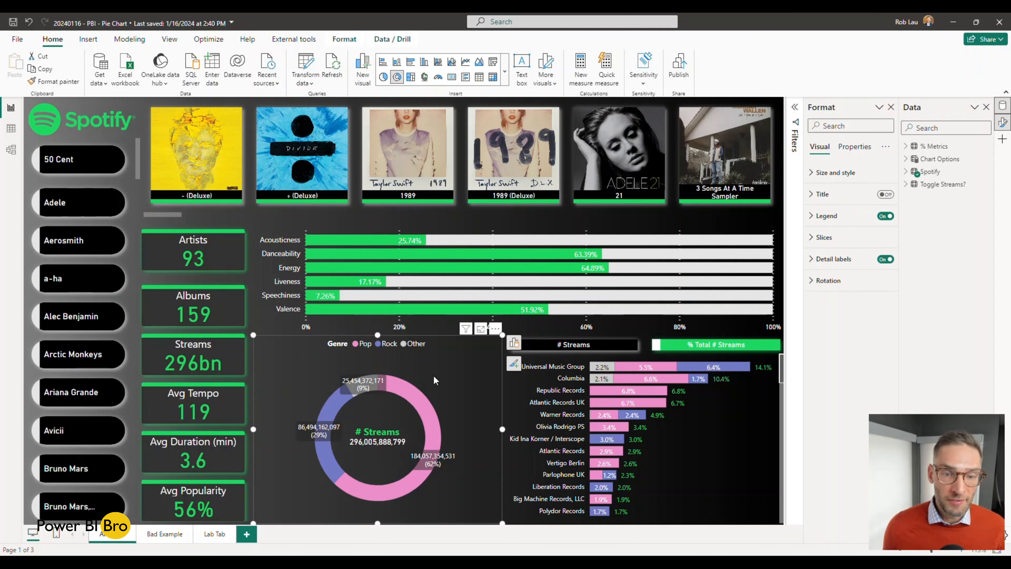
# Copy the genre donut, the # Streams toggle and the label bar chart from the first page to the Lab Tab page without syncing
pyautogui.keyDown('ctrl'); pyautogui.click(507, 338); pyautogui.keyUp('ctrl')
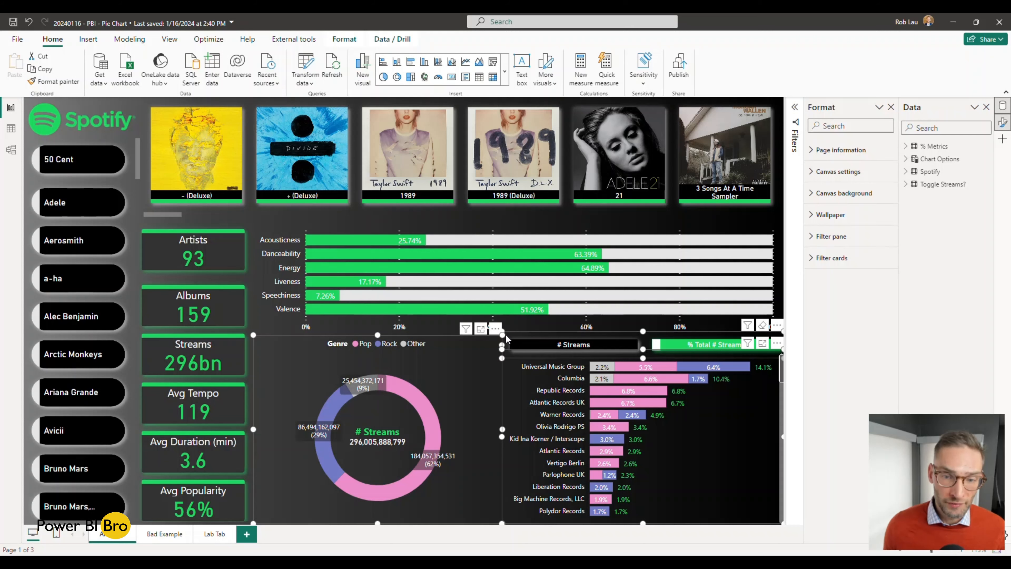
pyautogui.hotkey('ctrl', 'c')
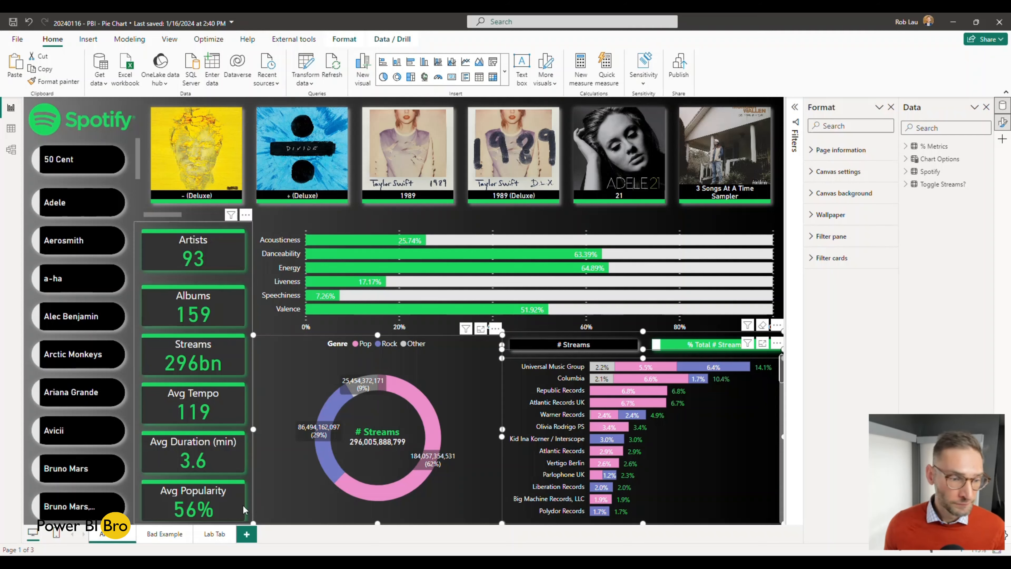
pyautogui.click(214, 534)
pyautogui.hotkey('ctrl', 'v')
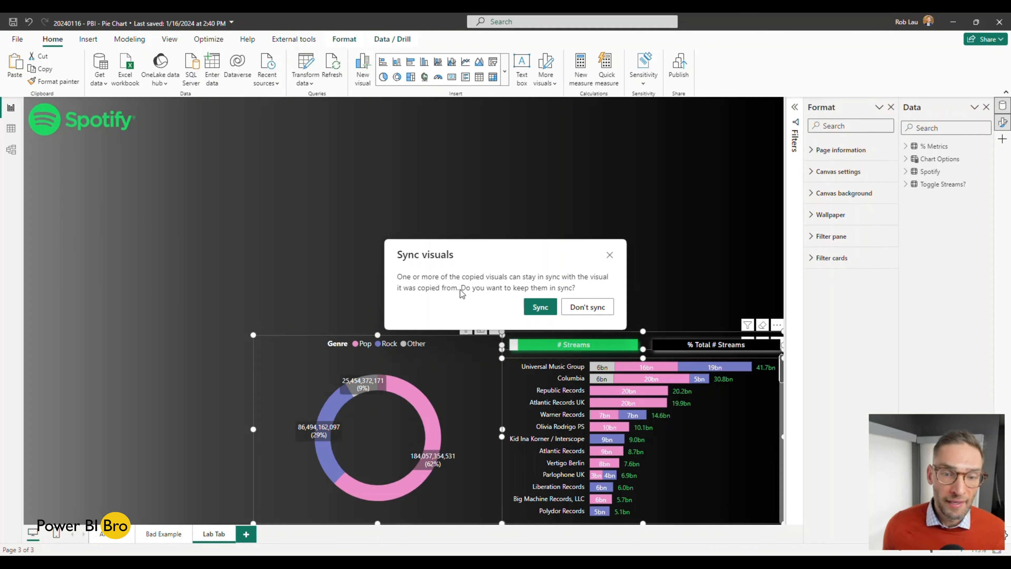
pyautogui.click(585, 307)
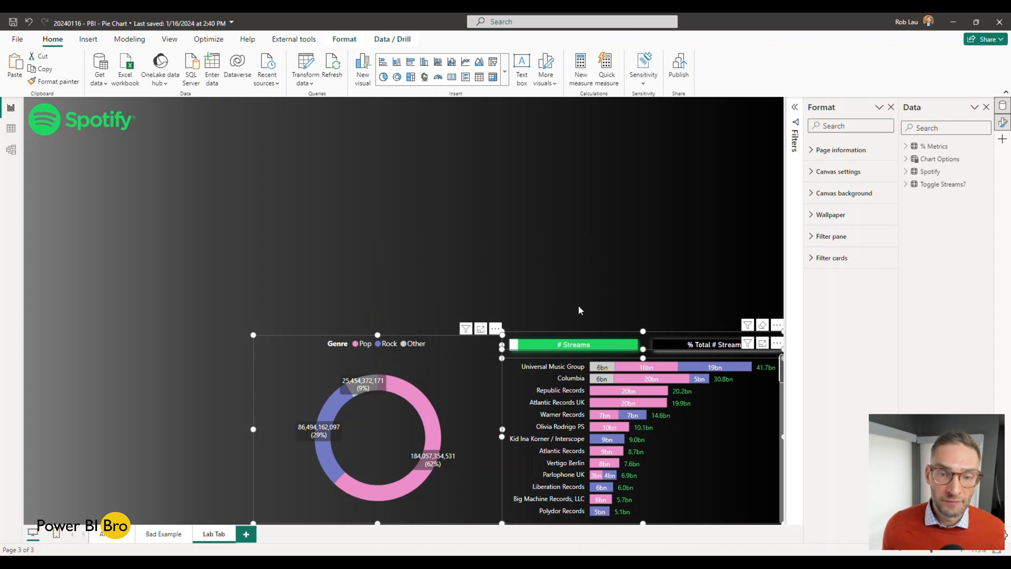
pyautogui.moveTo(477, 373)
pyautogui.mouseDown()
pyautogui.moveTo(478, 181)
pyautogui.moveTo(466, 351)
pyautogui.moveTo(483, 375)
pyautogui.mouseUp()
pyautogui.click(407, 237)
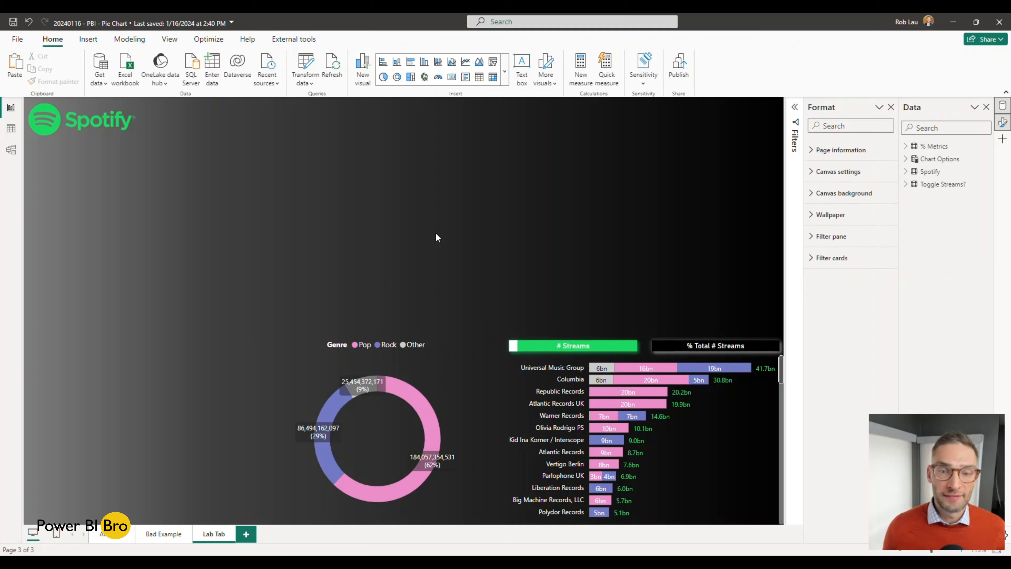
# Add a table visual to the empty upper area of the Lab Tab page with the Label field from the Spotify Album folder
pyautogui.scroll(3, 435, 237)
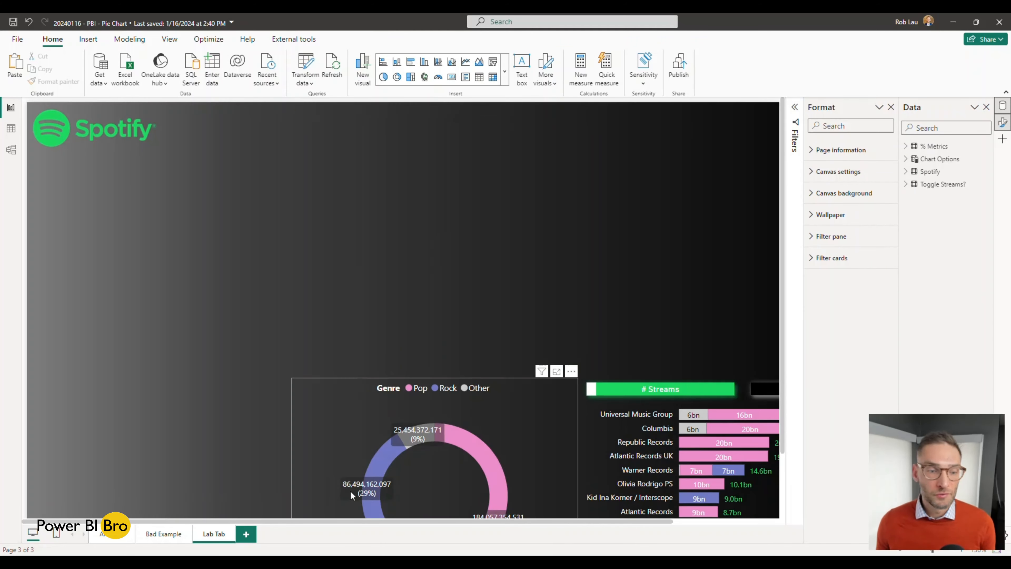
pyautogui.hscroll(3, 656, 317)
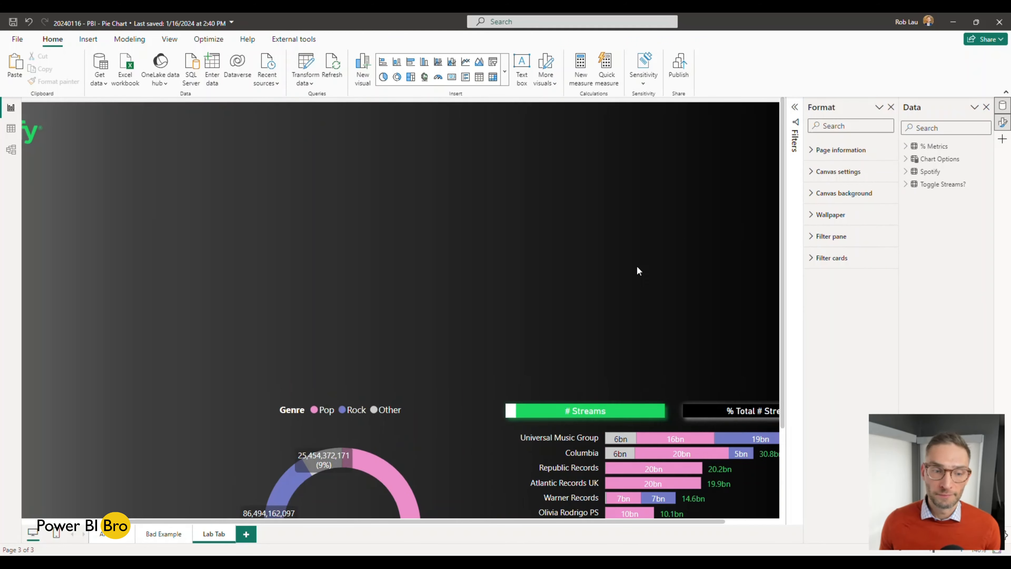
pyautogui.scroll(-2, 602, 283)
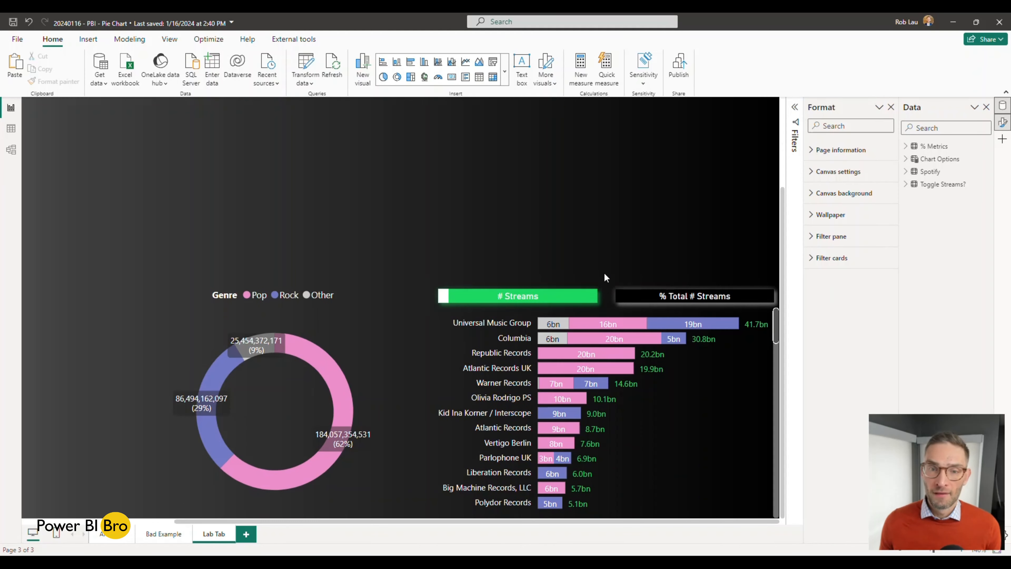
pyautogui.scroll(2, 604, 272)
pyautogui.scroll(1, 490, 309)
pyautogui.scroll(-2, 498, 307)
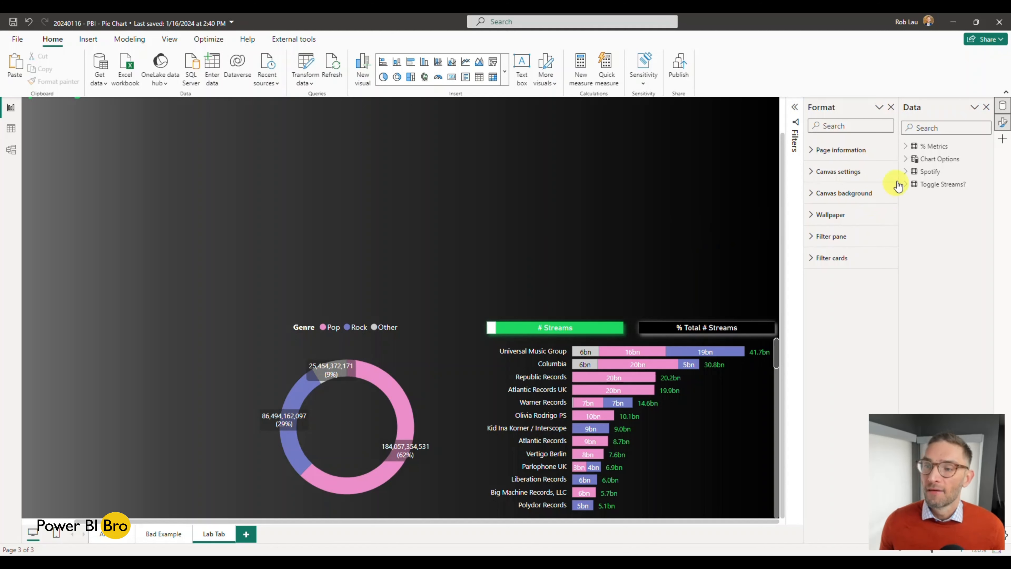
pyautogui.click(906, 172)
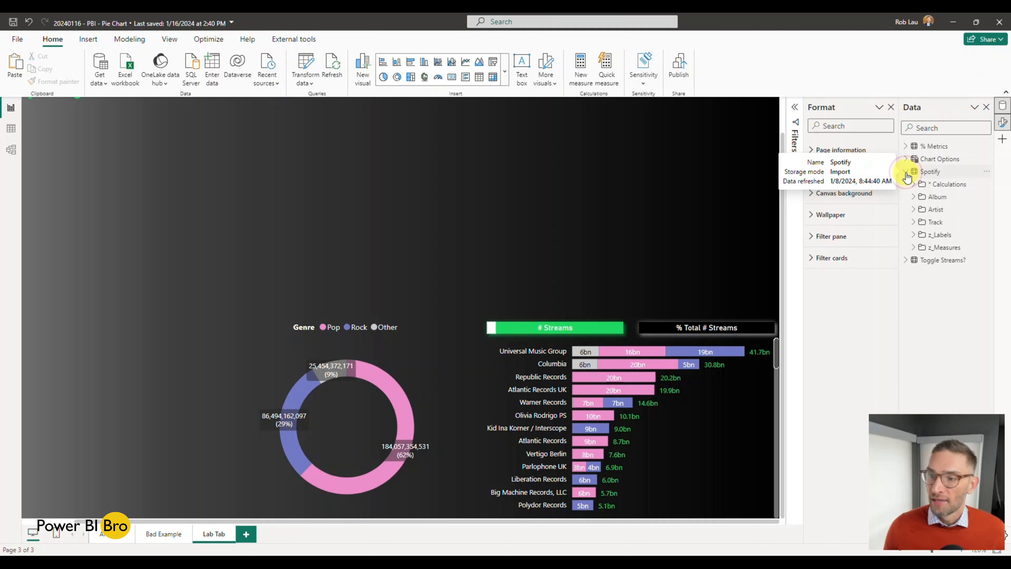
pyautogui.click(914, 222)
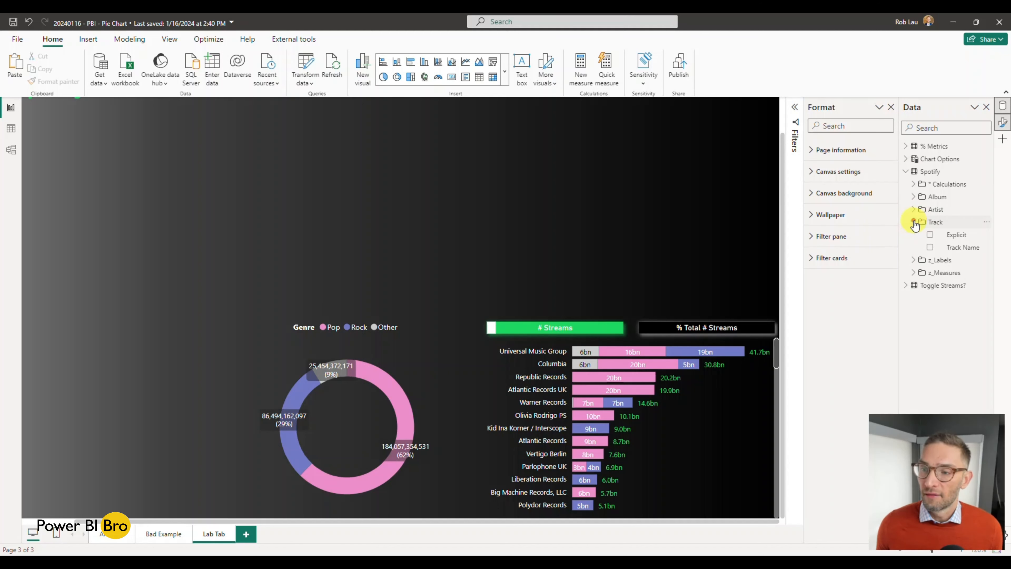
pyautogui.click(914, 222)
pyautogui.click(912, 196)
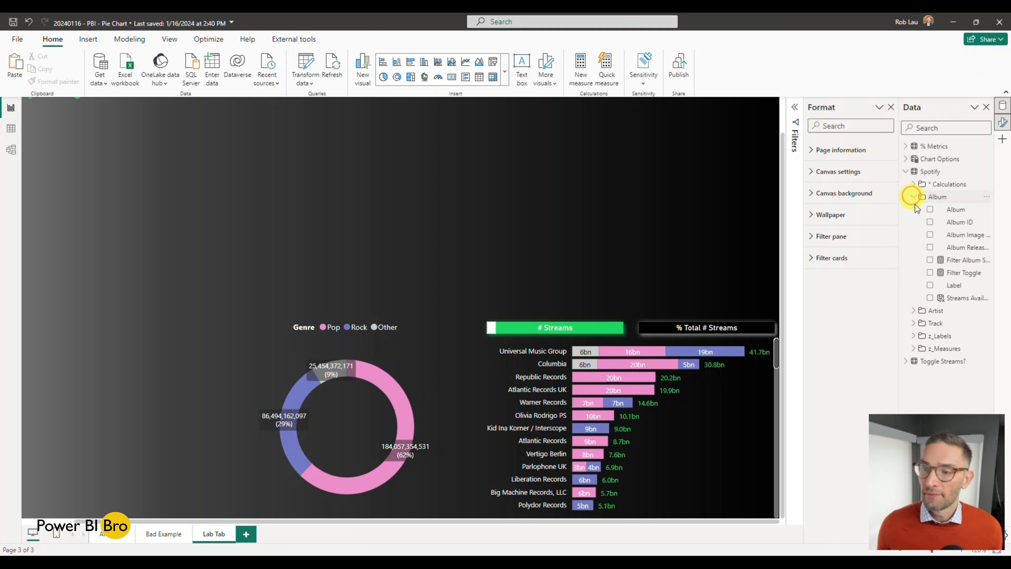
pyautogui.click(929, 286)
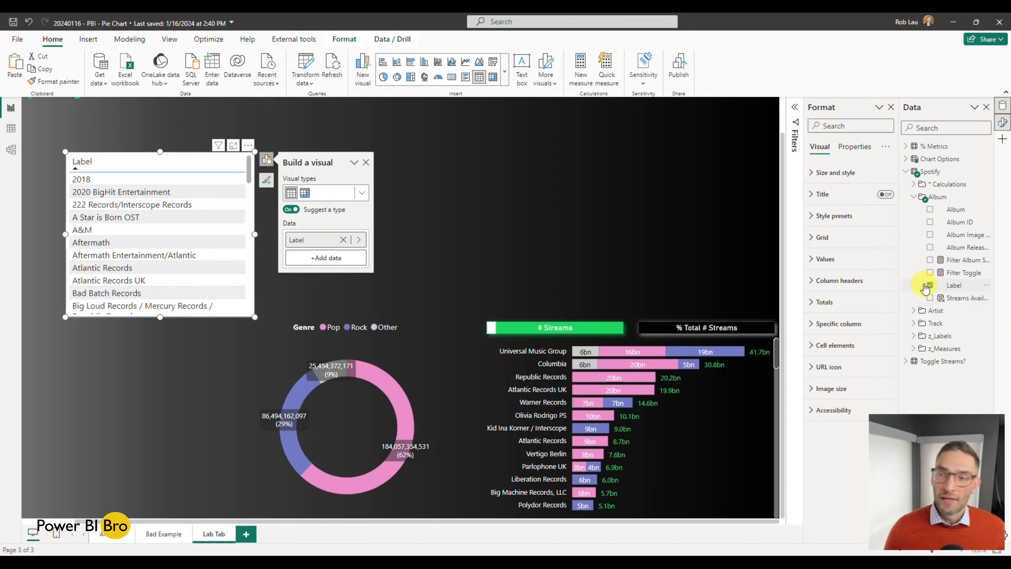
# Add the # Streams measure to the Label table and turn it into a large pie chart spanning the page's upper area
pyautogui.click(908, 148)
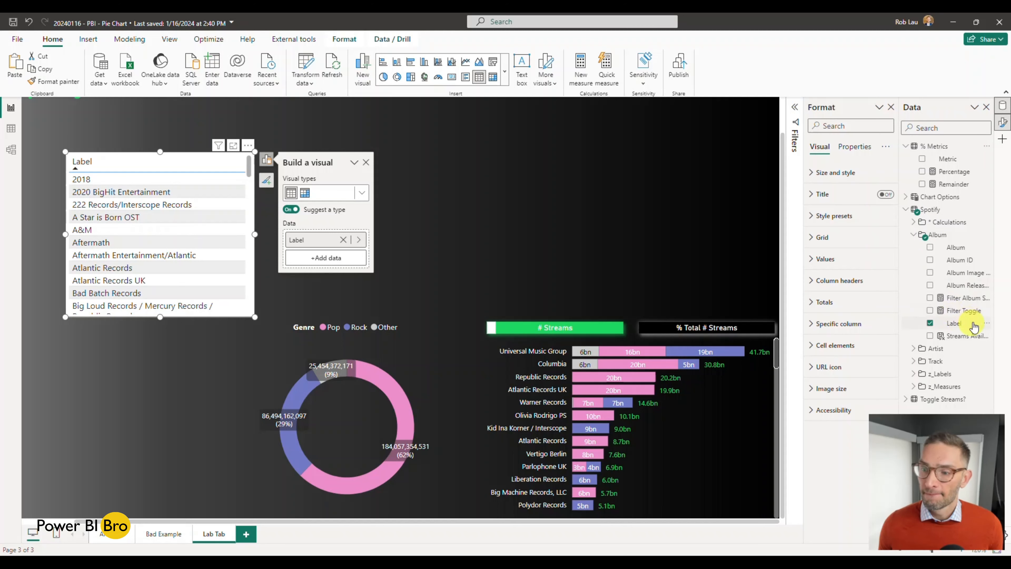
pyautogui.click(905, 146)
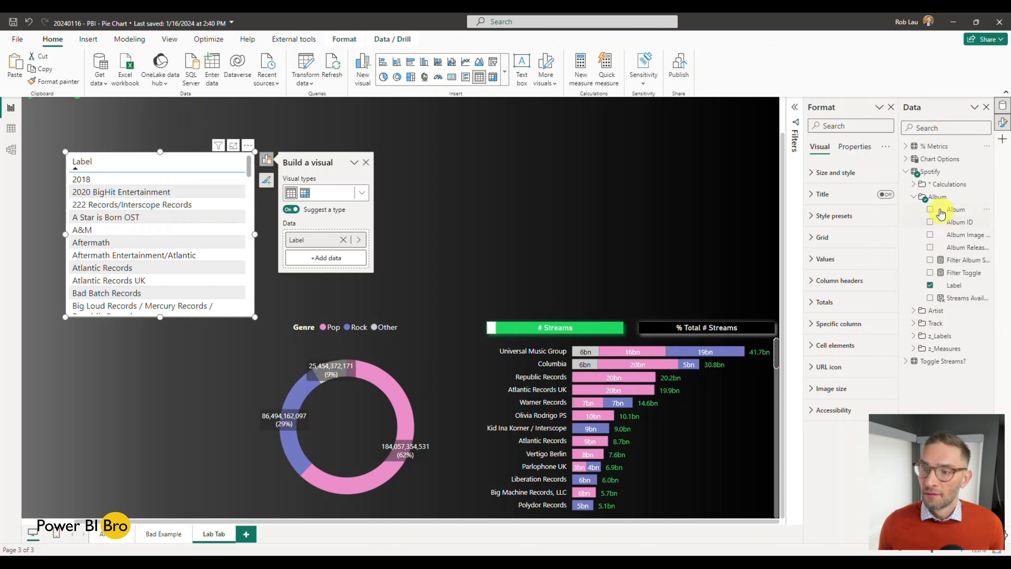
pyautogui.click(913, 184)
pyautogui.click(927, 222)
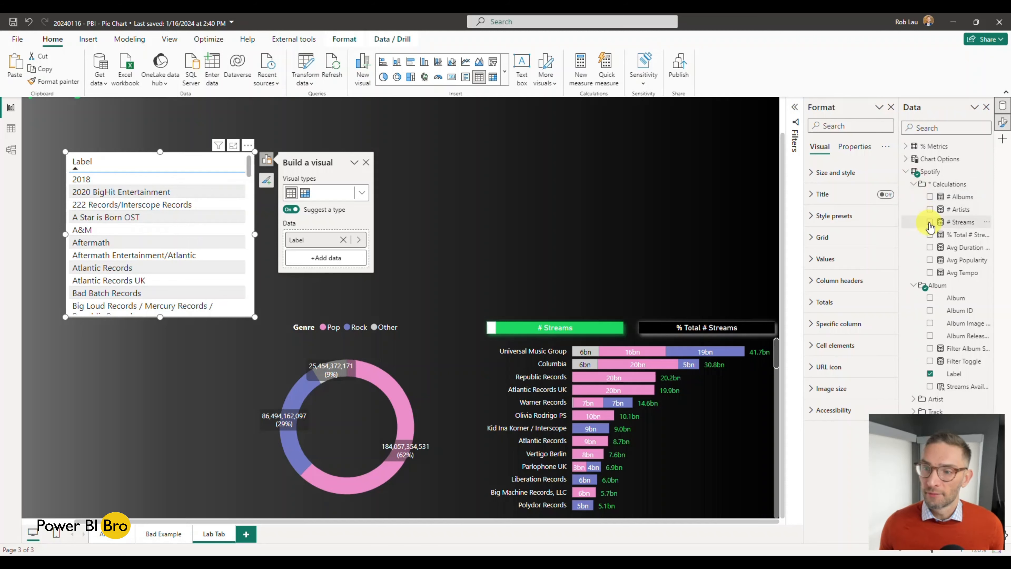
pyautogui.click(384, 76)
pyautogui.moveTo(254, 236); pyautogui.dragTo(746, 176)
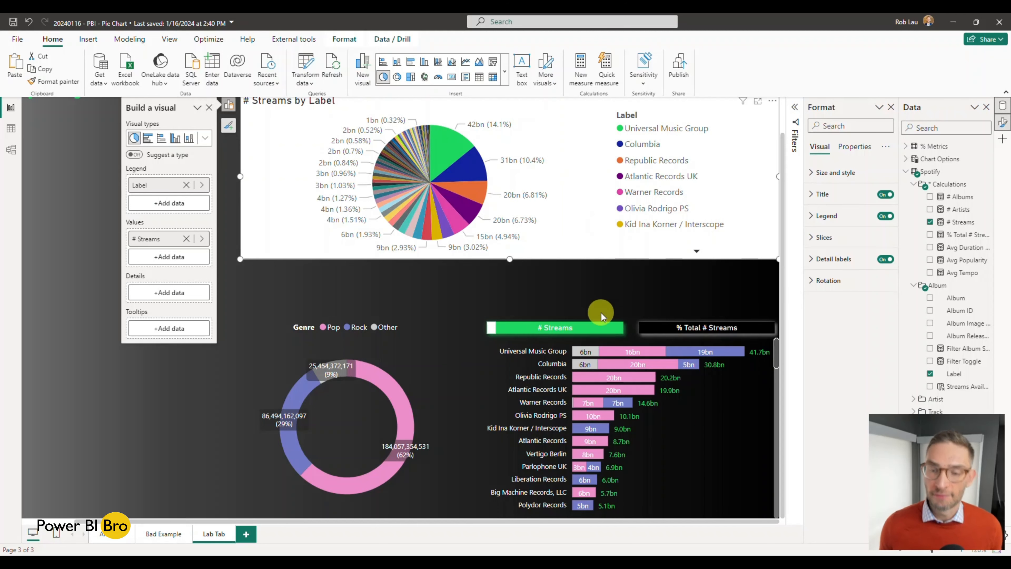
# Replace Label with the Artist folder's Genre Group field as the legend of the # Streams pie chart
pyautogui.click(676, 333)
pyautogui.click(577, 327)
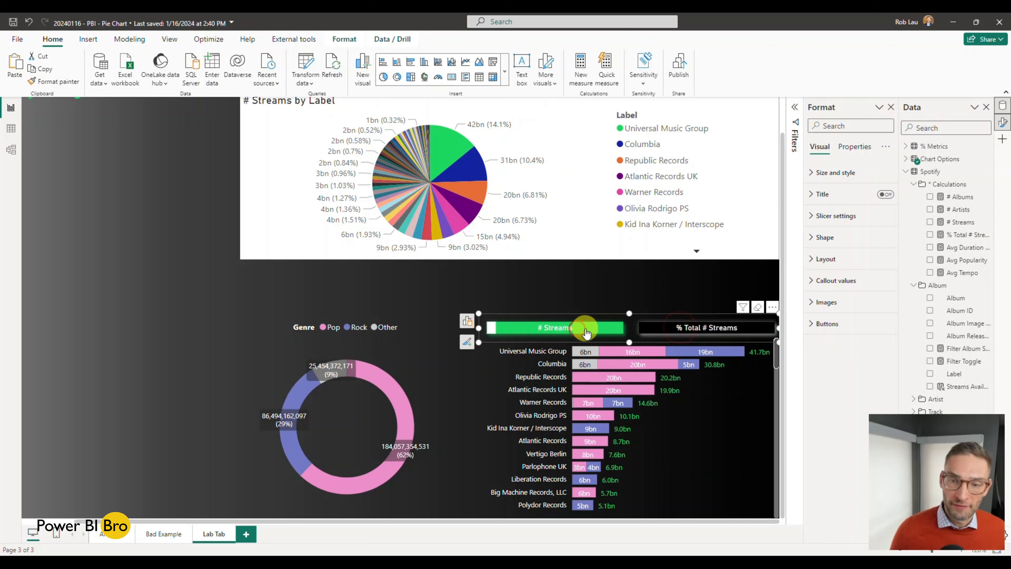
pyautogui.click(266, 219)
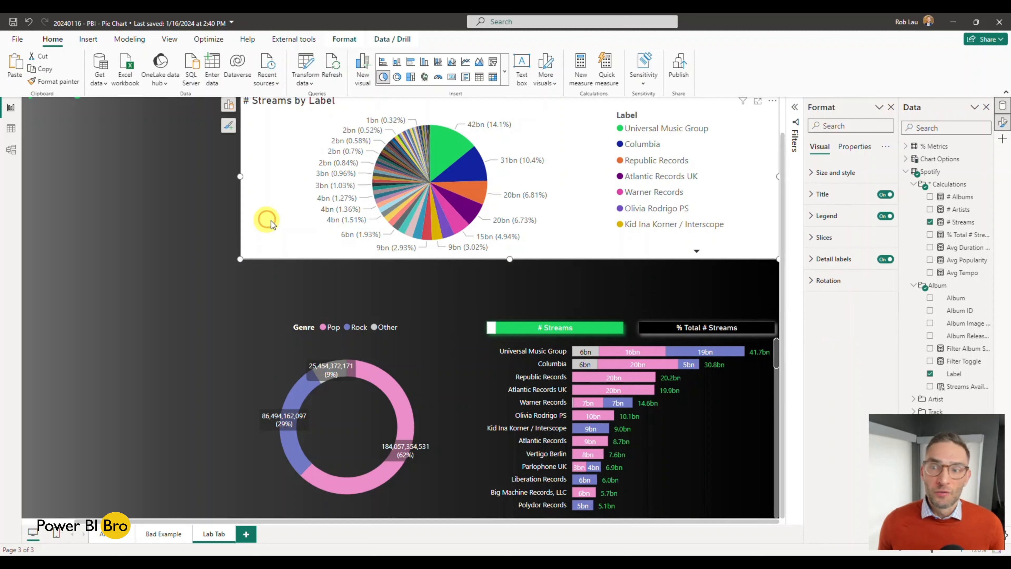
pyautogui.click(228, 104)
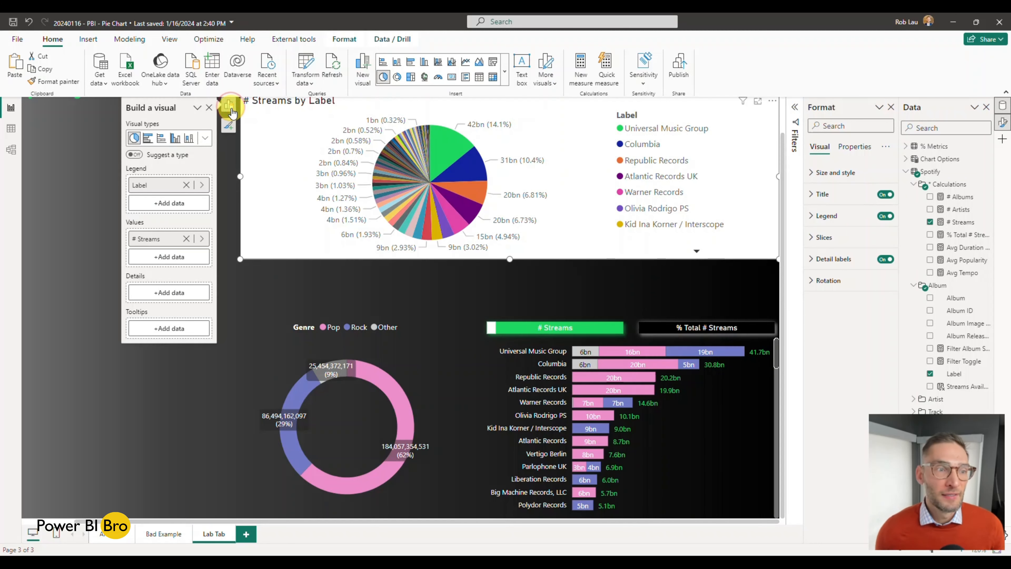
pyautogui.click(186, 185)
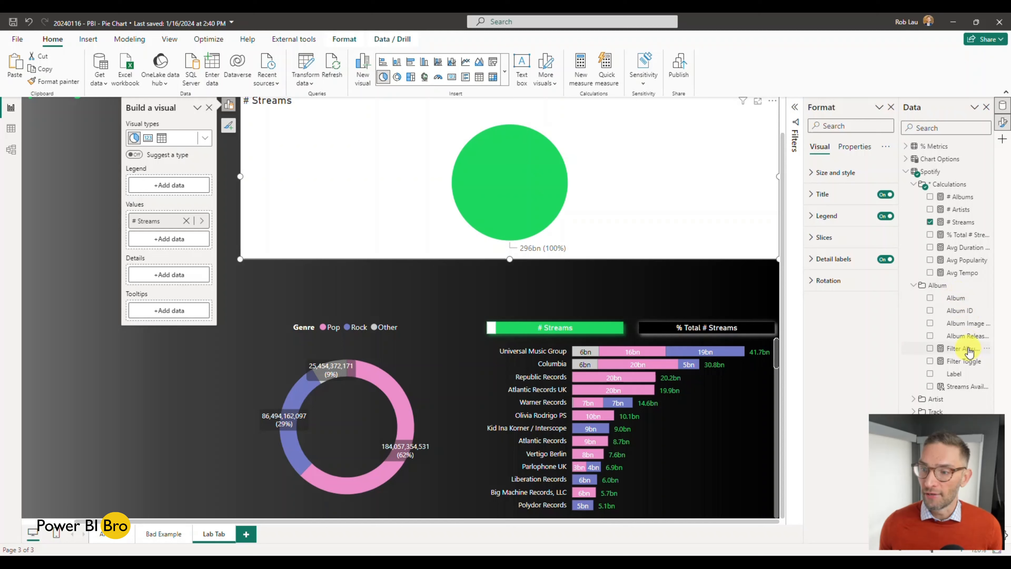
pyautogui.click(913, 286)
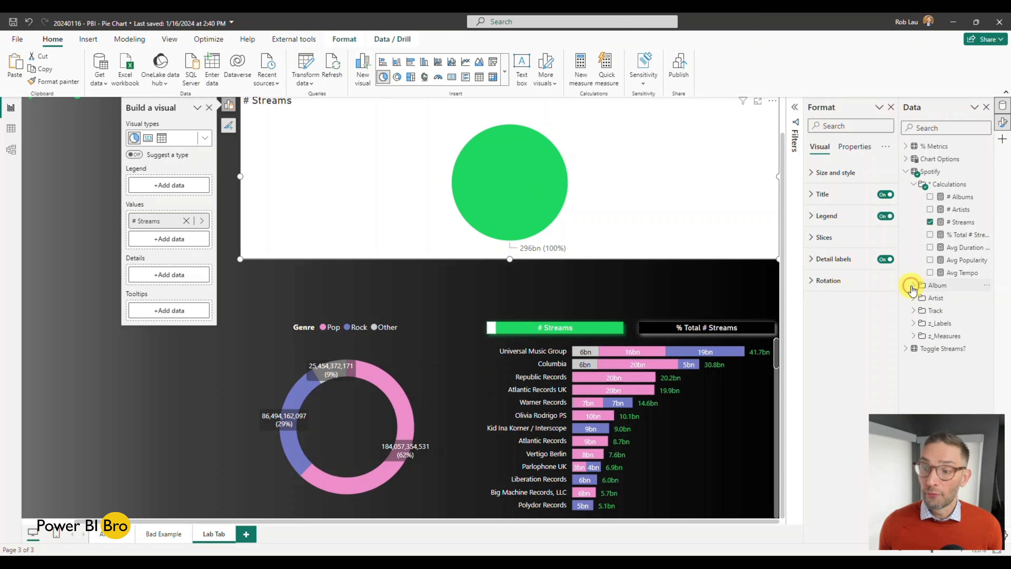
pyautogui.click(913, 300)
pyautogui.moveTo(962, 336); pyautogui.dragTo(179, 187)
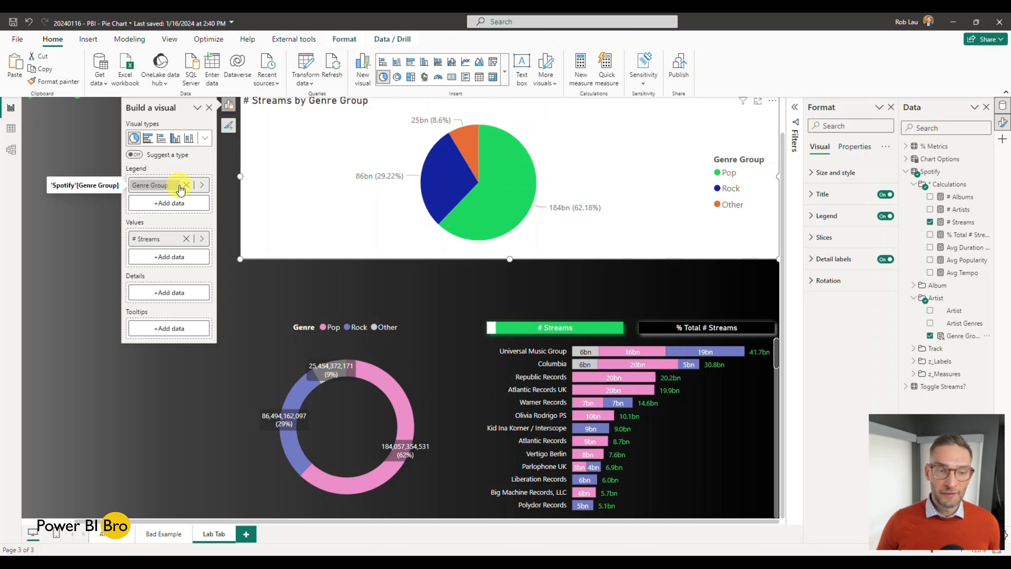
# Copy the # Streams total card from the first page's donut into the center of the Lab Tab donut
pyautogui.click(117, 535)
pyautogui.click(328, 438)
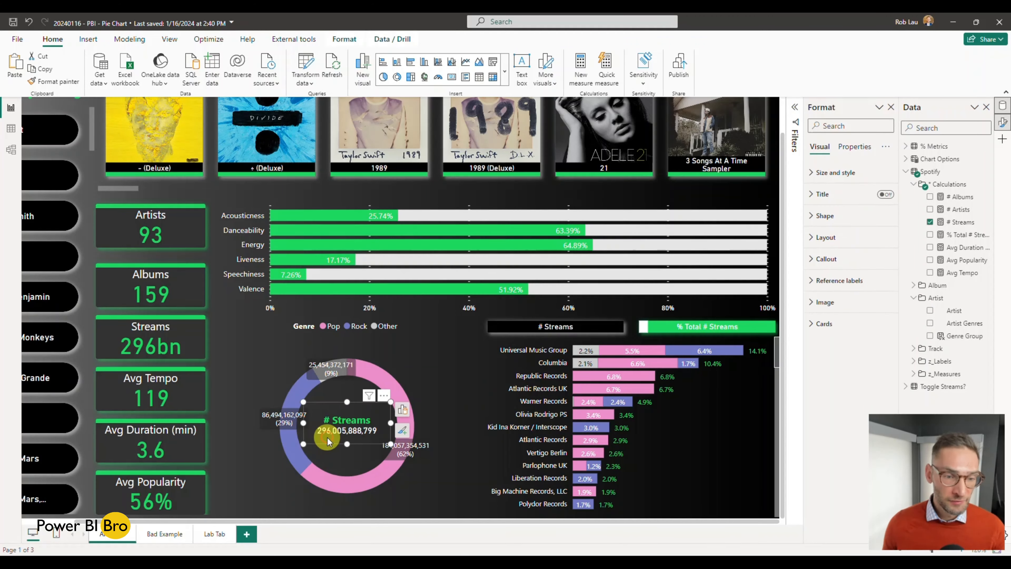
pyautogui.click(210, 535)
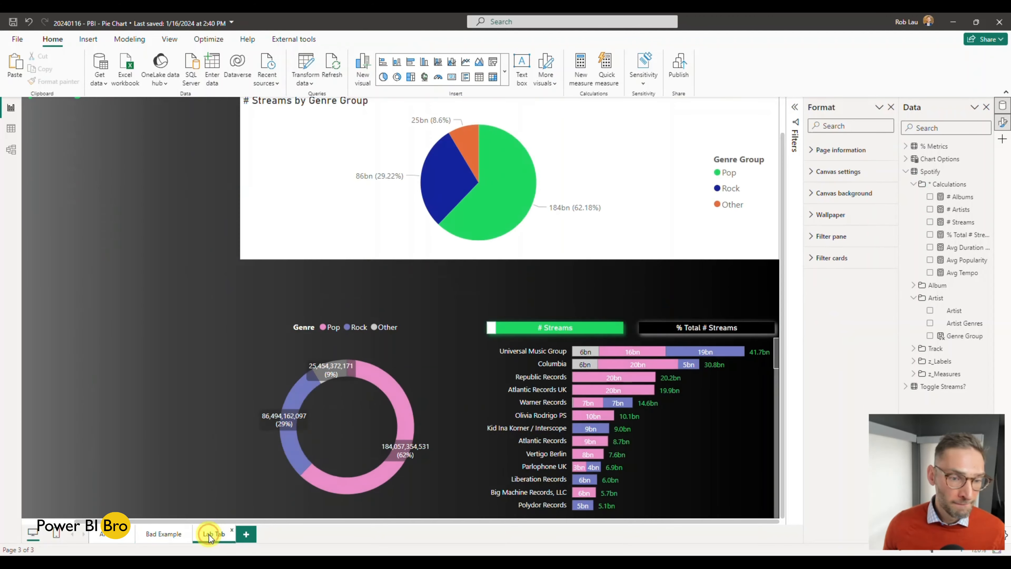
pyautogui.click(160, 423)
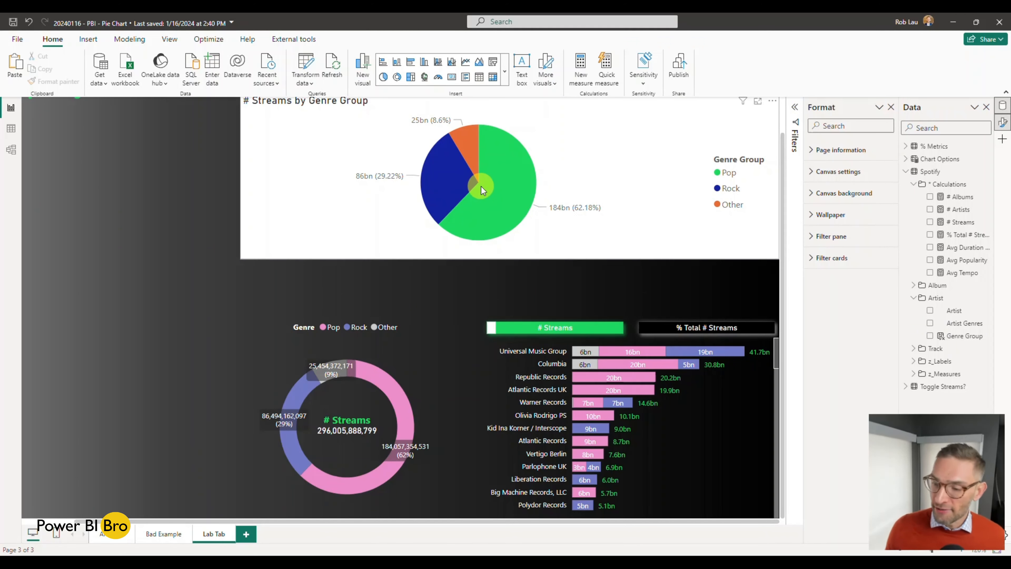
# Convert the # Streams by Genre Group pie chart to a donut chart and resize it to about 378 wide by 311 high
pyautogui.moveTo(481, 187)
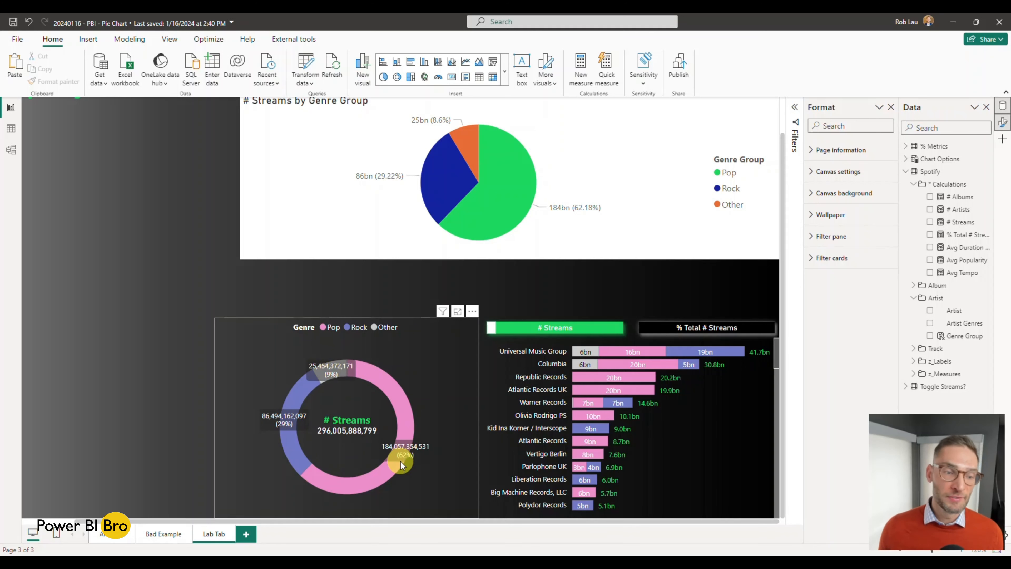
pyautogui.moveTo(401, 462)
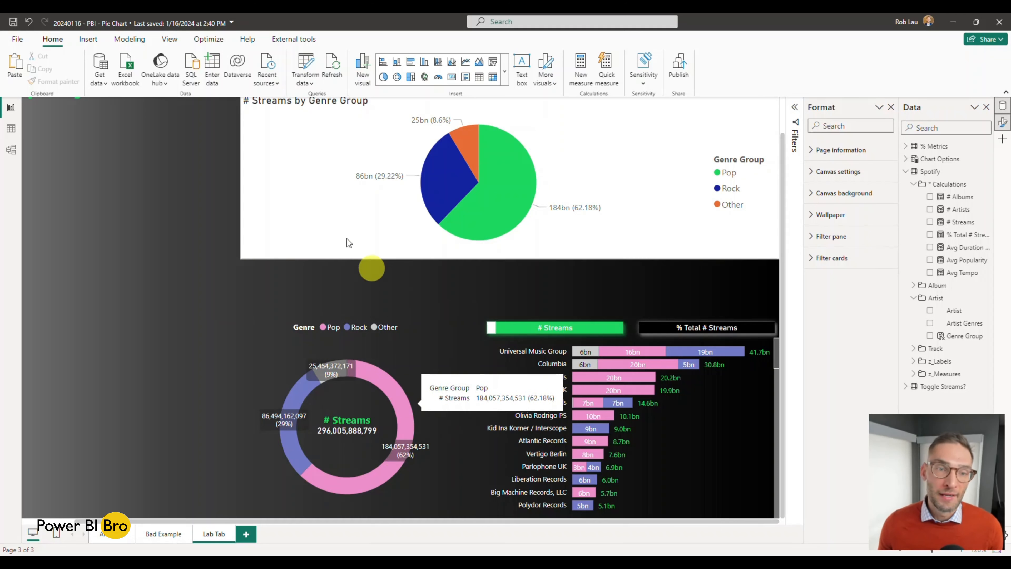
pyautogui.click(342, 228)
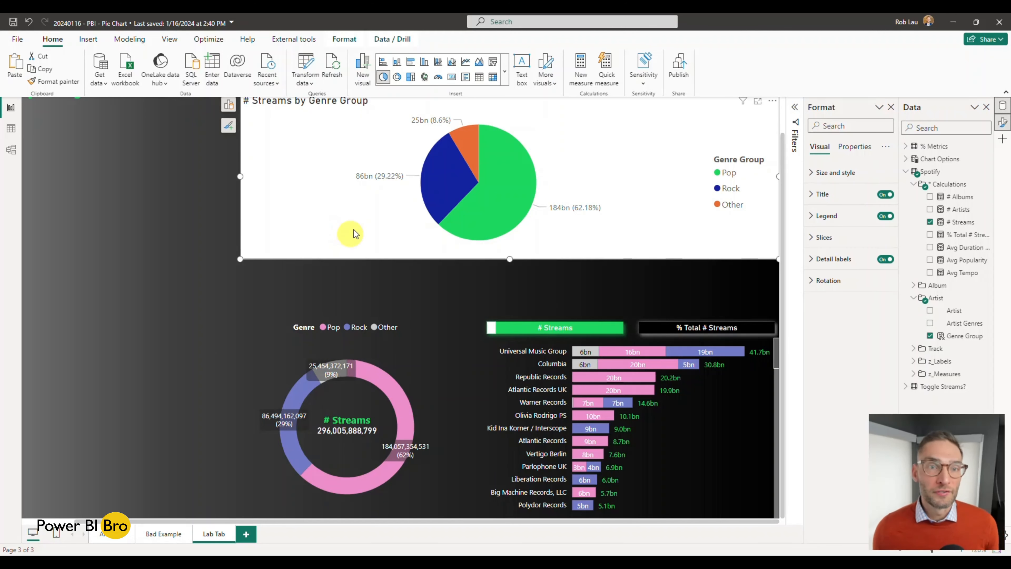
pyautogui.click(397, 77)
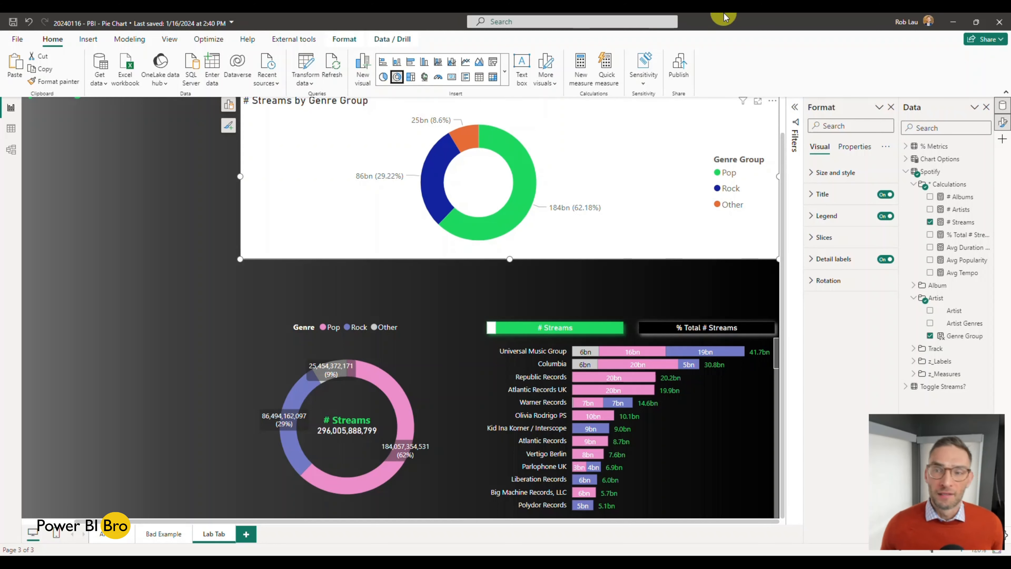
pyautogui.moveTo(778, 176); pyautogui.dragTo(480, 167)
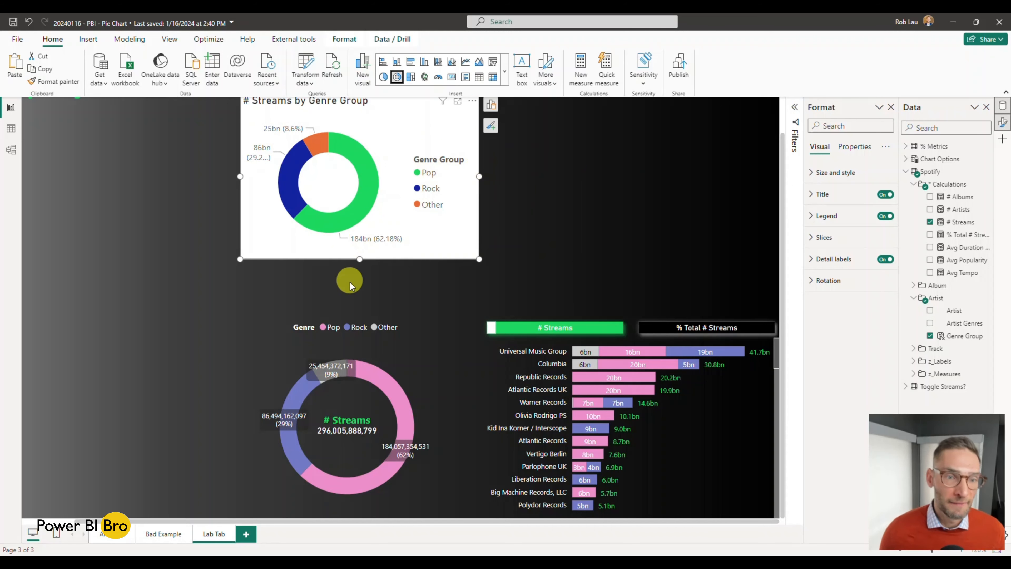
pyautogui.moveTo(359, 258); pyautogui.dragTo(363, 289)
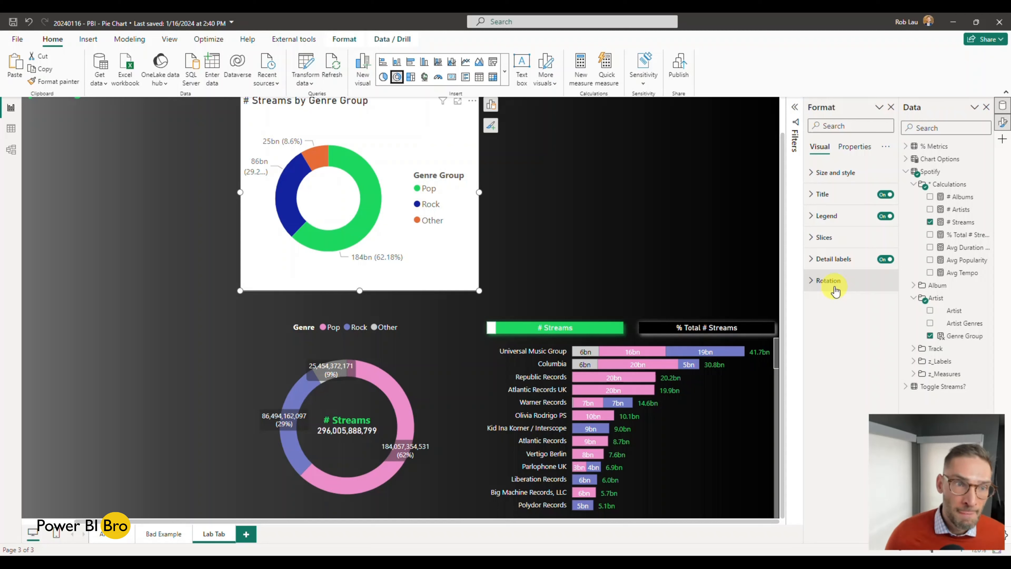
# Turn off the title and the background of the Genre Group donut chart
pyautogui.click(887, 195)
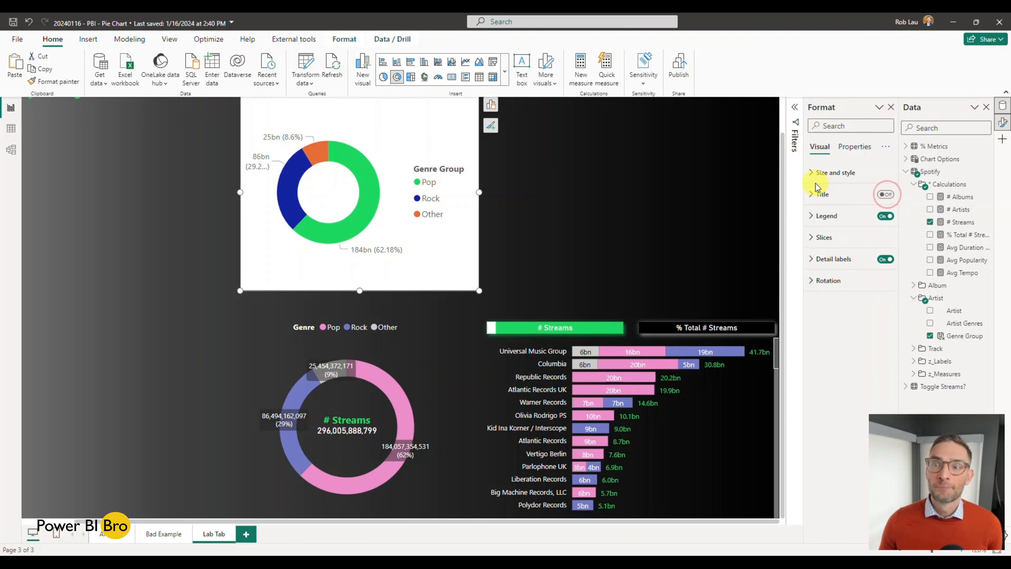
pyautogui.click(811, 173)
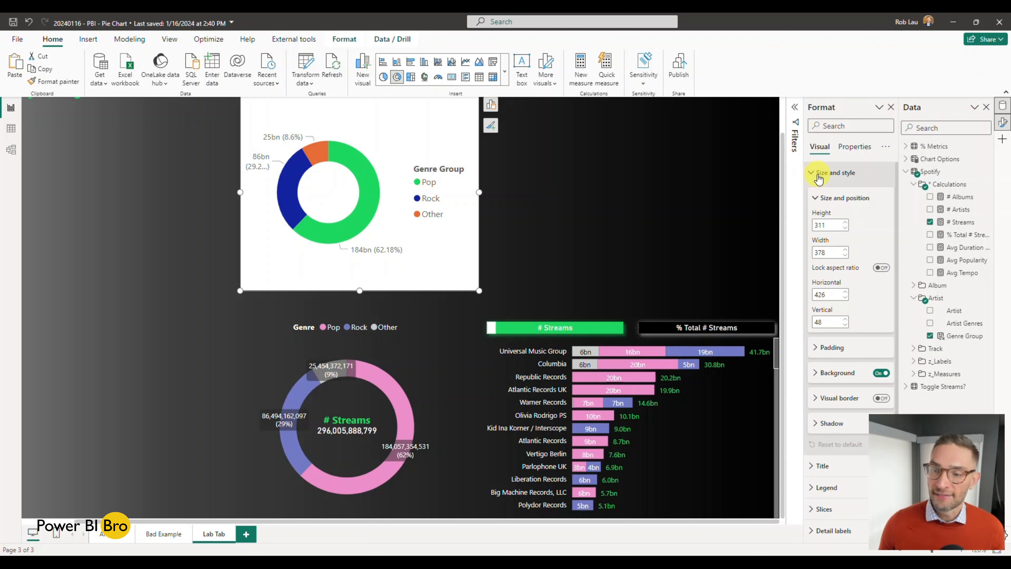
pyautogui.click(881, 373)
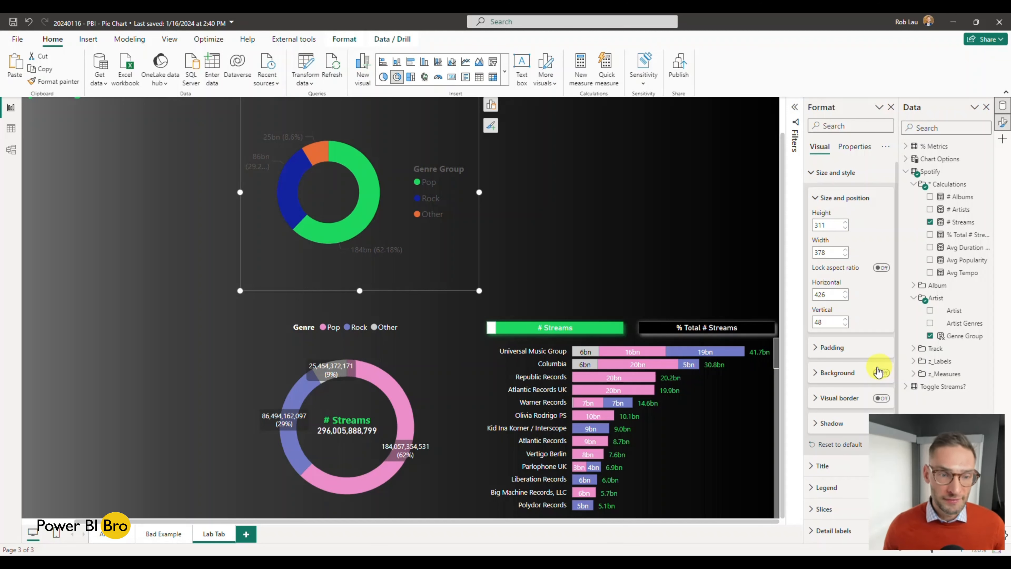
# Place the Genre Group donut's legend at Top center and make its text white
pyautogui.click(810, 179)
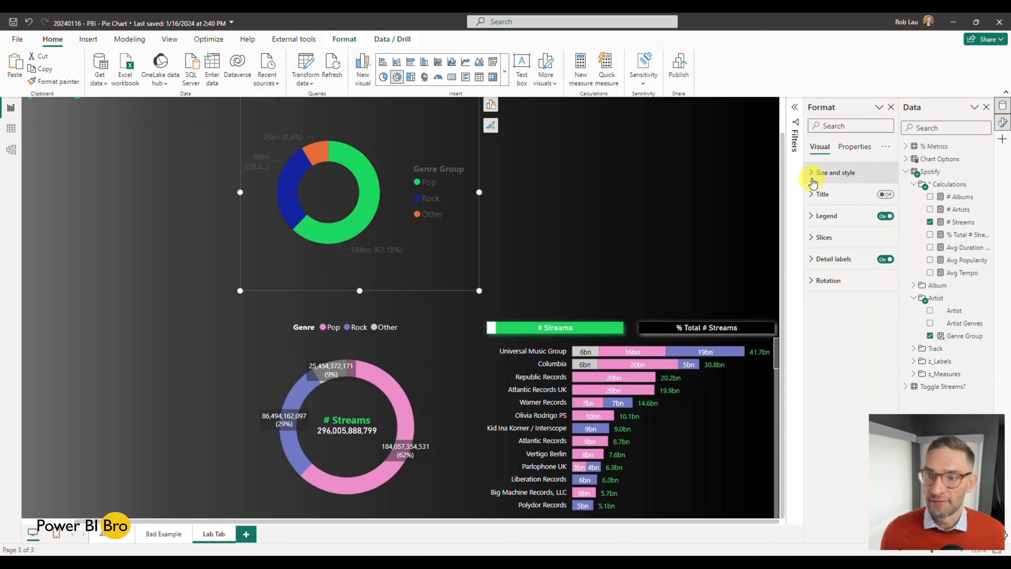
pyautogui.click(813, 217)
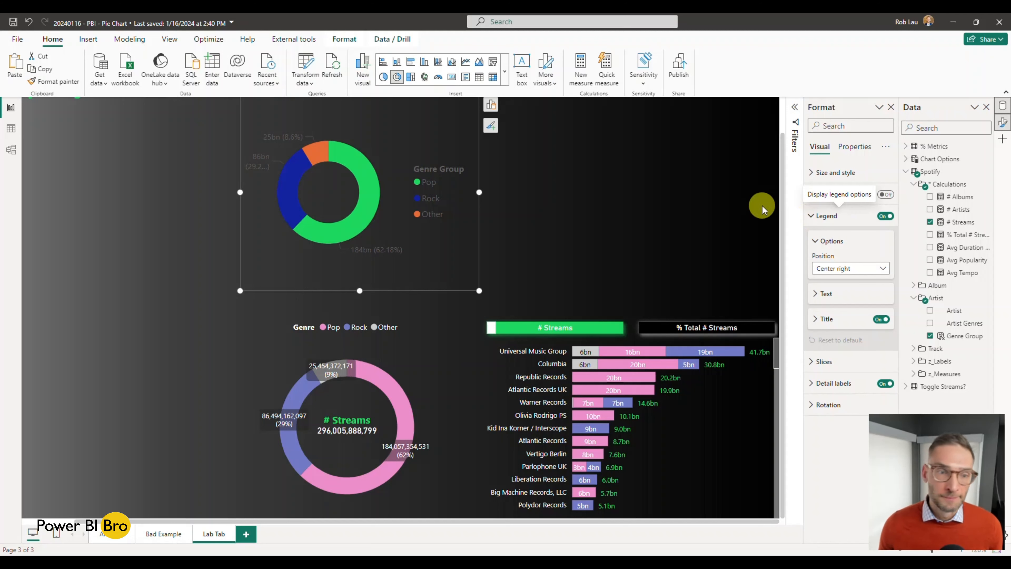
pyautogui.moveTo(343, 221)
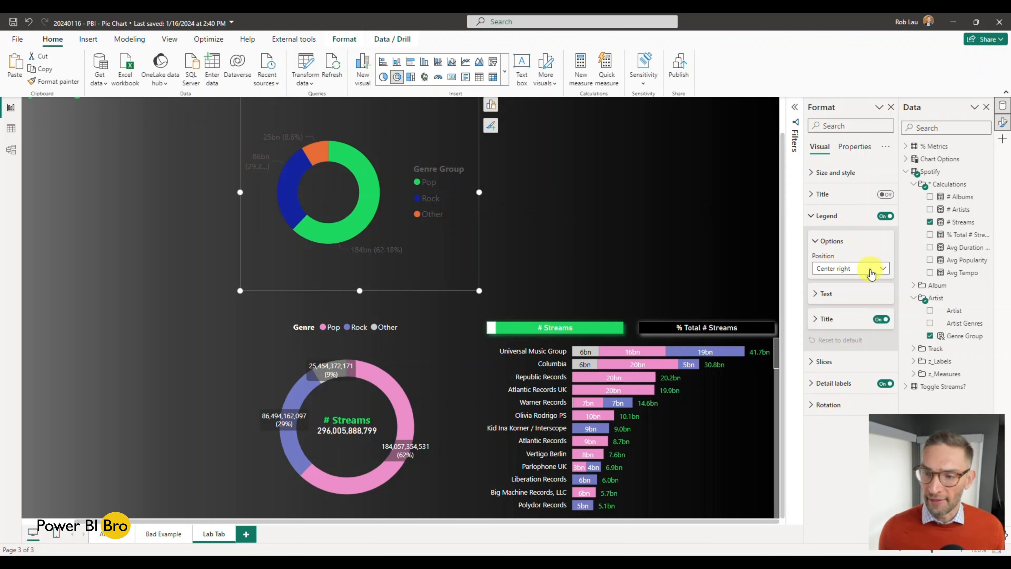
pyautogui.click(869, 268)
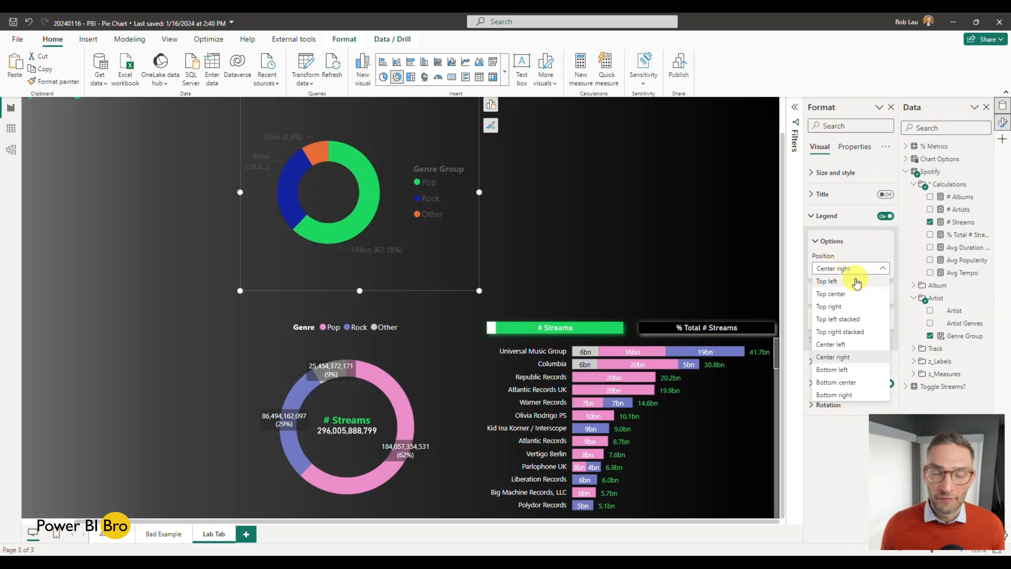
pyautogui.click(842, 293)
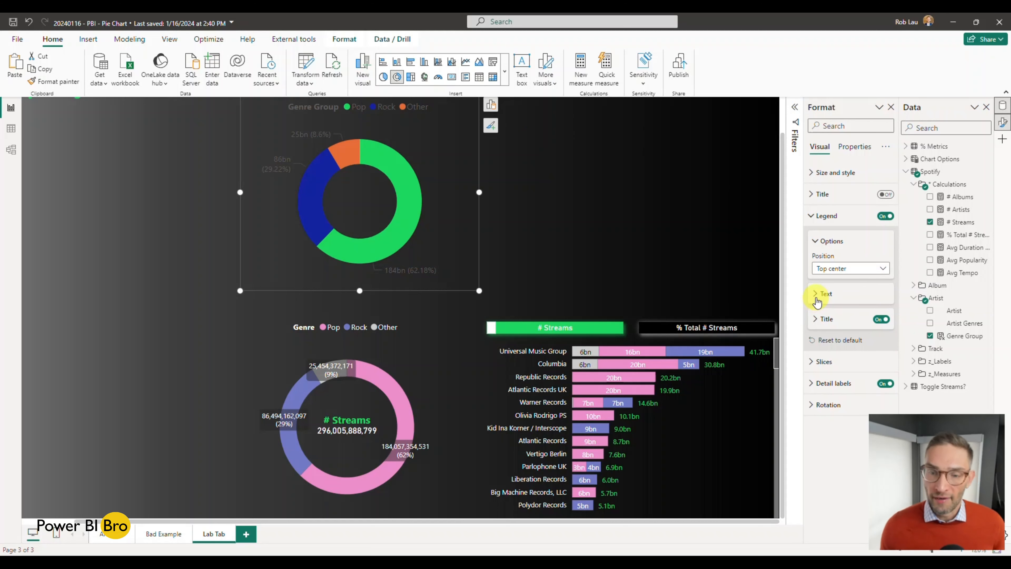
pyautogui.click(817, 295)
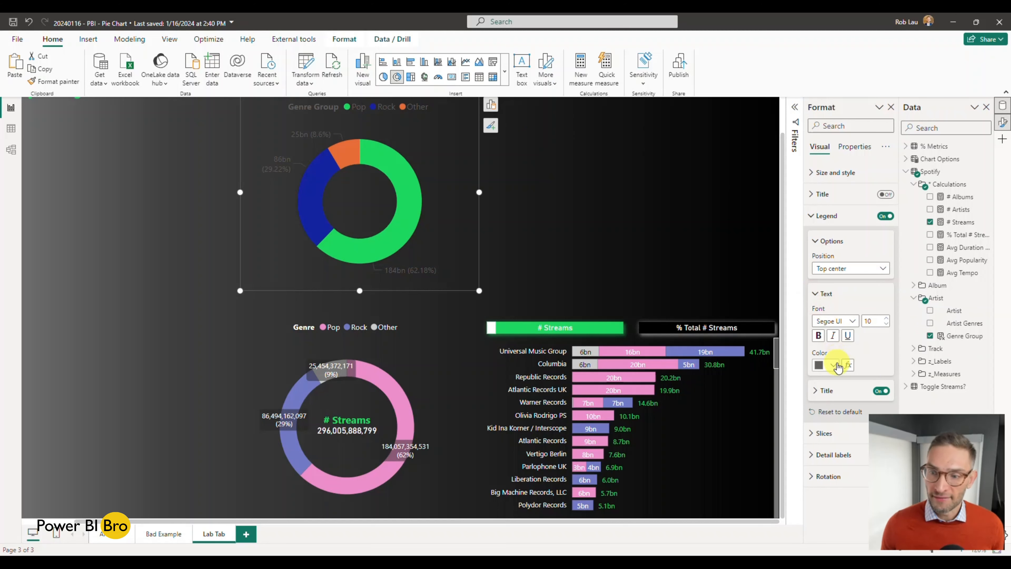
pyautogui.click(833, 365)
pyautogui.click(825, 199)
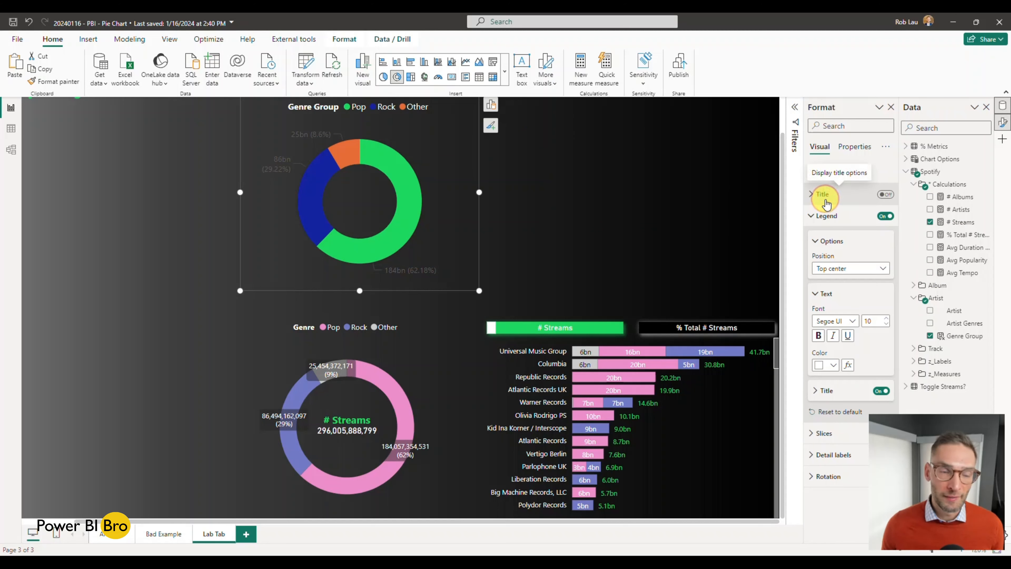
# Rename the upper donut's legend title to Genre and reduce the legend text size to 9
pyautogui.click(821, 389)
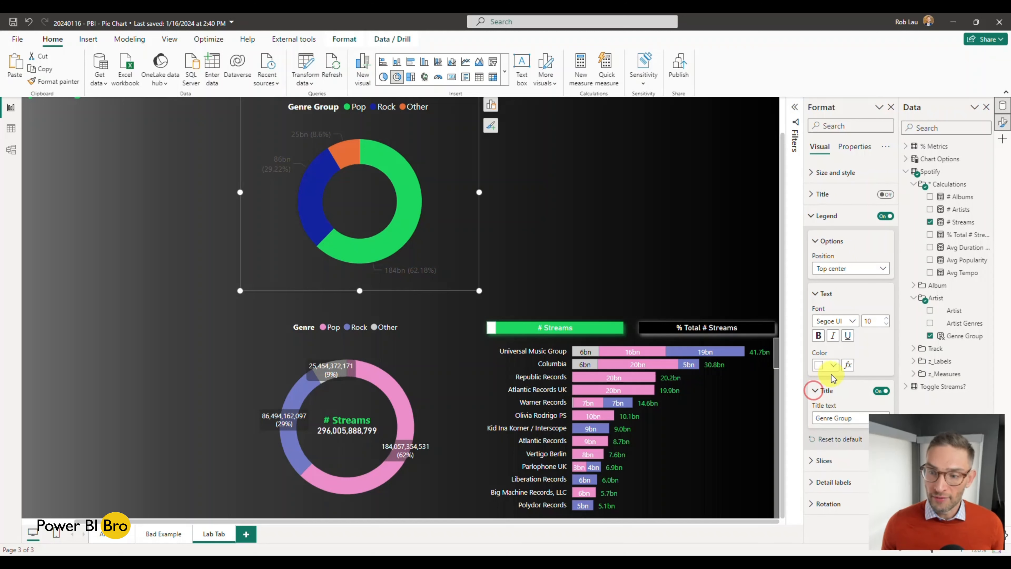
pyautogui.click(856, 418)
pyautogui.moveTo(855, 418); pyautogui.dragTo(837, 419)
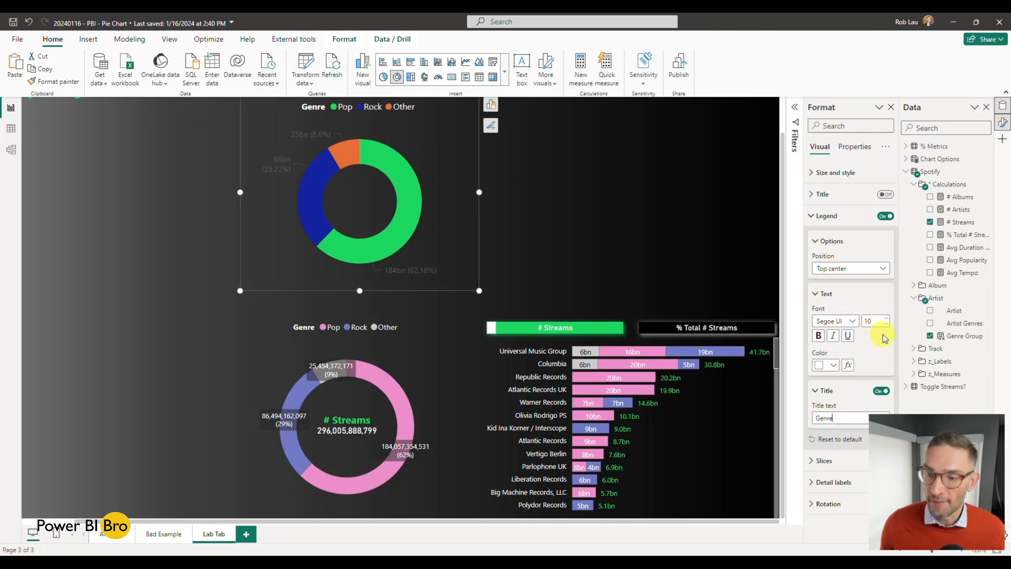
pyautogui.click(885, 324)
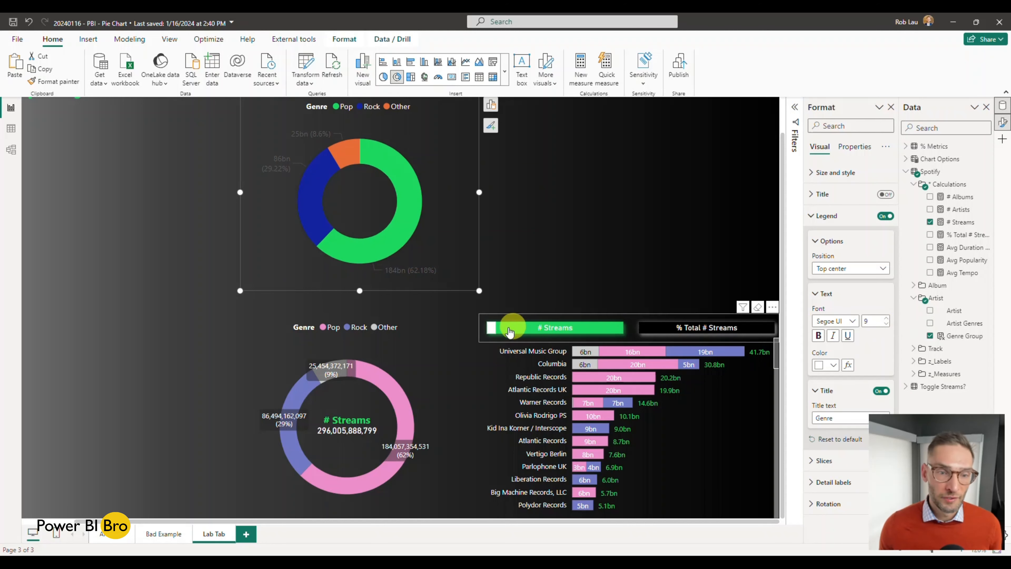
pyautogui.click(423, 348)
pyautogui.click(448, 233)
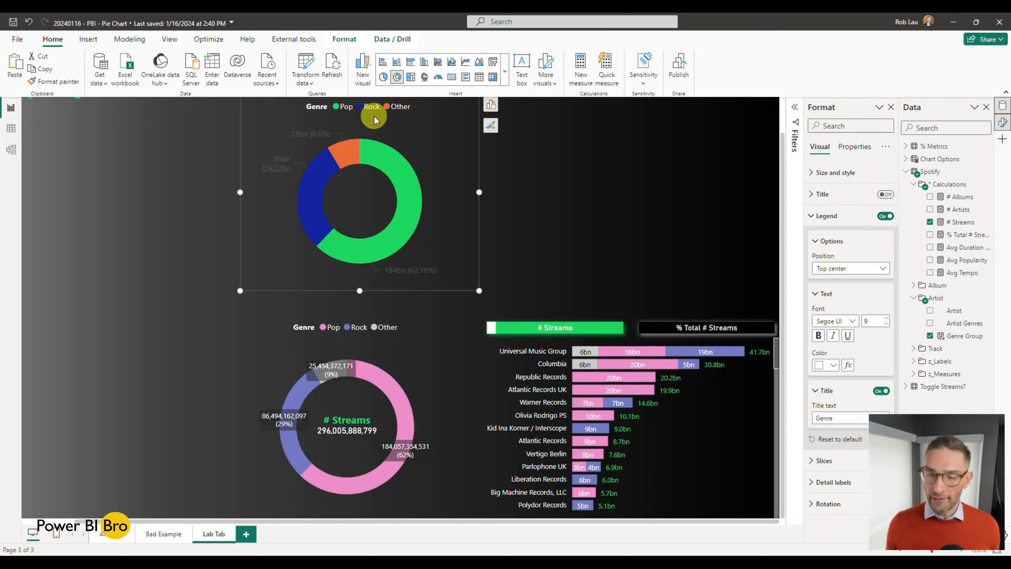
# Recolor the upper donut's slices: light pink for Pop, periwinkle blue for Rock and light grey for Other
pyautogui.click(812, 217)
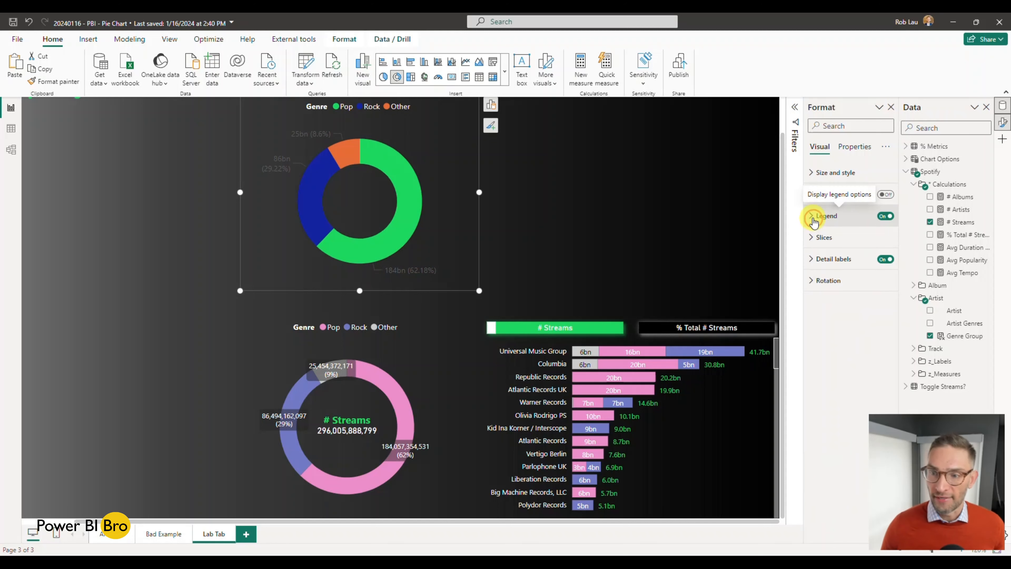
pyautogui.click(813, 238)
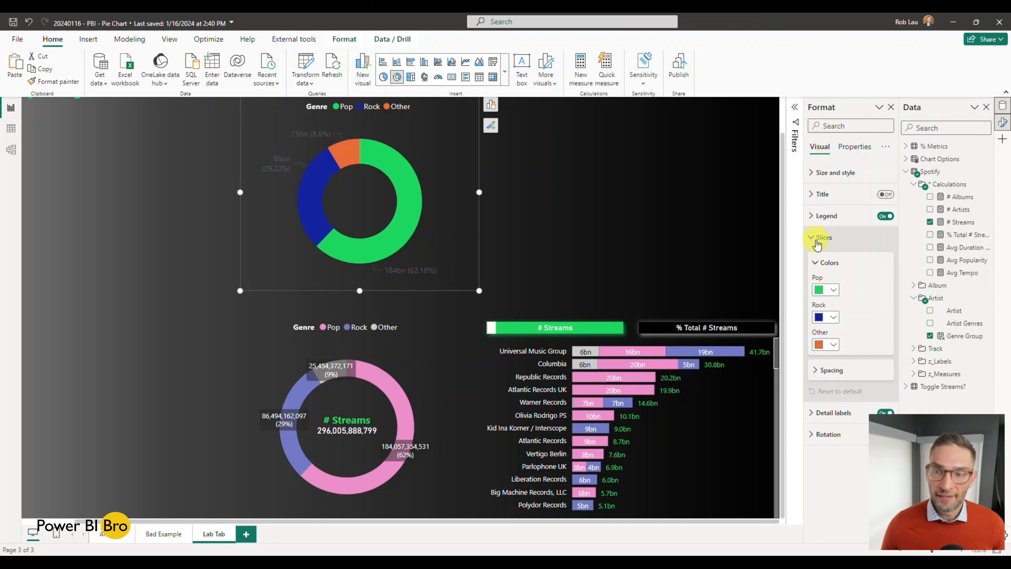
pyautogui.click(833, 290)
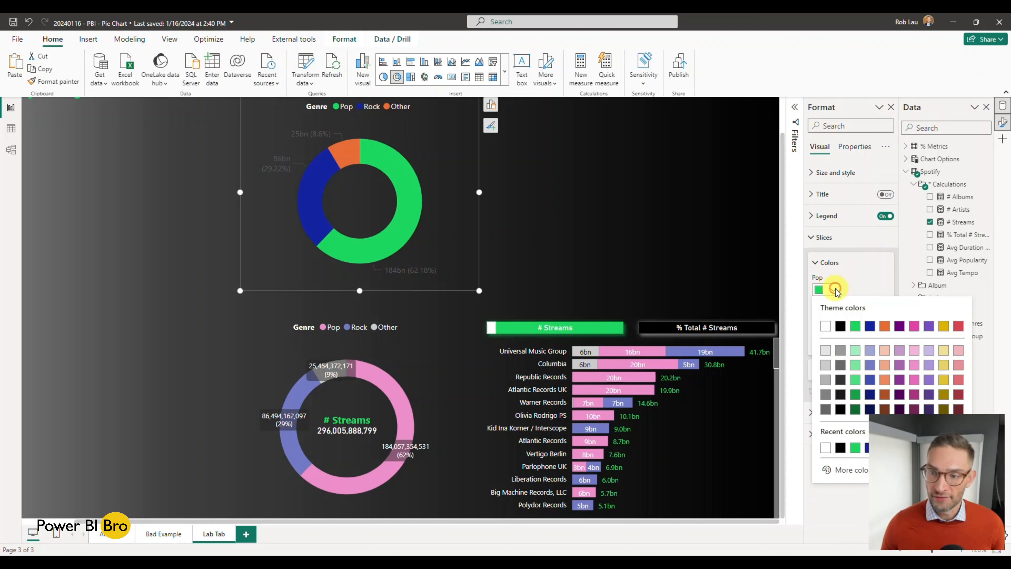
pyautogui.click(915, 365)
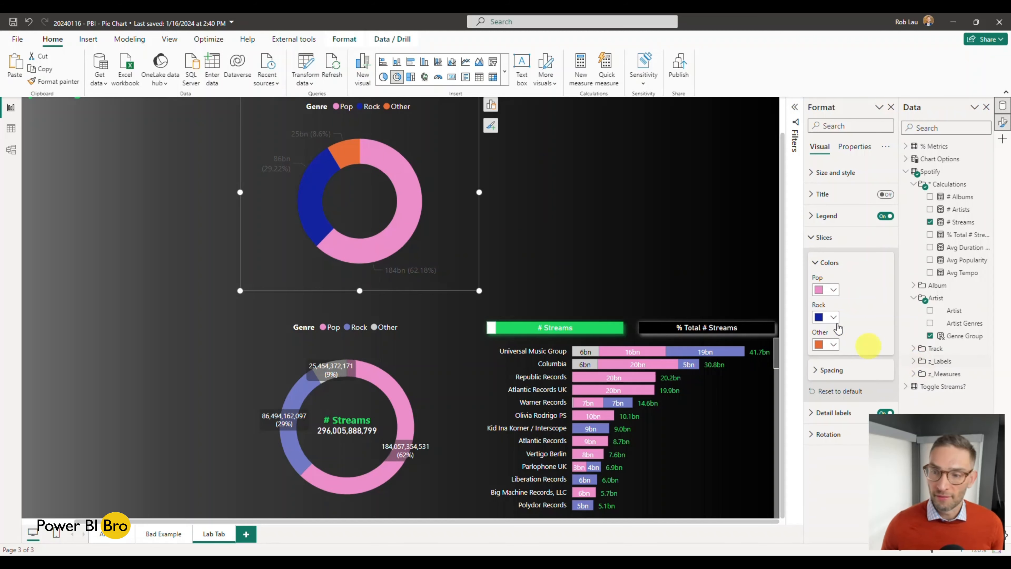
pyautogui.click(833, 317)
pyautogui.click(871, 394)
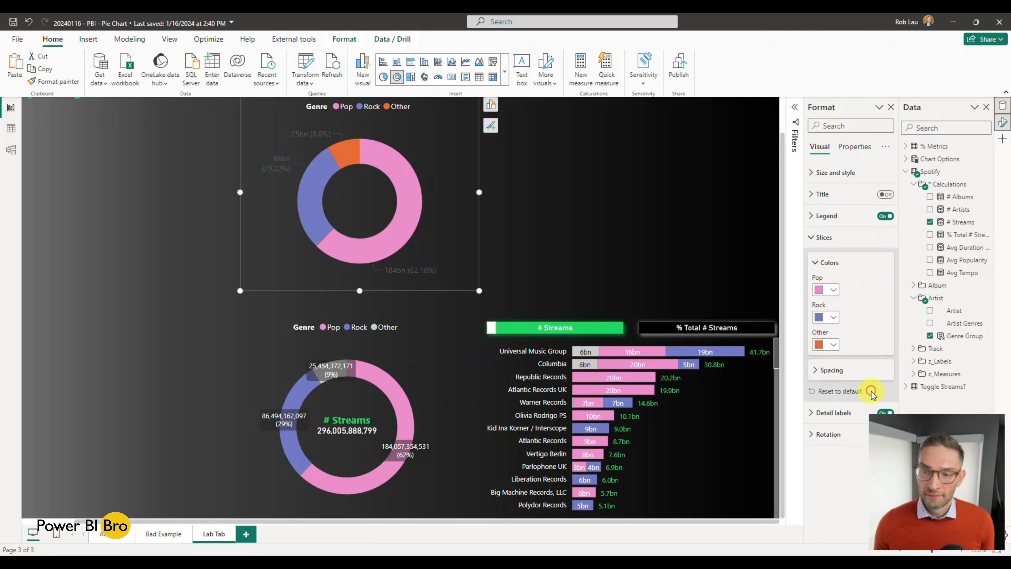
pyautogui.click(842, 347)
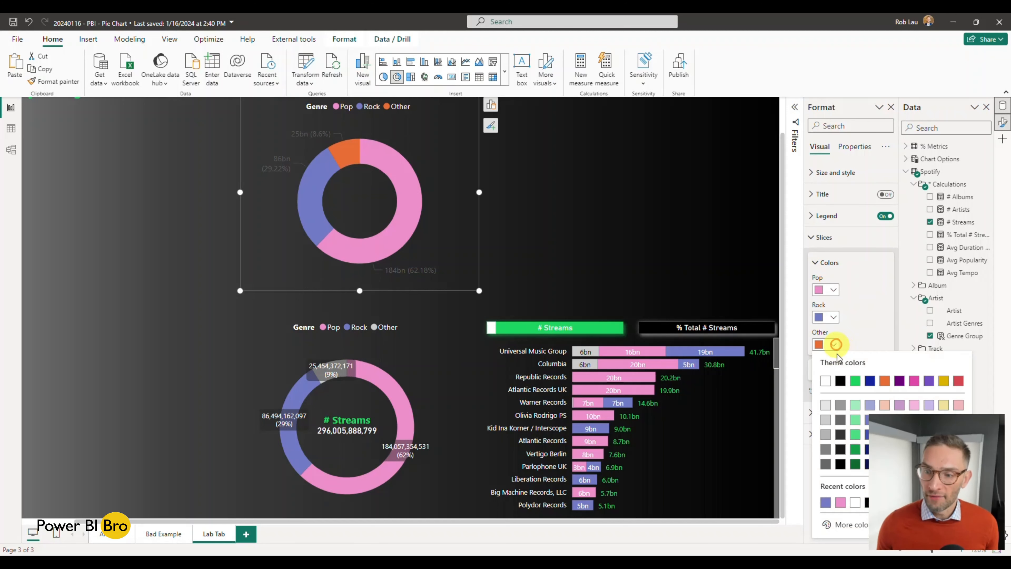
pyautogui.click(826, 414)
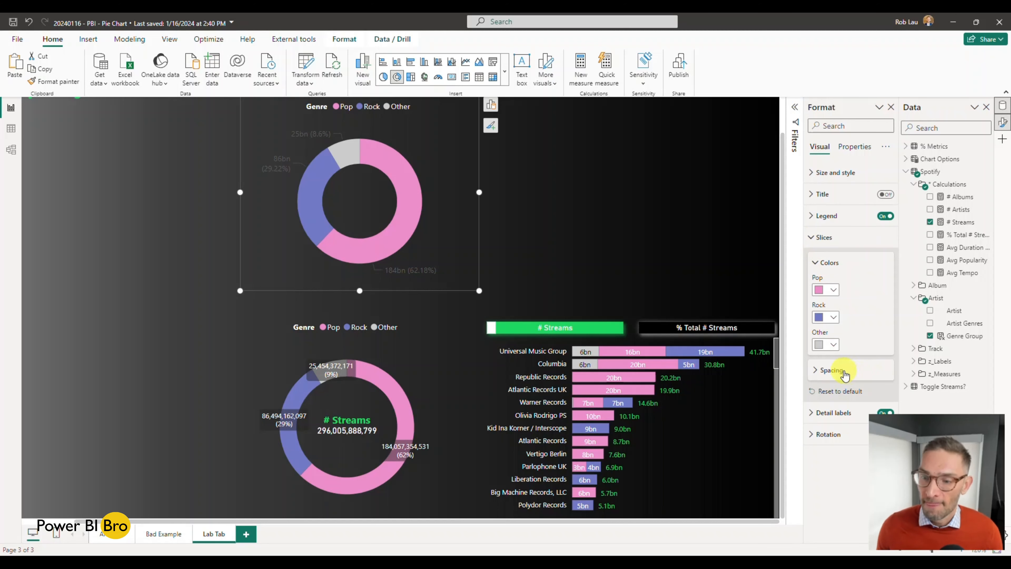
# Set the inner radius of the upper donut's slices to 75 %, using the finished donut below as reference
pyautogui.click(834, 371)
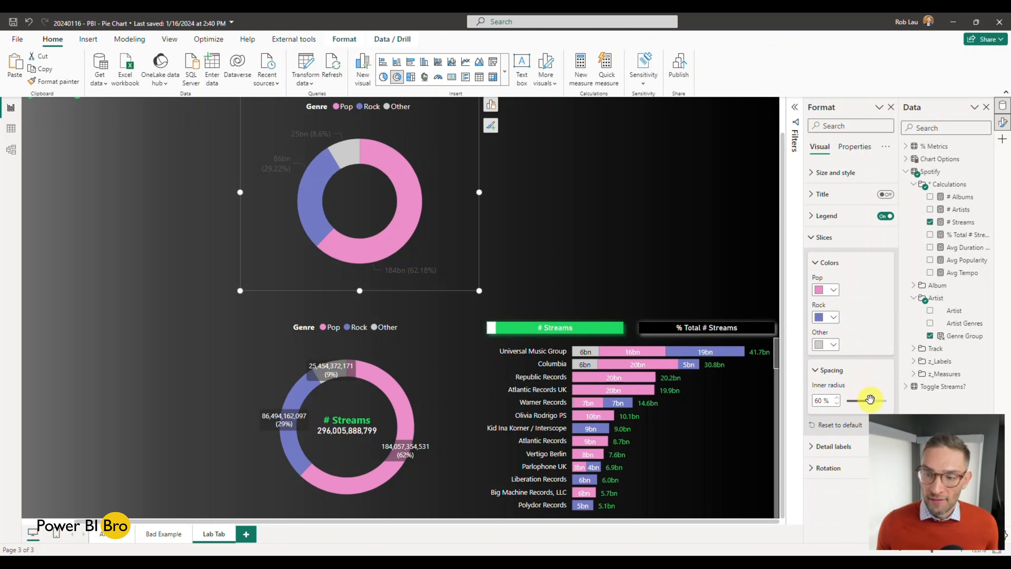
pyautogui.moveTo(870, 399)
pyautogui.mouseDown()
pyautogui.moveTo(849, 400)
pyautogui.moveTo(879, 398)
pyautogui.mouseUp()
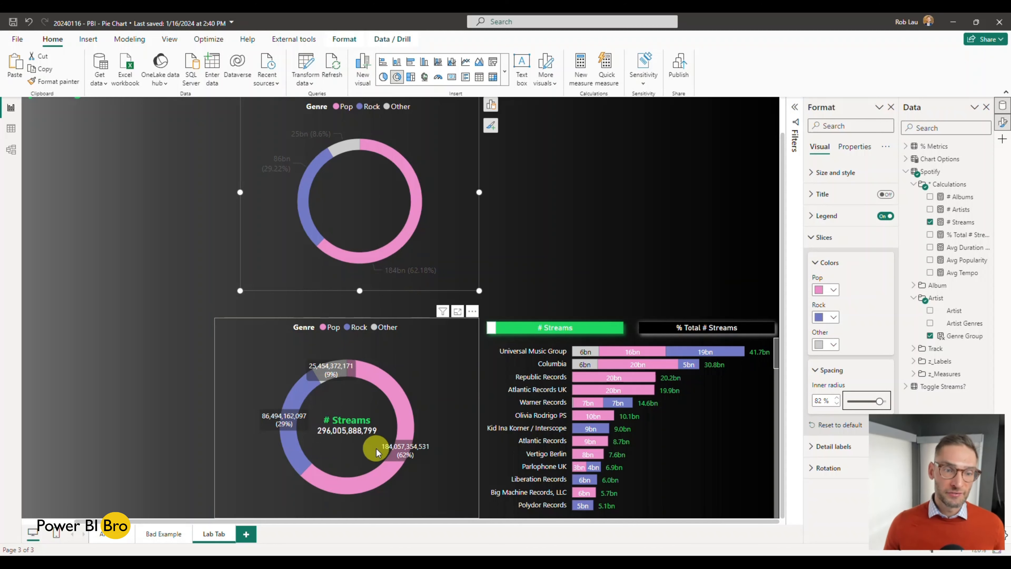
pyautogui.click(427, 387)
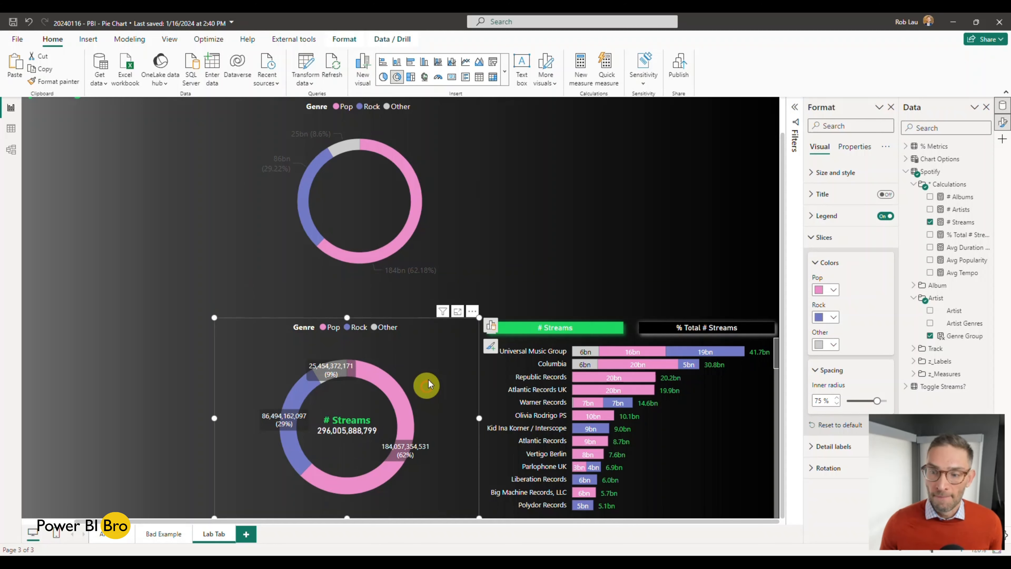
pyautogui.click(455, 245)
pyautogui.moveTo(879, 400); pyautogui.dragTo(874, 400)
pyautogui.doubleClick(831, 400)
pyautogui.click(836, 398)
pyautogui.click(836, 399)
pyautogui.click(836, 399)
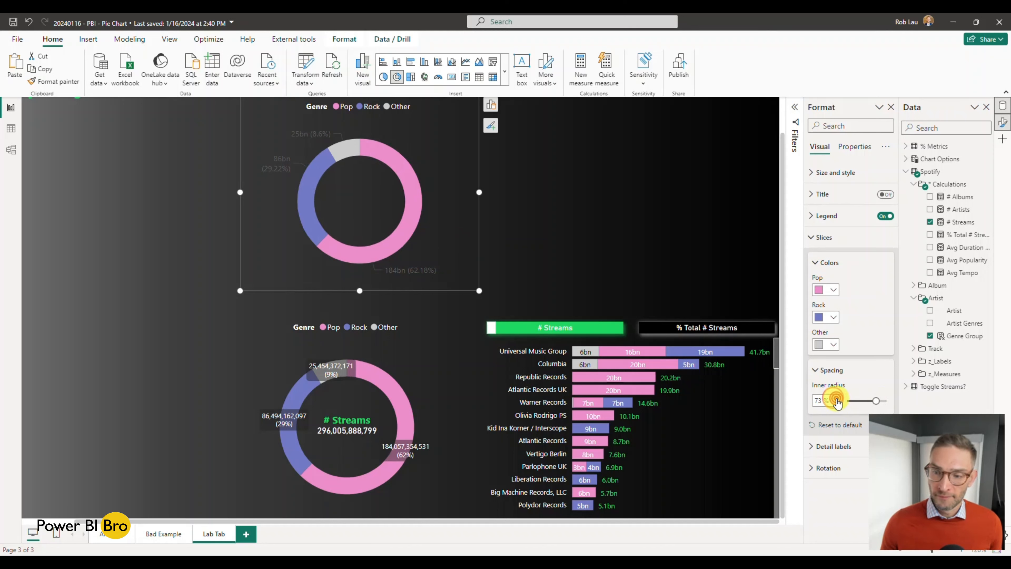
pyautogui.click(837, 398)
pyautogui.click(836, 398)
pyautogui.click(836, 399)
pyautogui.click(835, 405)
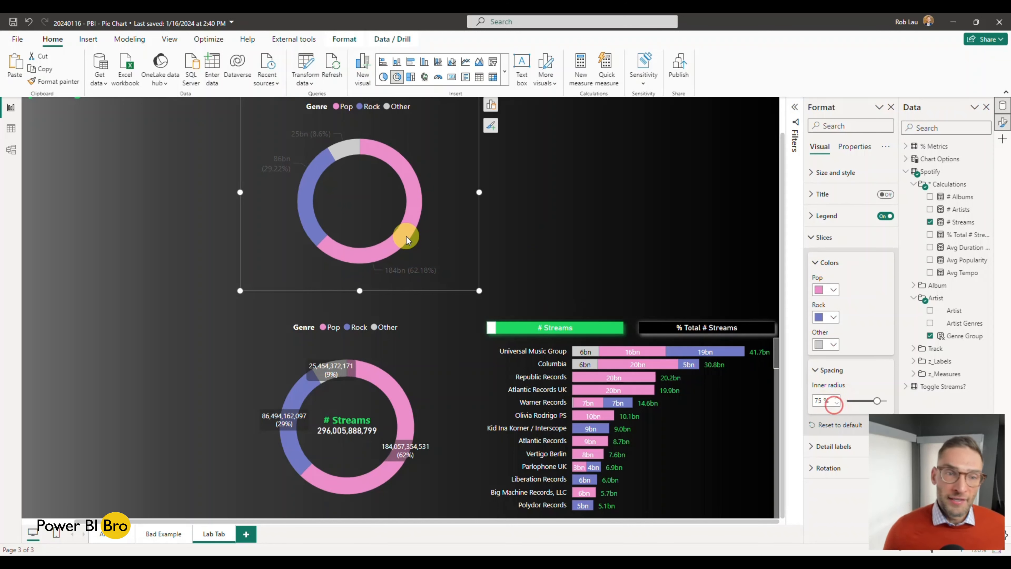
# Widen the upper donut visual toward the left so that its ring sits above the finished donut
pyautogui.moveTo(407, 240)
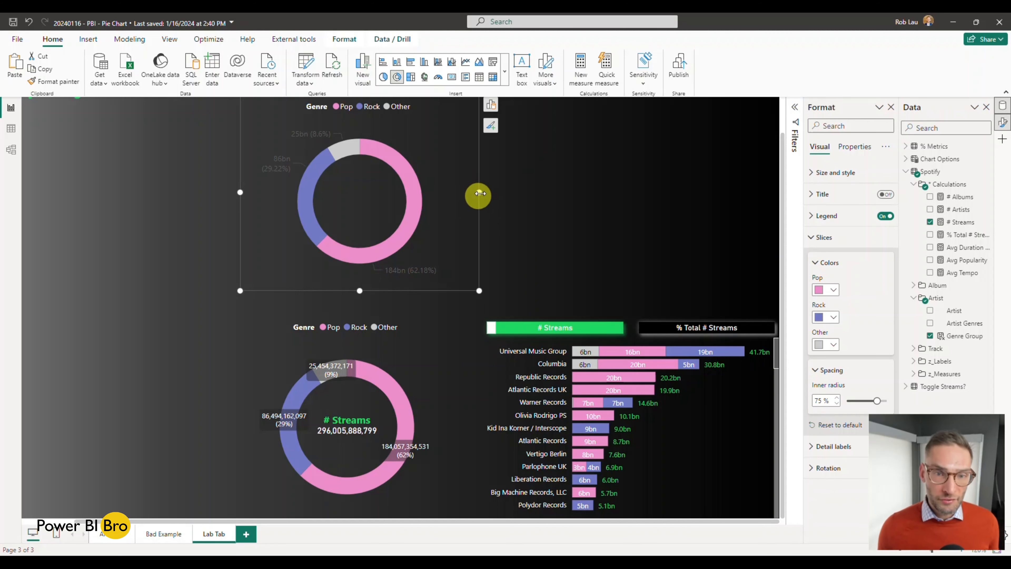
pyautogui.moveTo(481, 194); pyautogui.dragTo(479, 193)
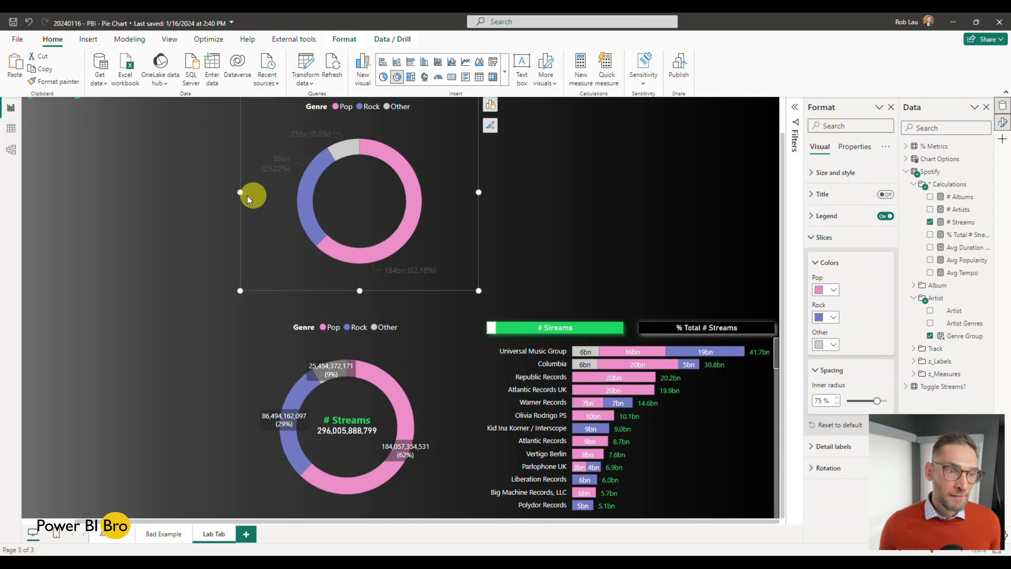
pyautogui.moveTo(247, 196); pyautogui.dragTo(211, 192)
pyautogui.click(355, 190)
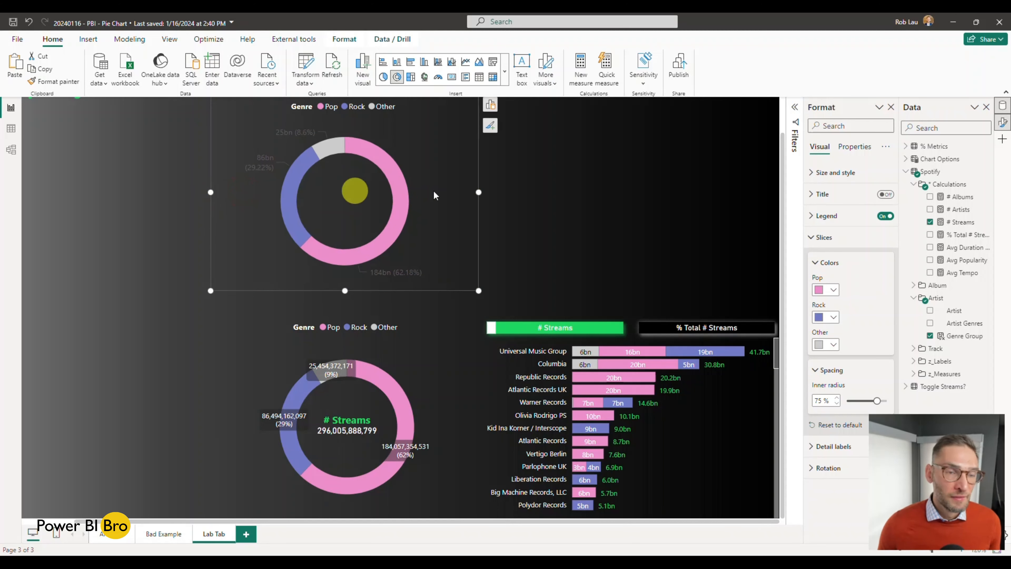
# Make the upper donut's detail label values white and reduce their font size to 8
pyautogui.click(816, 244)
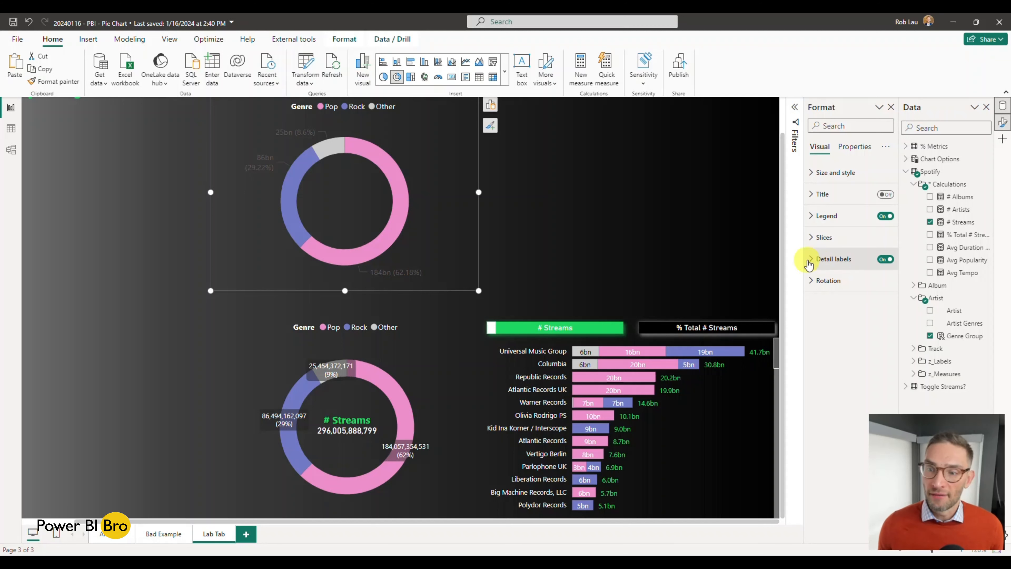
pyautogui.click(809, 263)
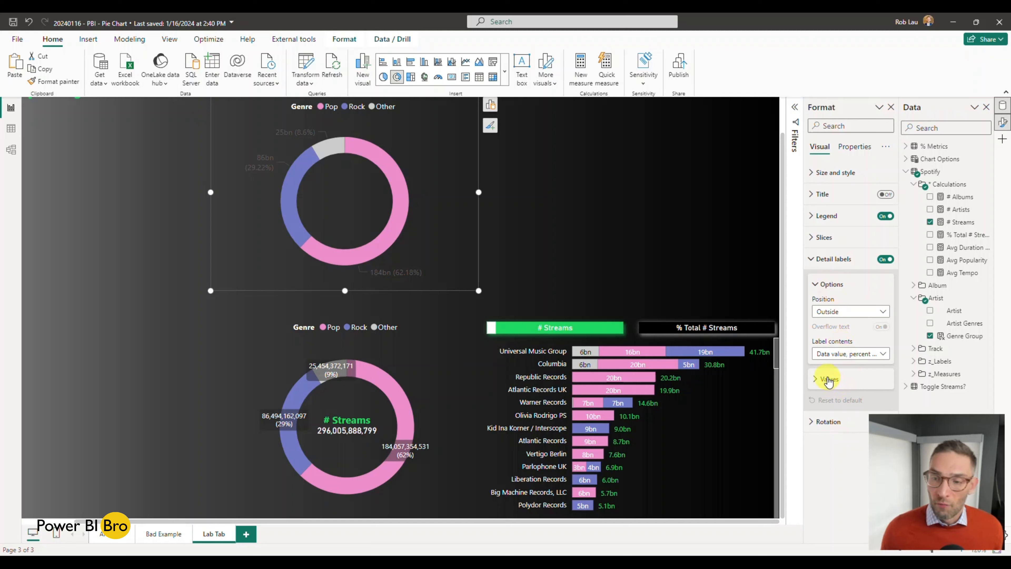
pyautogui.click(829, 379)
pyautogui.scroll(-1, 829, 380)
pyautogui.click(832, 395)
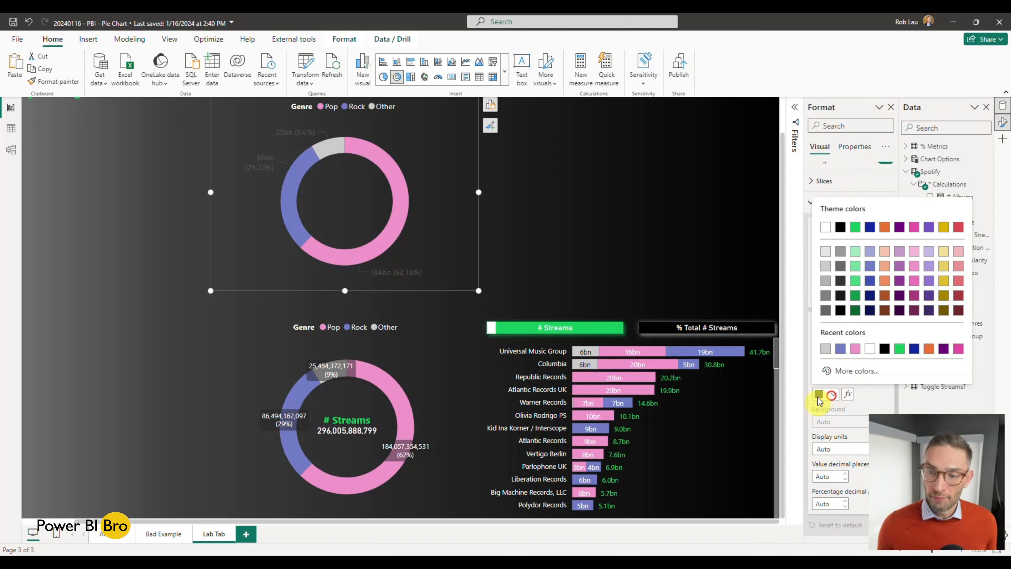
pyautogui.click(823, 235)
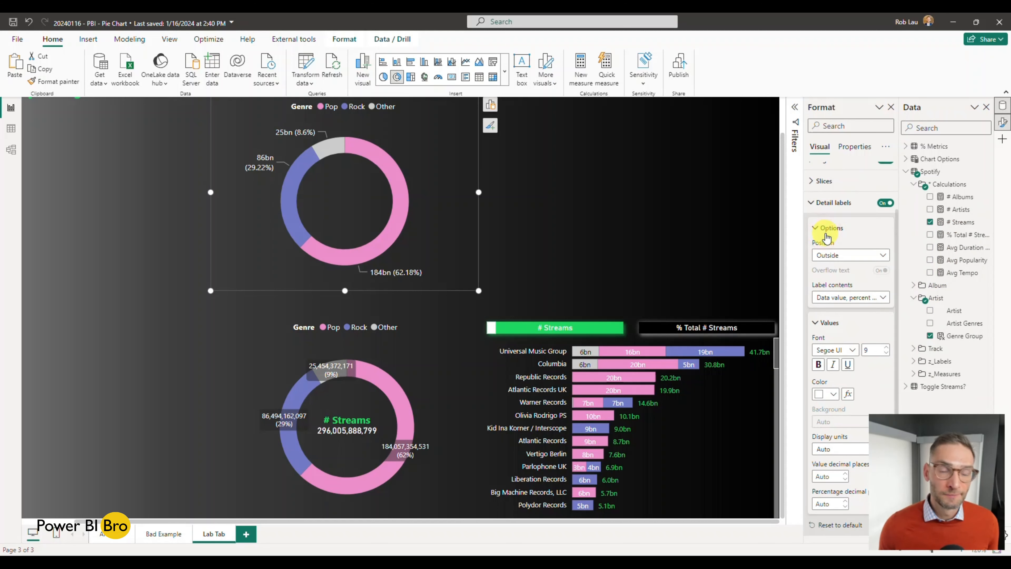
pyautogui.click(886, 354)
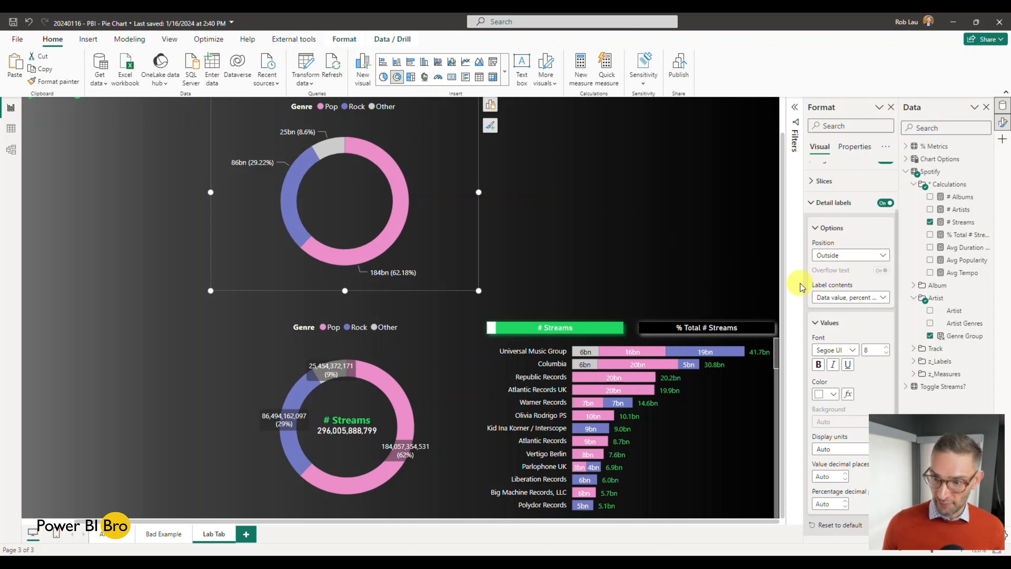
# Try the Inside, Prefer outside and Prefer inside positions for the upper donut's detail labels, then return to Outside
pyautogui.click(817, 325)
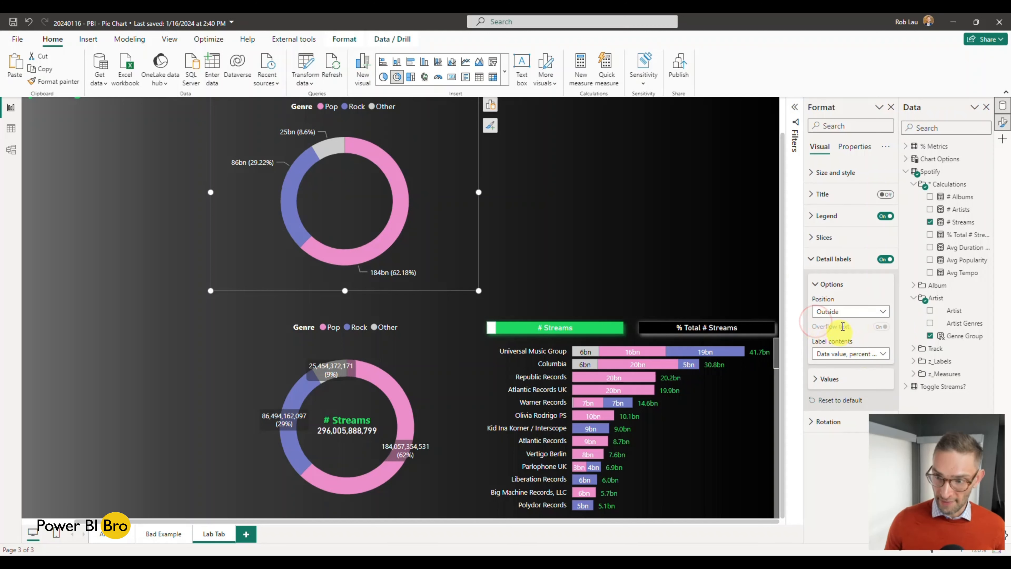
pyautogui.click(869, 315)
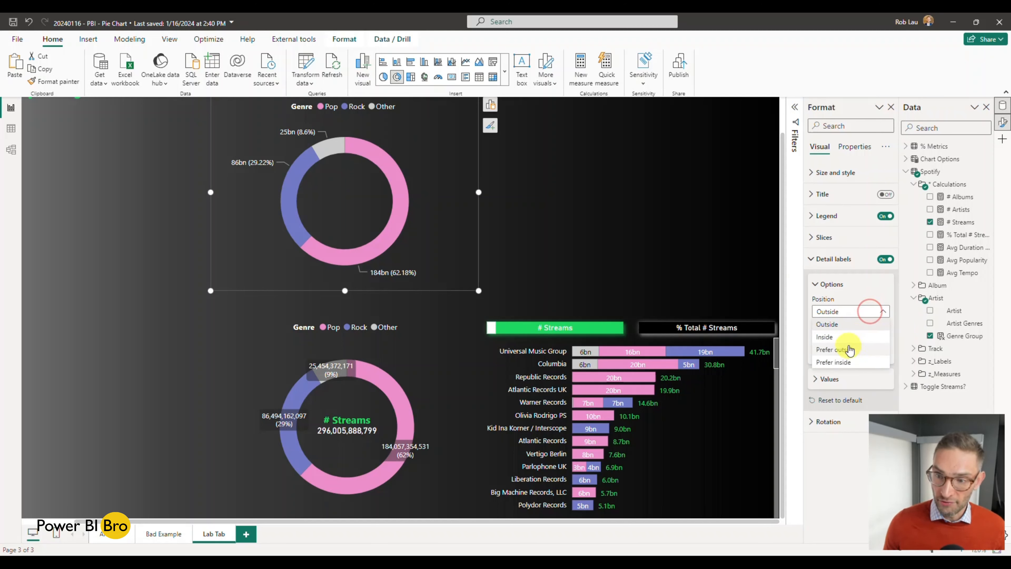
pyautogui.click(847, 338)
pyautogui.click(852, 312)
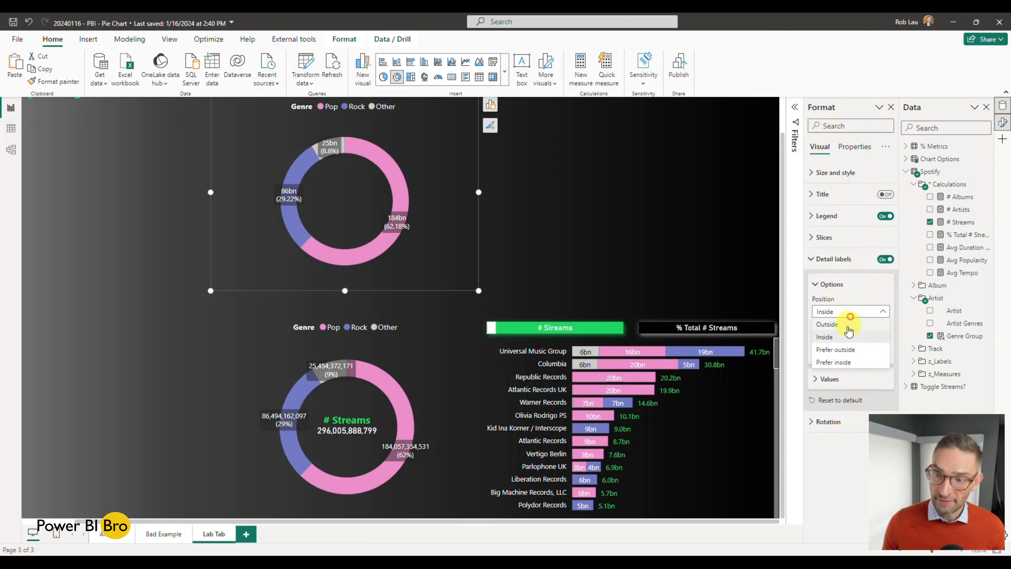
pyautogui.click(843, 349)
pyautogui.click(847, 310)
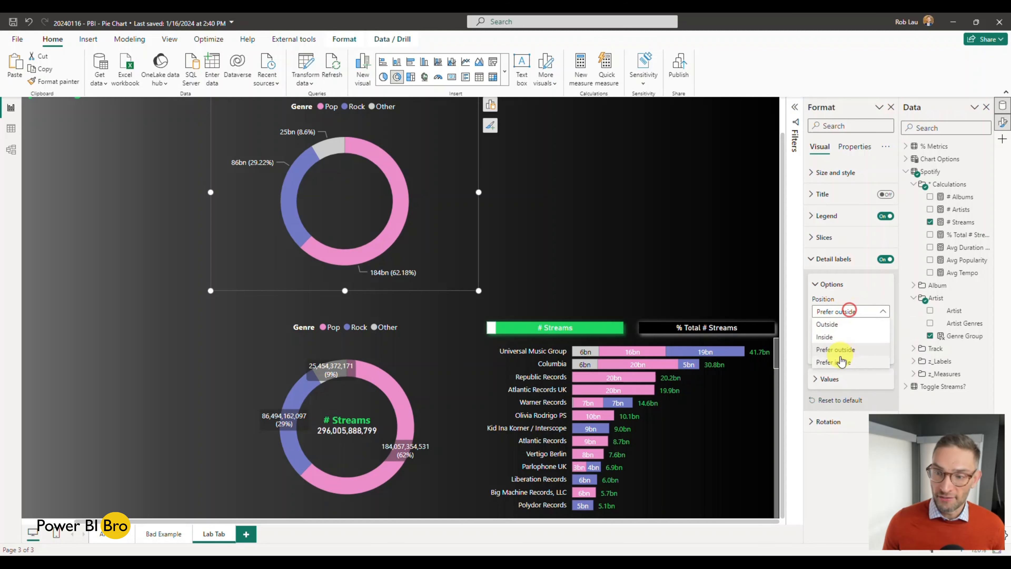
pyautogui.click(841, 361)
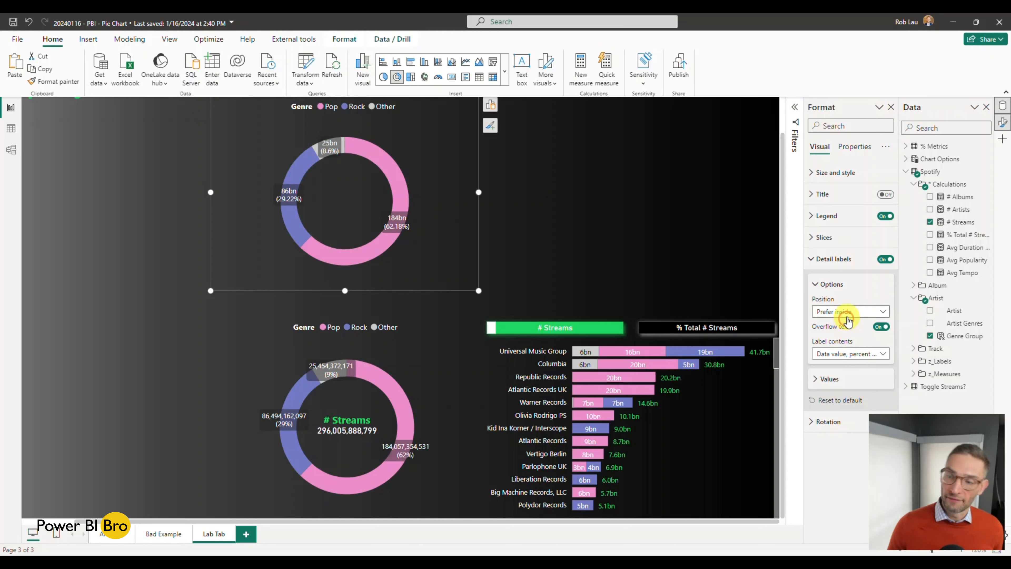
pyautogui.click(848, 312)
pyautogui.click(838, 324)
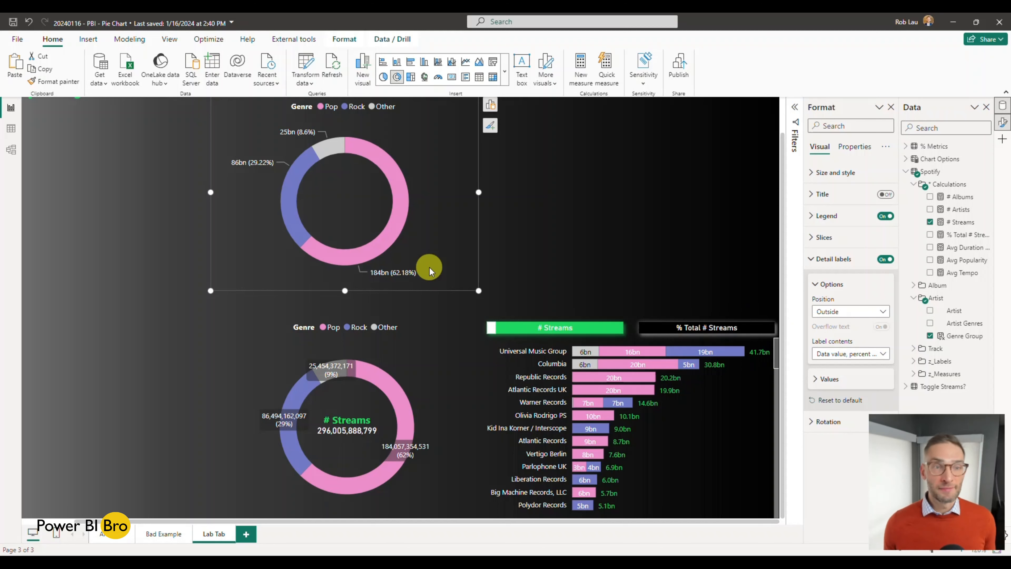
# Set the upper donut's detail label position to Inside, matching the finished donut below
pyautogui.click(846, 311)
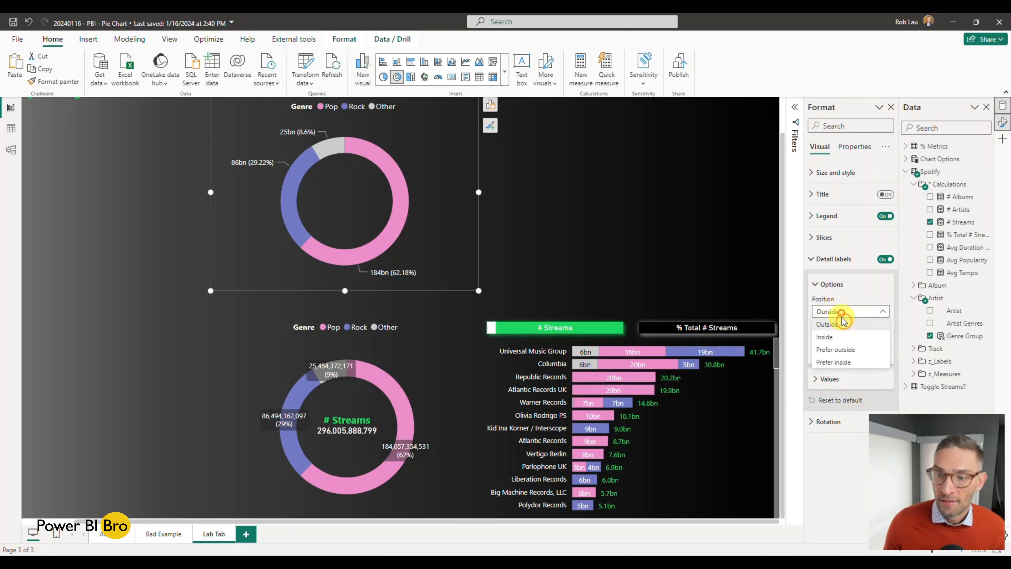
pyautogui.click(836, 338)
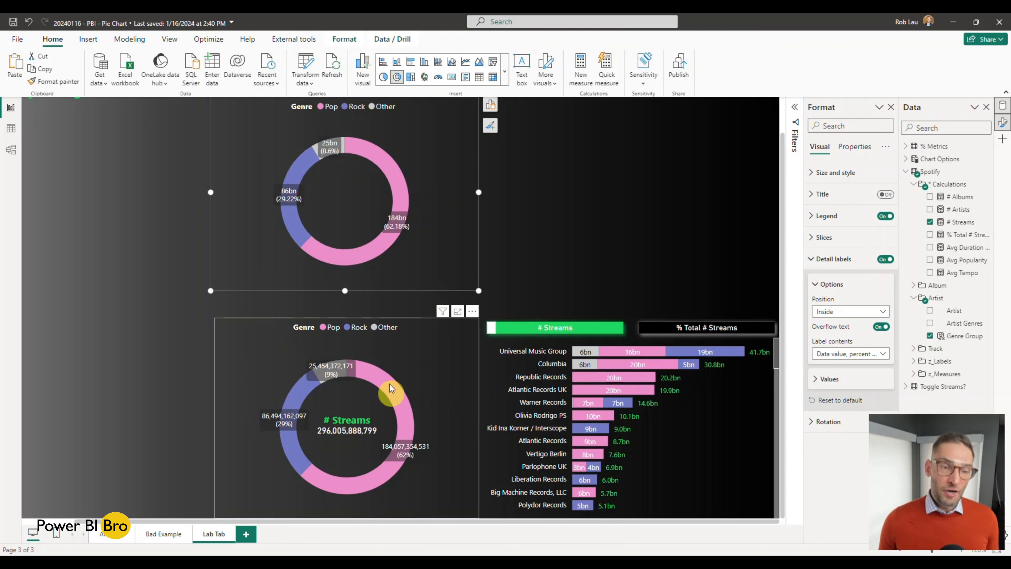
pyautogui.moveTo(402, 406)
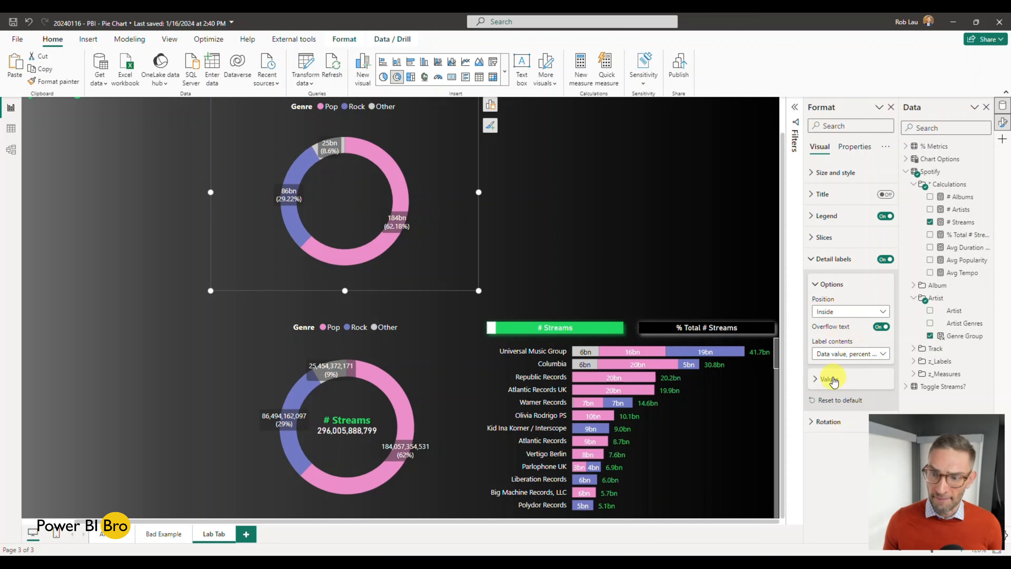
# Set the display units of the upper donut's detail label values to None
pyautogui.click(829, 379)
pyautogui.scroll(-2, 848, 337)
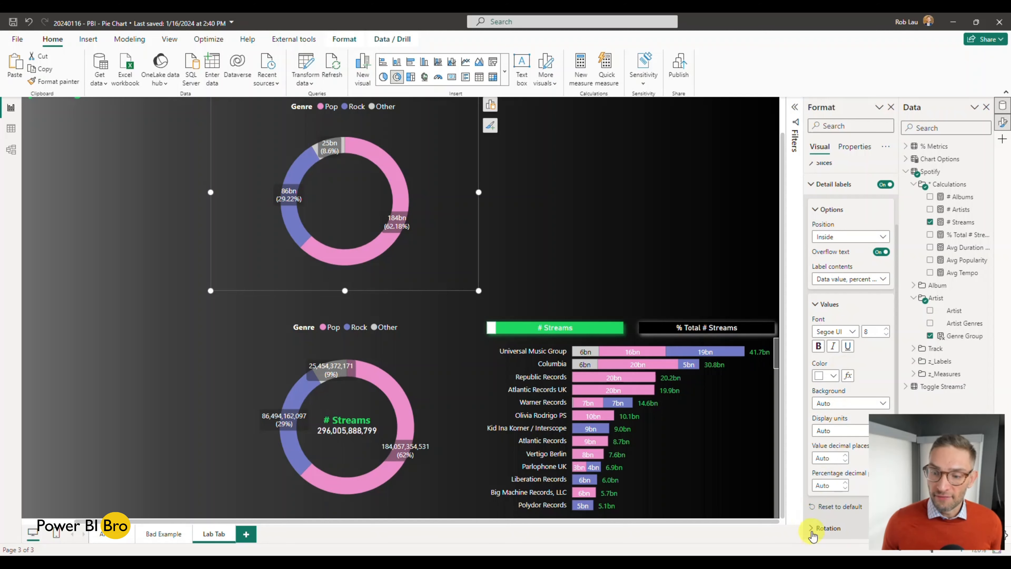
pyautogui.scroll(-2, 841, 329)
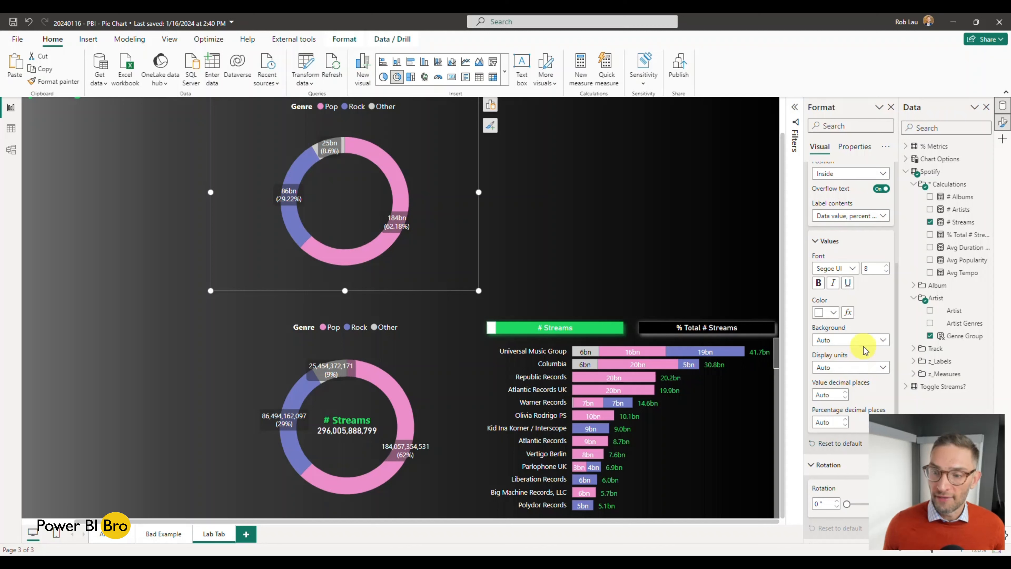
pyautogui.click(851, 368)
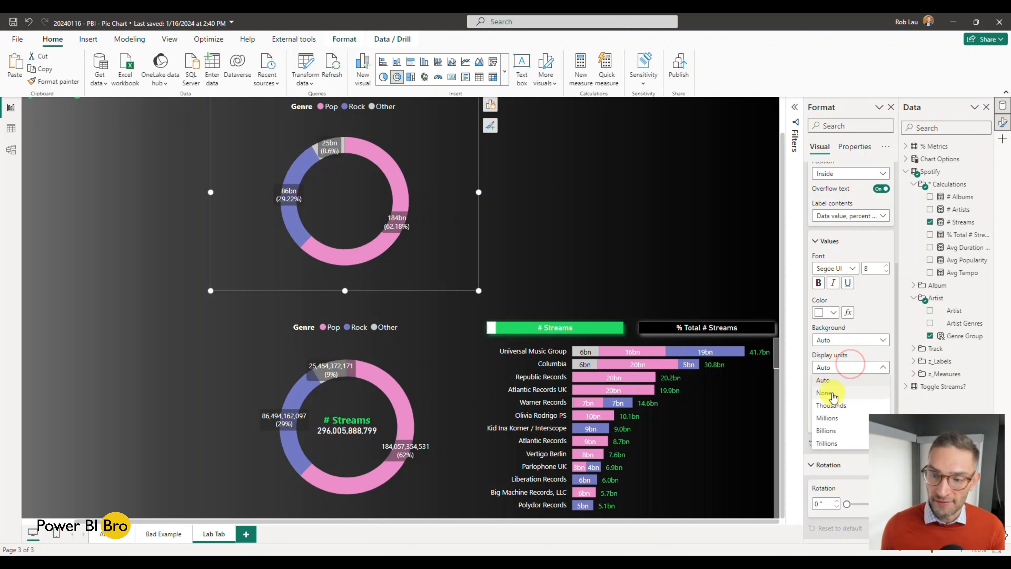
pyautogui.click(827, 391)
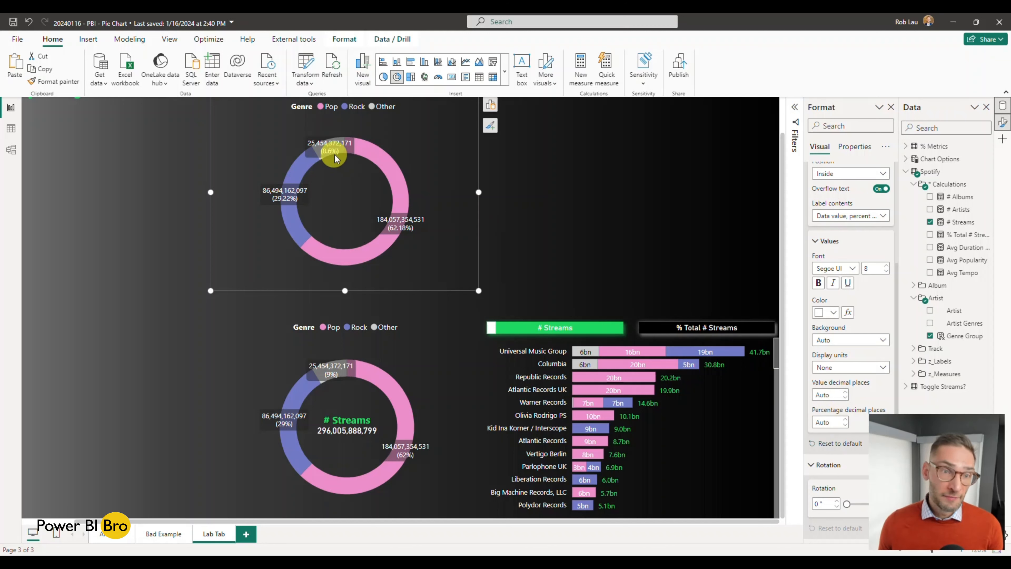
# Set the percentage decimal places of the upper donut's detail labels to 0, briefly trying 2 for comparison
pyautogui.click(825, 420)
pyautogui.write('0')
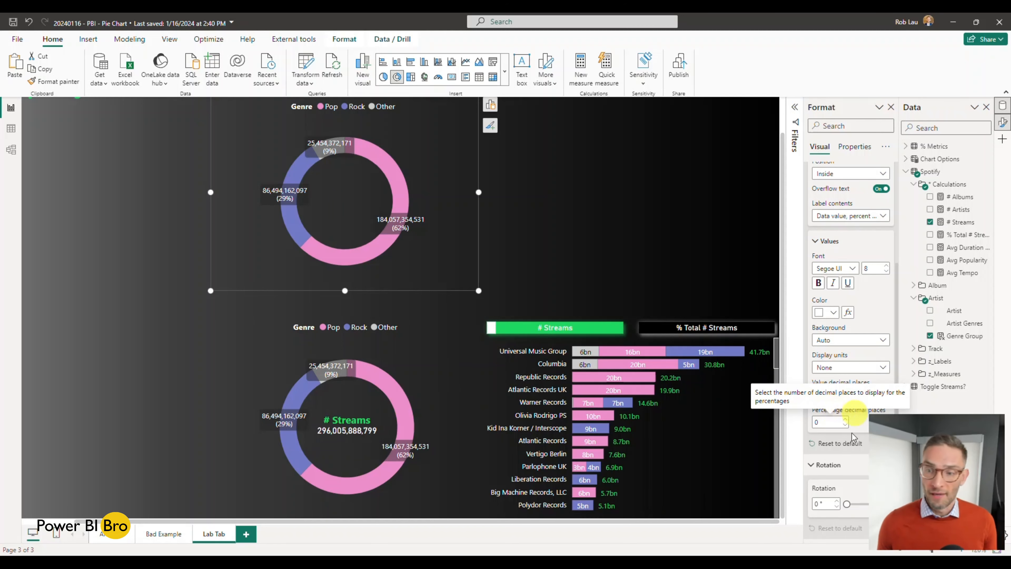
pyautogui.press('BackSpace')
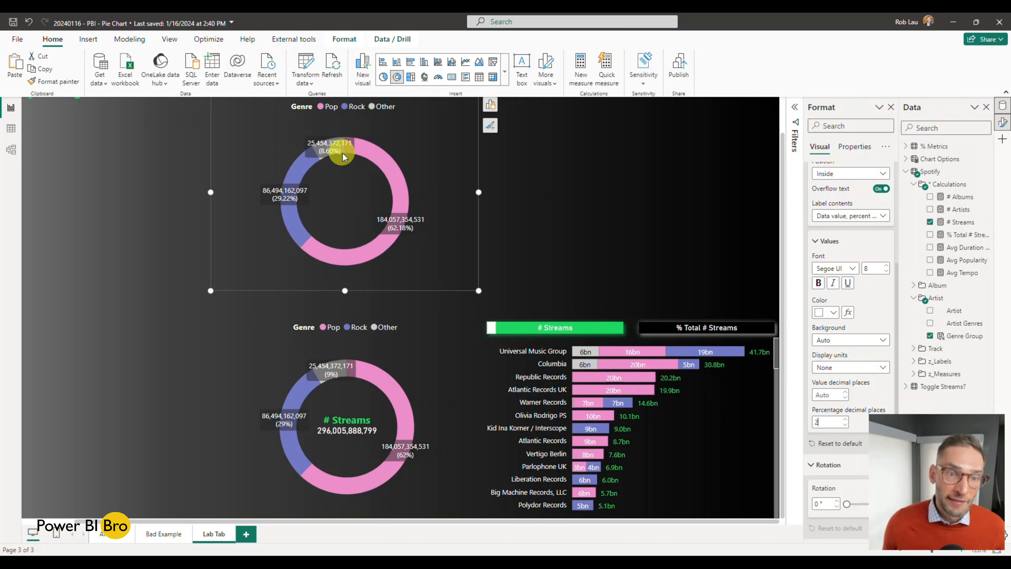
pyautogui.click(819, 421)
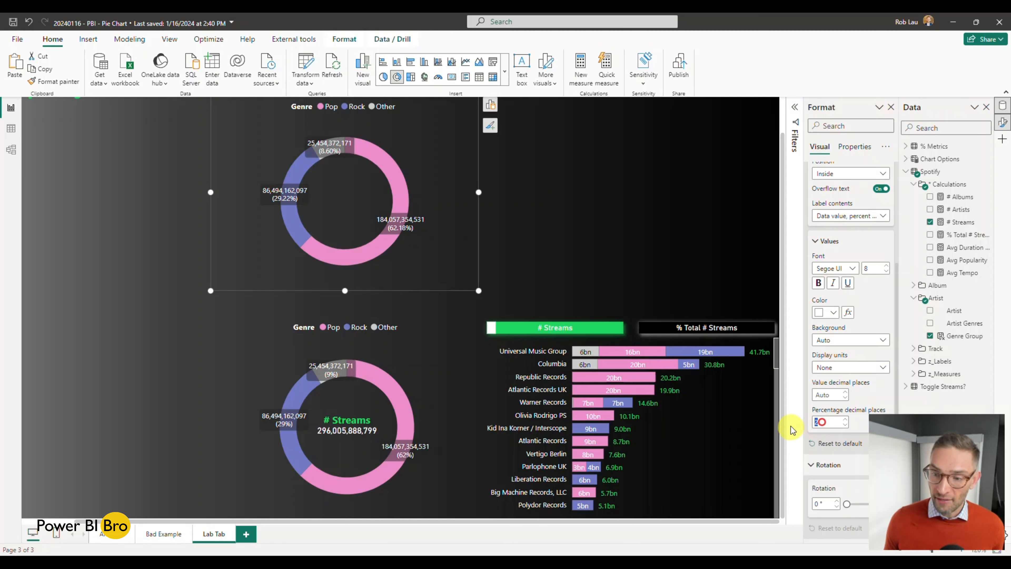
pyautogui.write('0')
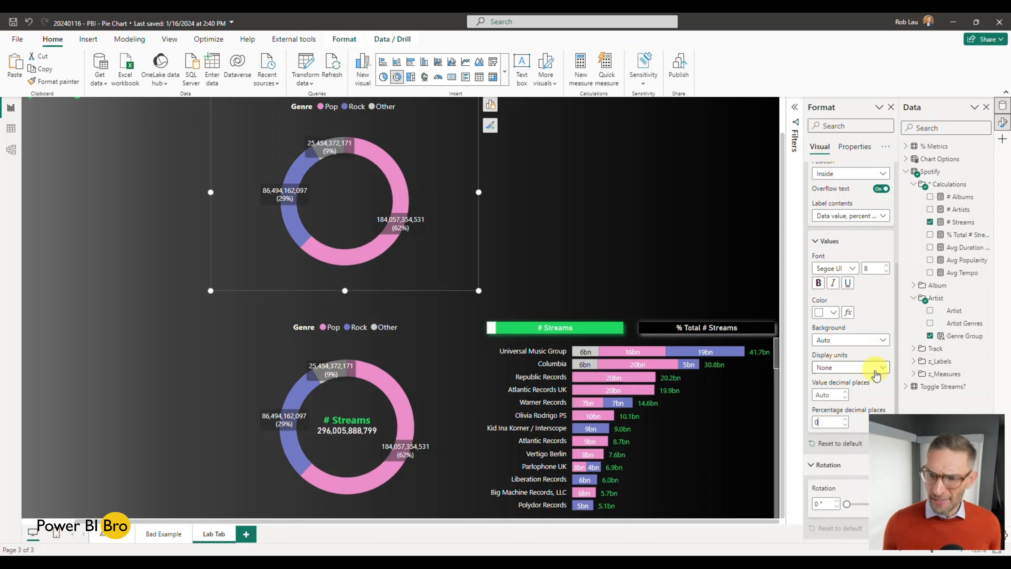
# Try Thousands and Millions as display units for the upper donut's label values and return to None
pyautogui.click(883, 367)
pyautogui.click(836, 405)
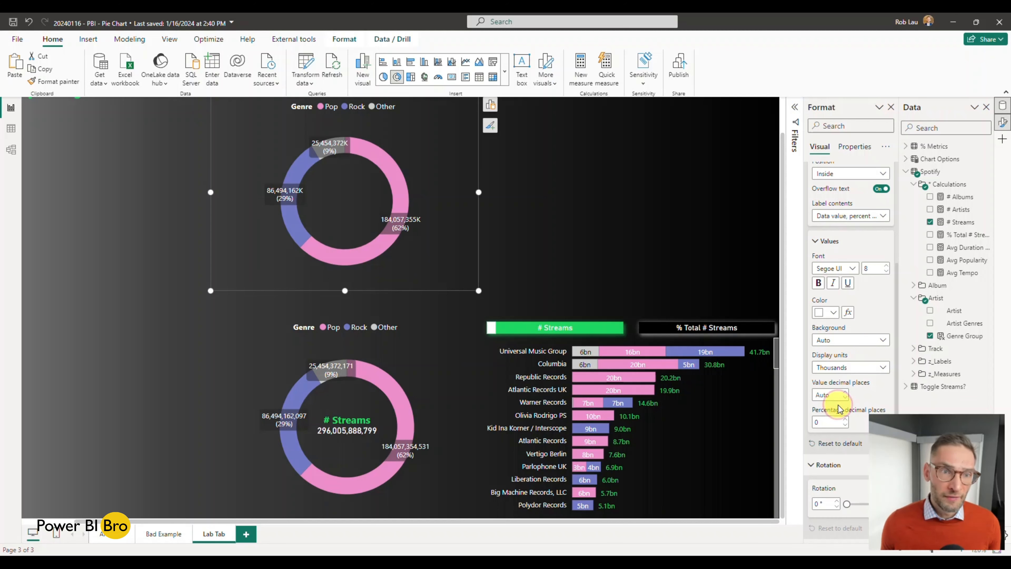
pyautogui.click(853, 369)
pyautogui.click(836, 418)
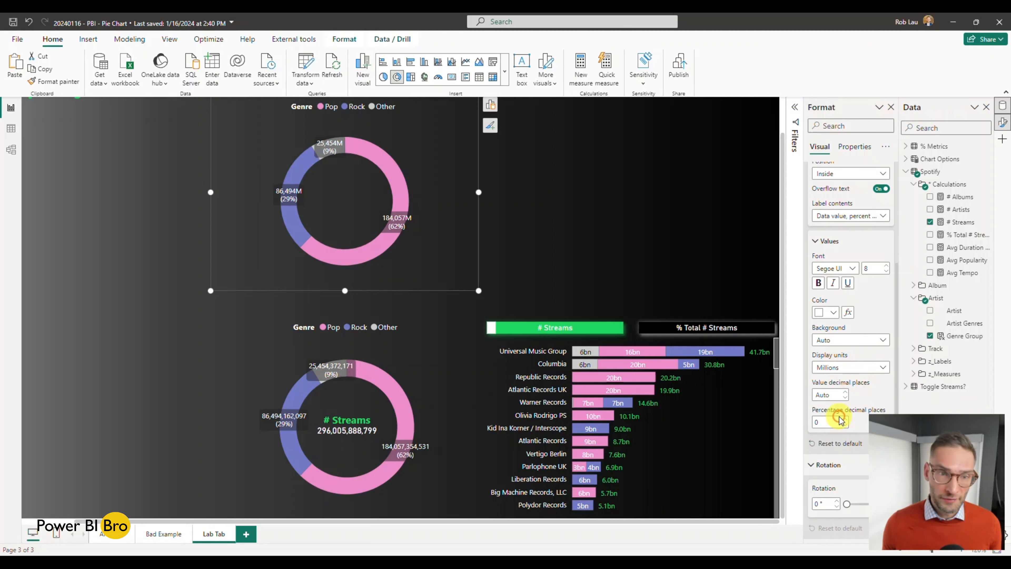
pyautogui.click(847, 366)
pyautogui.click(836, 392)
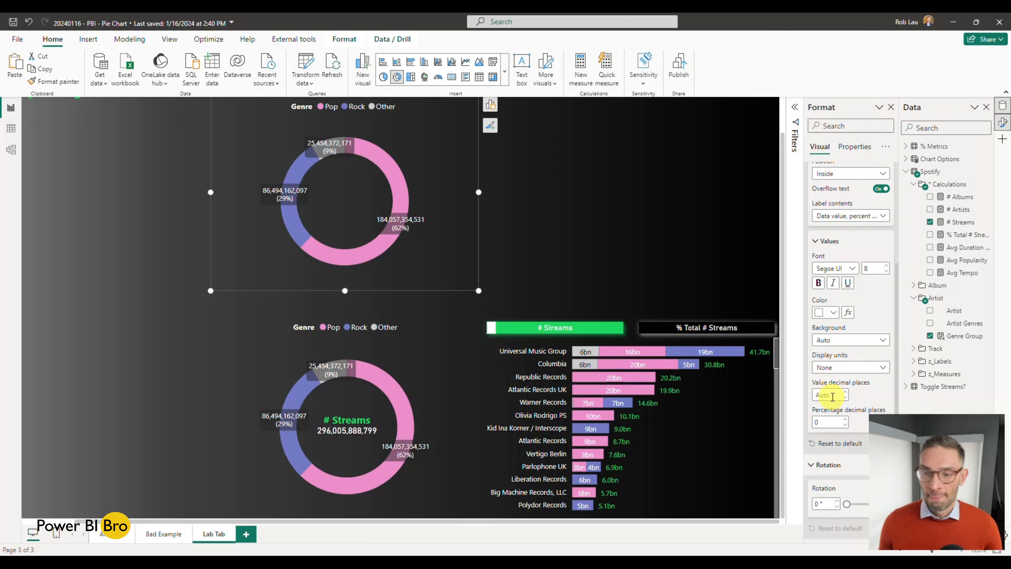
# Try rotating the upper donut's slices and return the rotation to 0°
pyautogui.click(815, 241)
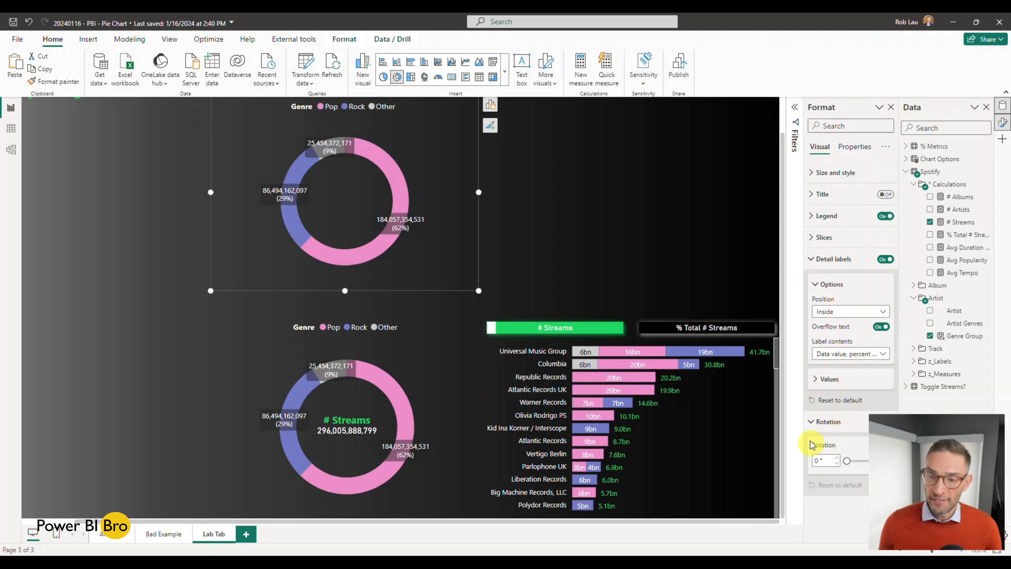
pyautogui.click(816, 422)
pyautogui.click(816, 422)
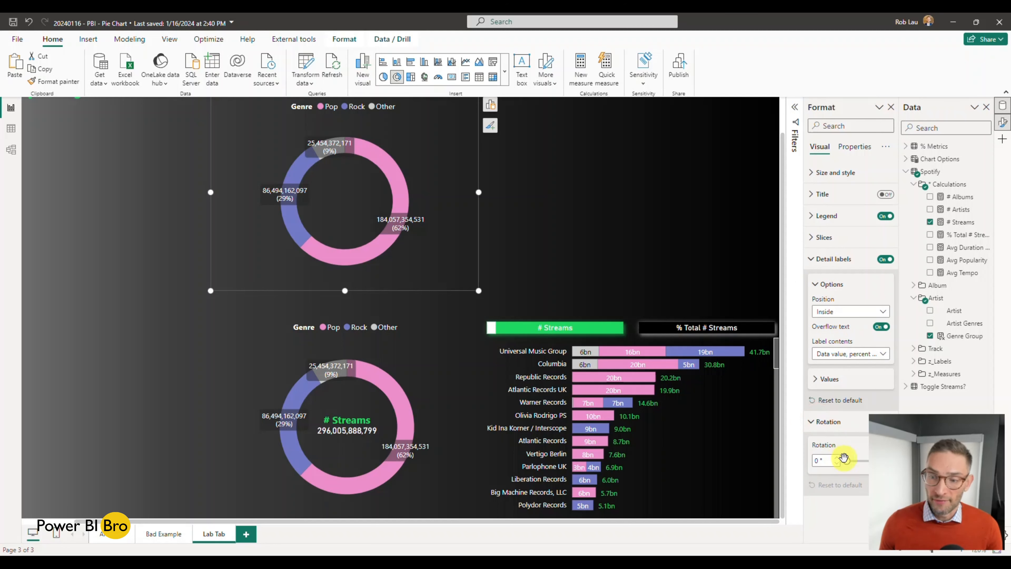
pyautogui.moveTo(844, 458); pyautogui.dragTo(815, 460)
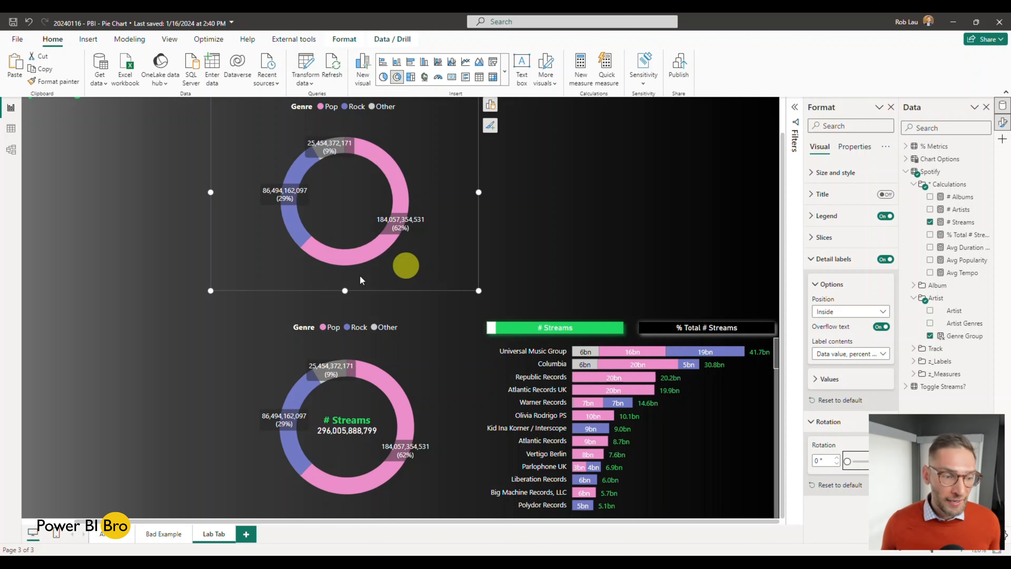
# Compare the long legend of the Bad Example page's pie chart with the scrollable label bars on the Lab Tab page
pyautogui.click(162, 534)
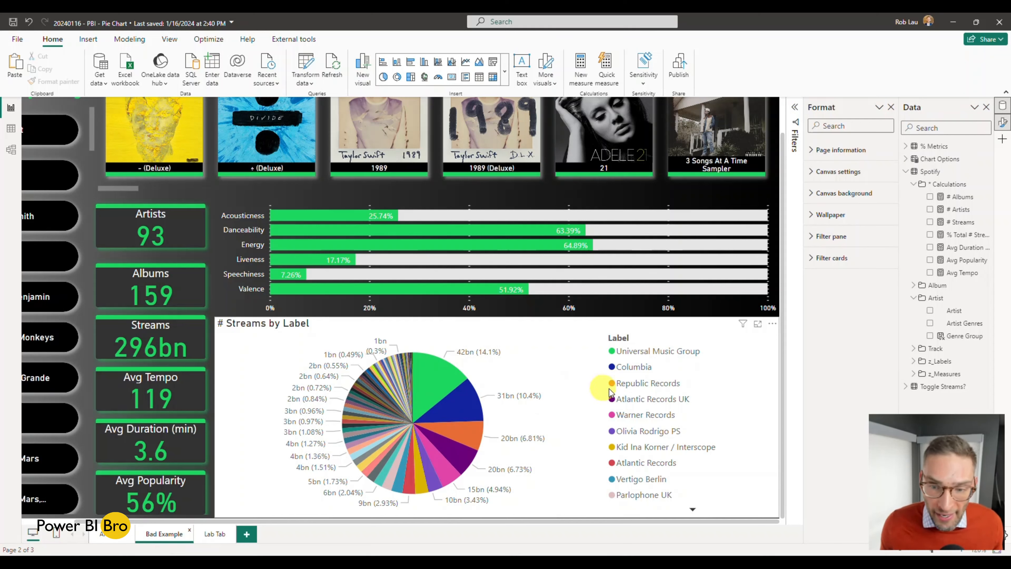
pyautogui.click(696, 509)
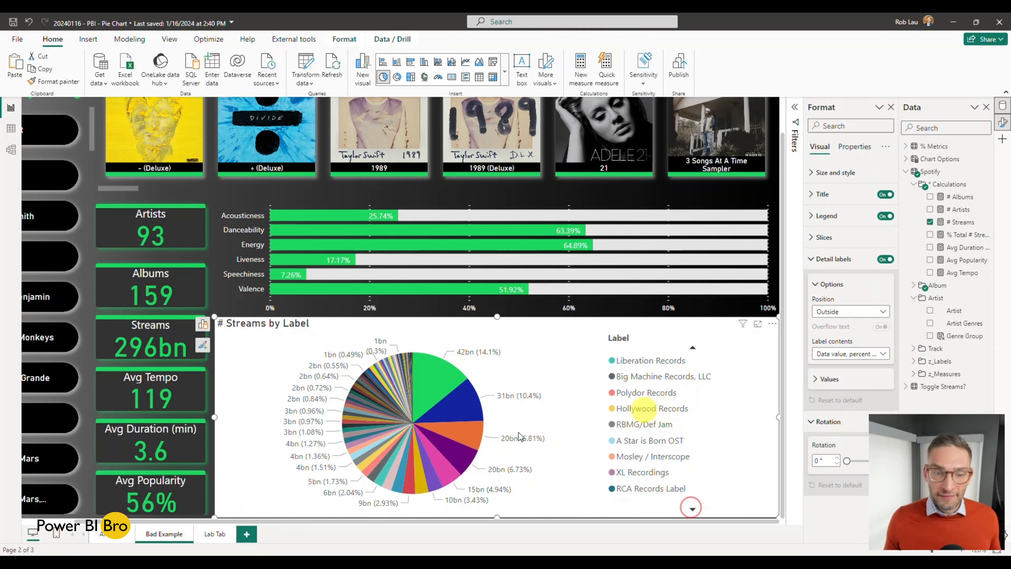
pyautogui.click(210, 535)
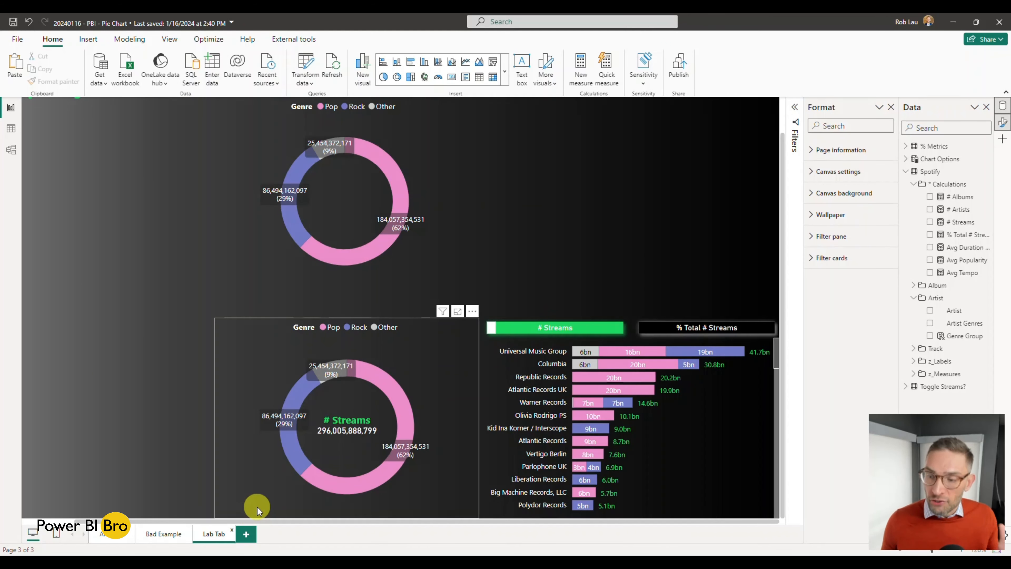
pyautogui.scroll(-10, 585, 410)
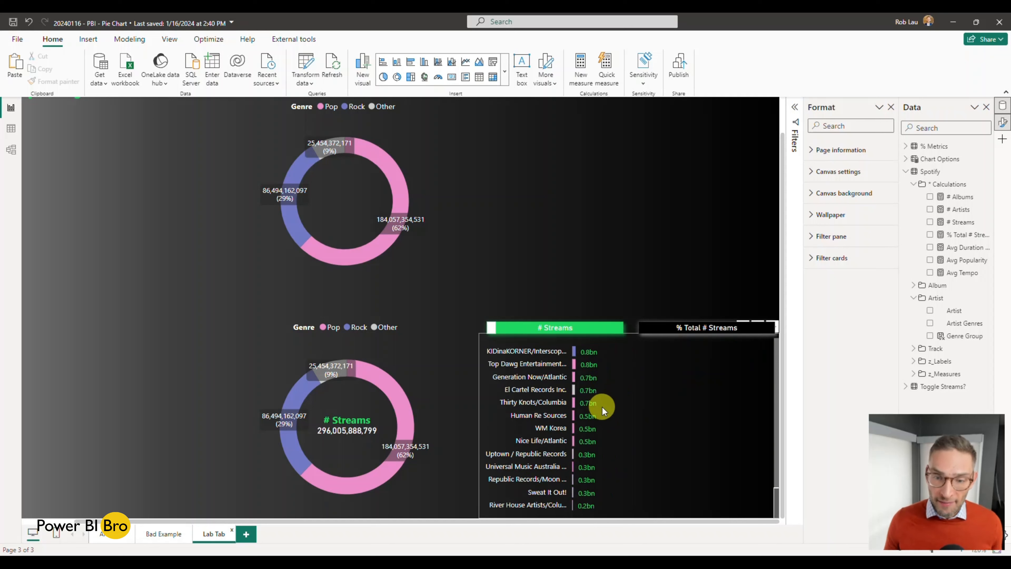
pyautogui.scroll(10, 601, 414)
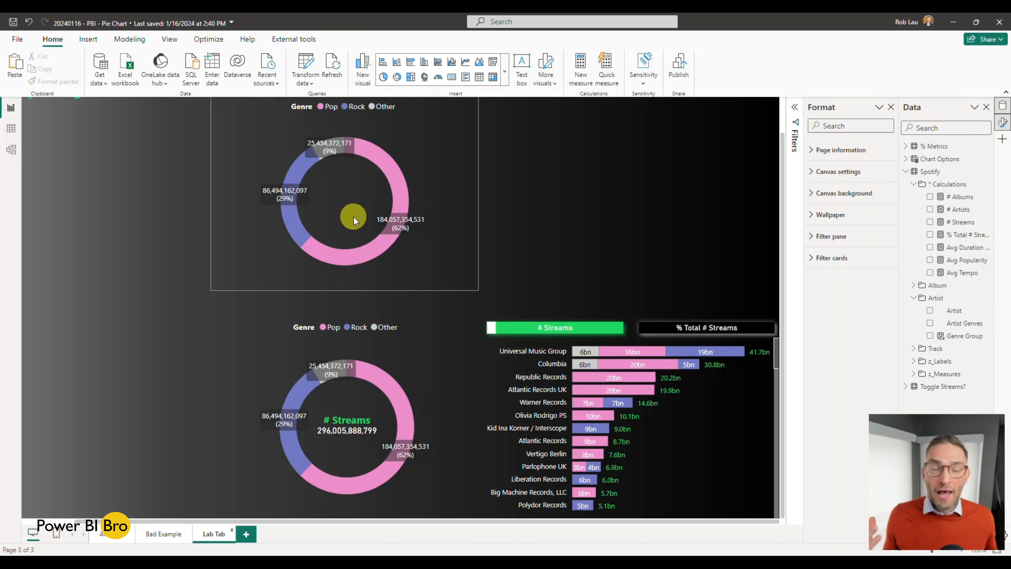
# Add a new-style card visual showing # Streams and place it in the empty area above the label bars
pyautogui.click(593, 186)
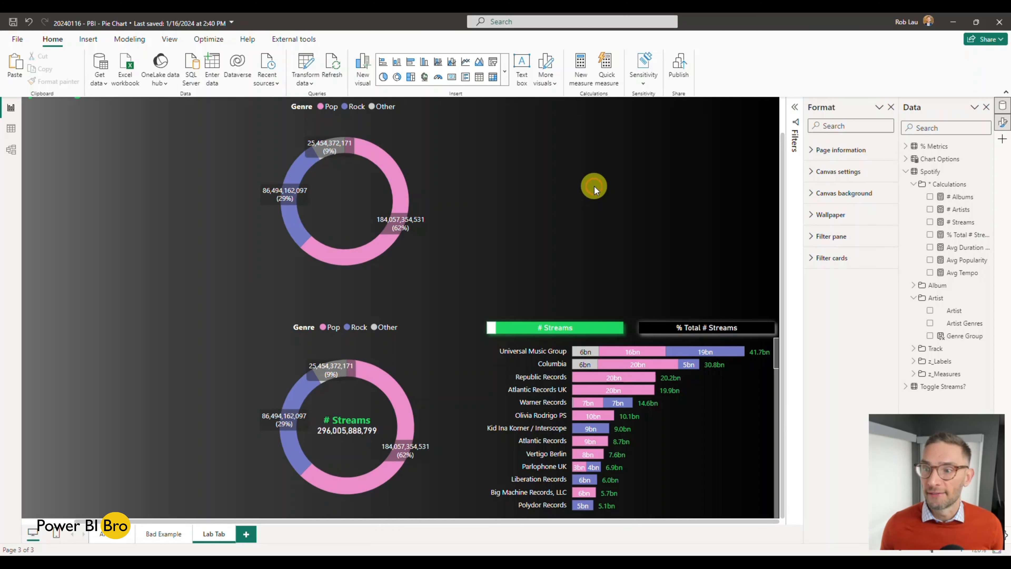
pyautogui.click(930, 222)
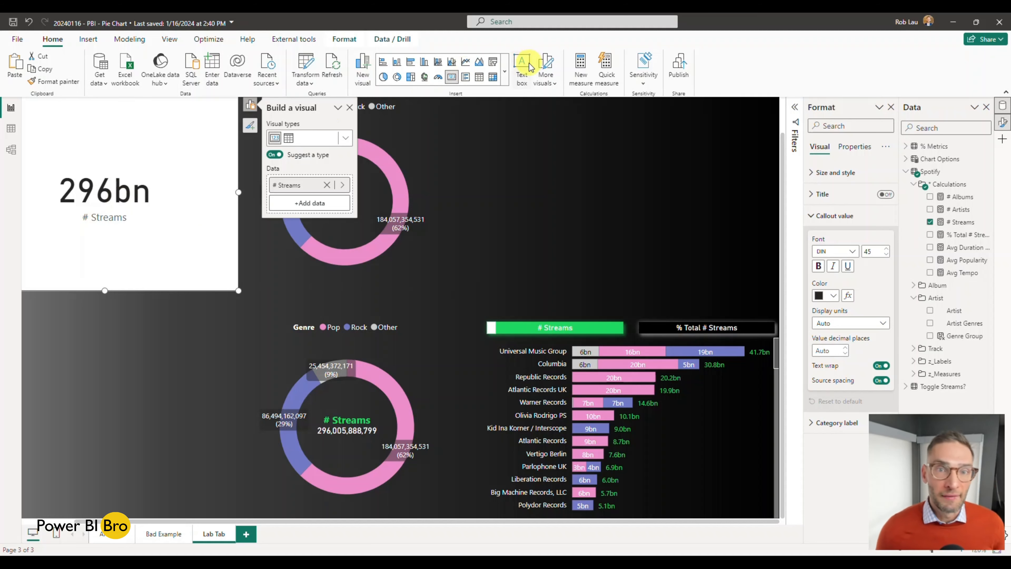
pyautogui.click(505, 72)
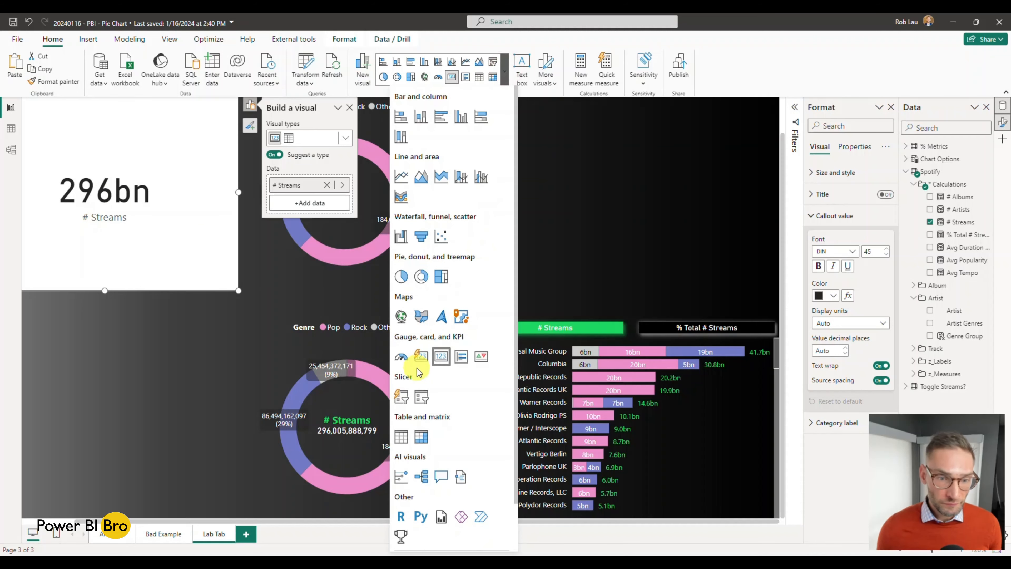
pyautogui.click(421, 357)
pyautogui.moveTo(116, 197); pyautogui.dragTo(603, 211)
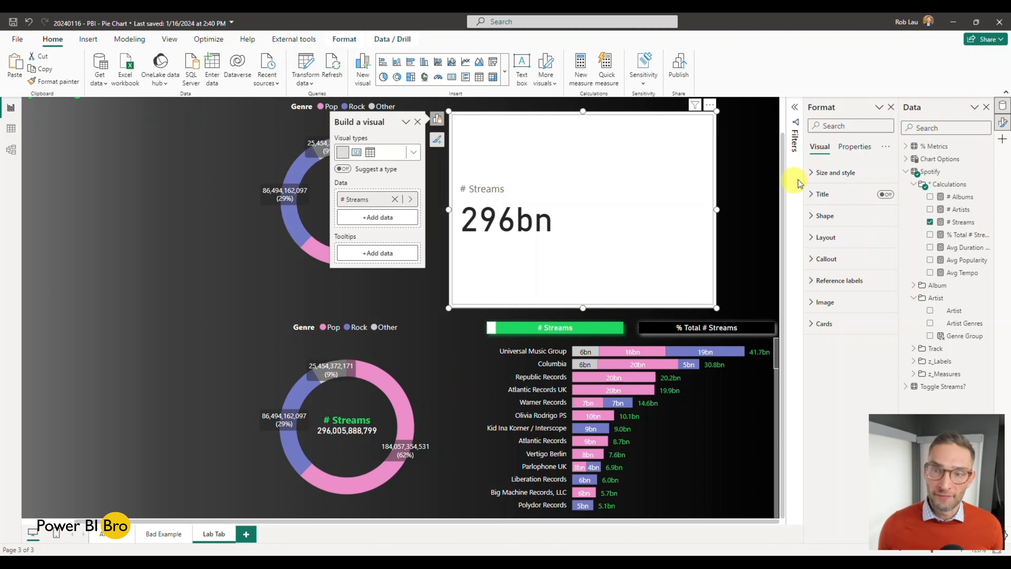
# Turn off the background of the new # Streams card
pyautogui.click(811, 173)
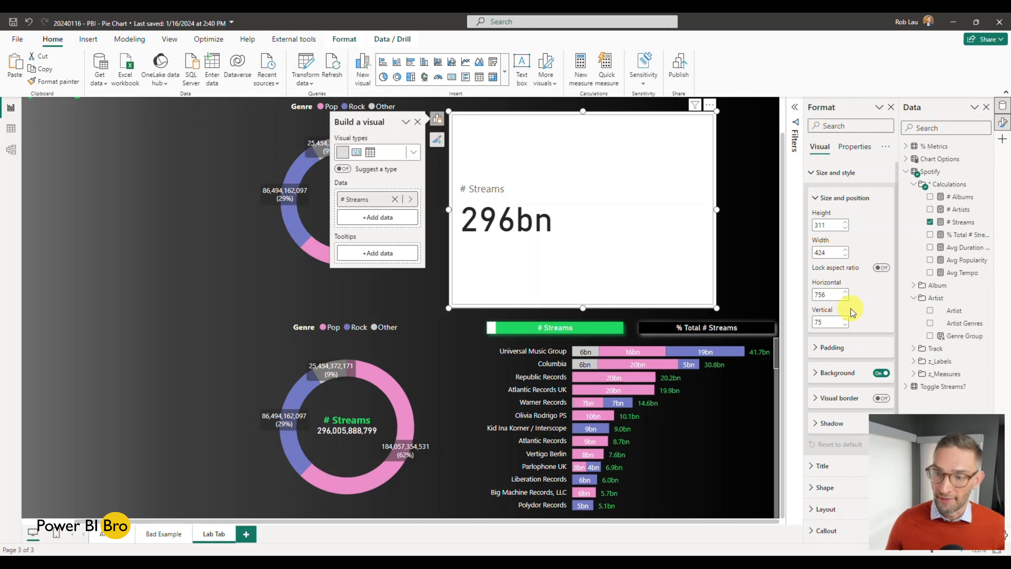
pyautogui.scroll(-3, 859, 316)
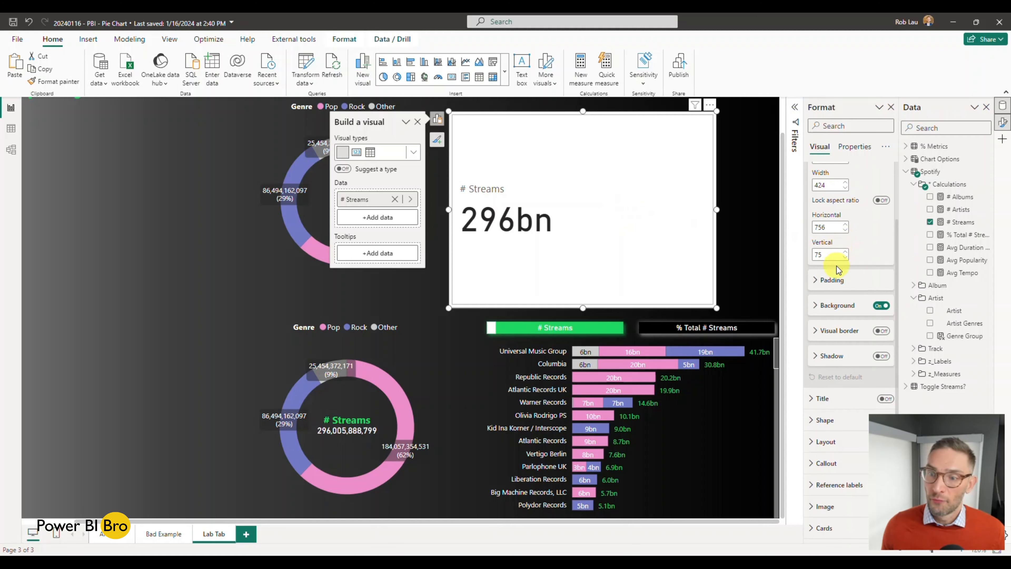
pyautogui.scroll(3, 836, 255)
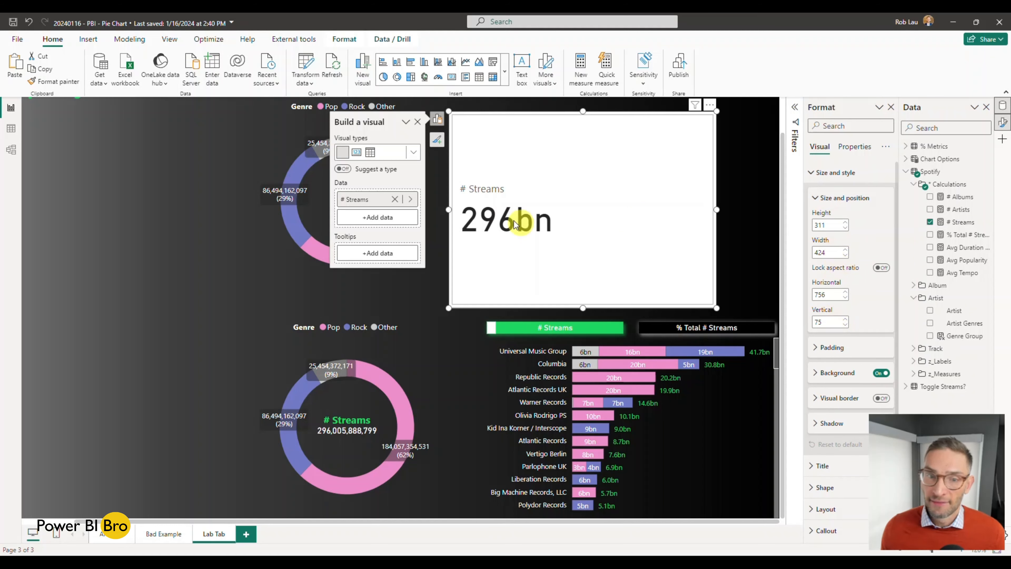
pyautogui.click(881, 373)
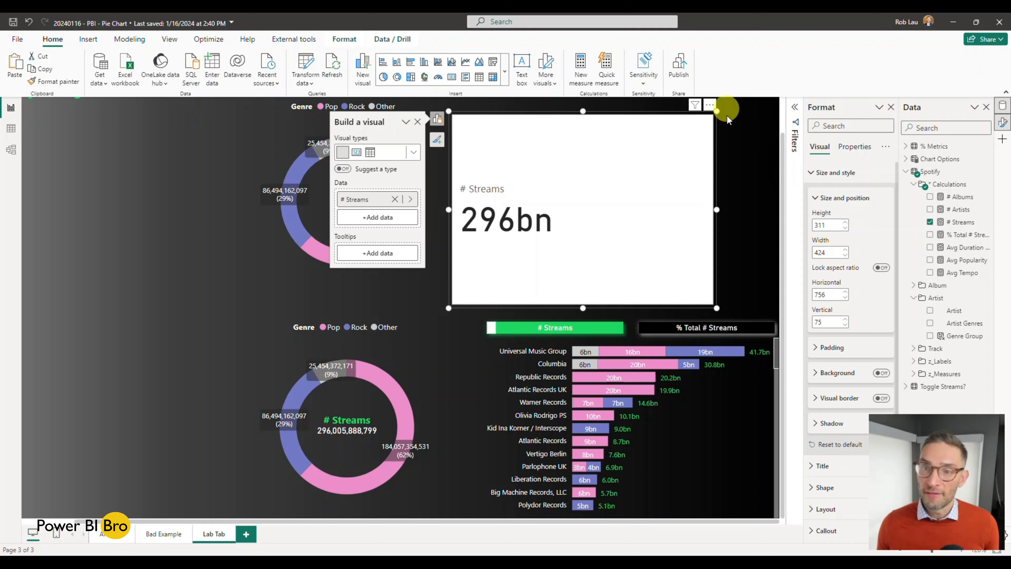
pyautogui.click(812, 173)
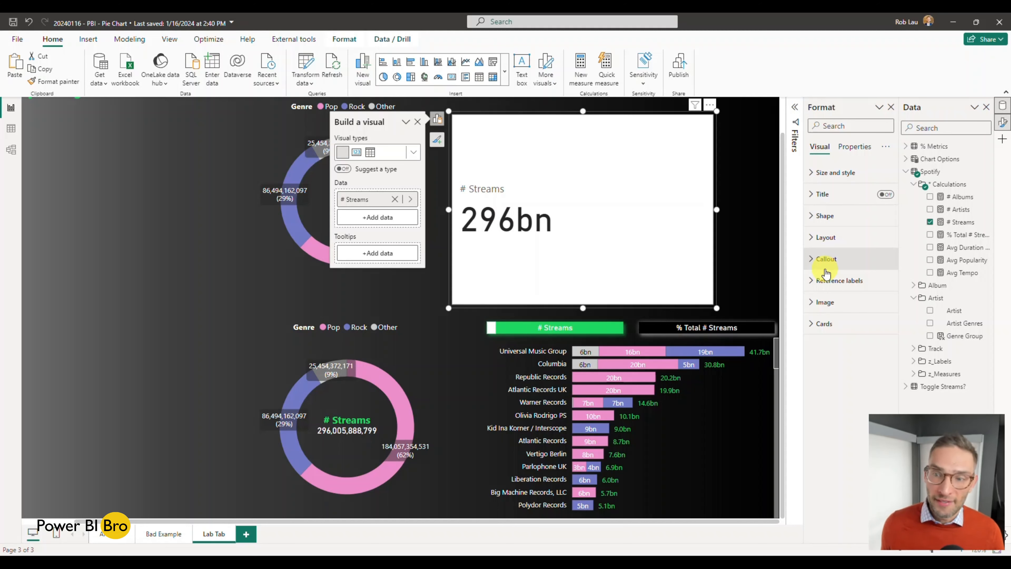
# Turn off the cards' fill in the new # Streams visual, with the settings applied to all series
pyautogui.click(823, 326)
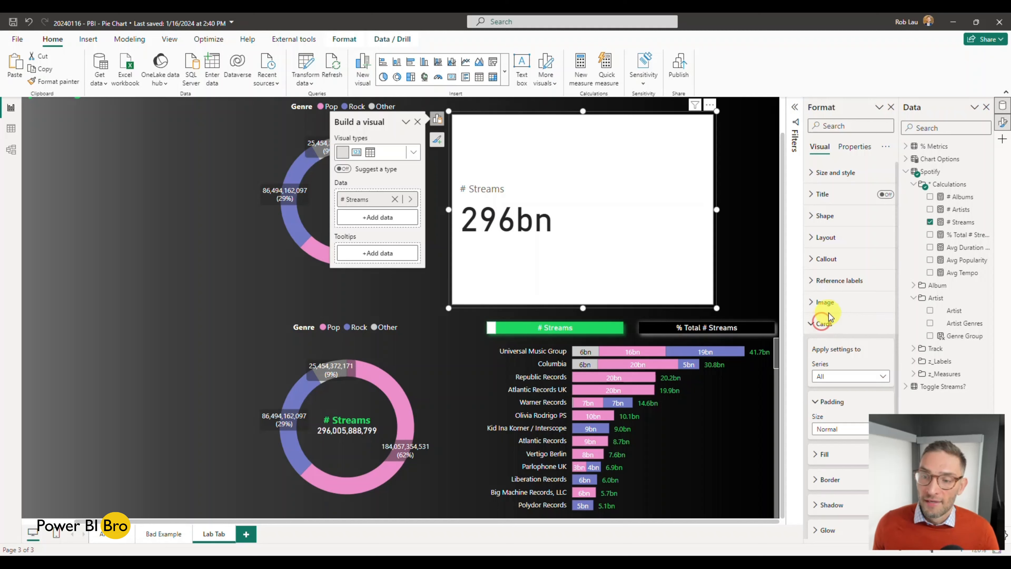
pyautogui.scroll(-1, 835, 295)
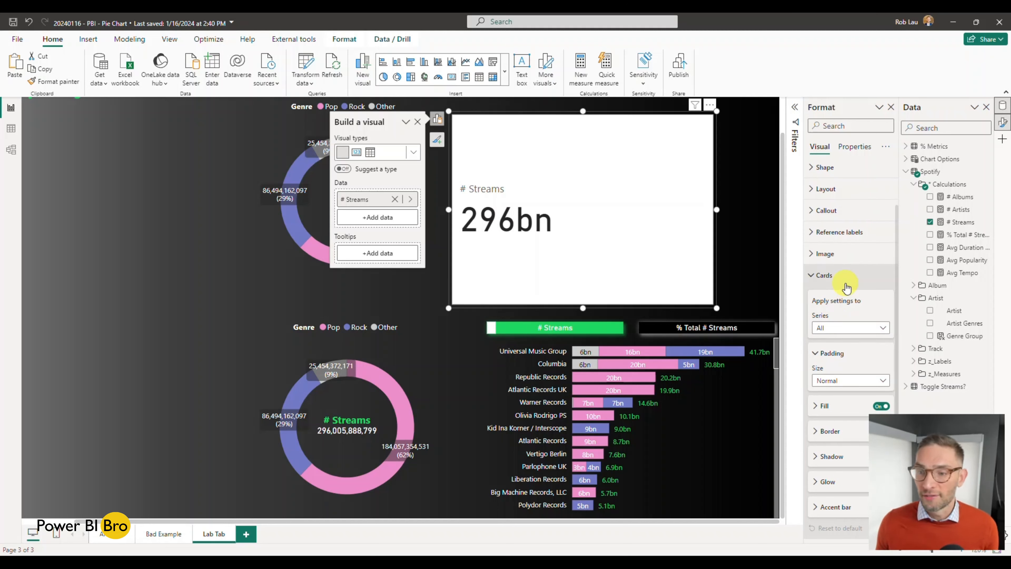
pyautogui.click(837, 327)
pyautogui.click(859, 325)
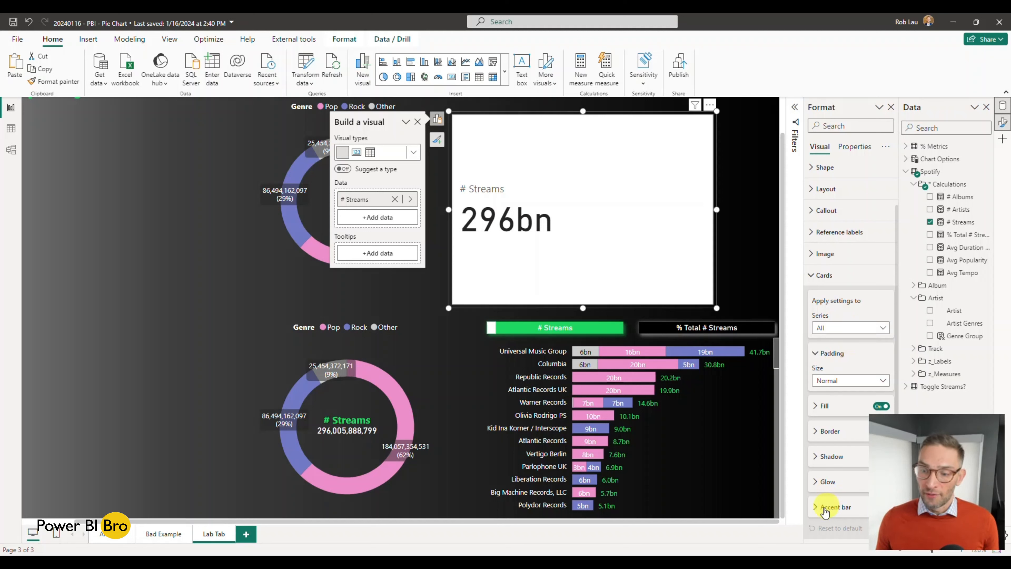
pyautogui.click(814, 456)
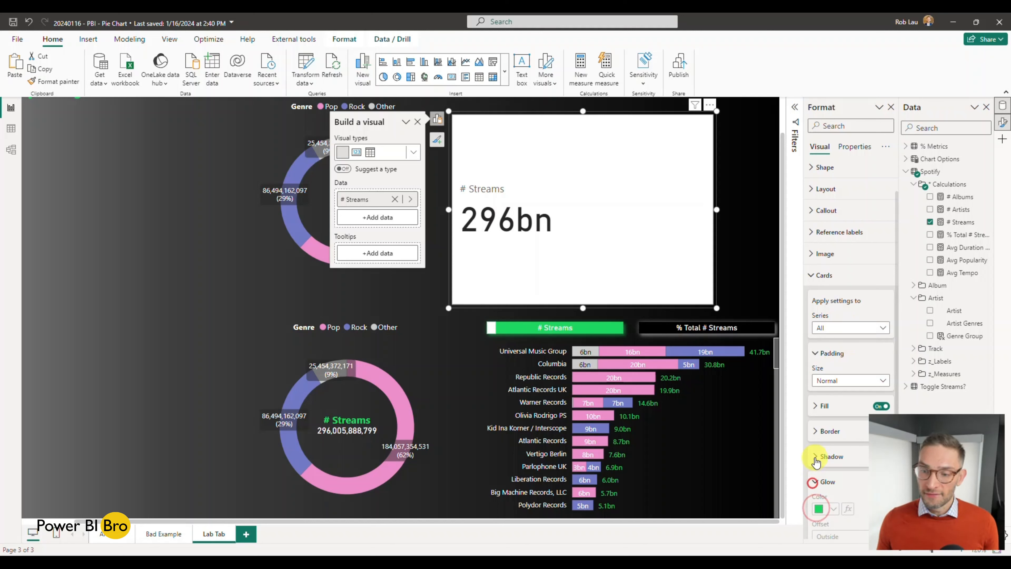
pyautogui.click(816, 426)
pyautogui.click(880, 405)
pyautogui.scroll(-2, 836, 430)
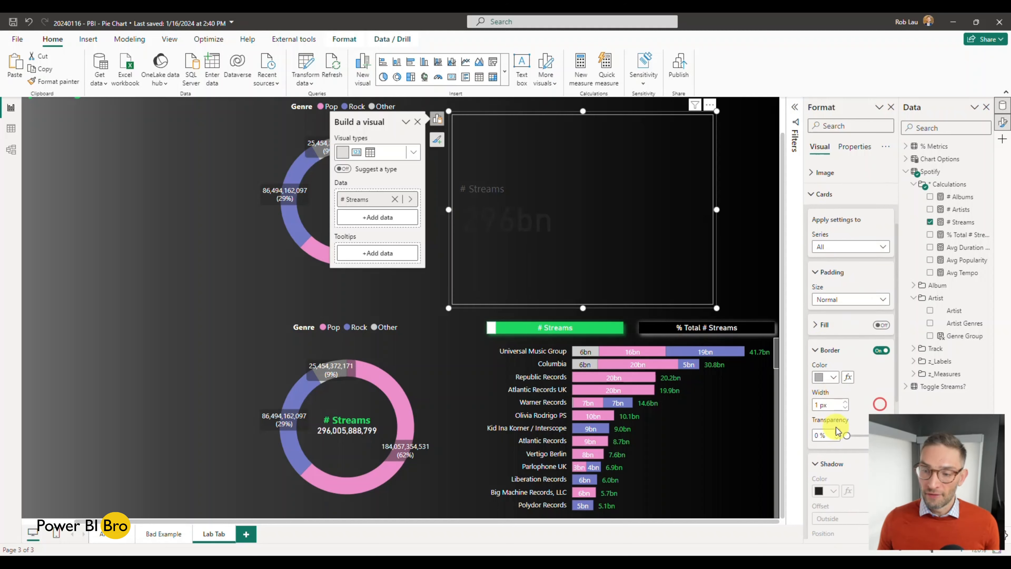
pyautogui.scroll(2, 842, 302)
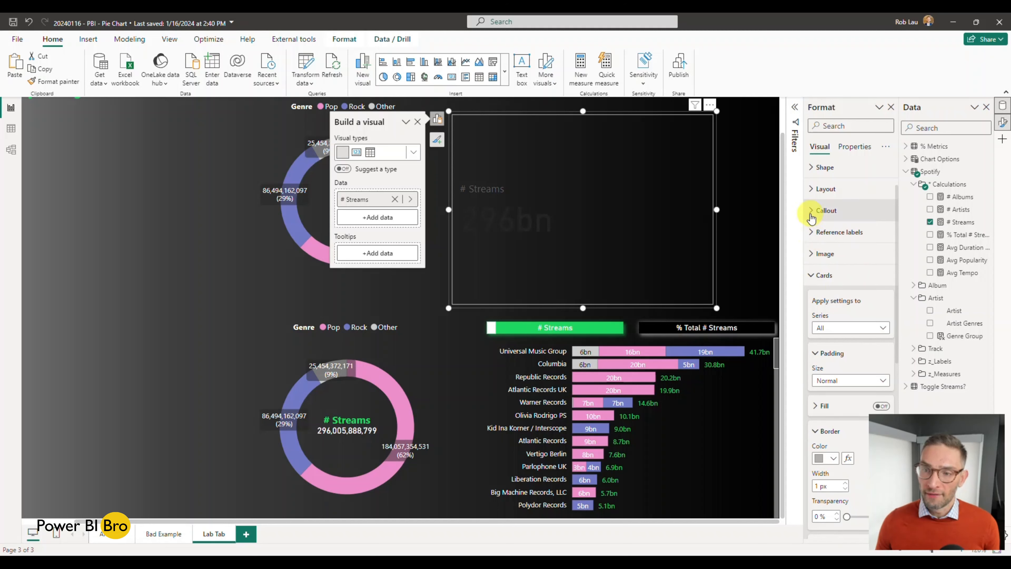
# Color the new card's callout value white and set its display units to None
pyautogui.click(811, 215)
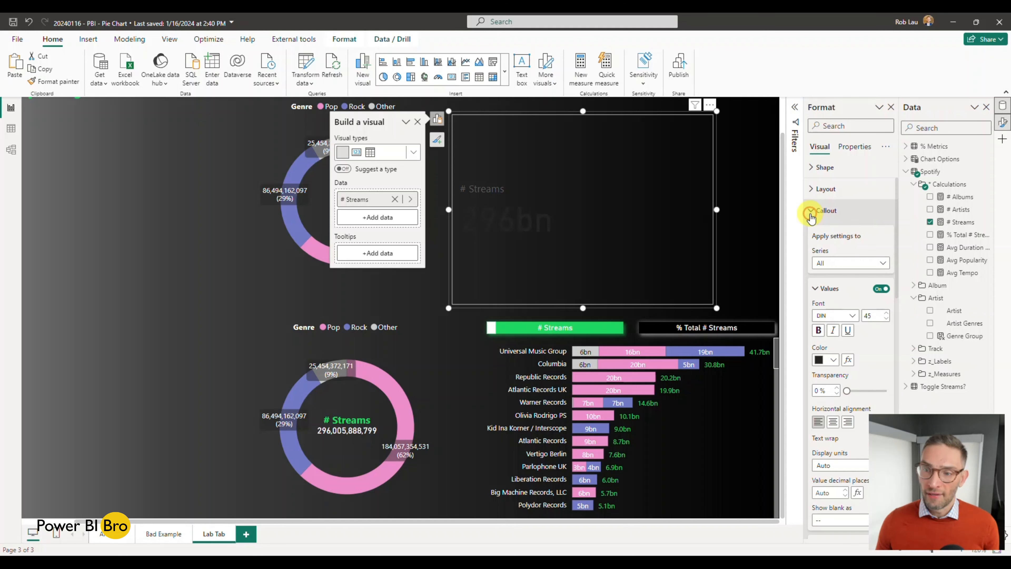
pyautogui.click(837, 360)
pyautogui.click(827, 198)
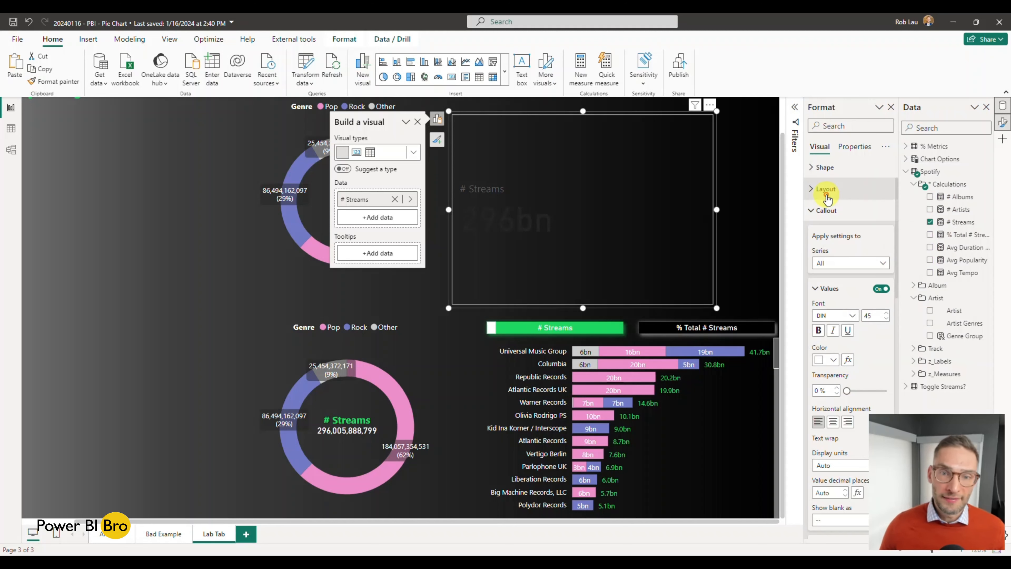
pyautogui.scroll(-3, 844, 333)
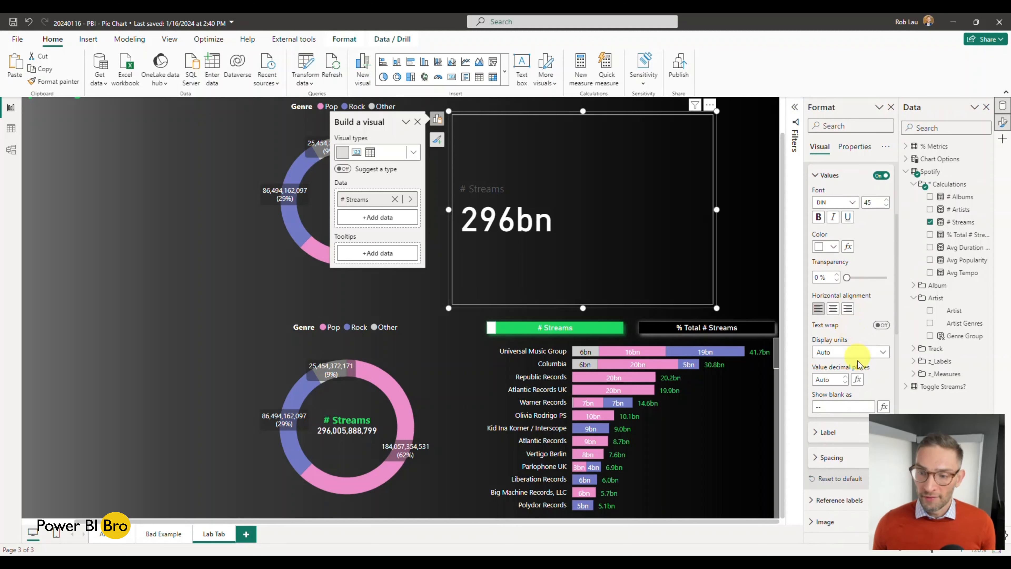
pyautogui.click(862, 352)
pyautogui.click(836, 378)
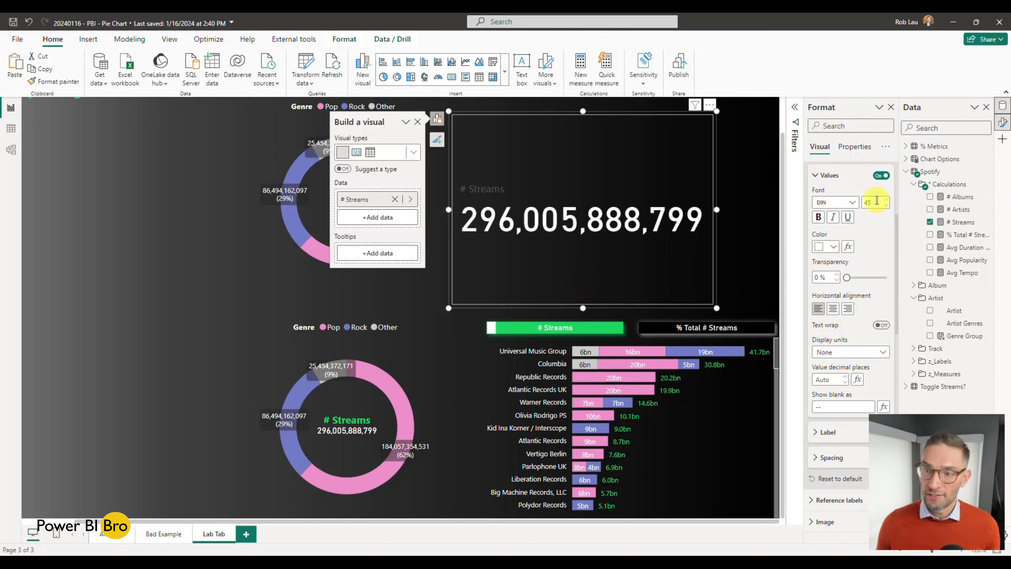
# Try a callout value font size of 20, and settle on 11 to match the card in the lower donut
pyautogui.write('20')
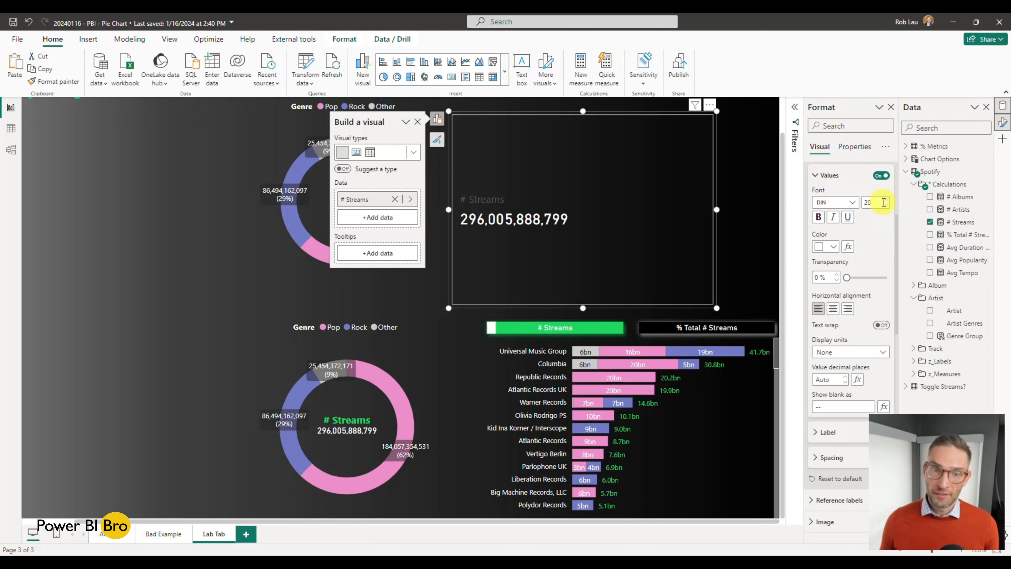
pyautogui.click(349, 409)
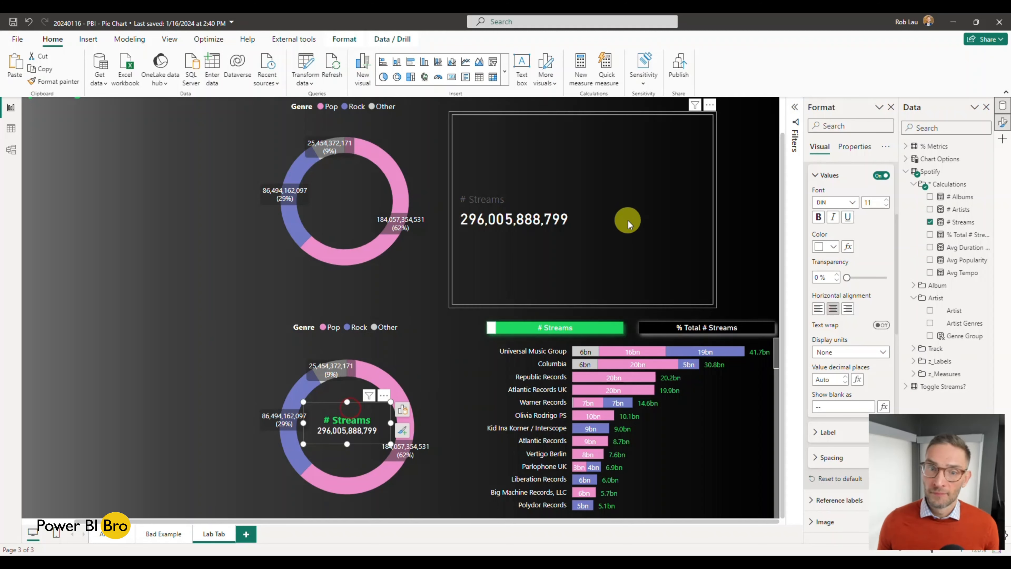
pyautogui.click(607, 228)
pyautogui.doubleClick(874, 203)
pyautogui.write('11')
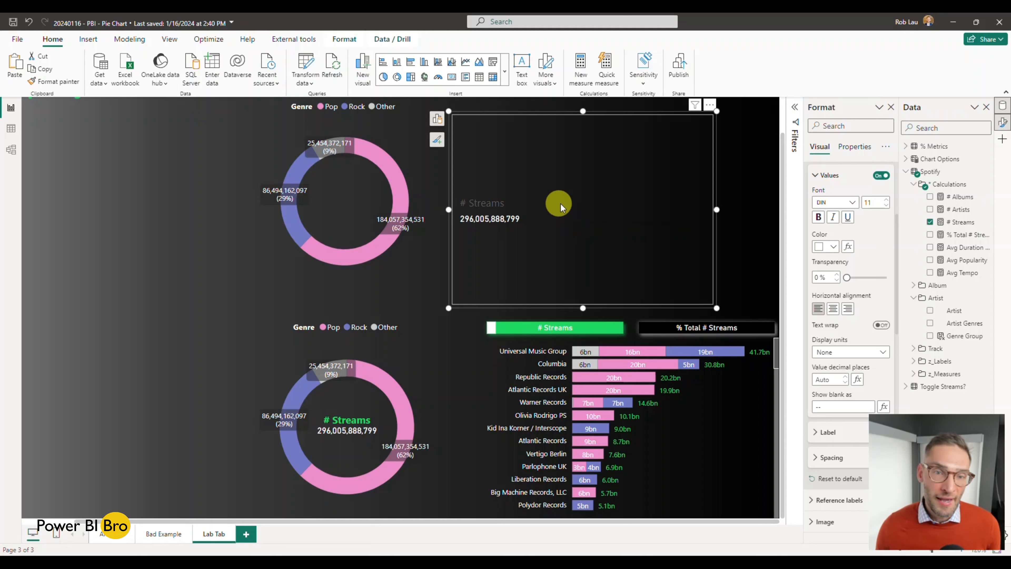
# Shrink the new card moderately in both directions and center its callout value horizontally
pyautogui.moveTo(720, 311); pyautogui.dragTo(679, 262)
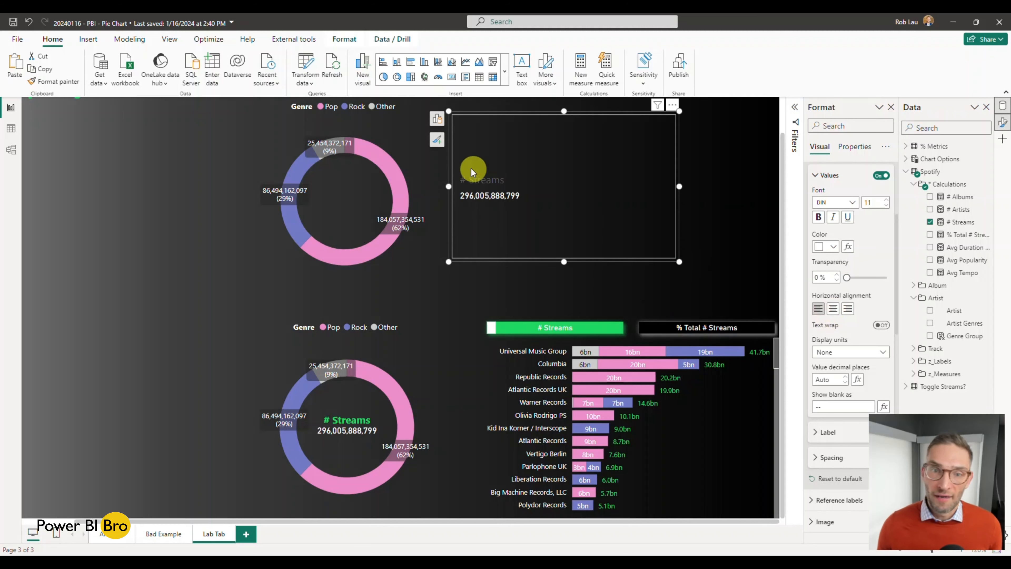
pyautogui.click(834, 308)
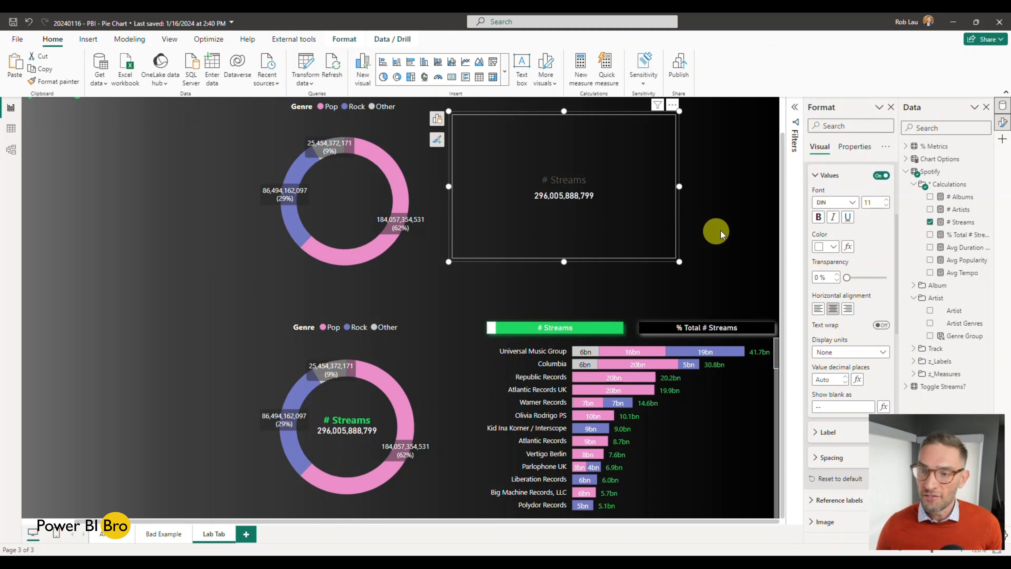
# Make the card's # Streams label green and bold, and shrink the card closely around its text
pyautogui.click(817, 175)
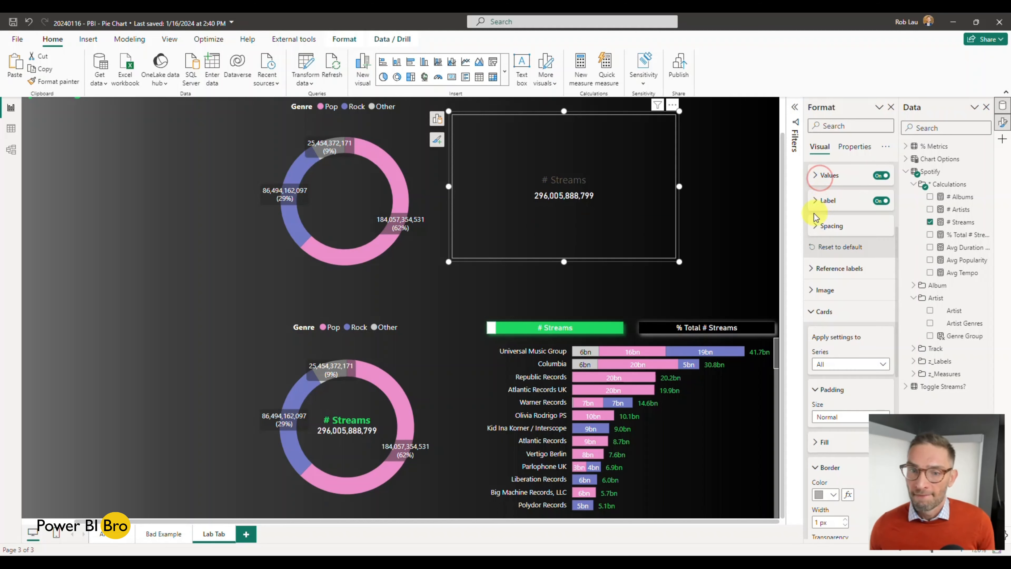
pyautogui.click(816, 200)
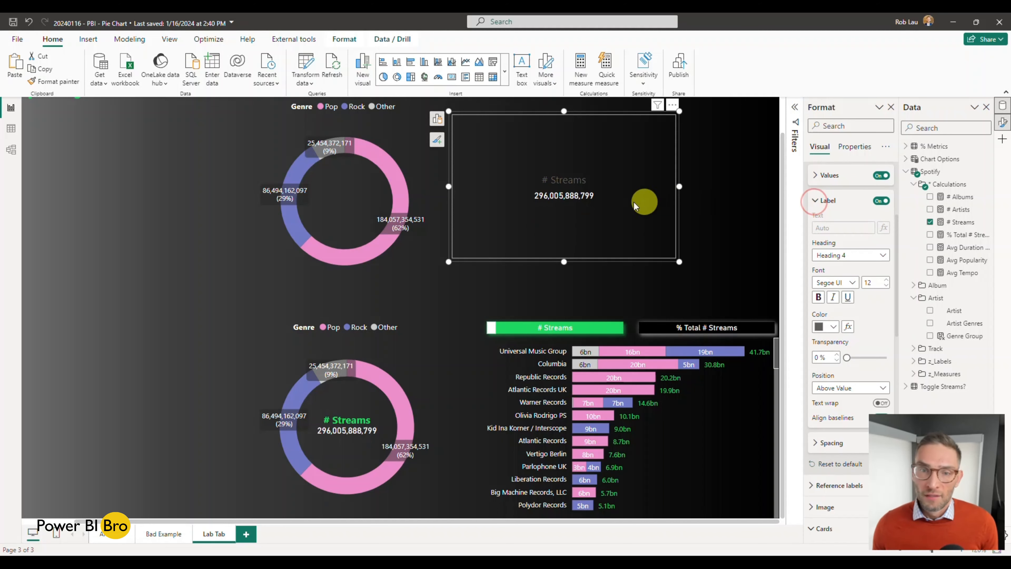
pyautogui.click(836, 327)
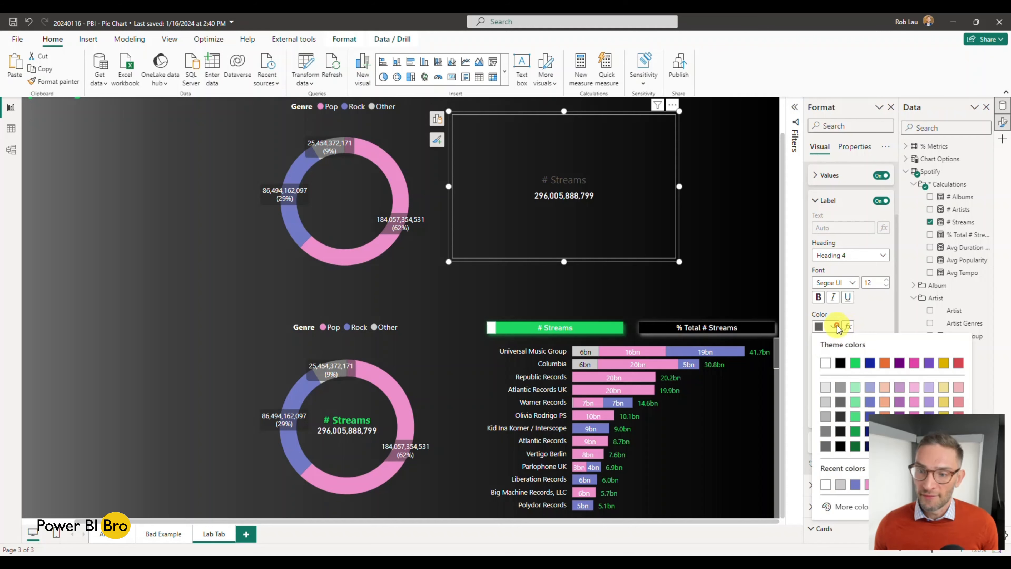
pyautogui.click(855, 363)
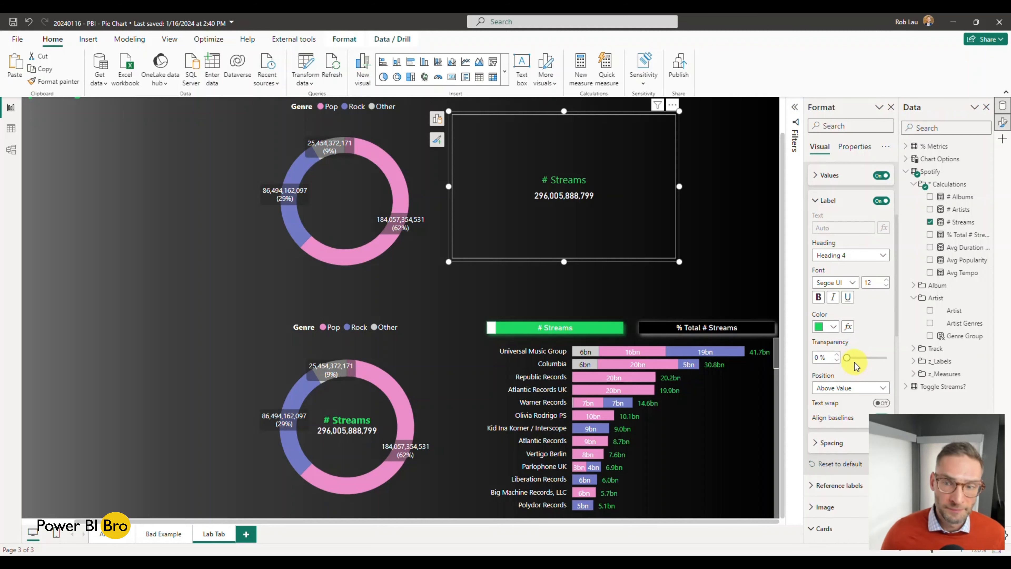
pyautogui.click(817, 297)
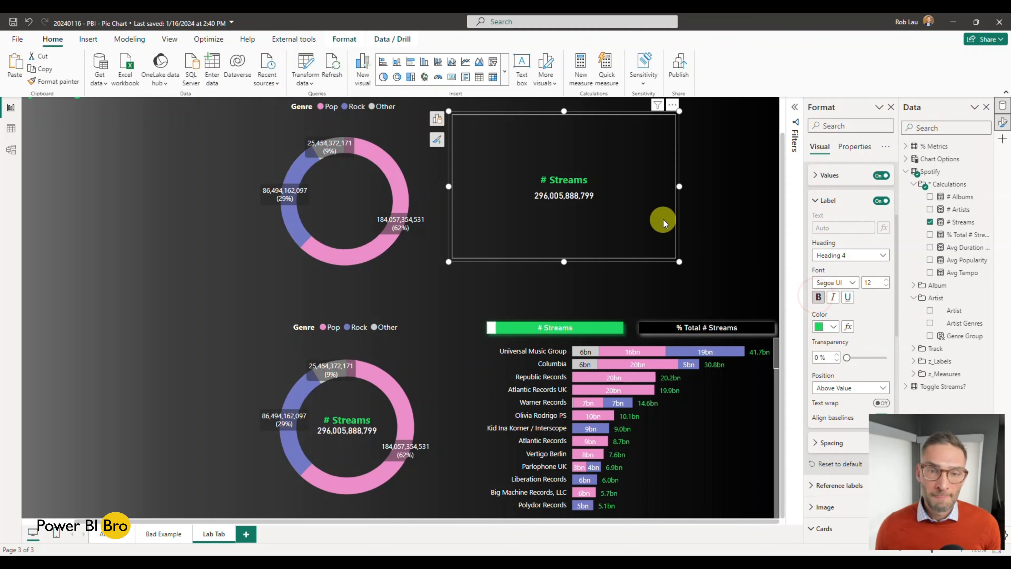
pyautogui.moveTo(564, 261); pyautogui.dragTo(577, 177)
pyautogui.moveTo(678, 146); pyautogui.dragTo(570, 140)
# Switch the cards' padding size to Custom and set the padding to 0 px on all four sides
pyautogui.scroll(-3, 829, 326)
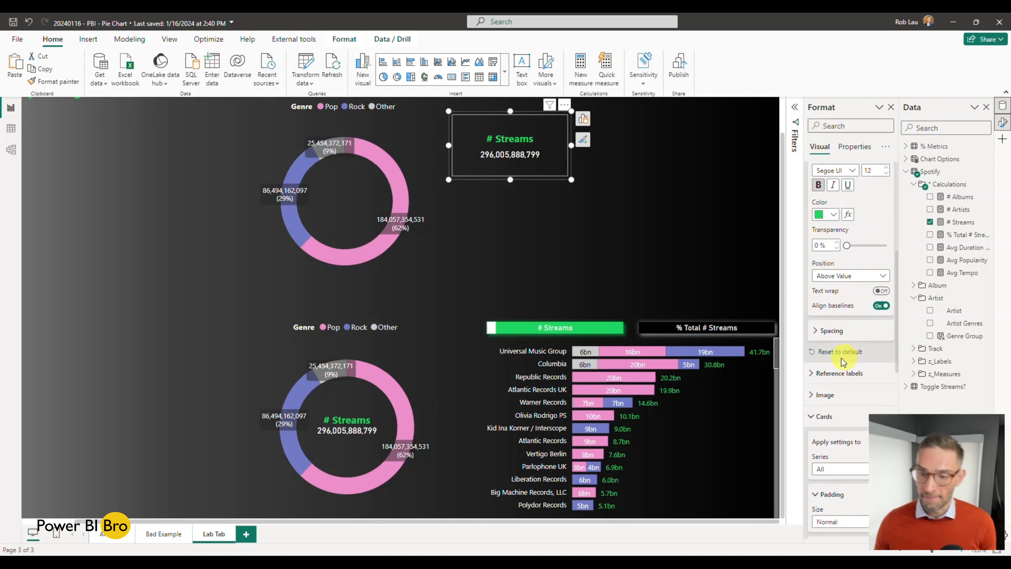
pyautogui.scroll(-10, 841, 351)
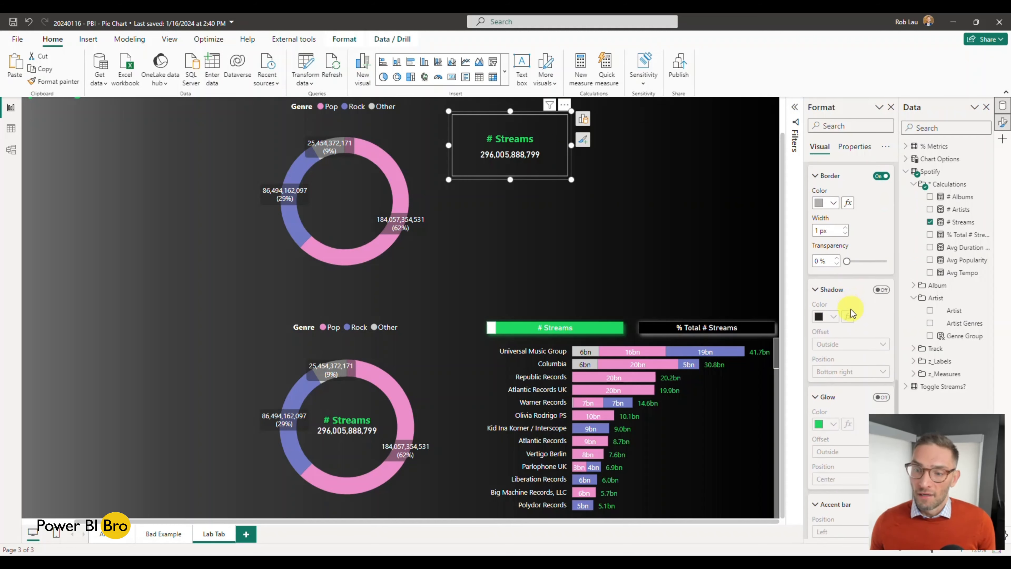
pyautogui.scroll(5, 844, 302)
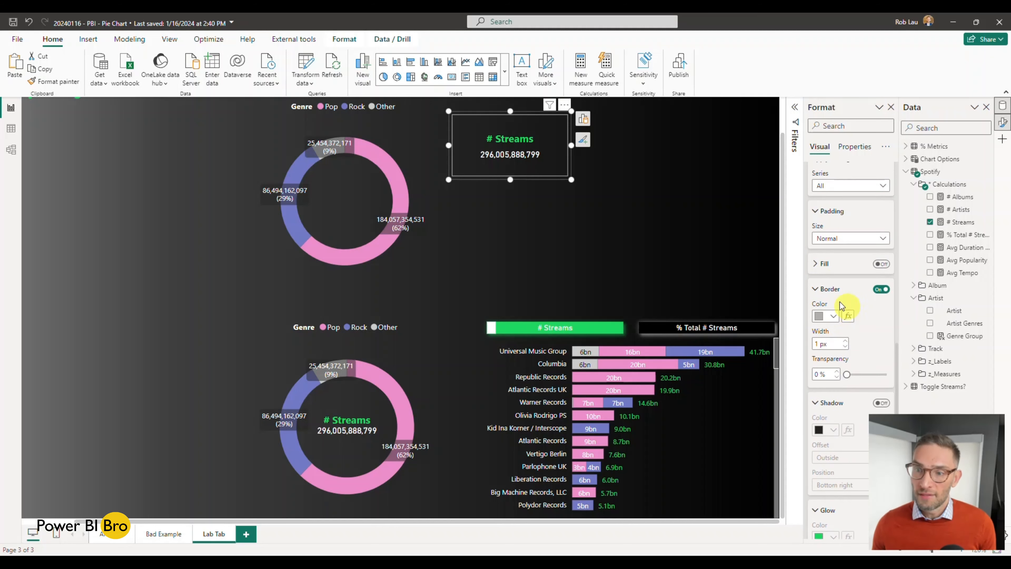
pyautogui.scroll(1, 828, 326)
pyautogui.click(838, 350)
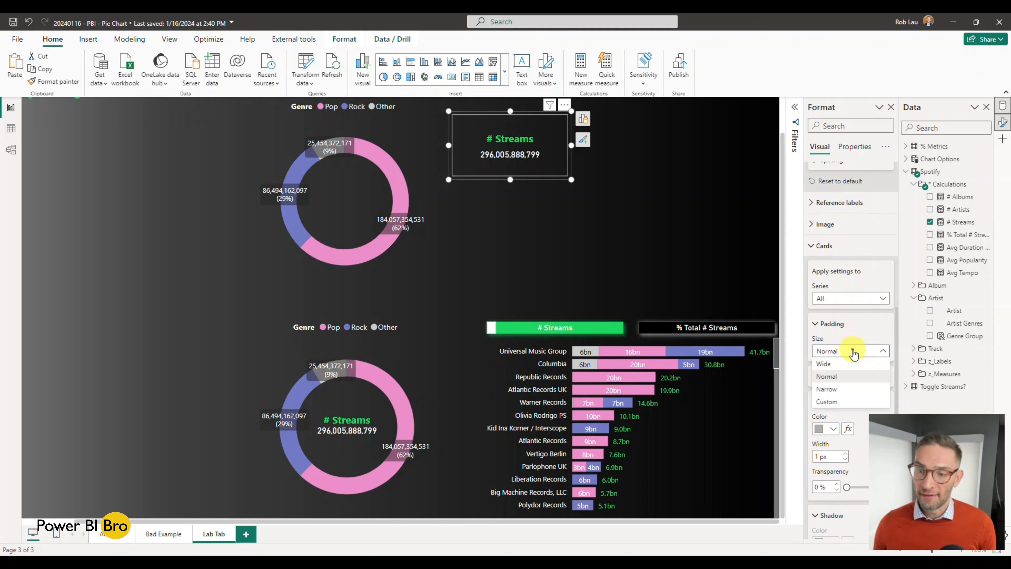
pyautogui.click(833, 400)
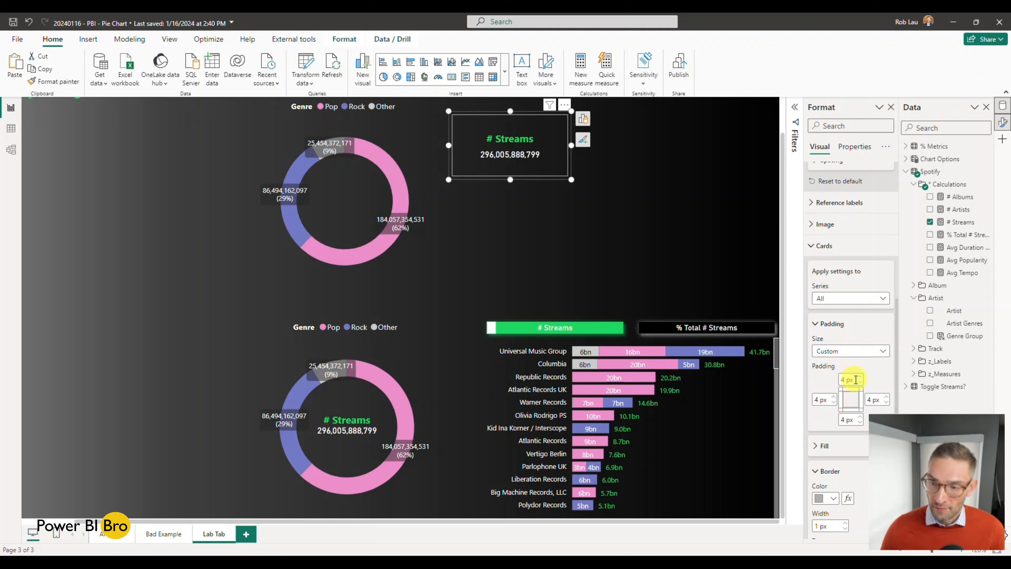
pyautogui.click(860, 382)
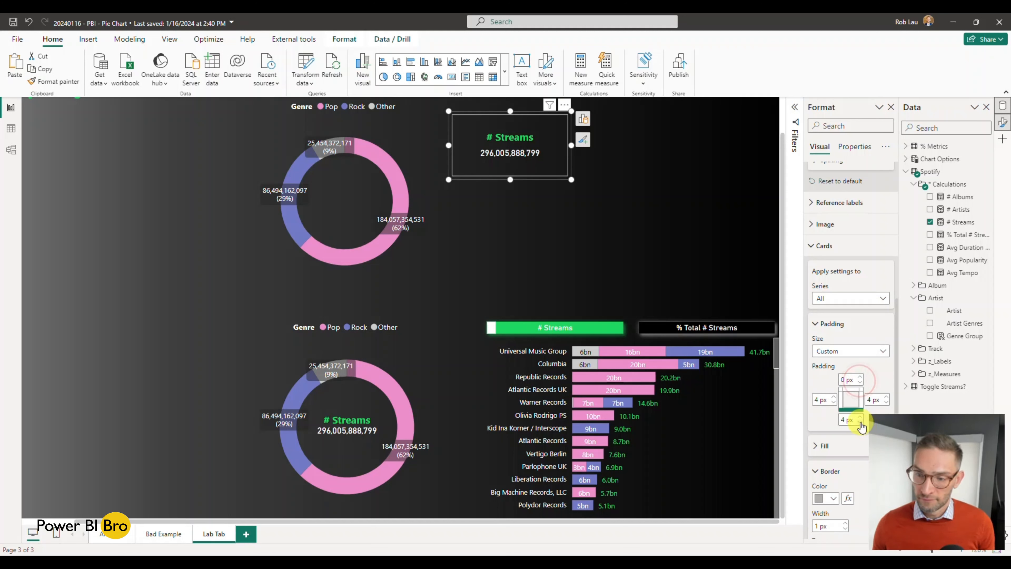
pyautogui.click(860, 423)
pyautogui.click(834, 403)
pyautogui.click(833, 402)
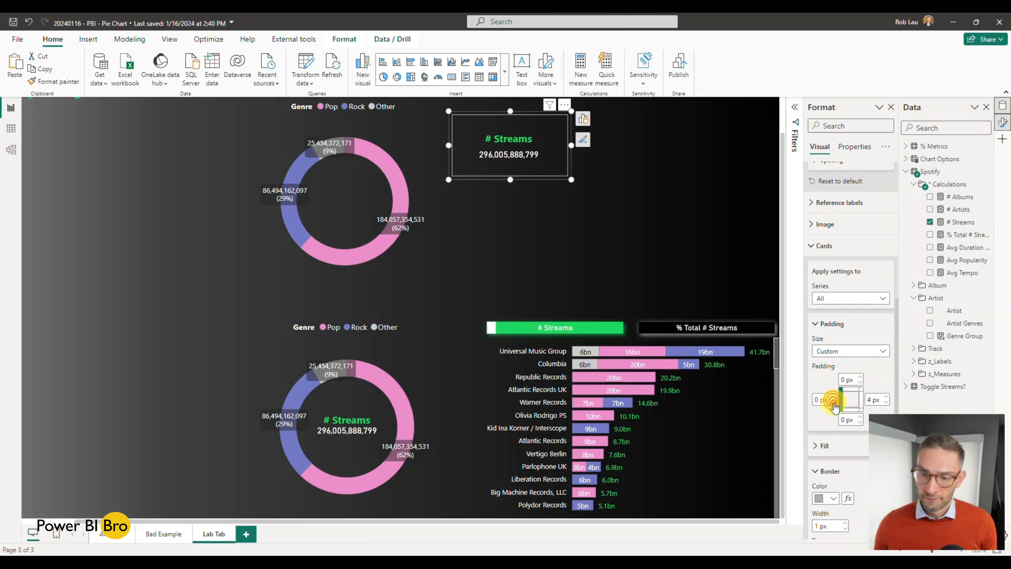
pyautogui.click(887, 403)
pyautogui.click(887, 403)
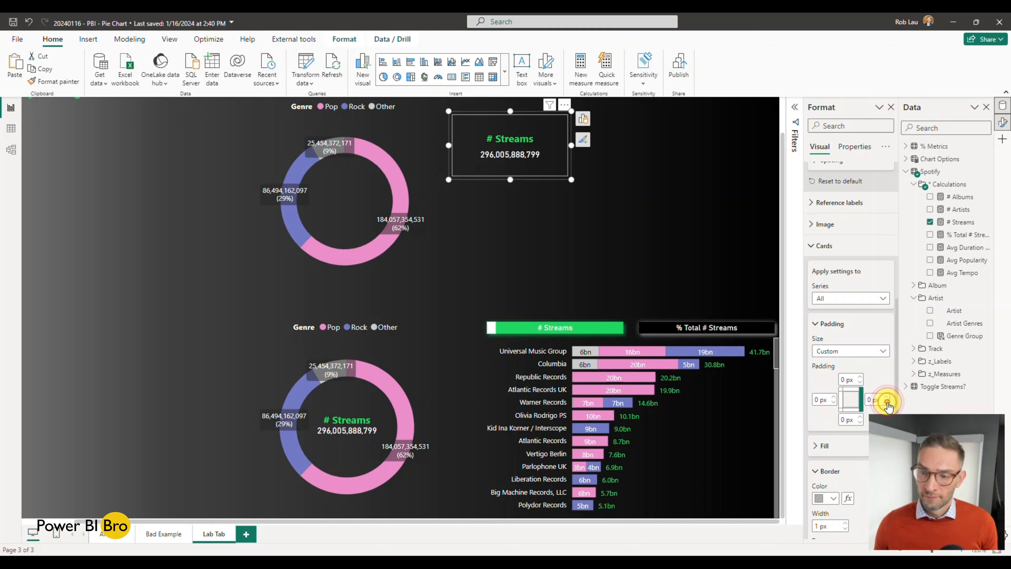
# Move the # Streams card into the center of the upper donut and trim its size to fit inside the ring
pyautogui.moveTo(553, 163); pyautogui.dragTo(386, 221)
pyautogui.moveTo(402, 165); pyautogui.dragTo(385, 176)
pyautogui.moveTo(278, 176)
pyautogui.mouseDown()
pyautogui.moveTo(280, 184)
pyautogui.moveTo(276, 176)
pyautogui.moveTo(296, 172)
pyautogui.mouseUp()
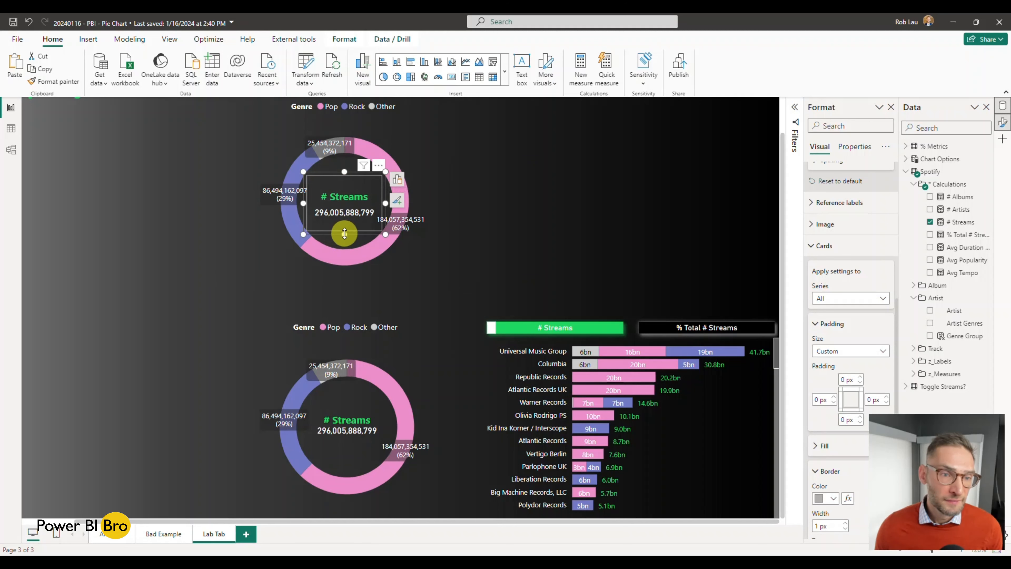
pyautogui.moveTo(345, 235); pyautogui.dragTo(345, 229)
pyautogui.click(643, 201)
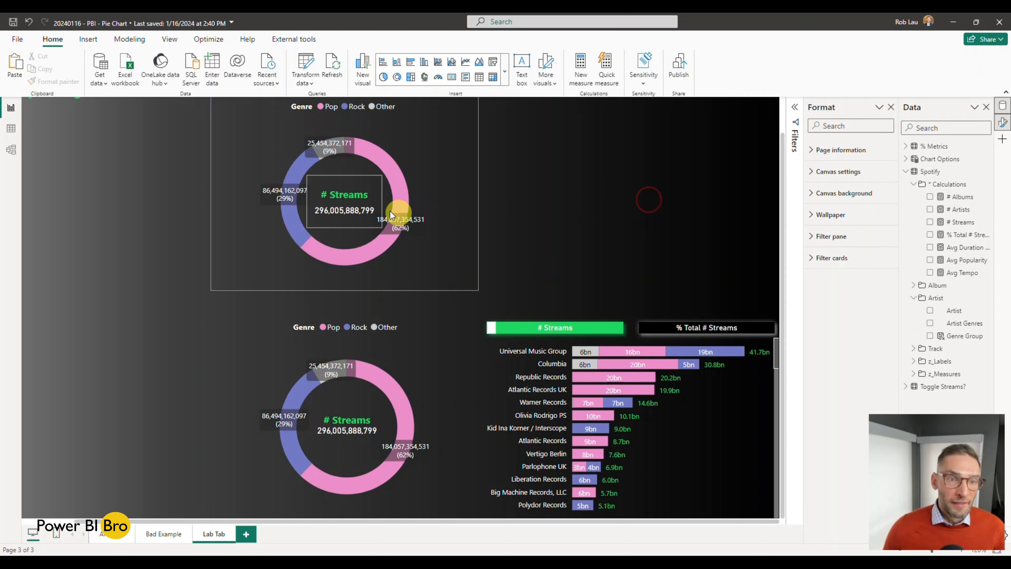
# Look through the # Streams card's size, callout and card formatting settings for the option that controls its outline
pyautogui.click(363, 182)
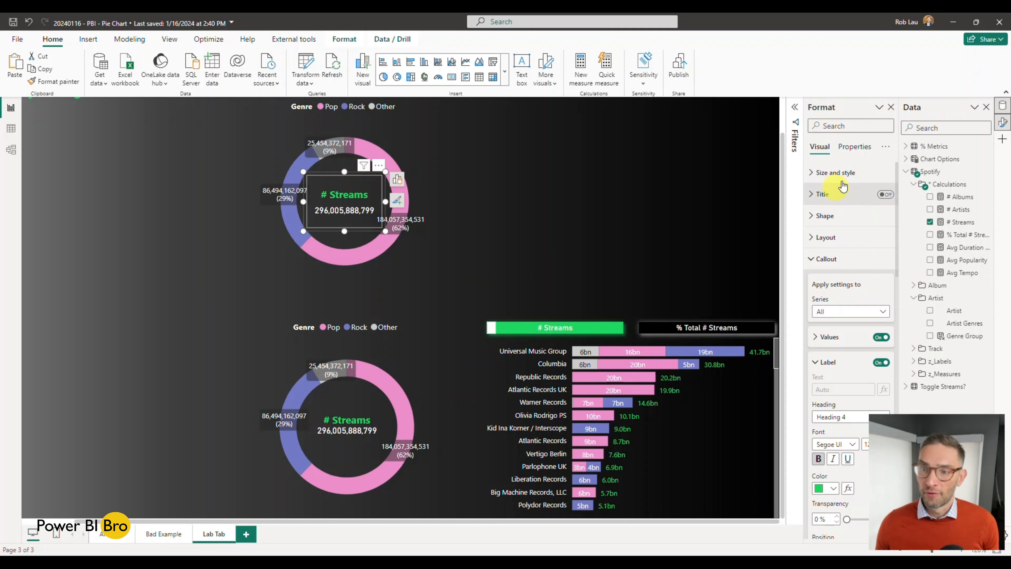
pyautogui.click(846, 183)
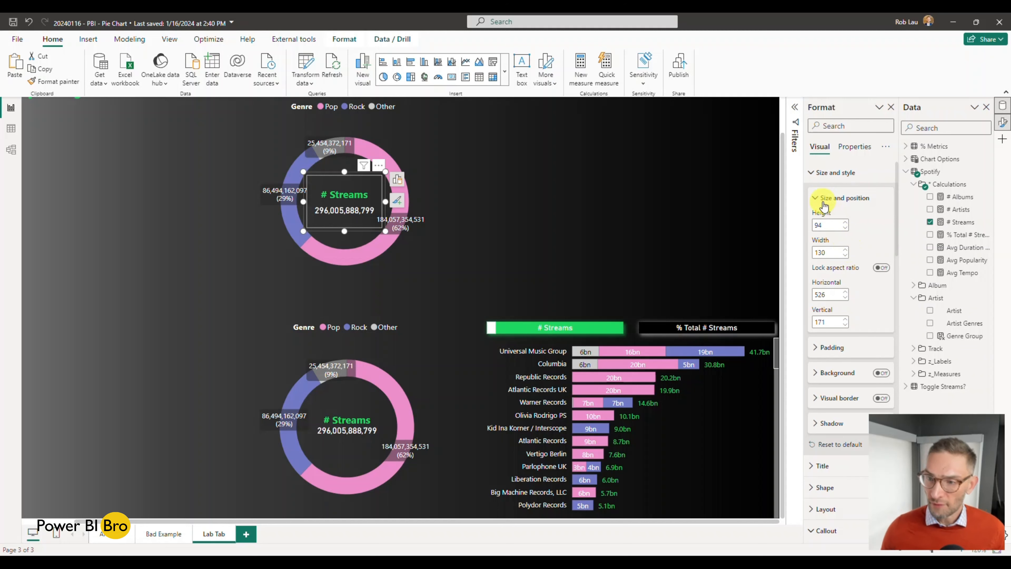
pyautogui.click(493, 217)
pyautogui.click(370, 185)
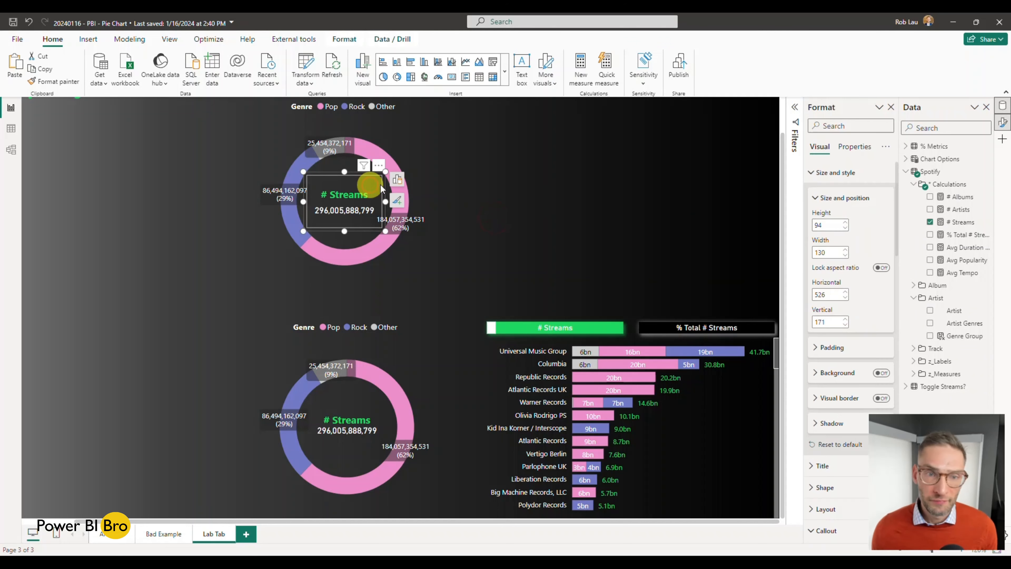
pyautogui.scroll(-8, 853, 271)
pyautogui.click(854, 271)
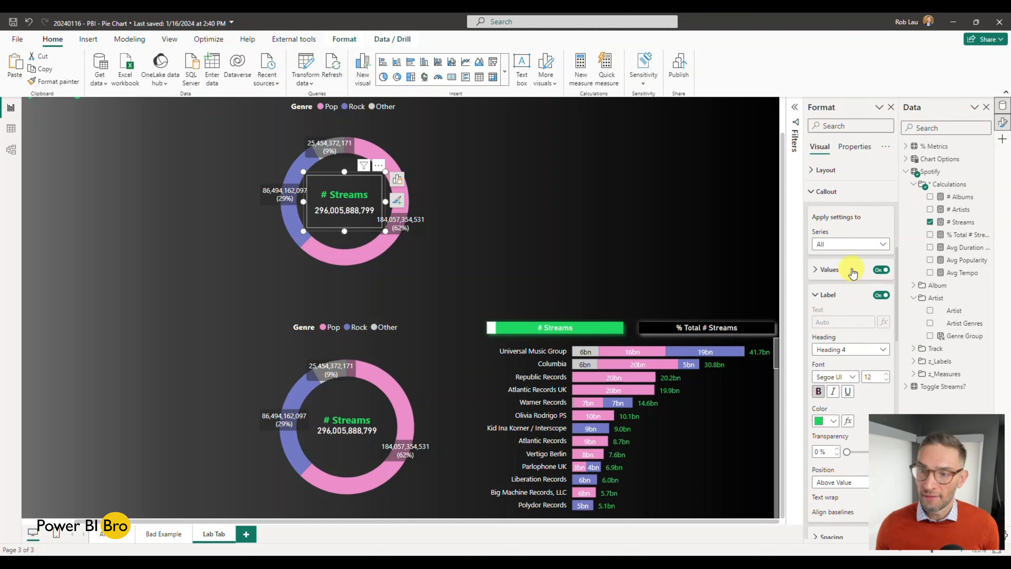
pyautogui.click(824, 191)
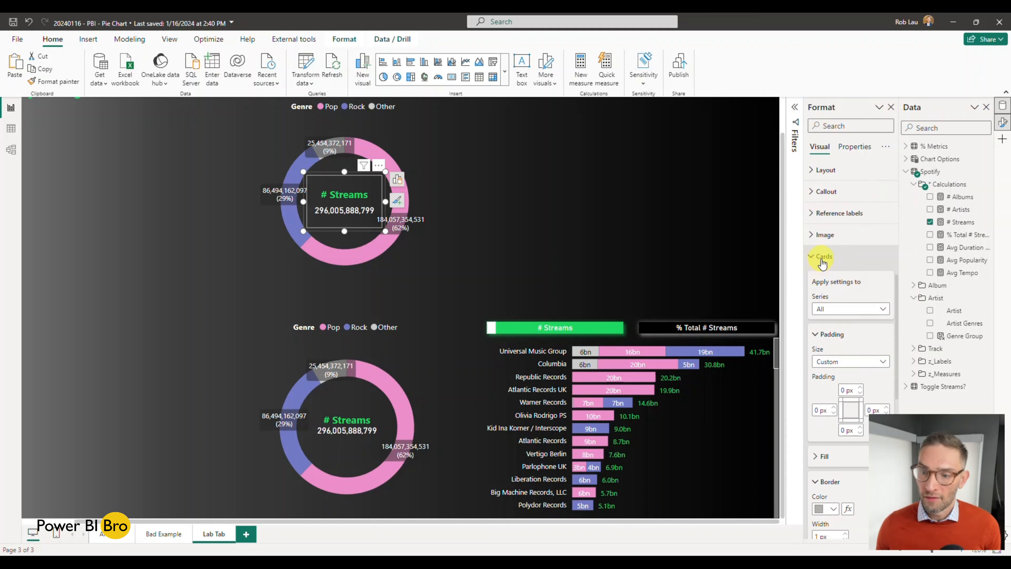
pyautogui.scroll(-7, 822, 263)
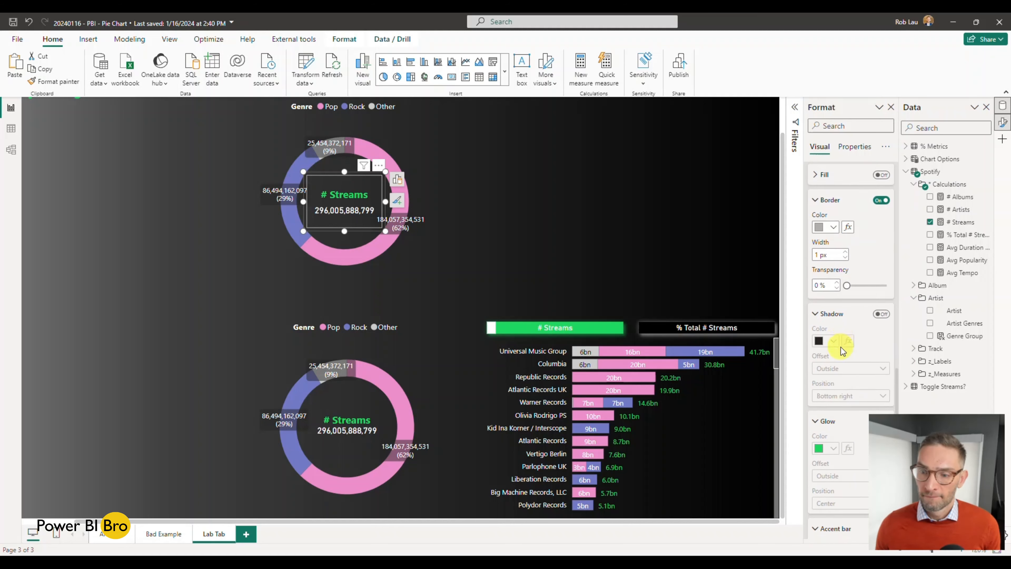
pyautogui.scroll(-3, 841, 350)
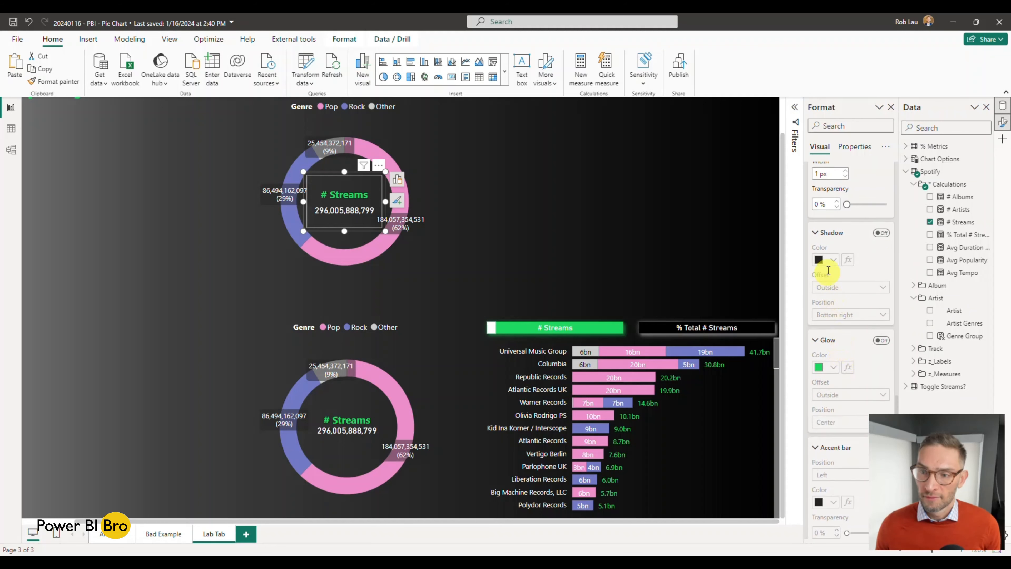
pyautogui.scroll(5, 830, 295)
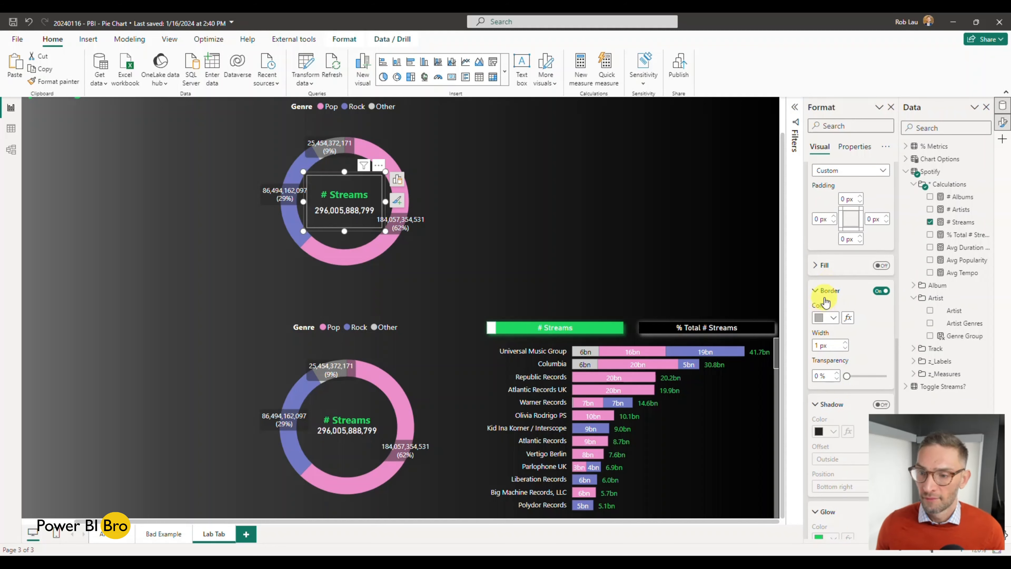
pyautogui.scroll(2, 822, 275)
pyautogui.click(819, 200)
pyautogui.click(818, 224)
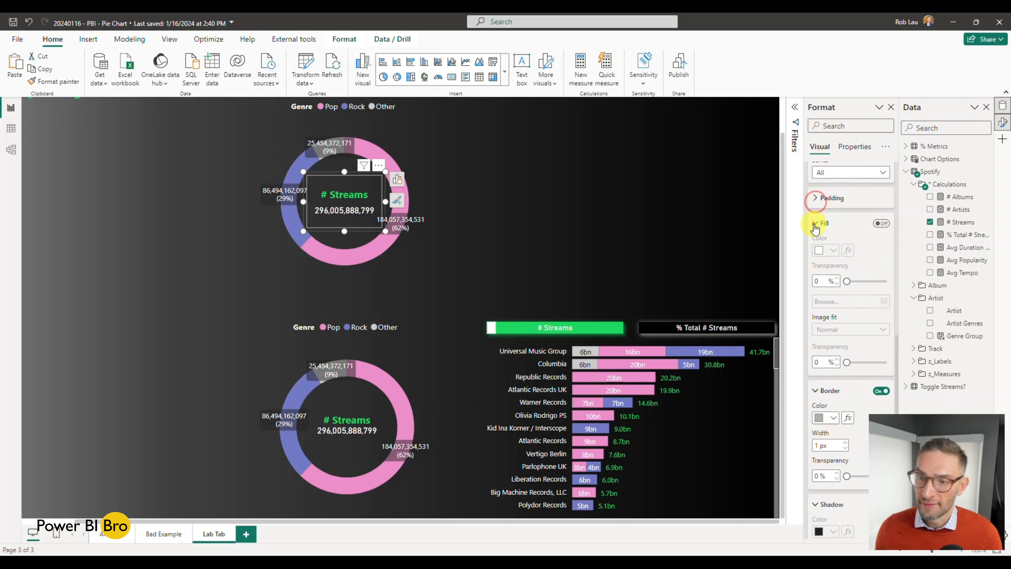
# Search the card's formatting options for "border" and turn off the border under Cards
pyautogui.click(846, 127)
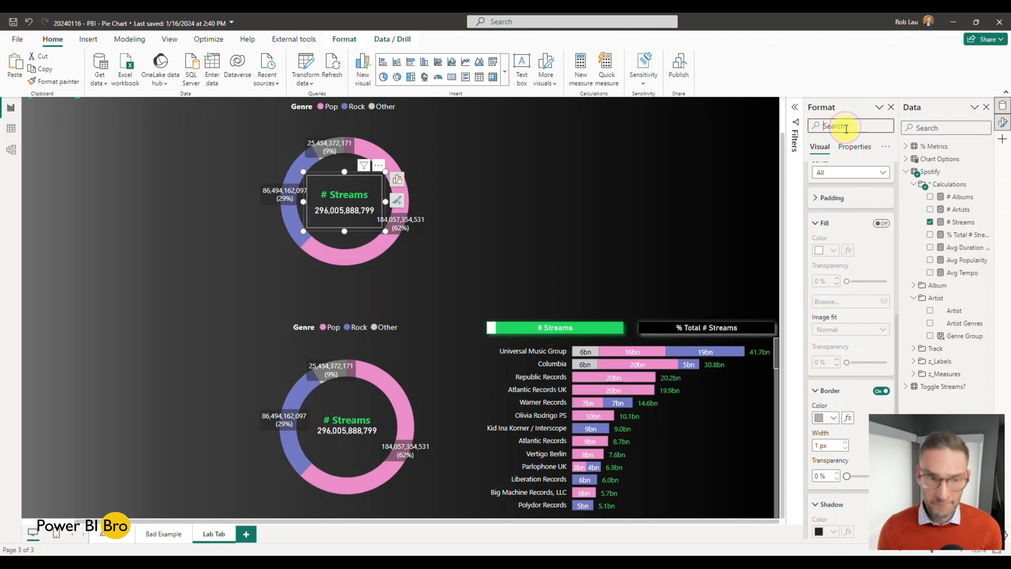
pyautogui.write('border')
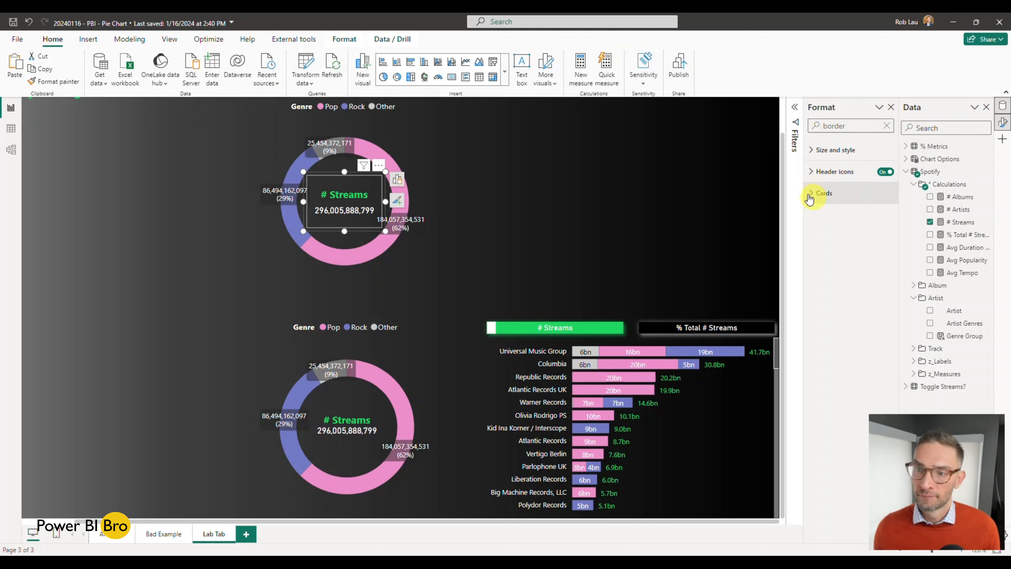
pyautogui.click(812, 193)
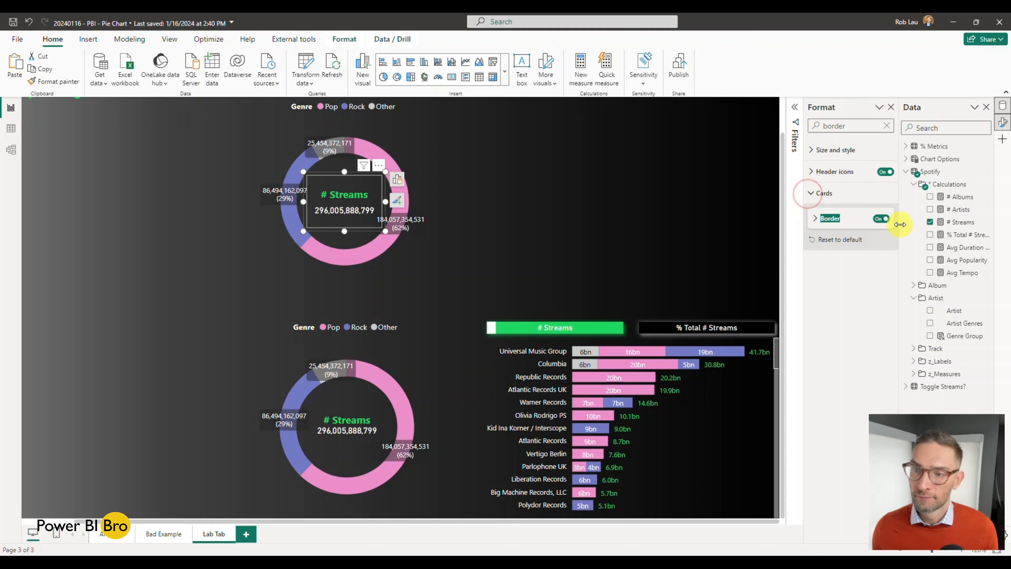
pyautogui.click(882, 220)
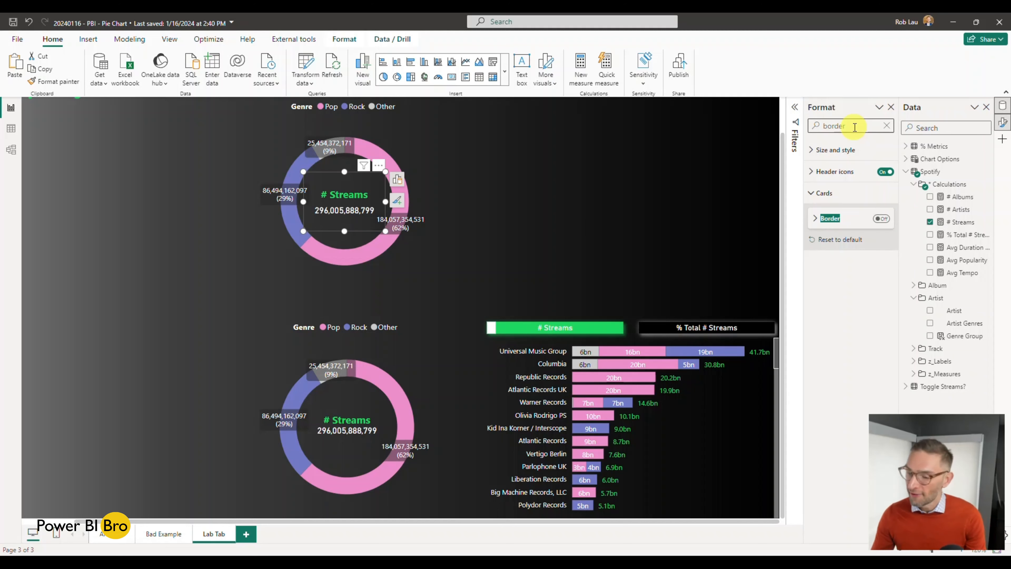
pyautogui.click(485, 217)
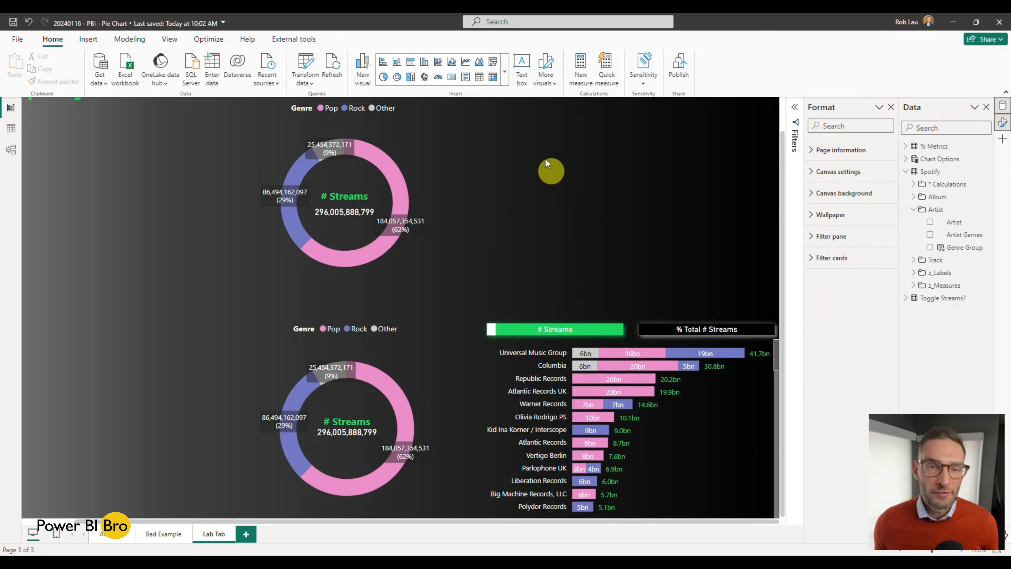
# Insert a stacked bar chart, place it to the right of the upper donut and widen it slightly toward the donut
pyautogui.click(383, 62)
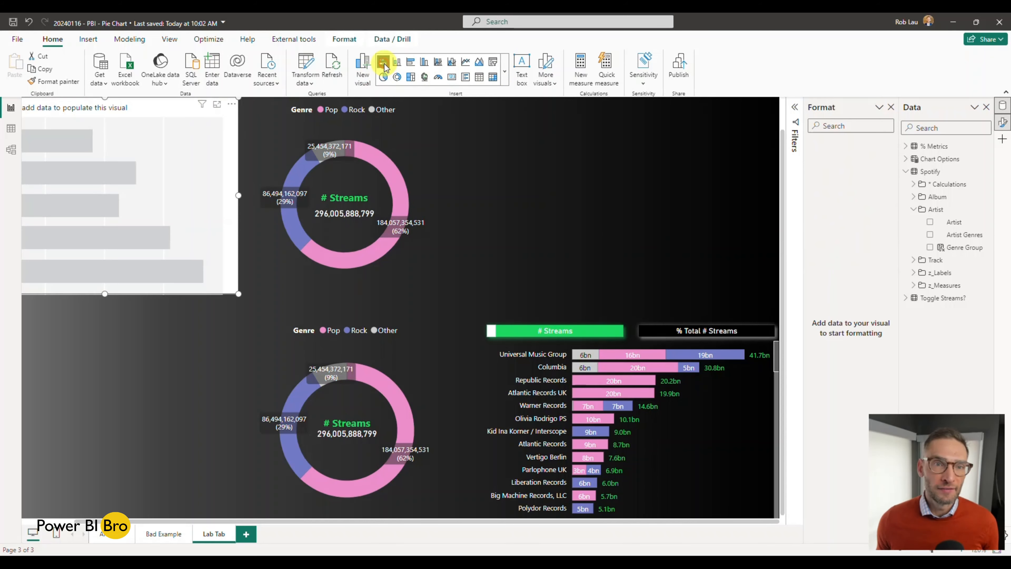
pyautogui.moveTo(231, 164); pyautogui.dragTo(770, 163)
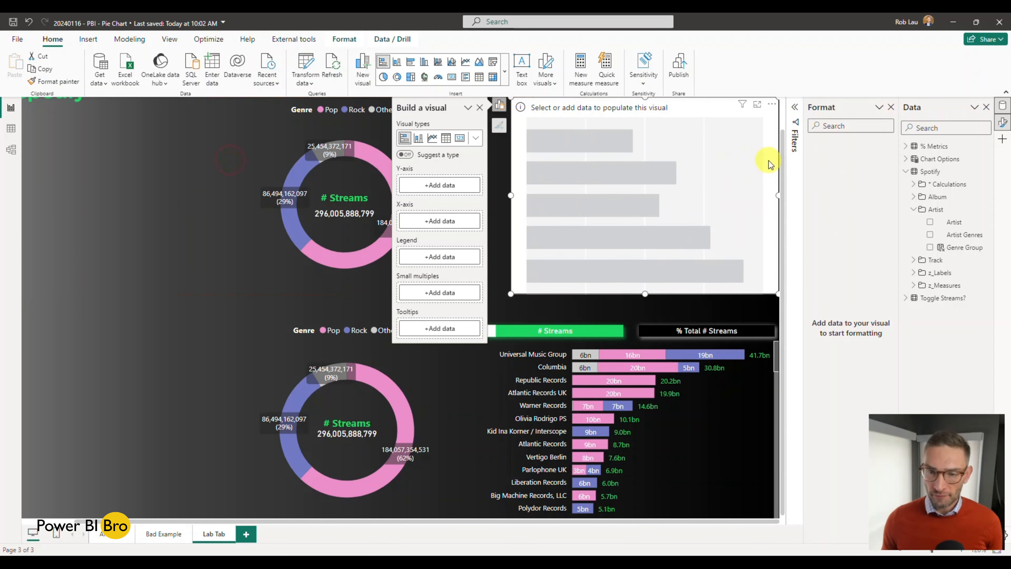
pyautogui.moveTo(509, 196); pyautogui.dragTo(481, 195)
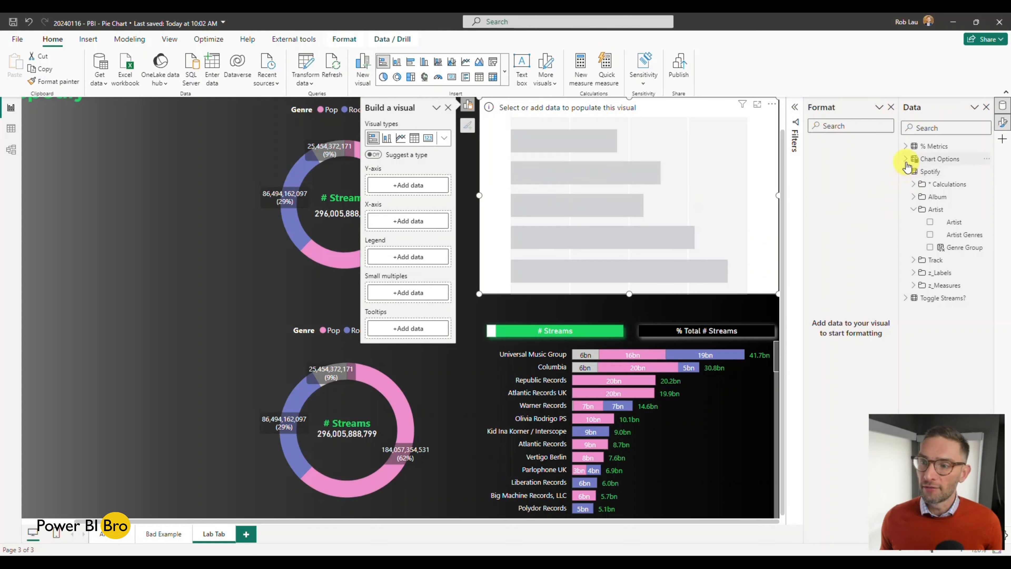
# Plot # Streams on the X-axis by album Label on the Y-axis, and extend the chart down to the toggle buttons
pyautogui.click(915, 184)
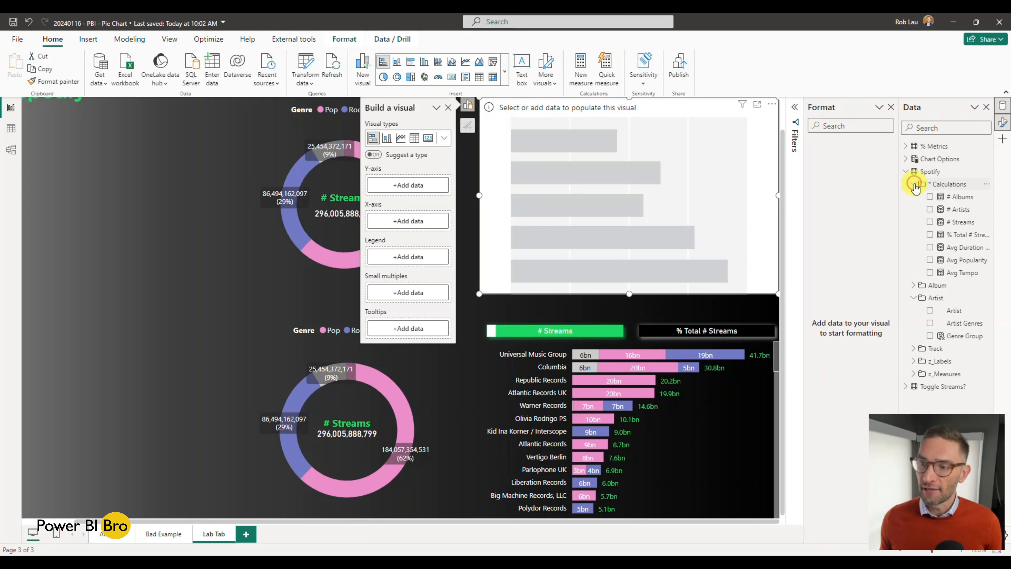
pyautogui.click(930, 223)
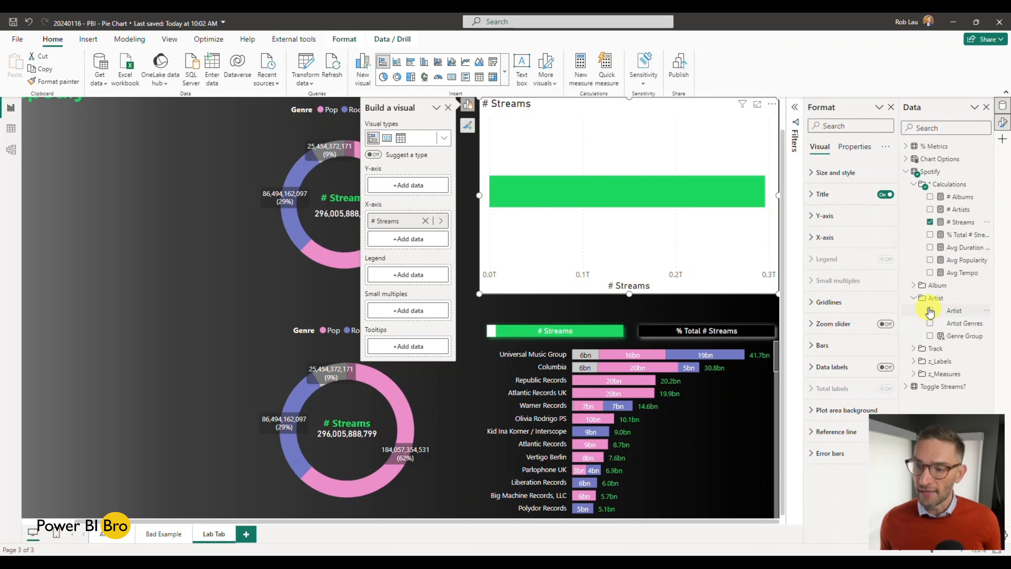
pyautogui.click(915, 286)
pyautogui.moveTo(953, 373); pyautogui.dragTo(405, 187)
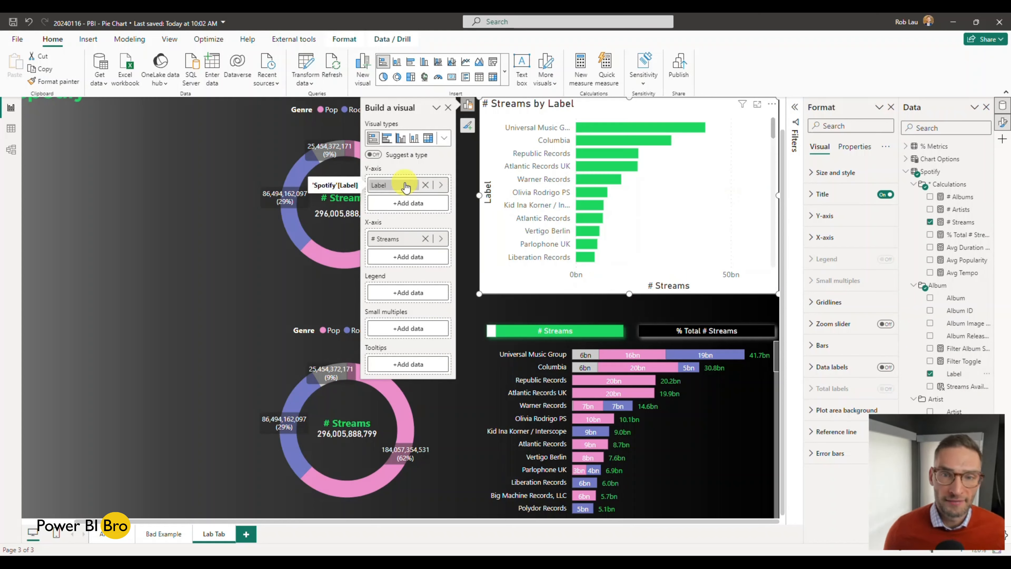
pyautogui.moveTo(629, 294); pyautogui.dragTo(629, 317)
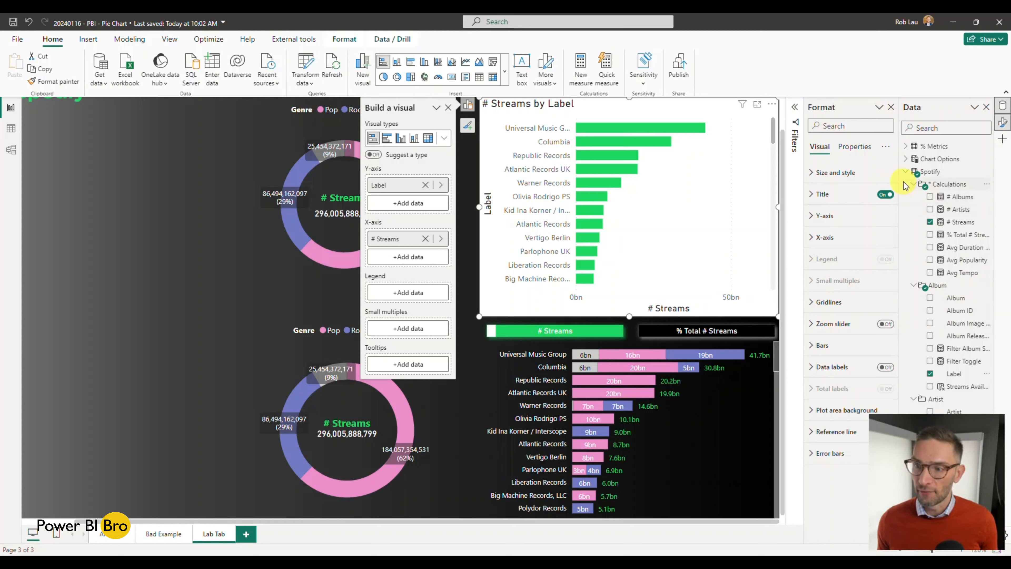
# Split the new chart's bars by genre by adding Genre Group from the Artist folder as the legend
pyautogui.click(913, 184)
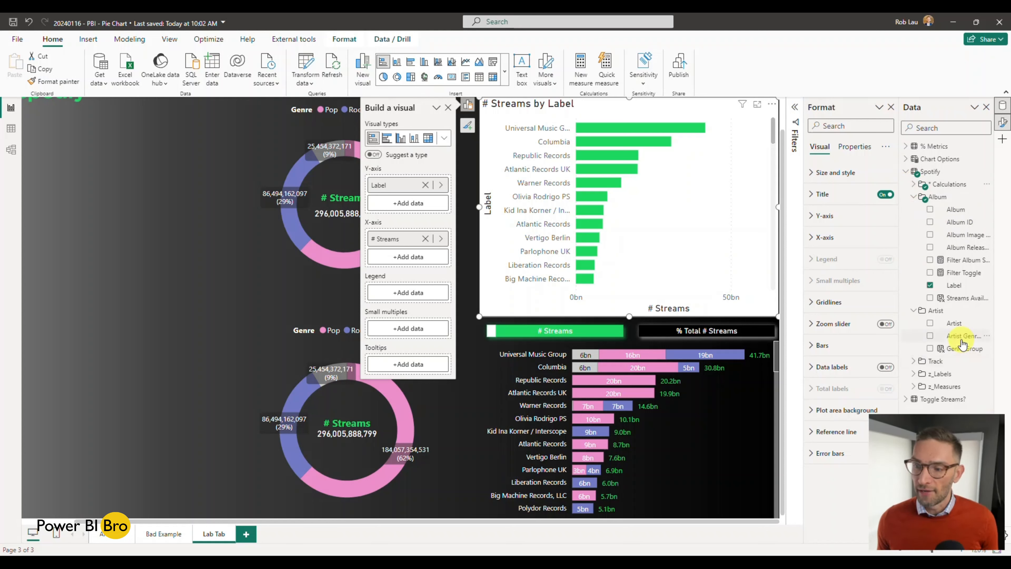
pyautogui.moveTo(961, 350); pyautogui.dragTo(420, 294)
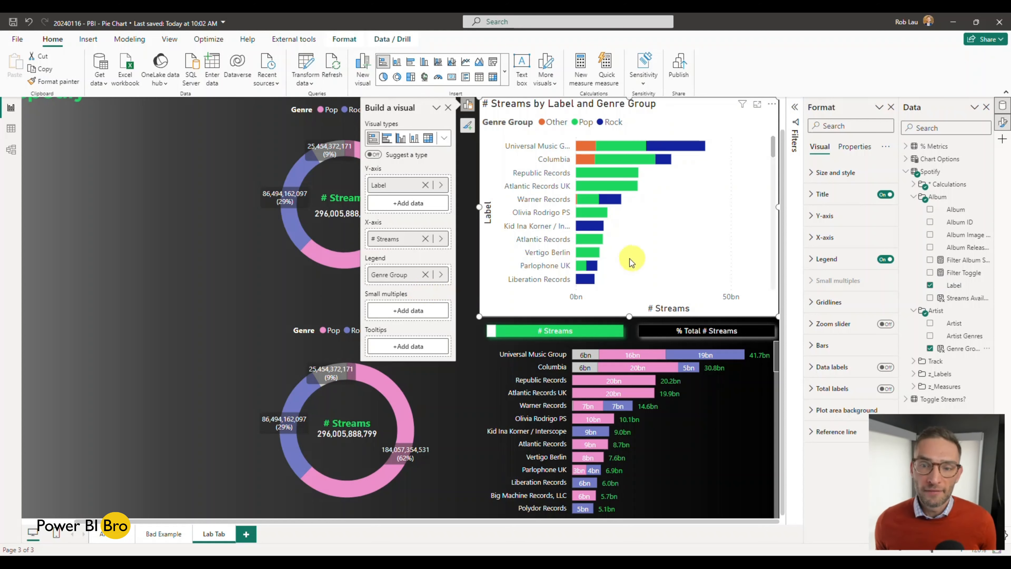
pyautogui.click(492, 288)
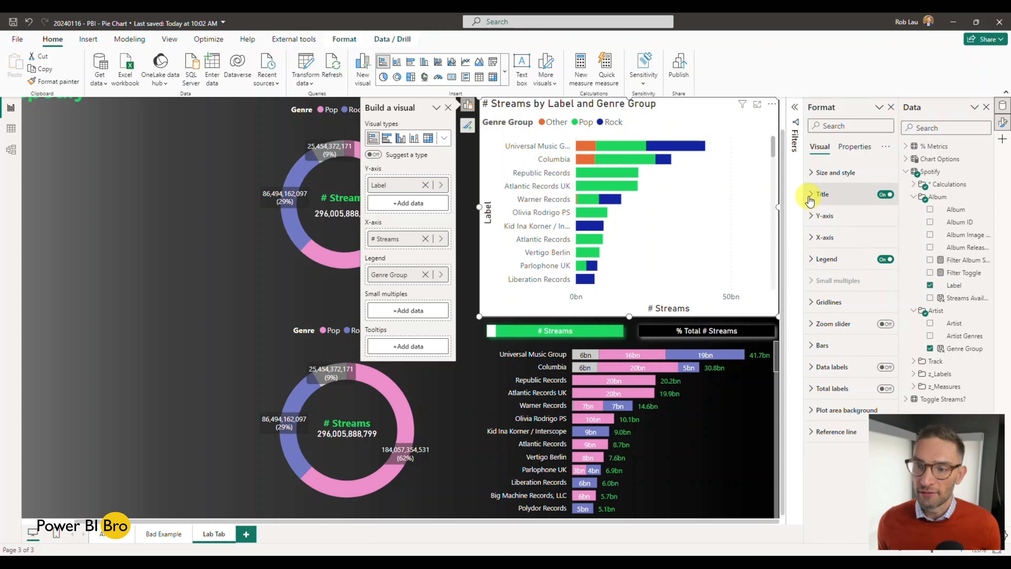
# Turn off the new bar chart's title and its Y-axis title
pyautogui.click(886, 194)
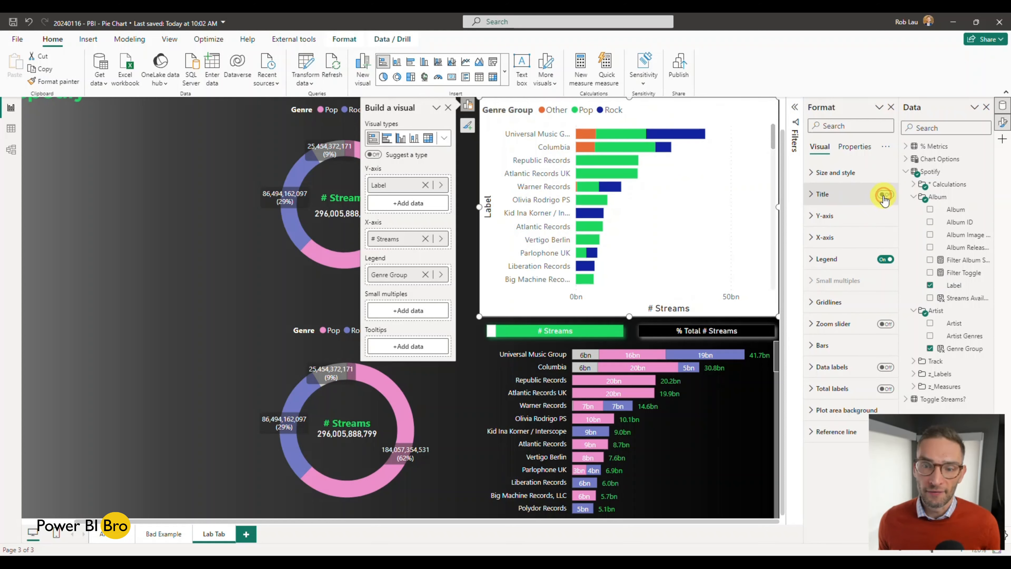
pyautogui.click(814, 216)
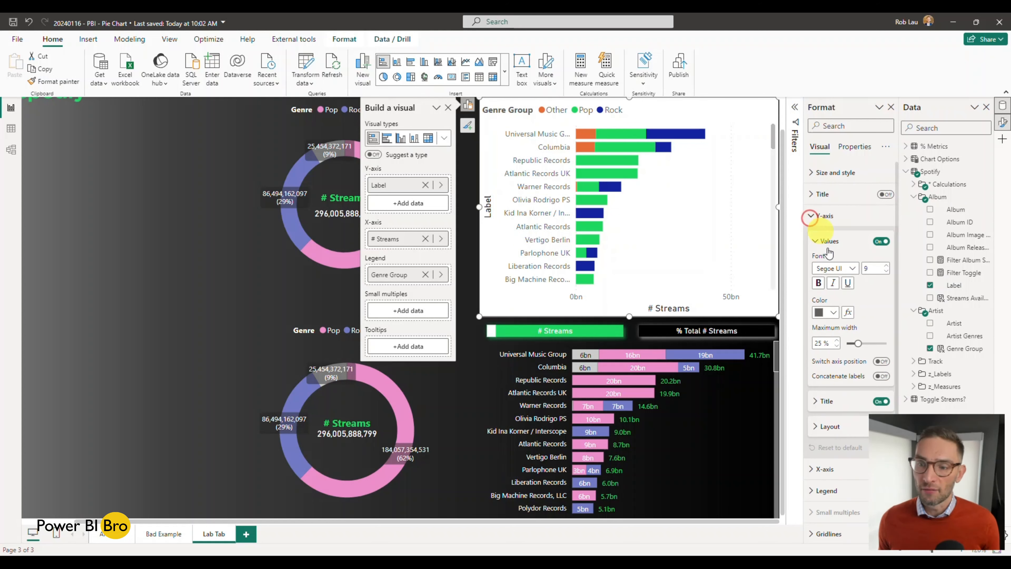
pyautogui.click(882, 402)
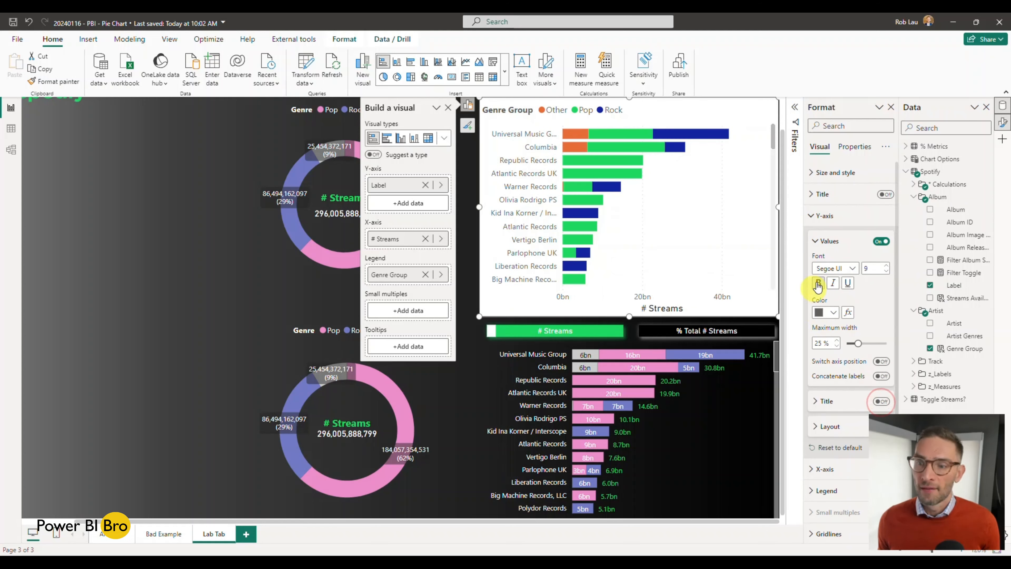
# Turn off the new bar chart's X-axis title and X-axis values
pyautogui.scroll(-2, 856, 398)
pyautogui.click(822, 412)
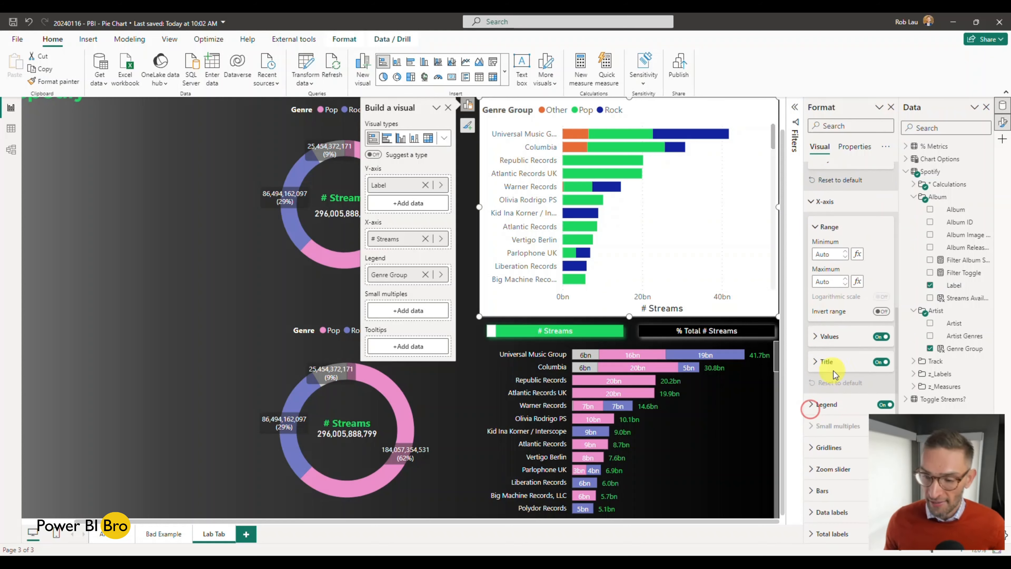
pyautogui.click(879, 346)
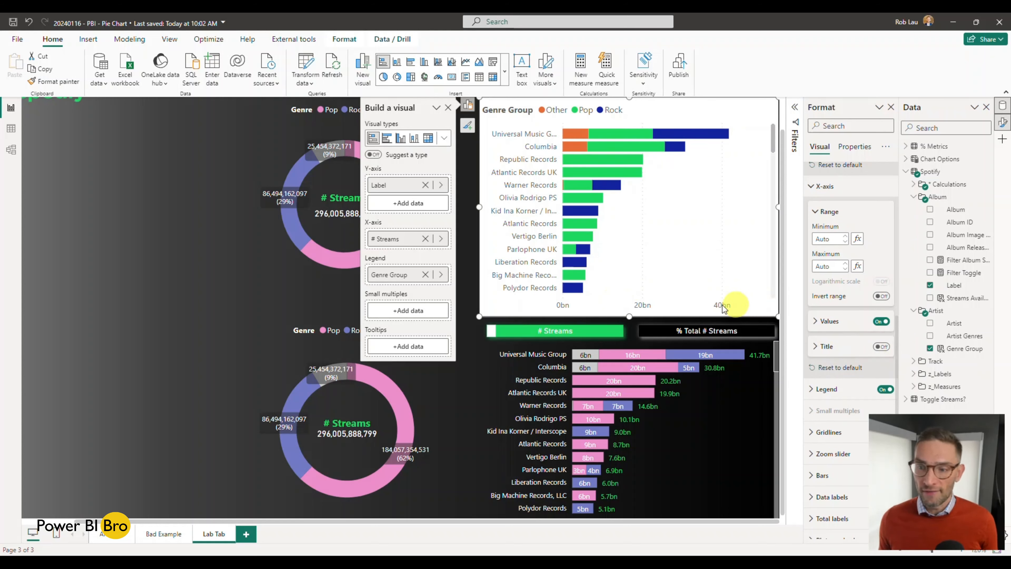
pyautogui.click(882, 322)
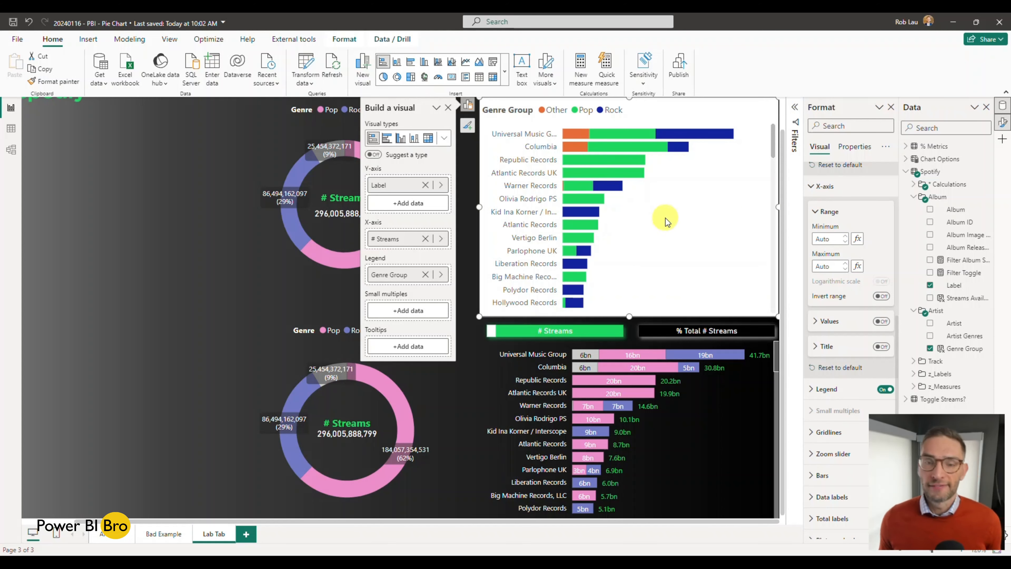
# Turn off the new bar chart's background so the dark page canvas shows through
pyautogui.scroll(6, 865, 192)
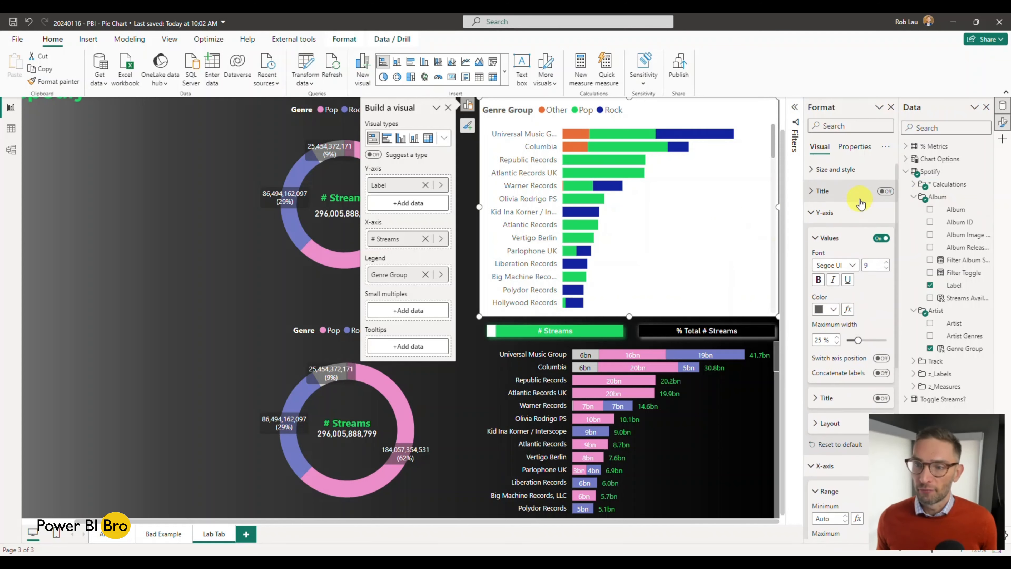
pyautogui.click(810, 215)
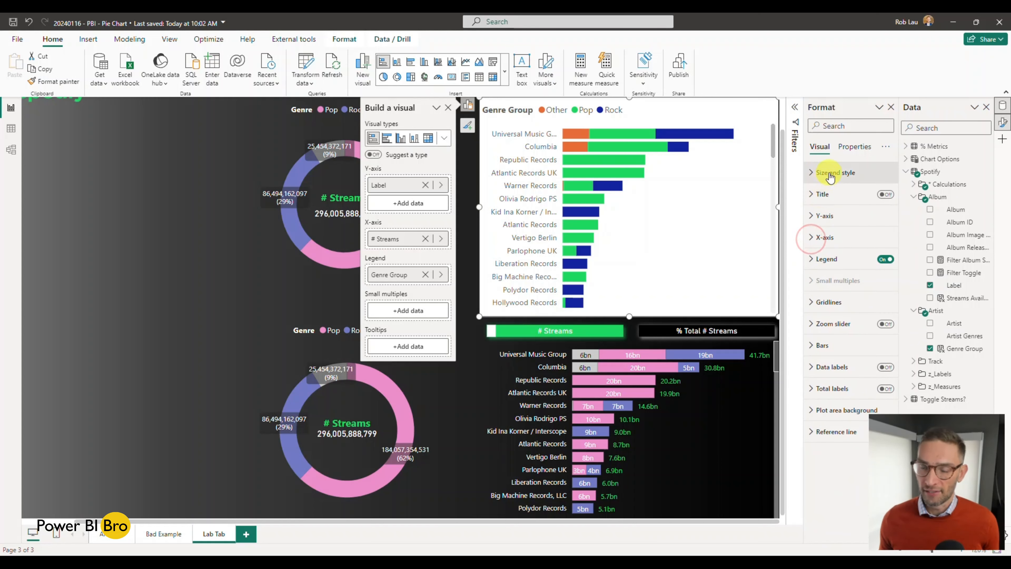
pyautogui.click(812, 178)
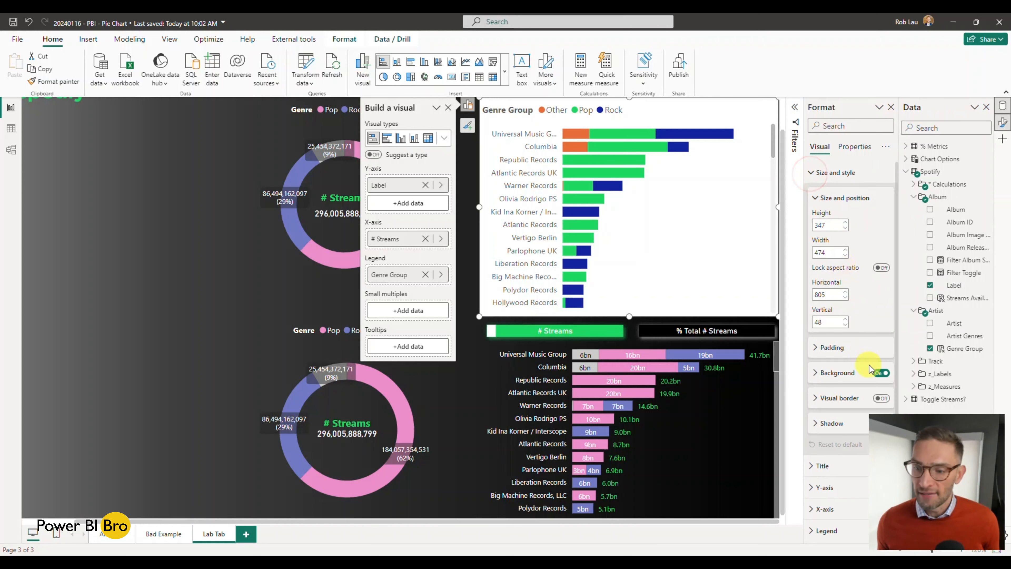
pyautogui.click(882, 374)
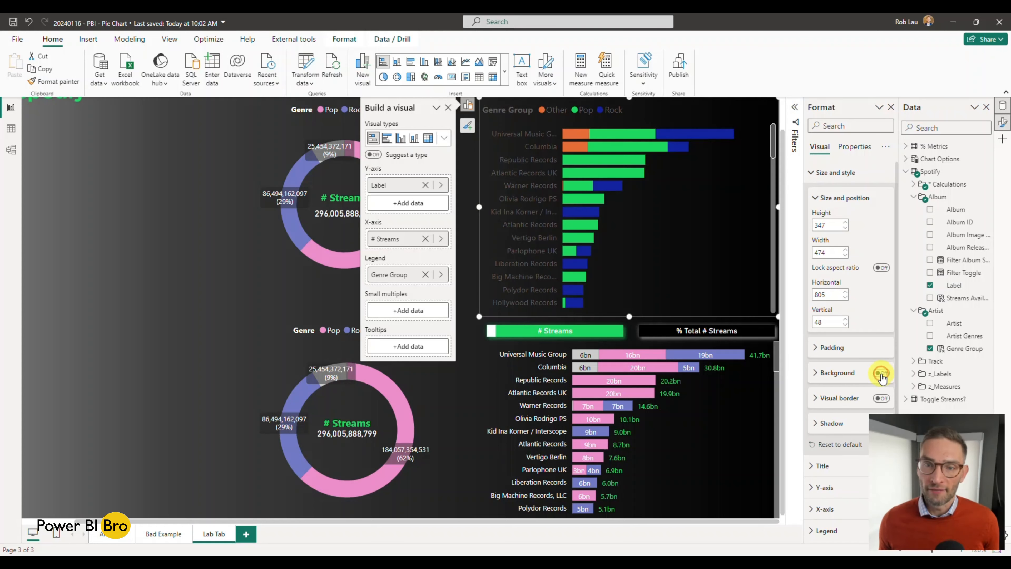
# Set the new bar chart's right and left padding to 0 px
pyautogui.click(830, 350)
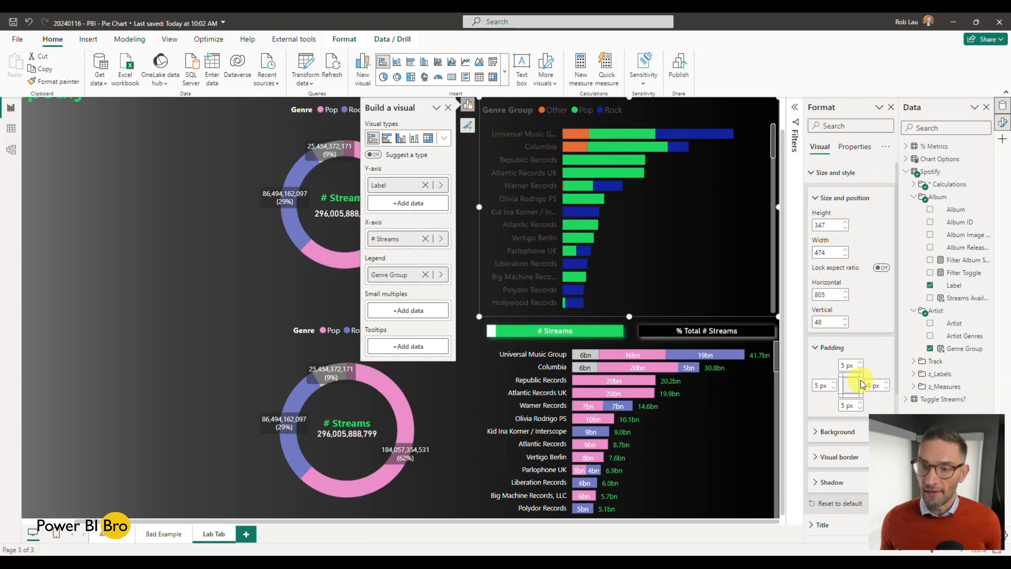
pyautogui.click(887, 388)
pyautogui.click(887, 389)
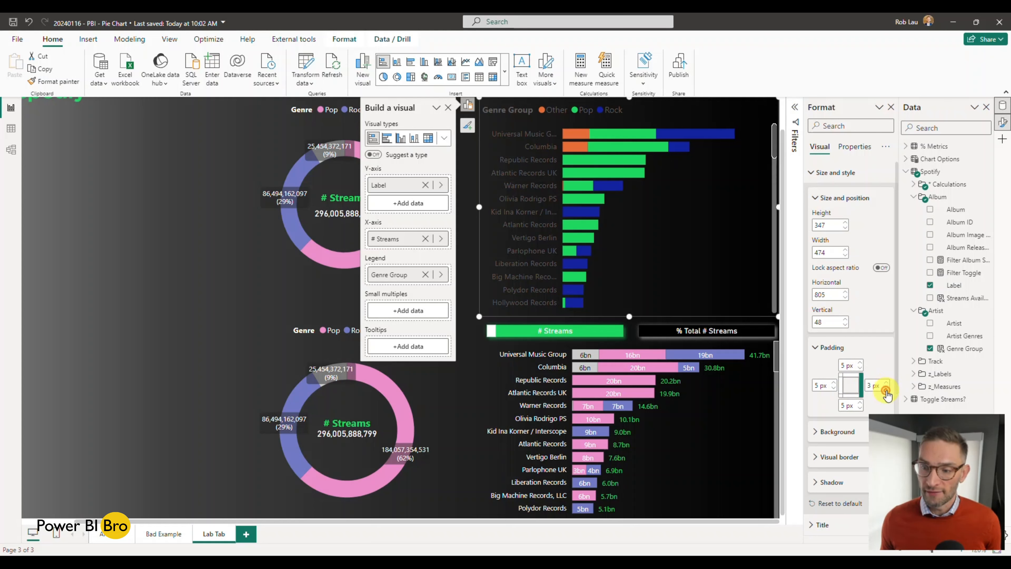
pyautogui.click(887, 389)
pyautogui.click(887, 388)
pyautogui.click(887, 388)
pyautogui.click(835, 389)
pyautogui.click(834, 389)
pyautogui.click(835, 389)
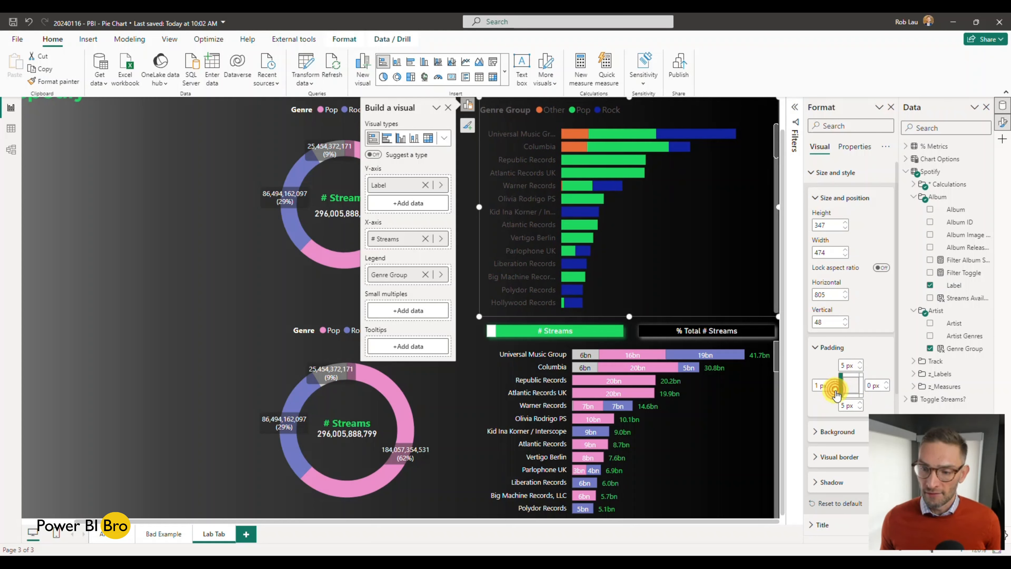
pyautogui.click(835, 389)
pyautogui.click(834, 389)
# Set the new bar chart's top and bottom padding to 0 px
pyautogui.click(861, 368)
pyautogui.click(860, 369)
pyautogui.click(860, 368)
pyautogui.click(861, 368)
pyautogui.click(860, 368)
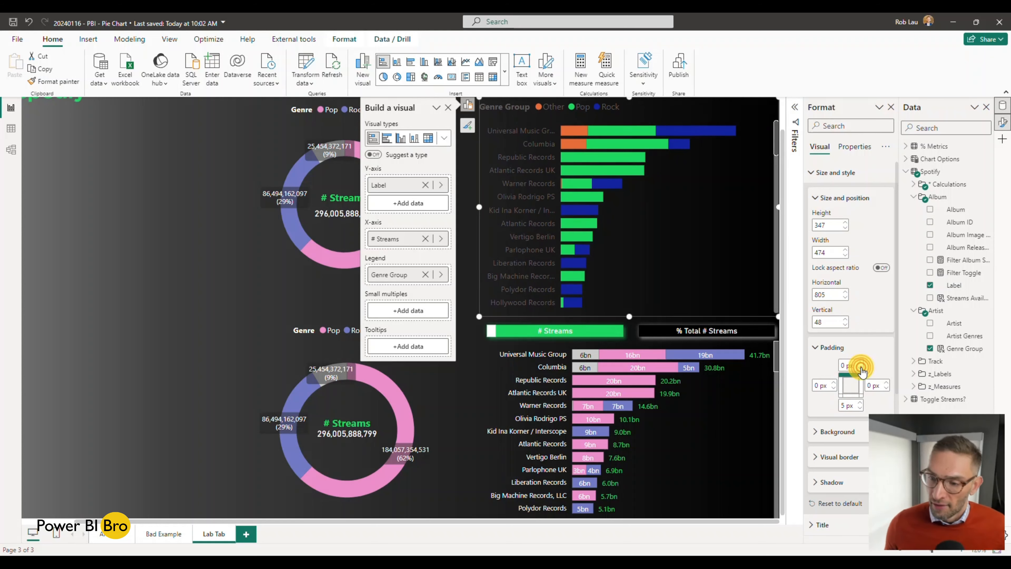
pyautogui.click(861, 408)
pyautogui.click(860, 408)
pyautogui.click(860, 408)
pyautogui.click(860, 407)
pyautogui.click(860, 408)
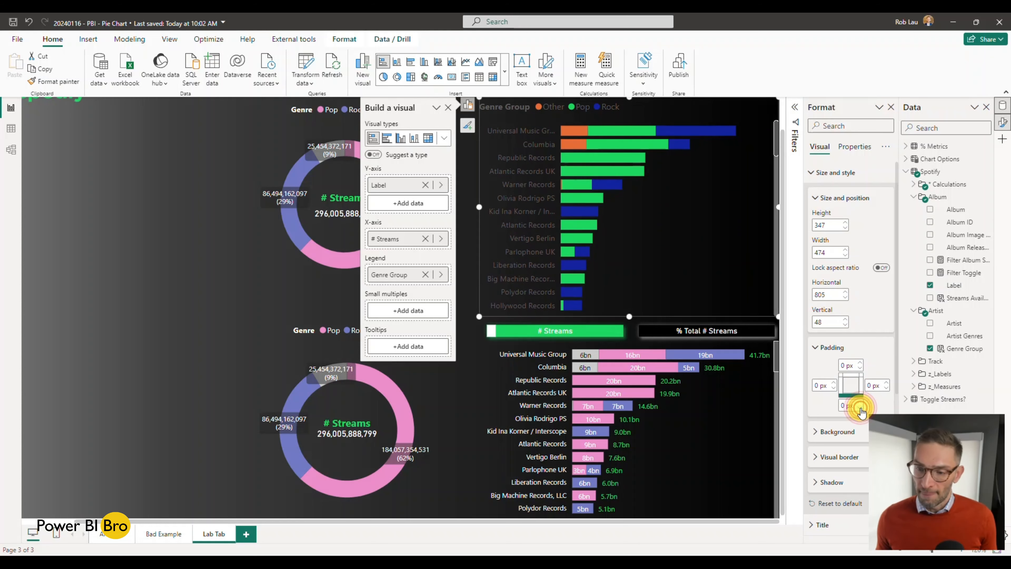
# Turn off the legend of the new, upper bar chart
pyautogui.click(711, 438)
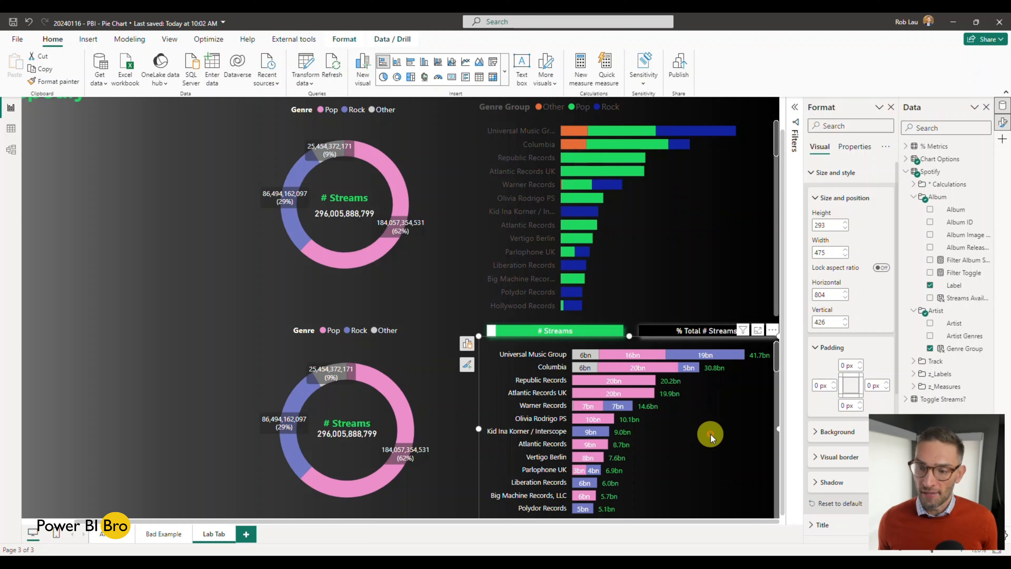
pyautogui.click(703, 270)
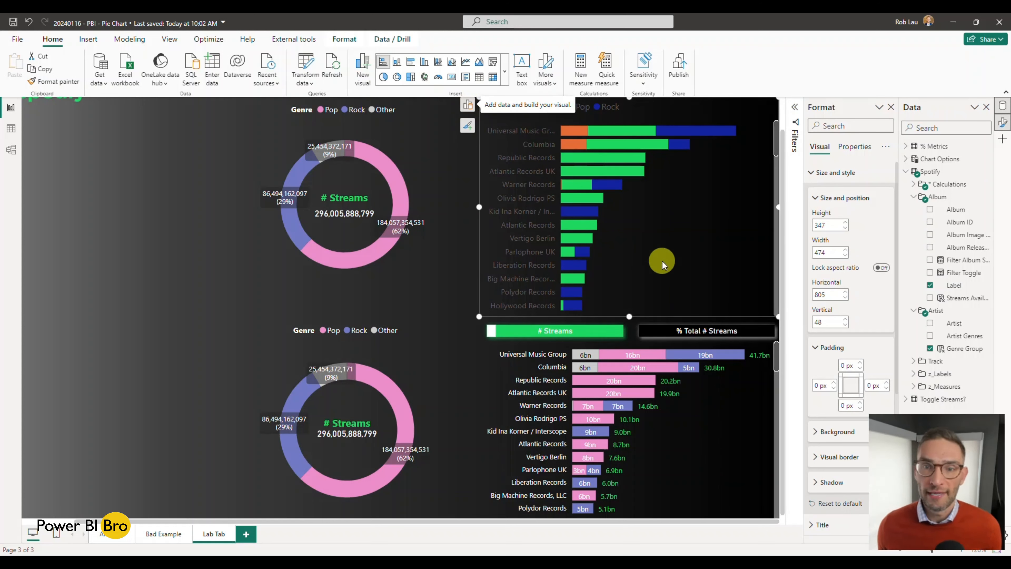
pyautogui.click(812, 172)
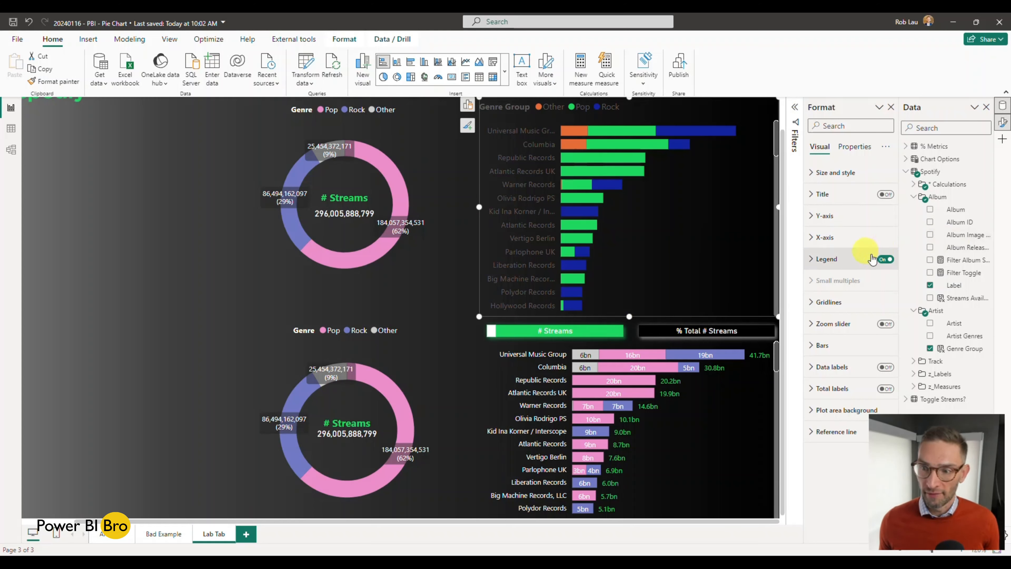
pyautogui.click(886, 259)
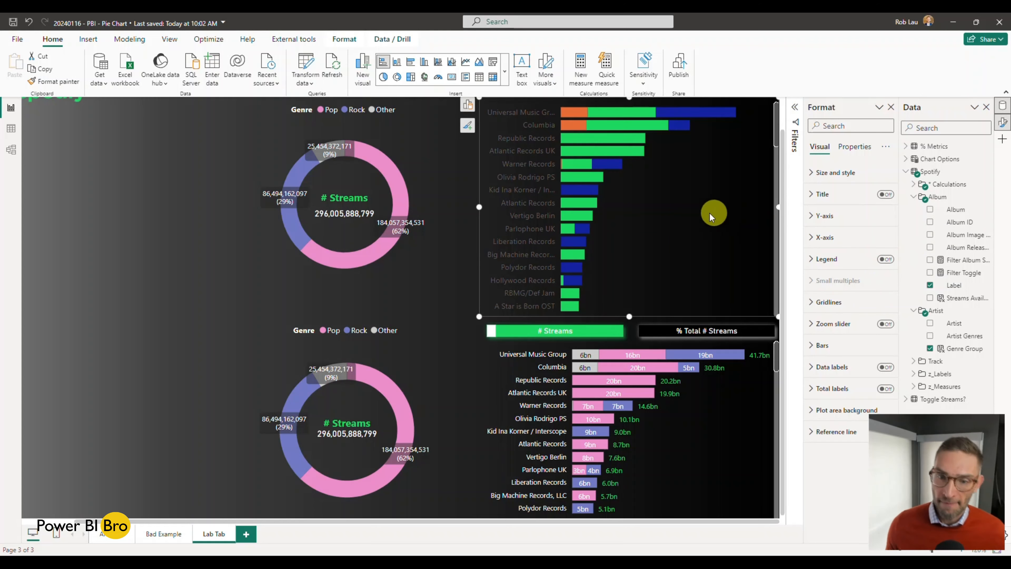
# Make the new bar chart's Y-axis values white with font size 8
pyautogui.click(814, 216)
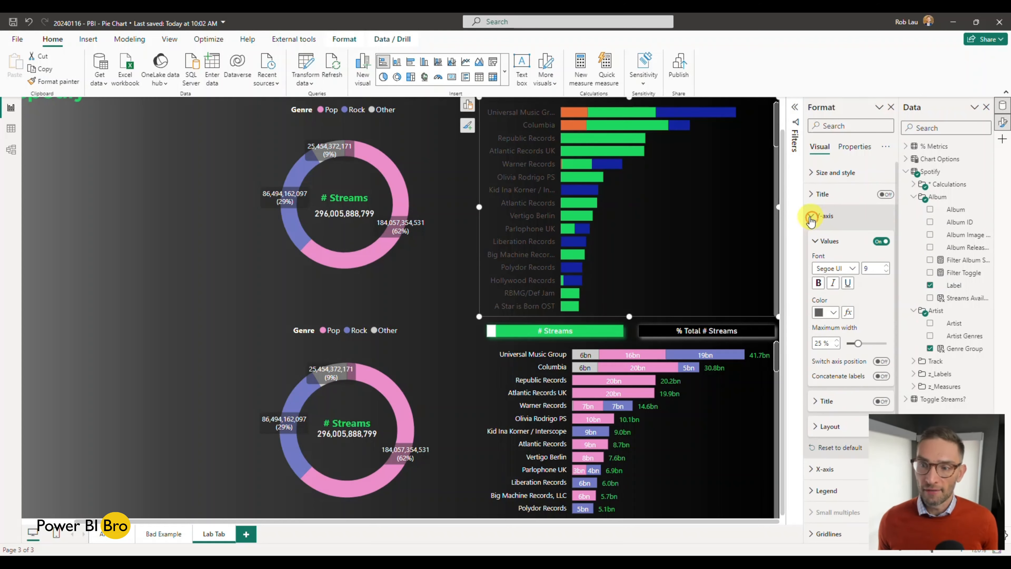
pyautogui.click(833, 312)
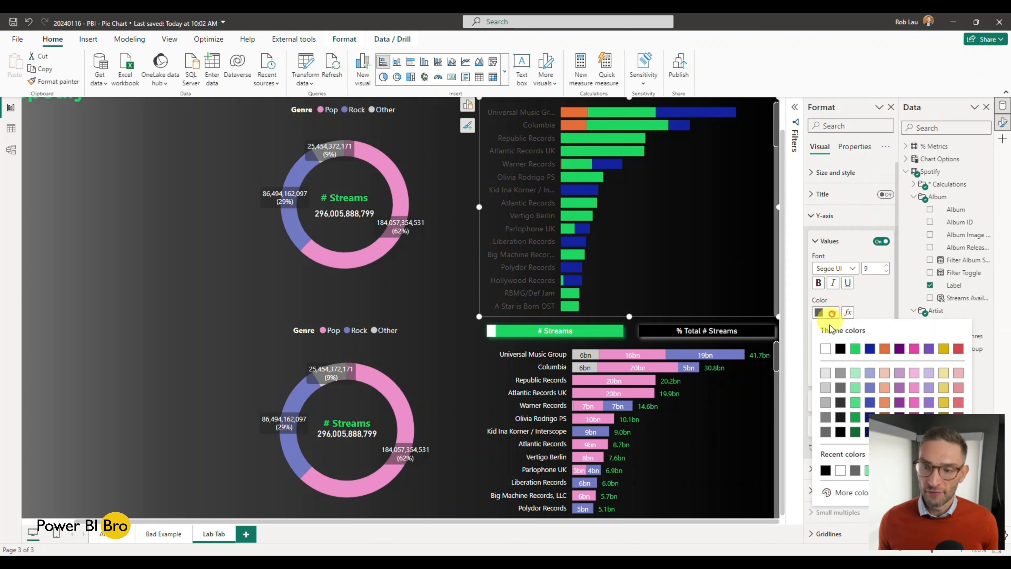
pyautogui.click(825, 349)
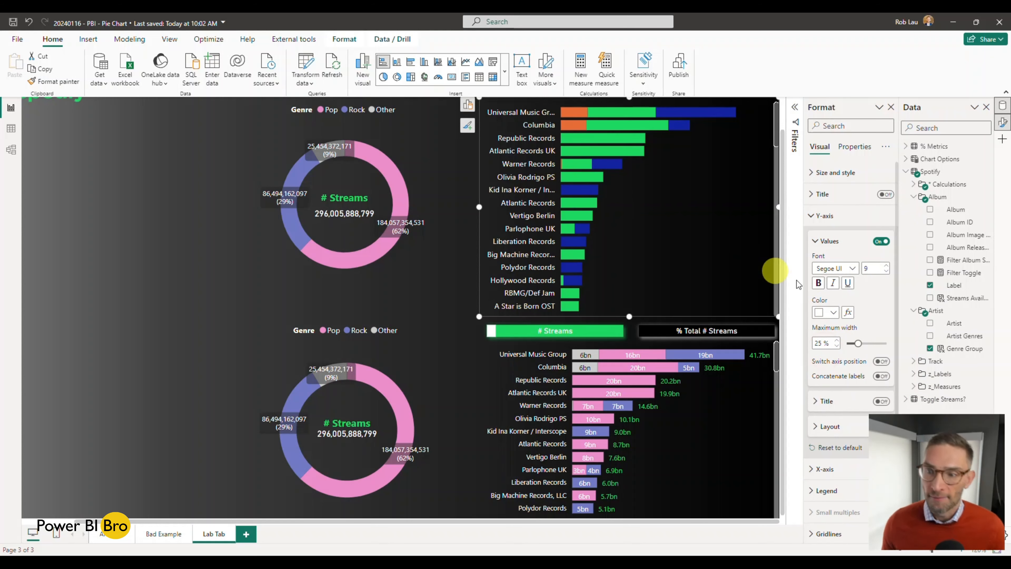
pyautogui.click(887, 272)
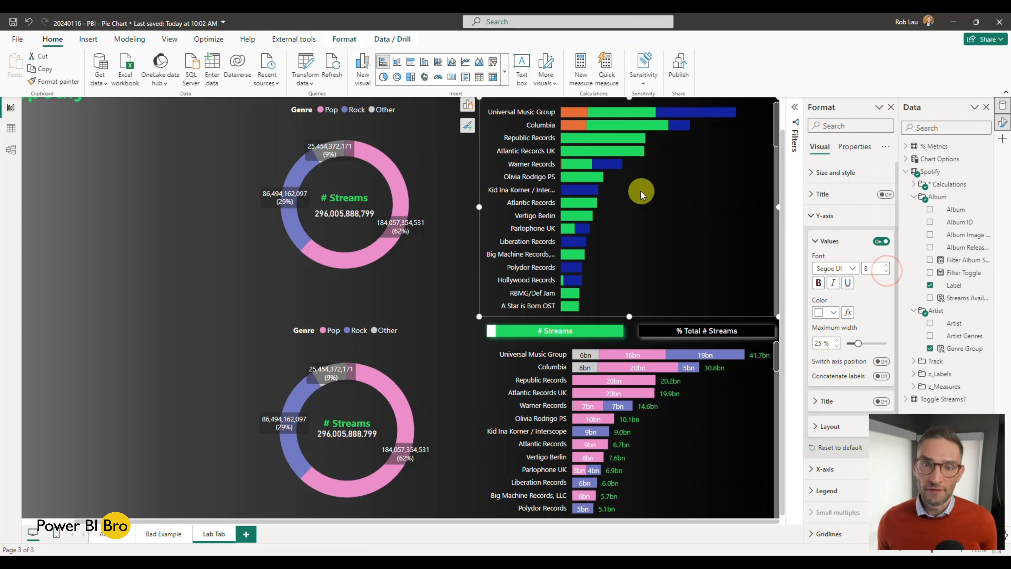
# Widen the new bar chart's Y-axis label area to a maximum width of 29 %, matching the finished chart below
pyautogui.moveTo(593, 205)
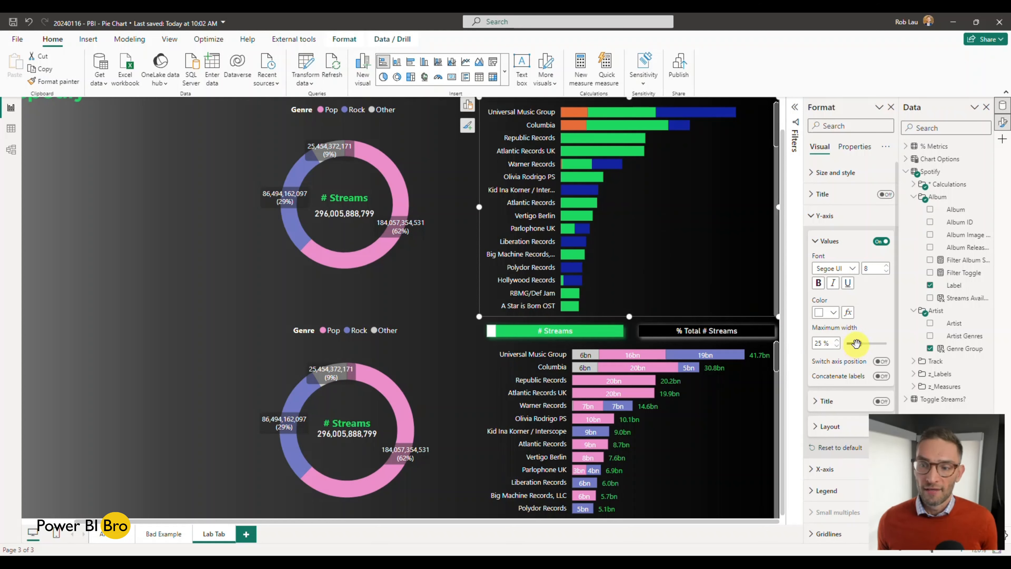
pyautogui.moveTo(855, 343); pyautogui.dragTo(898, 339)
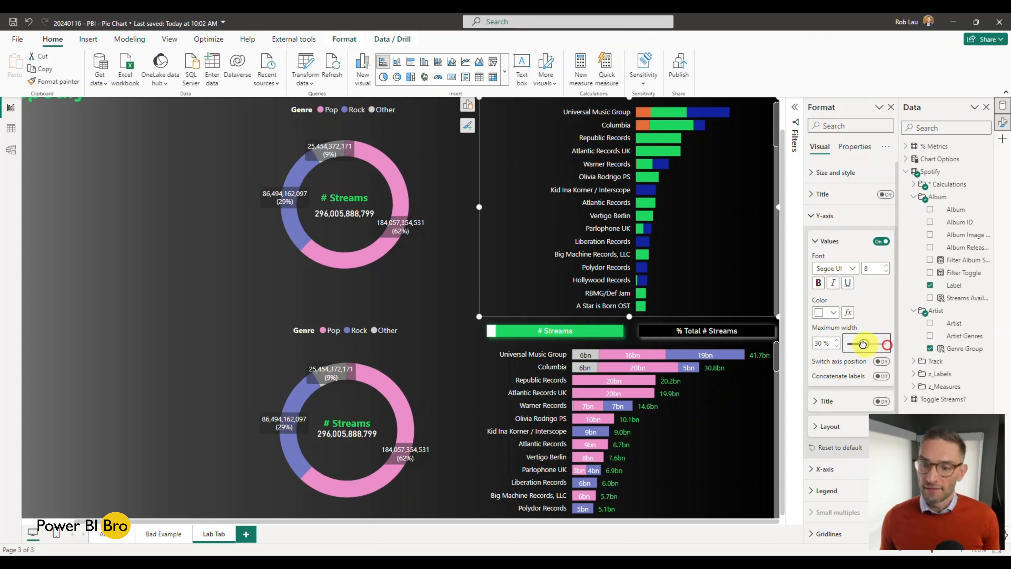
pyautogui.moveTo(863, 343); pyautogui.dragTo(861, 343)
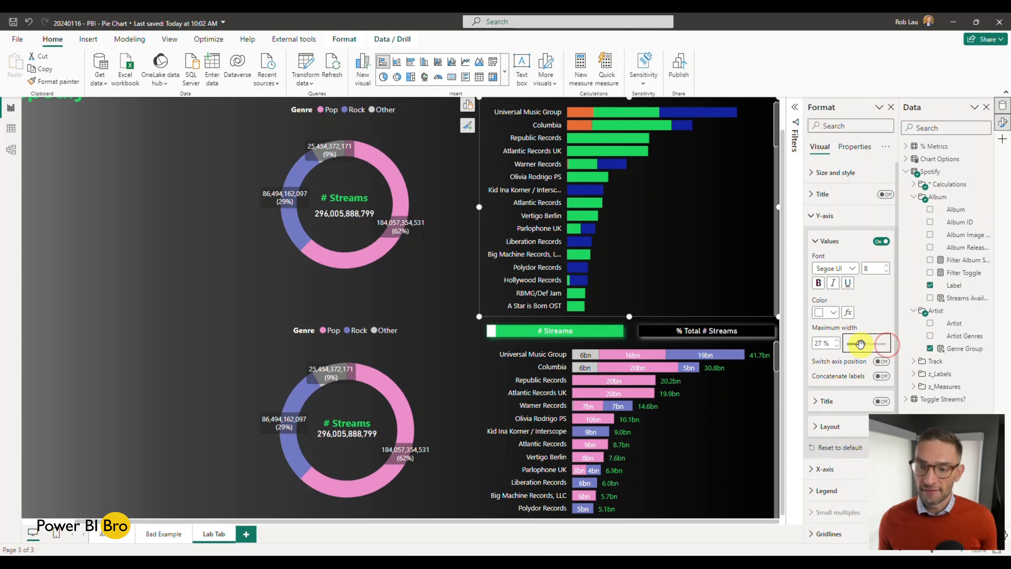
pyautogui.click(708, 452)
pyautogui.click(703, 278)
pyautogui.click(837, 341)
pyautogui.click(836, 341)
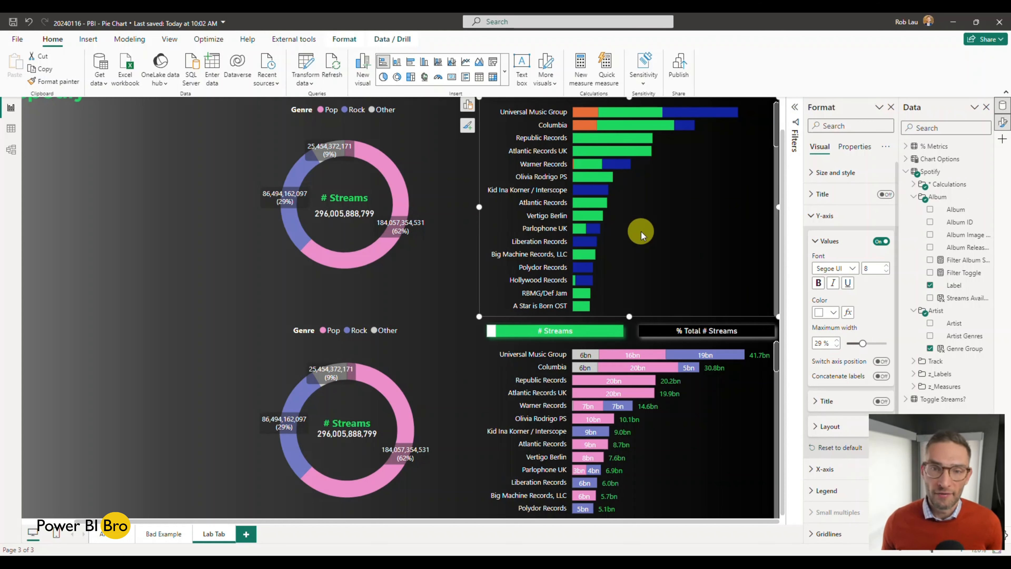
# Color the Other bars of the new chart light gray
pyautogui.click(812, 217)
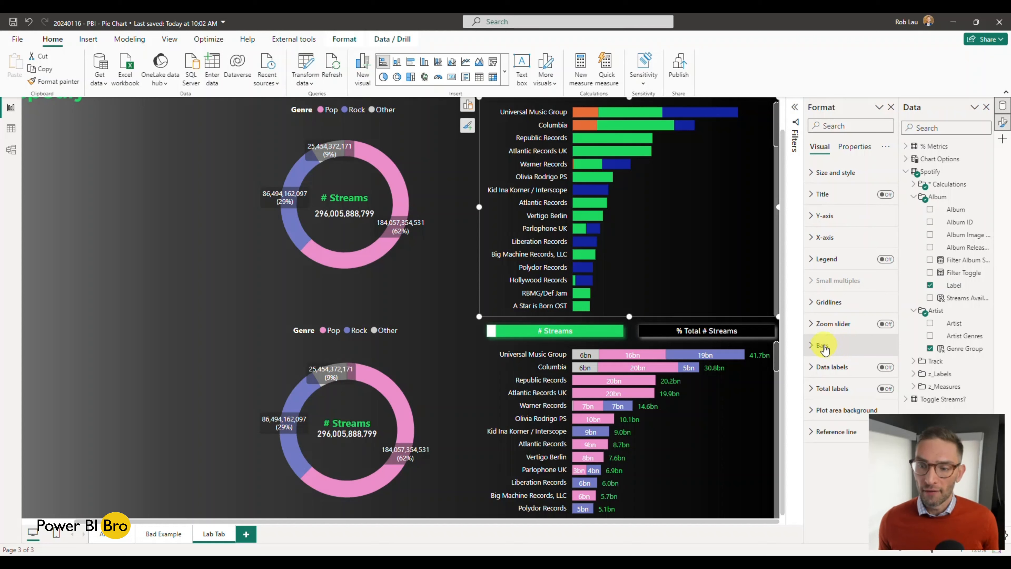
pyautogui.click(823, 346)
pyautogui.scroll(-2, 830, 319)
pyautogui.click(834, 325)
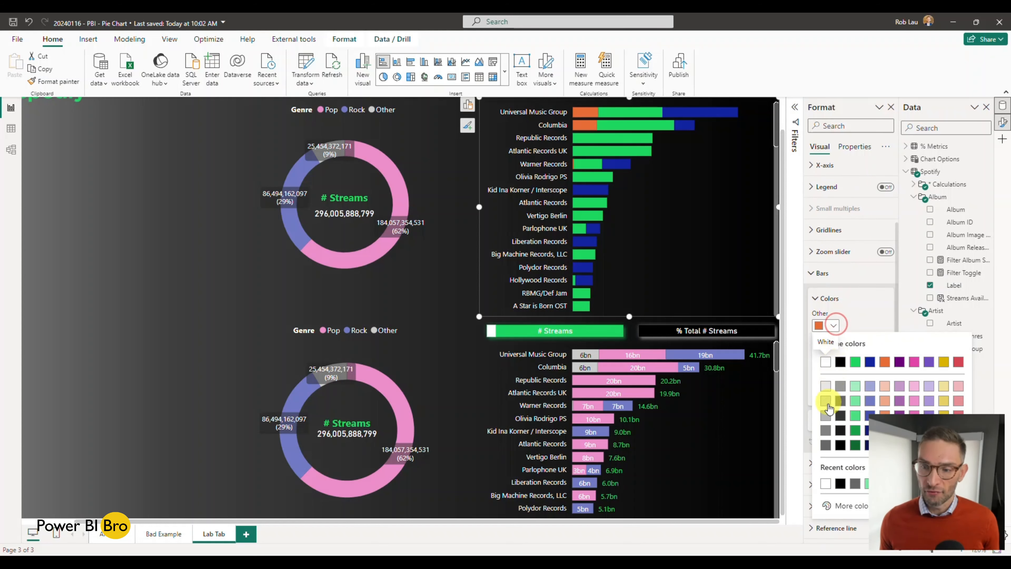
pyautogui.click(827, 402)
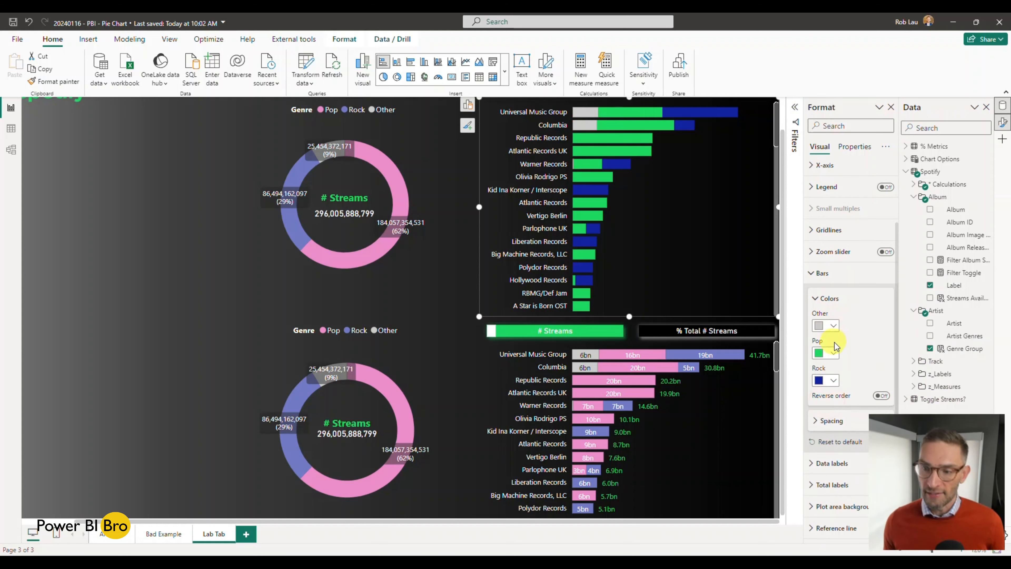
# Color the Pop bars pink (#ec8fca, Theme color 5, 40% lighter) and the Rock bars a lighter shade of the theme blue
pyautogui.click(833, 352)
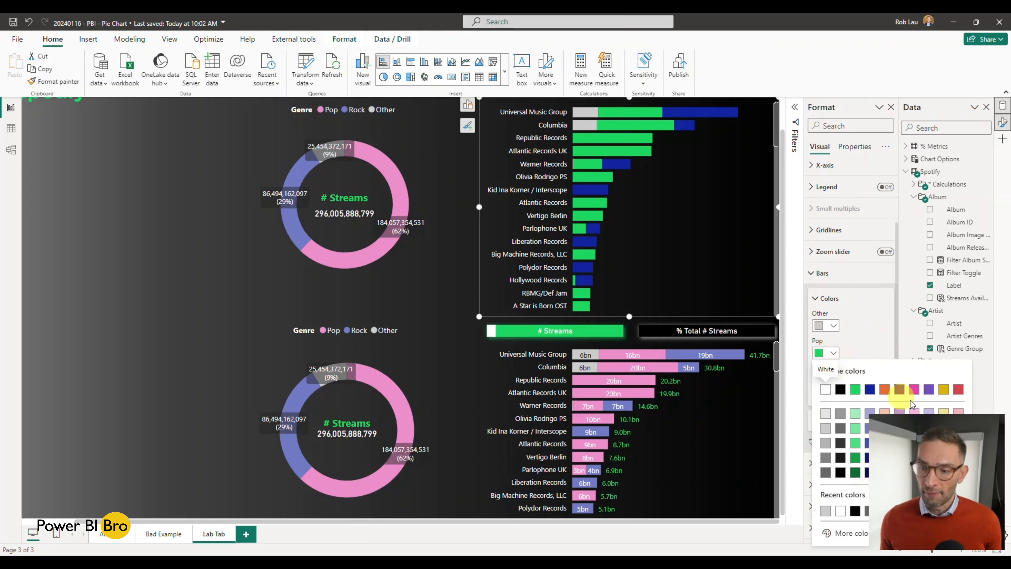
pyautogui.click(869, 284)
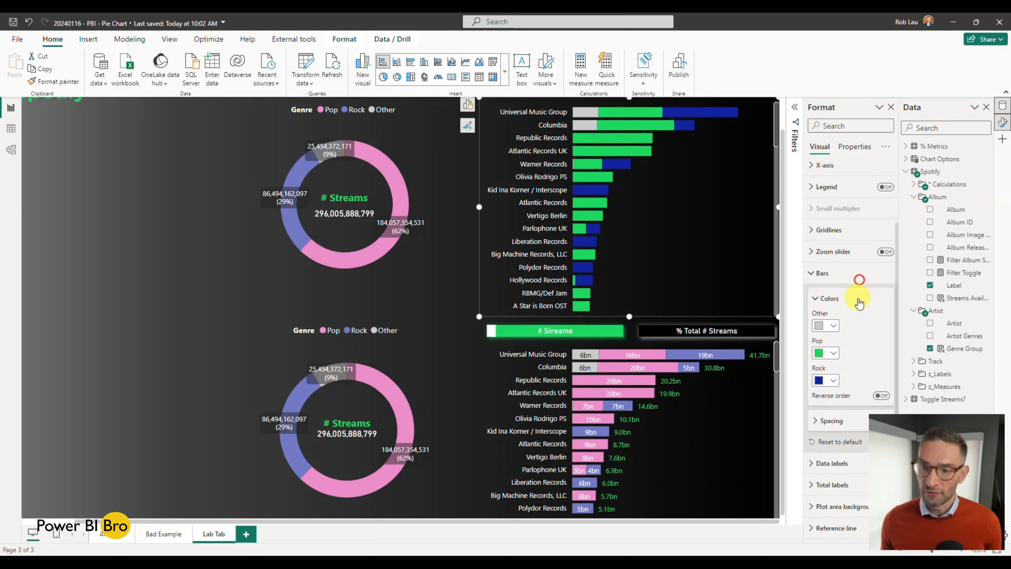
pyautogui.click(813, 485)
pyautogui.scroll(-2, 838, 359)
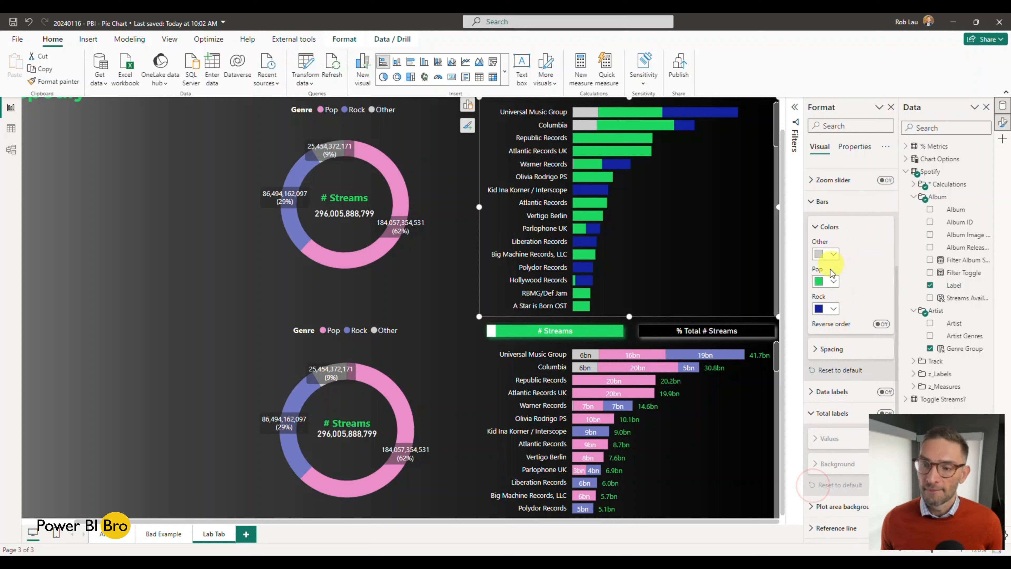
pyautogui.click(832, 281)
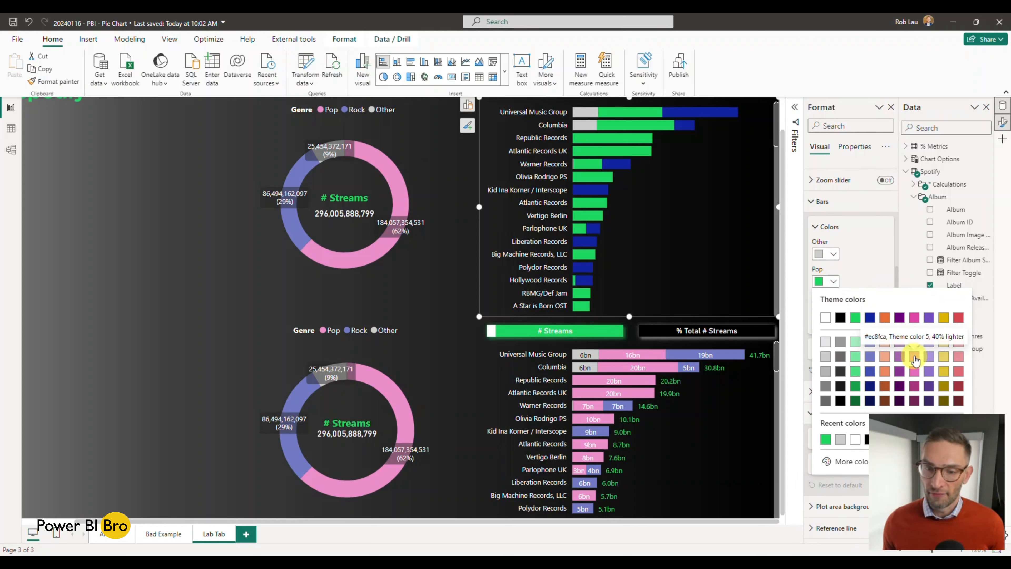
pyautogui.click(915, 357)
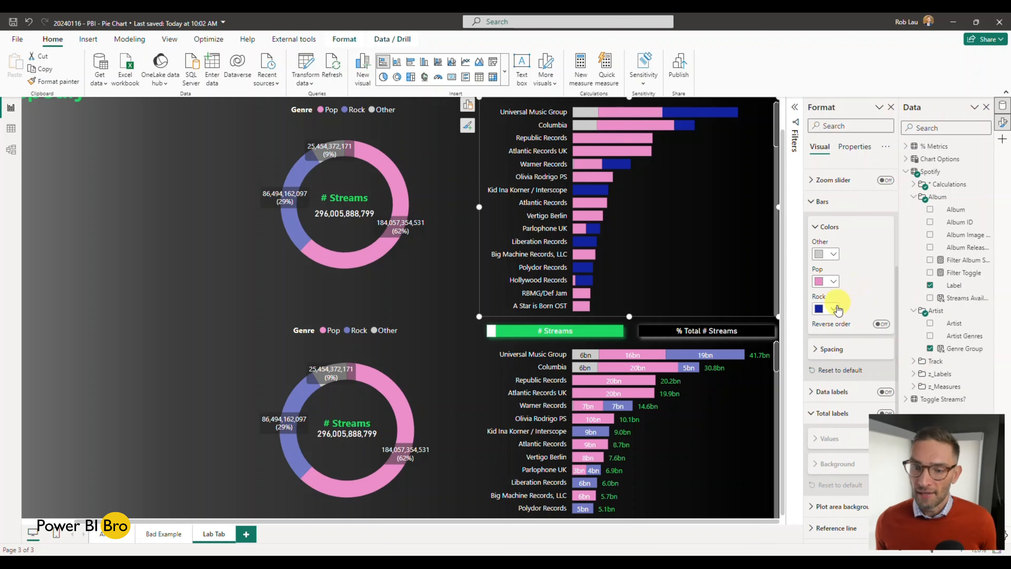
pyautogui.click(833, 313)
pyautogui.click(862, 381)
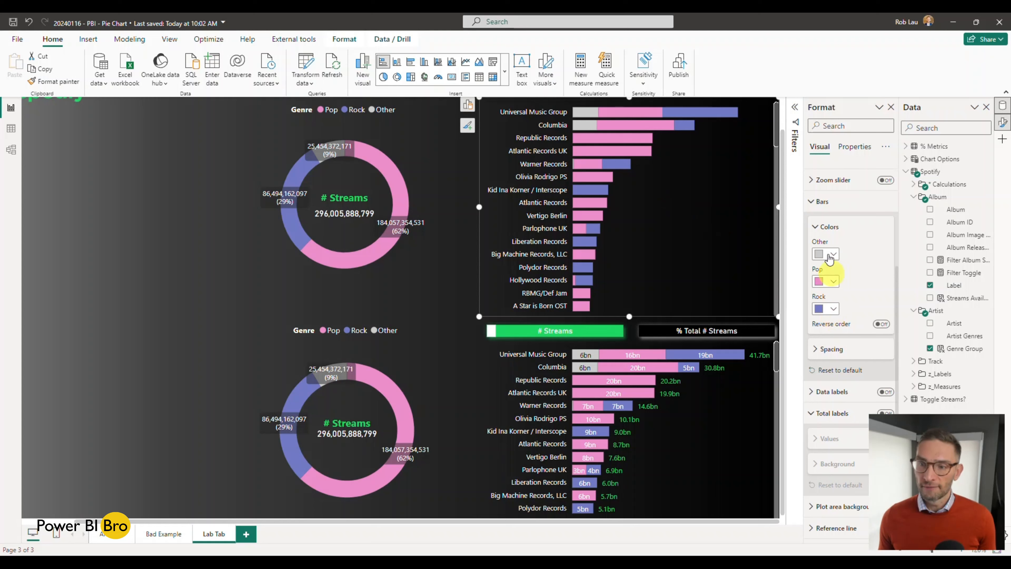
# Turn on total labels for the new bar chart and color their values theme green
pyautogui.click(811, 201)
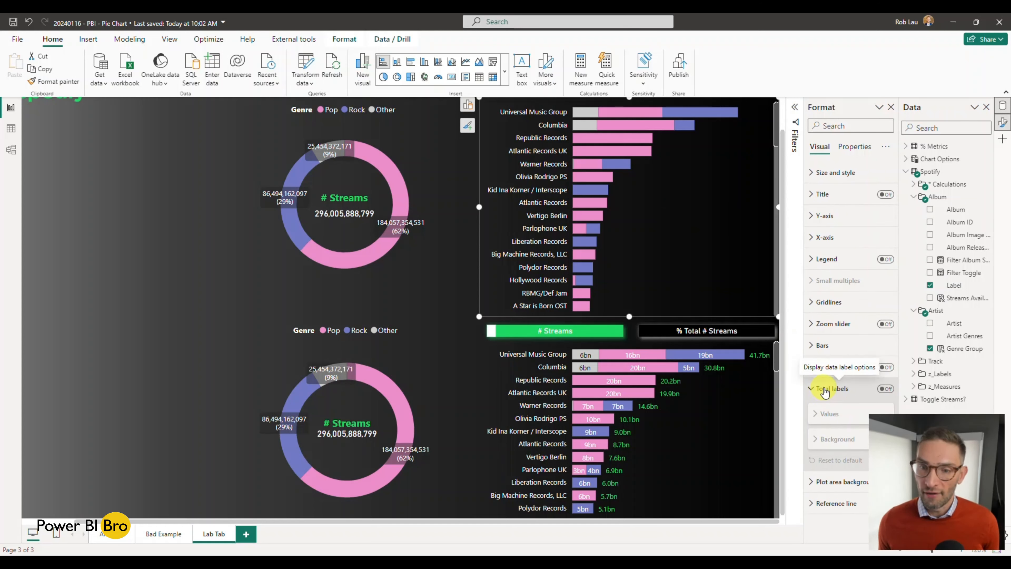
pyautogui.click(880, 389)
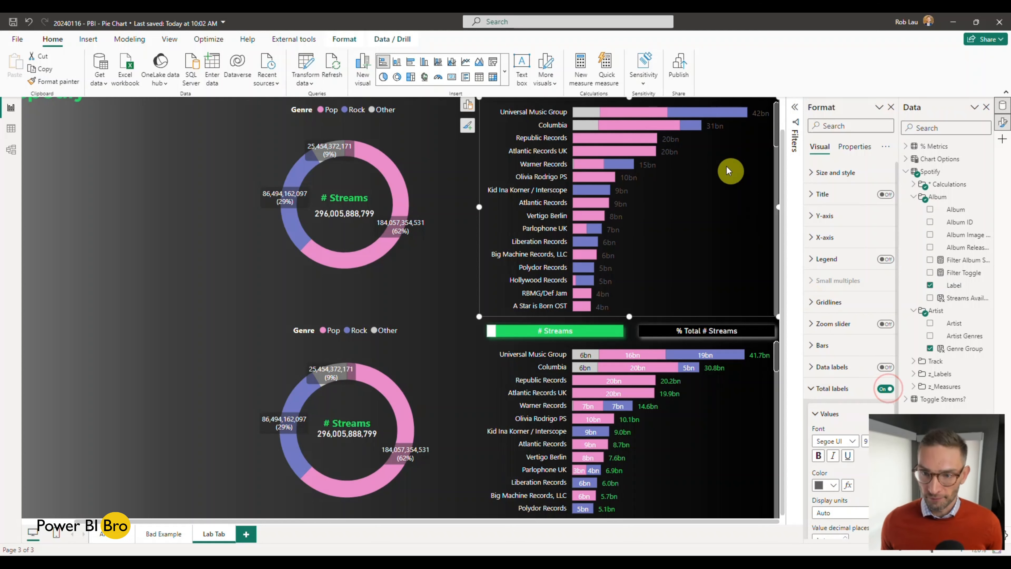
pyautogui.scroll(-3, 842, 390)
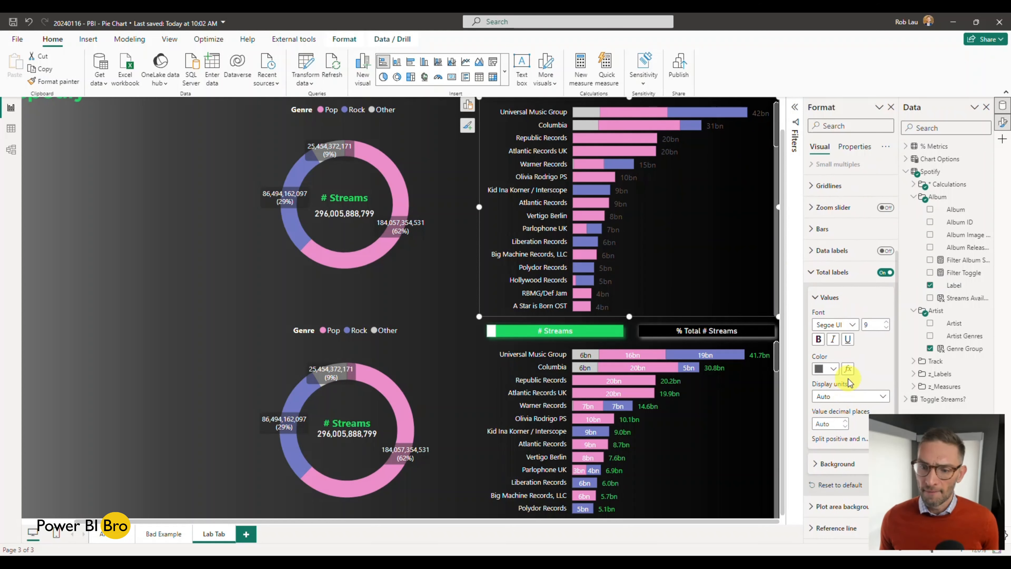
pyautogui.click(833, 369)
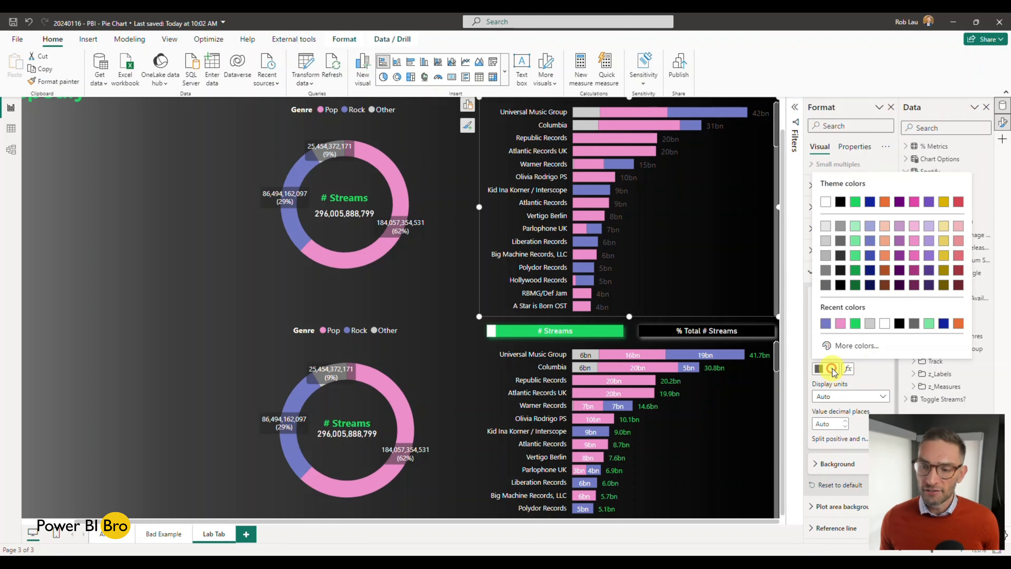
pyautogui.click(872, 371)
pyautogui.click(833, 369)
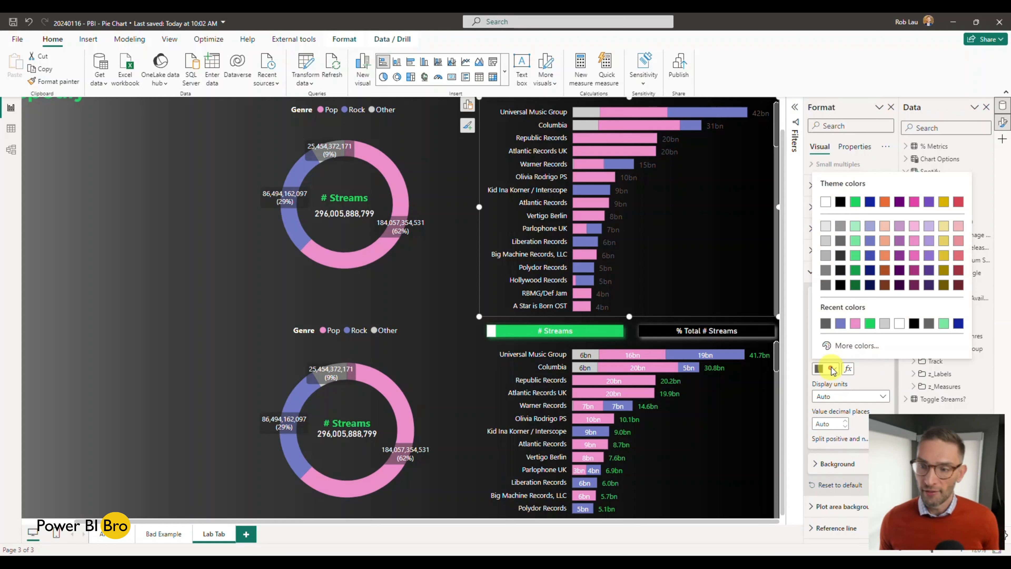
pyautogui.click(851, 203)
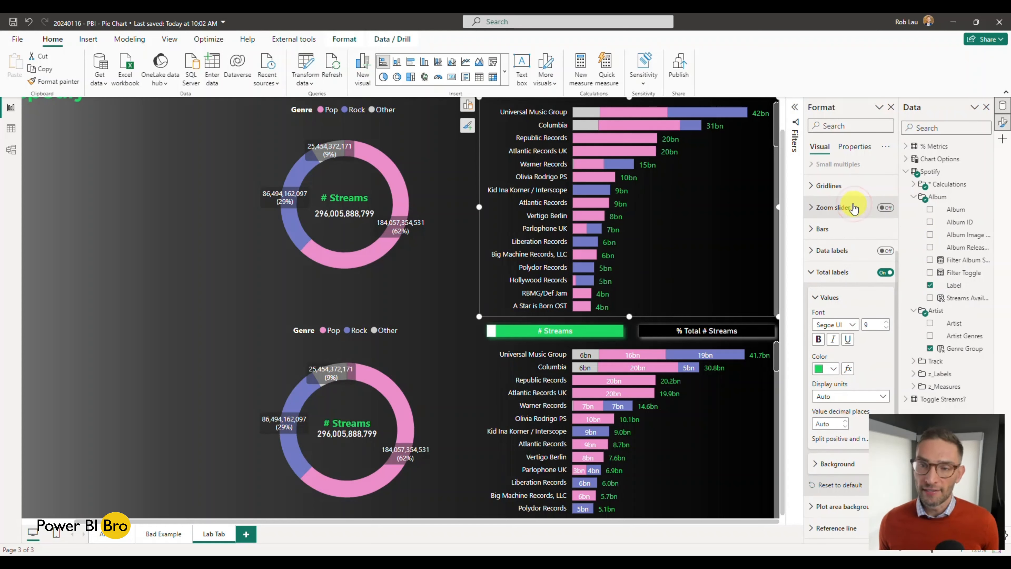
# Set the total labels' font size to 8 and their value decimal places to 1
pyautogui.scroll(-15, 661, 200)
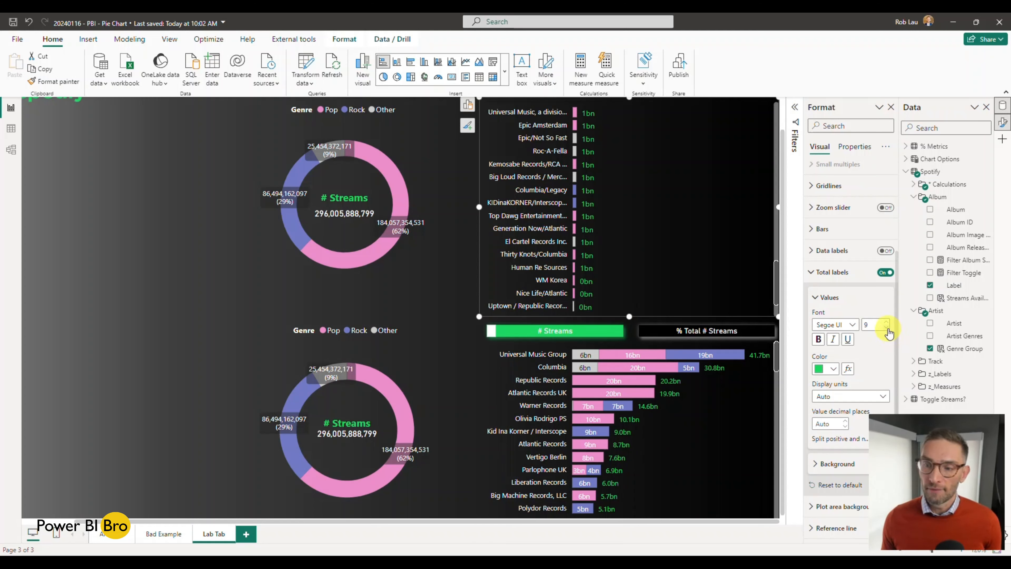
pyautogui.click(887, 328)
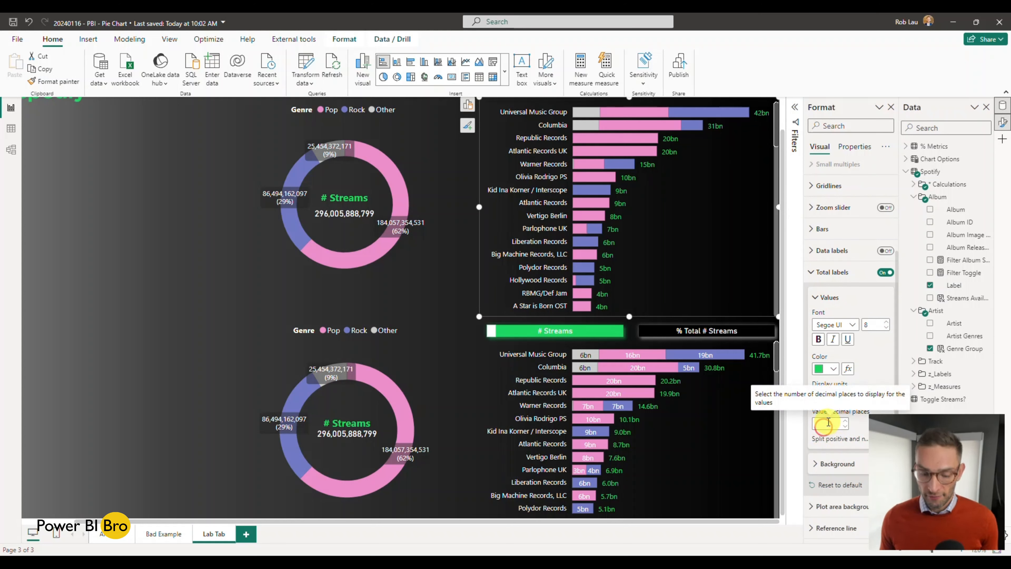
pyautogui.write('1')
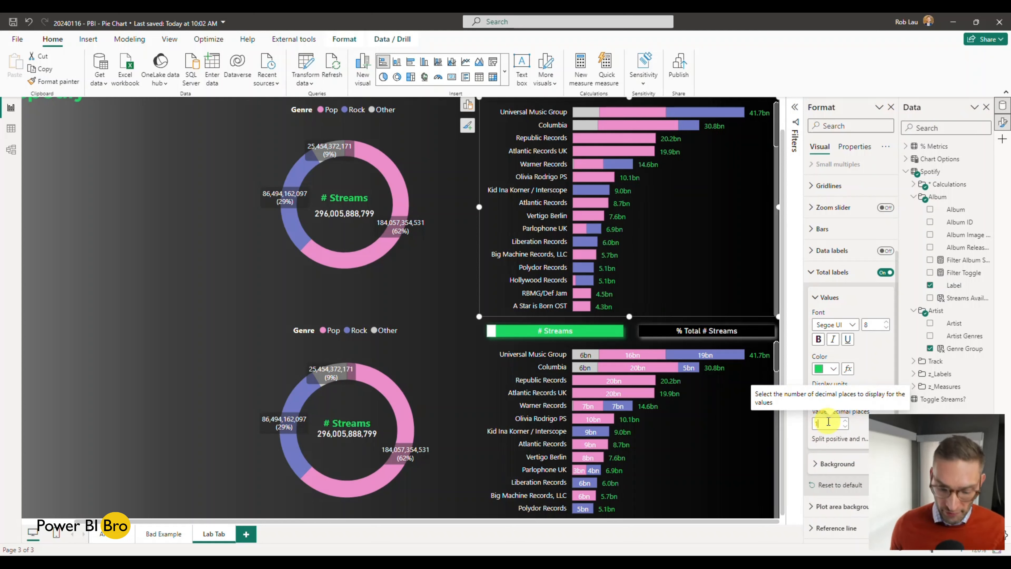
# Try 2 value decimal places on the new bar chart's total labels and return the setting to 1
pyautogui.press('BackSpace')
pyautogui.write('2')
pyautogui.press('BackSpace')
pyautogui.write('1')
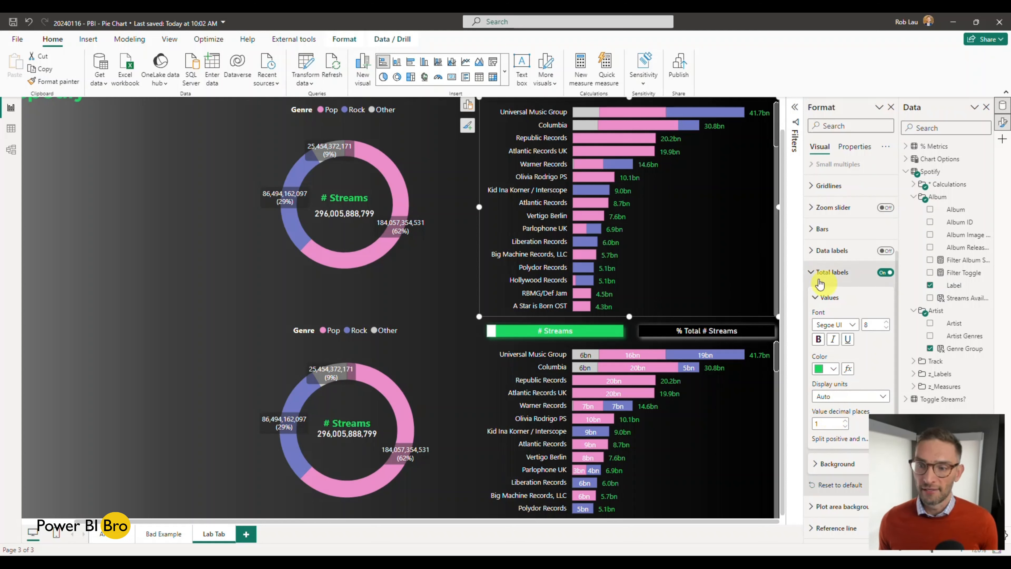
# Turn on data labels for the new bar chart and apply their settings to all series
pyautogui.click(813, 273)
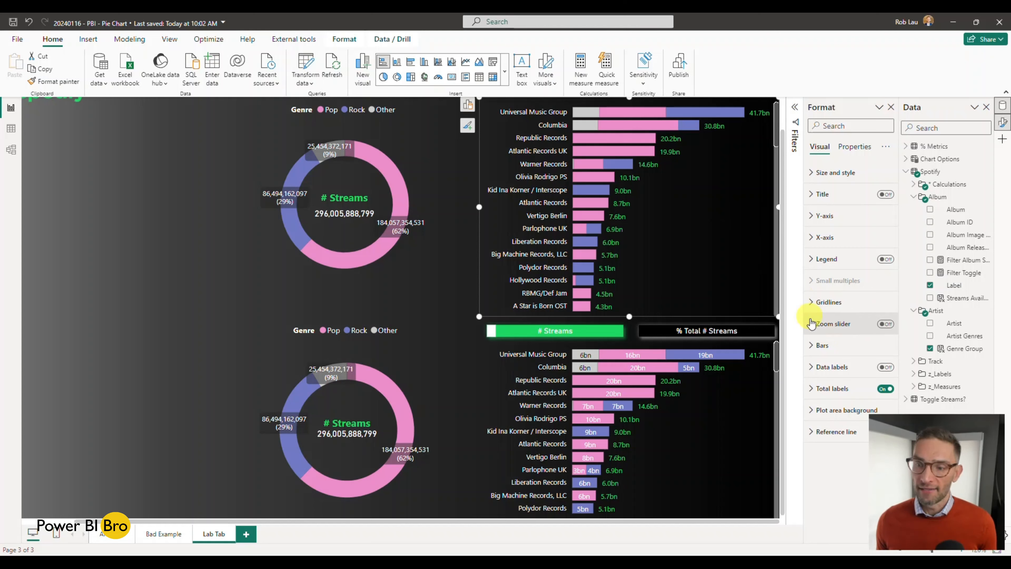
pyautogui.click(814, 367)
pyautogui.scroll(-2, 847, 342)
pyautogui.click(888, 312)
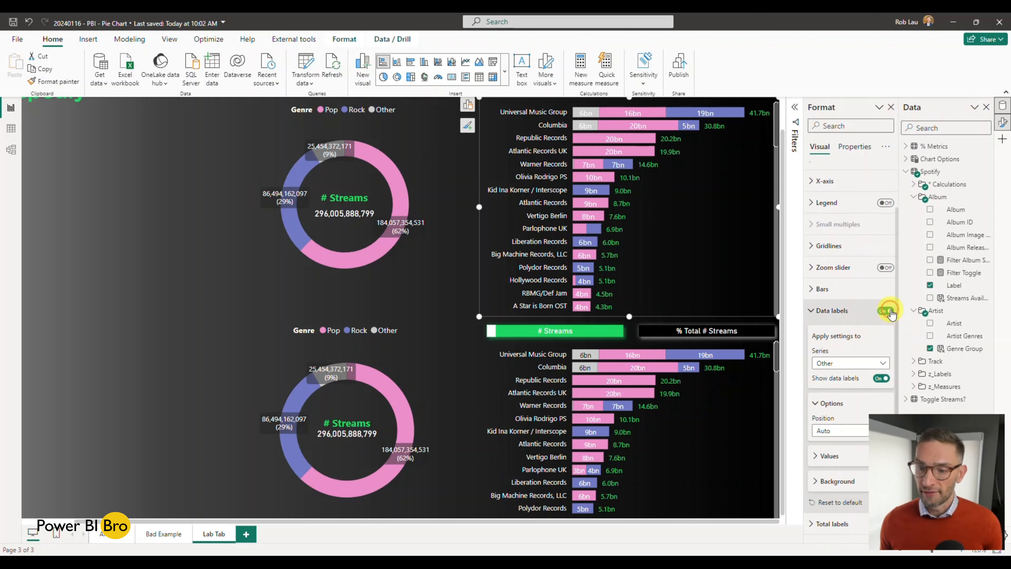
pyautogui.scroll(-1, 890, 314)
pyautogui.click(876, 324)
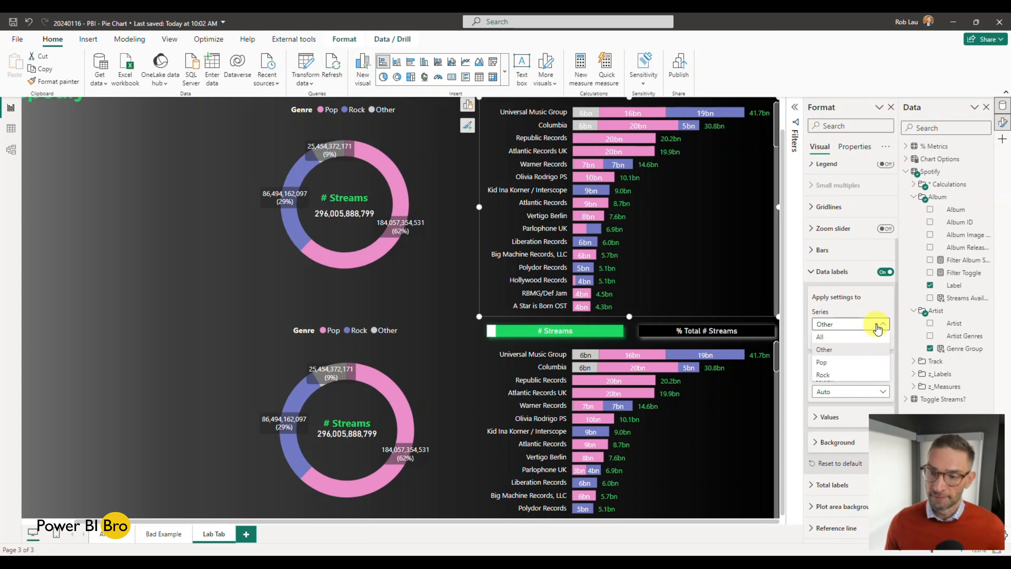
pyautogui.click(849, 339)
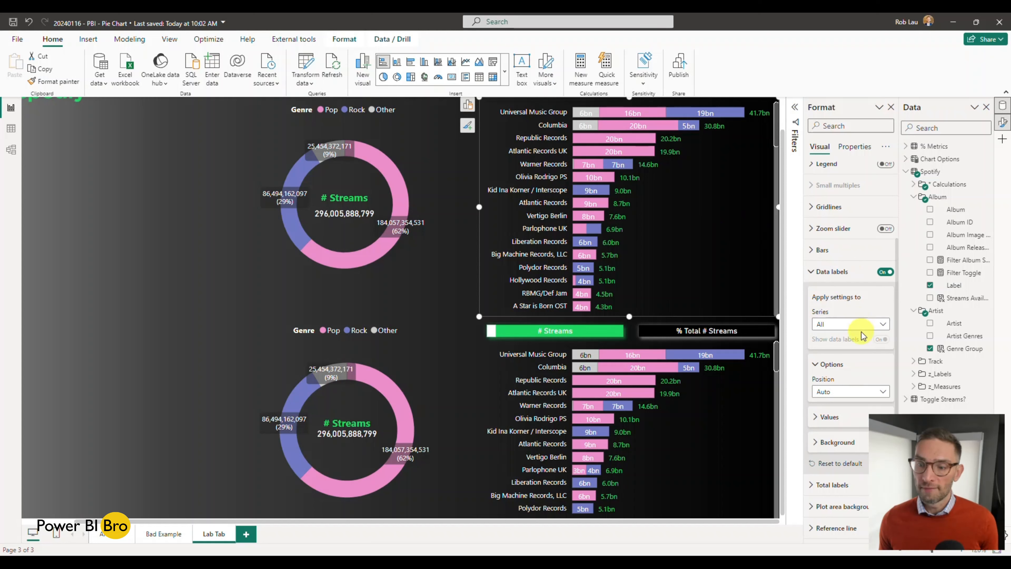
# Try None as the data labels' display units and return the setting to Auto, keeping the label position on Auto
pyautogui.click(836, 425)
pyautogui.scroll(-4, 834, 414)
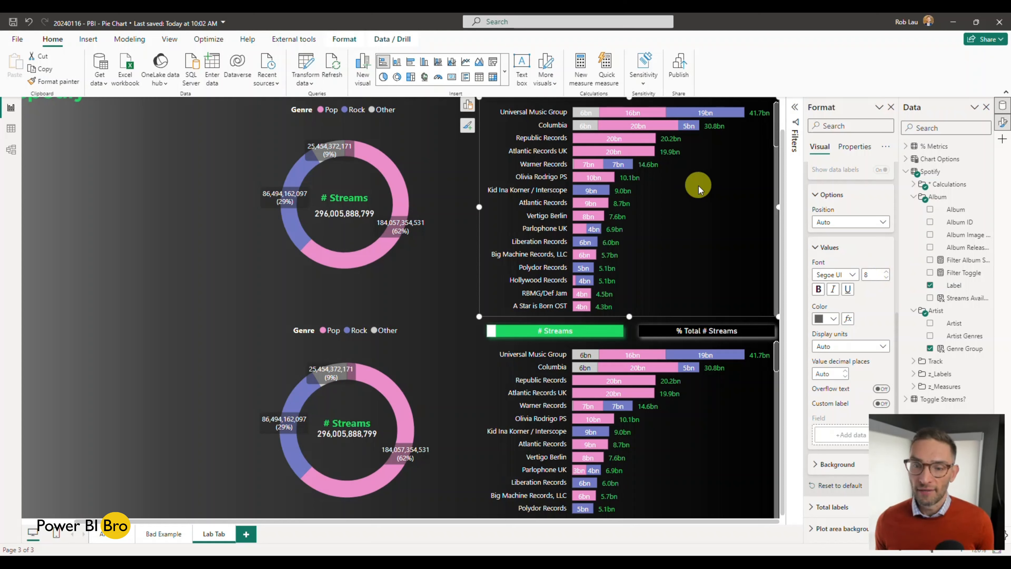
pyautogui.click(866, 345)
pyautogui.click(824, 372)
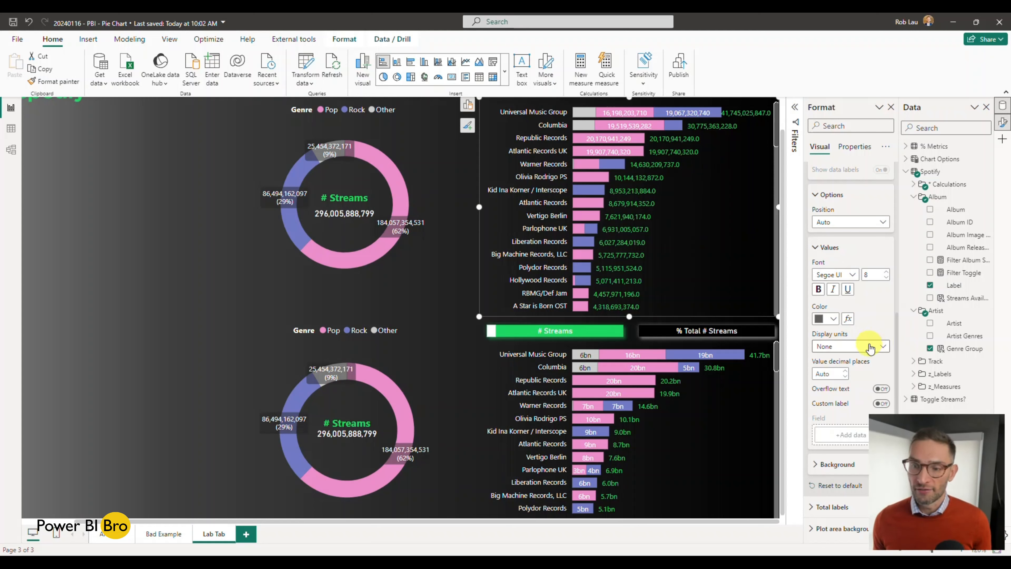
pyautogui.click(870, 348)
pyautogui.click(846, 358)
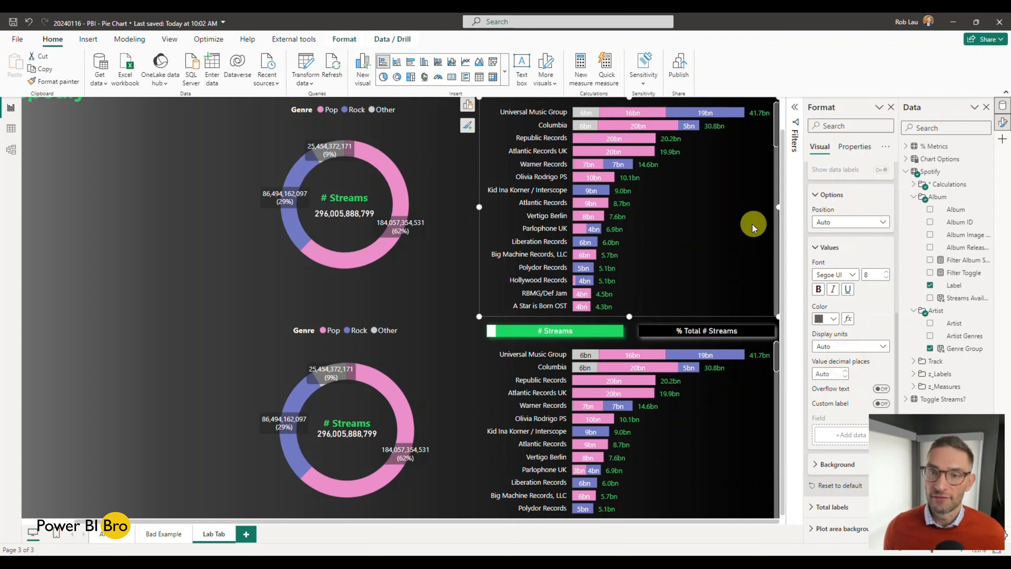
pyautogui.click(850, 223)
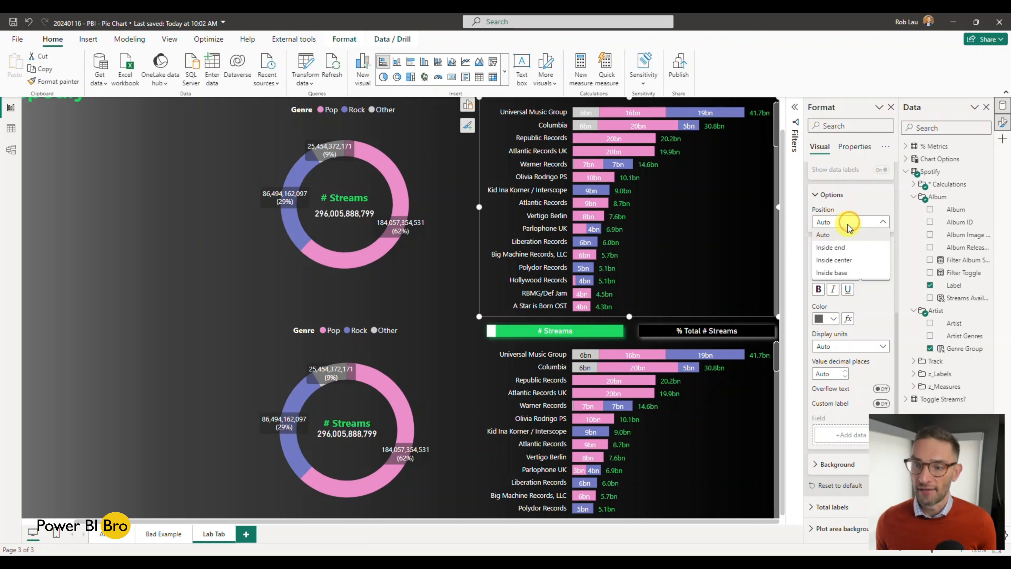
pyautogui.scroll(5, 850, 207)
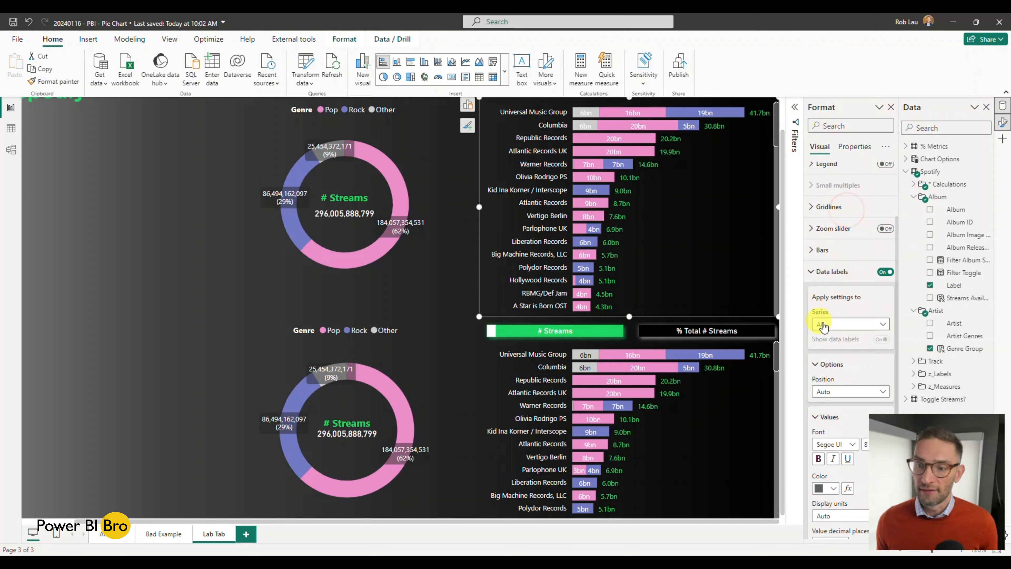
# Color the Other series' data label values black
pyautogui.click(822, 323)
pyautogui.click(827, 350)
pyautogui.scroll(-3, 836, 399)
pyautogui.click(834, 375)
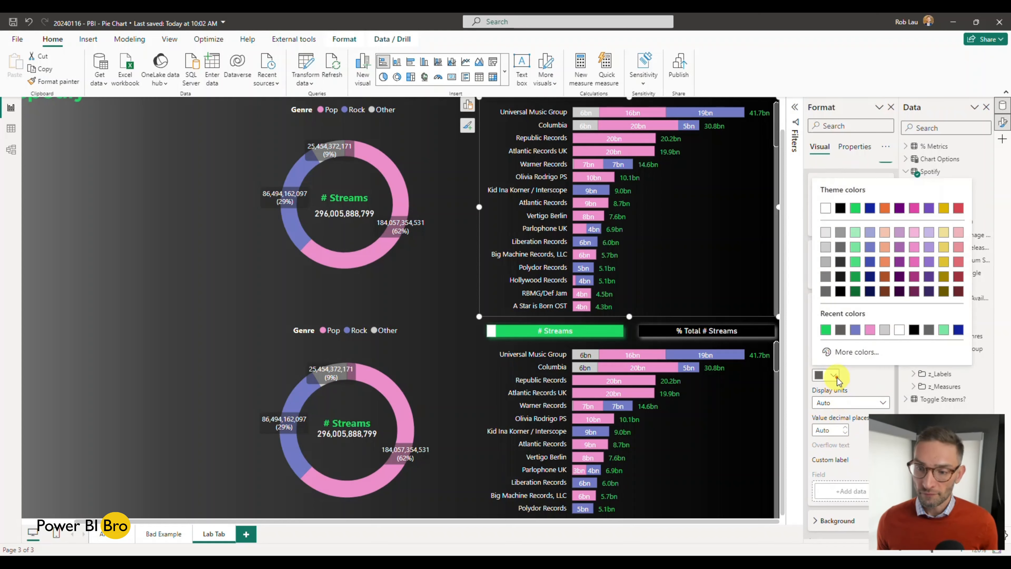
pyautogui.click(841, 208)
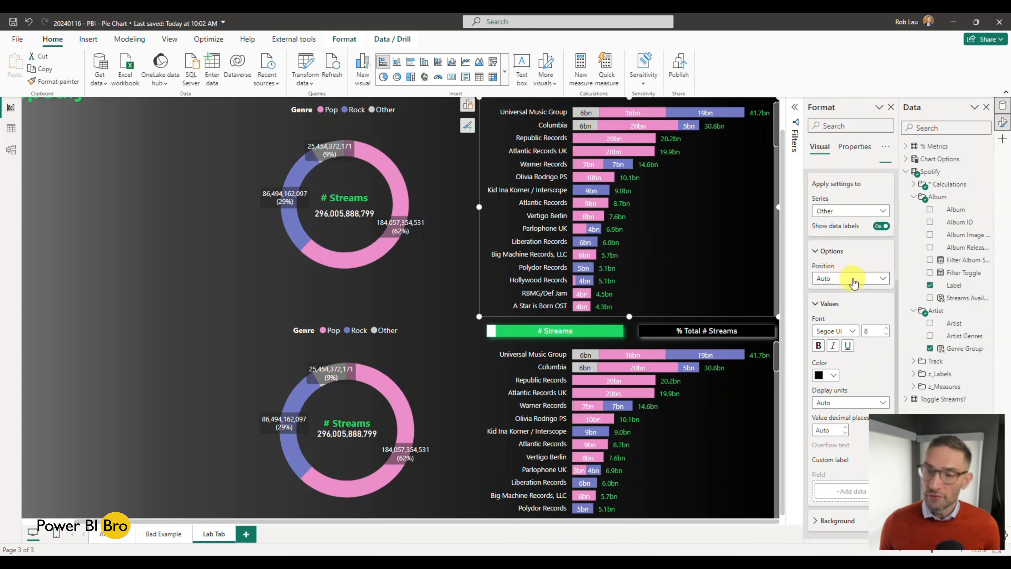
# Hide the Other series' data labels and show them again
pyautogui.scroll(1, 851, 282)
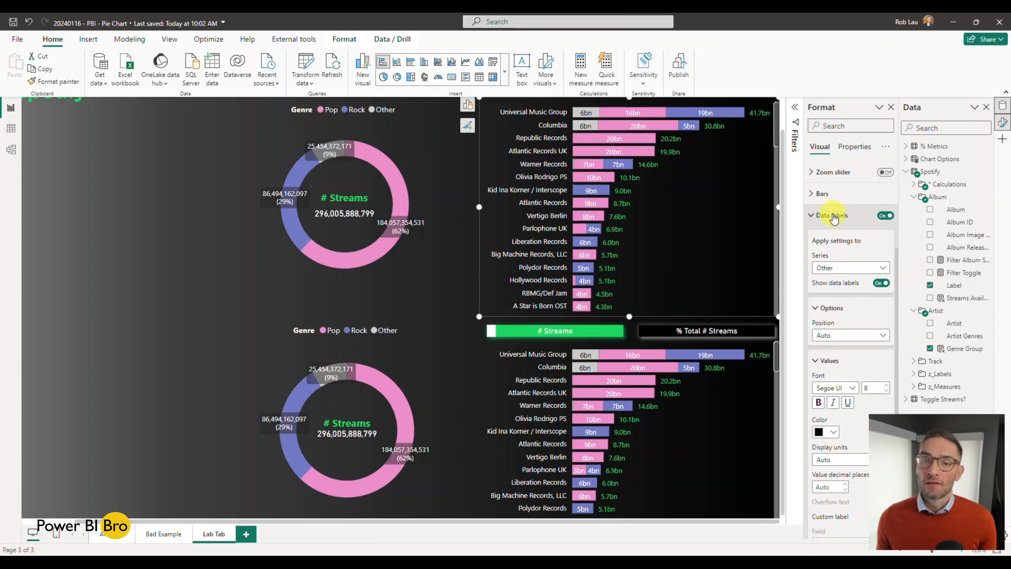
pyautogui.click(859, 268)
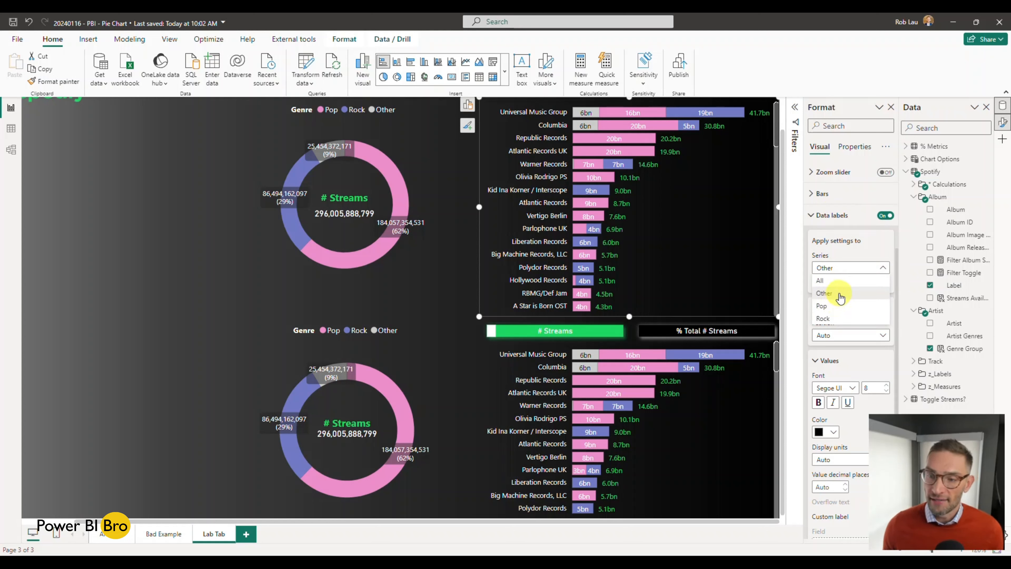
pyautogui.click(840, 297)
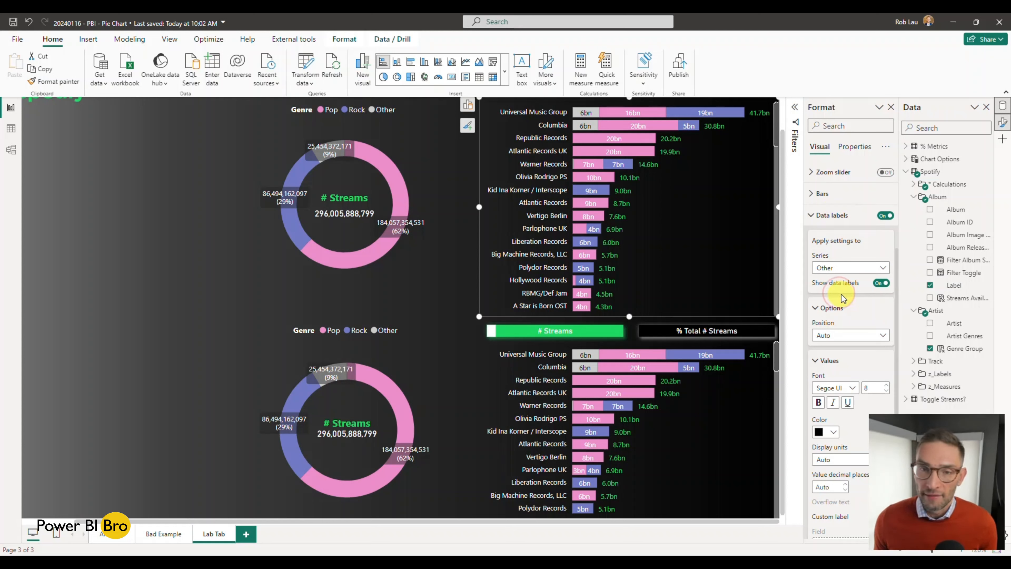
pyautogui.click(881, 283)
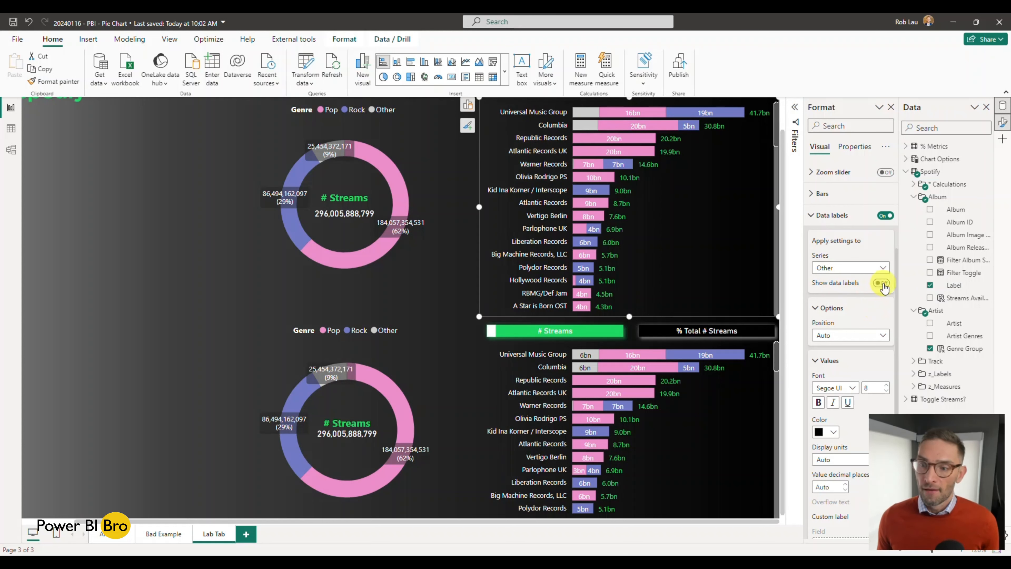
pyautogui.click(881, 283)
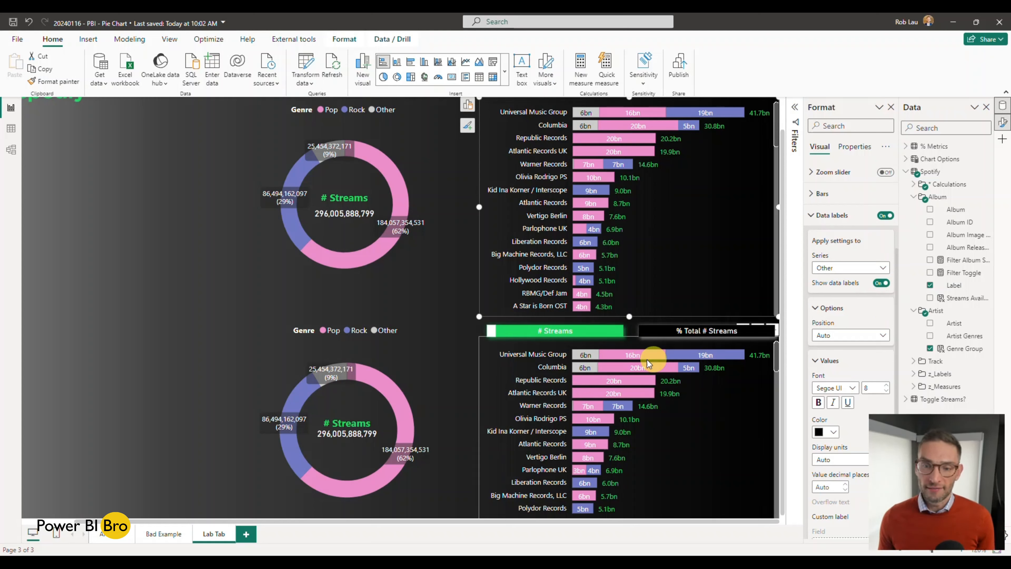
# Reapply black as the color of the Other series' data label values
pyautogui.scroll(-1, 836, 393)
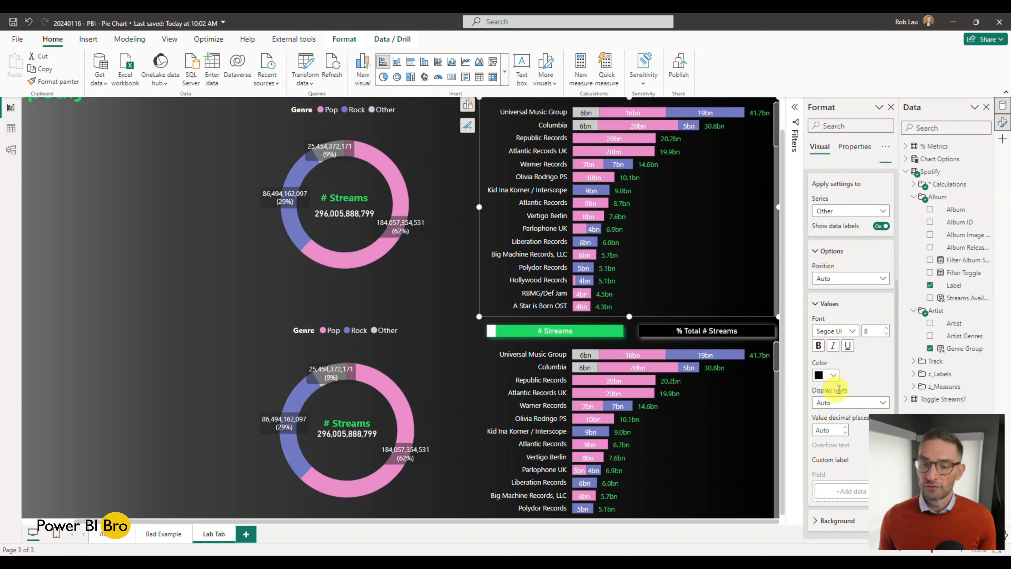
pyautogui.click(834, 375)
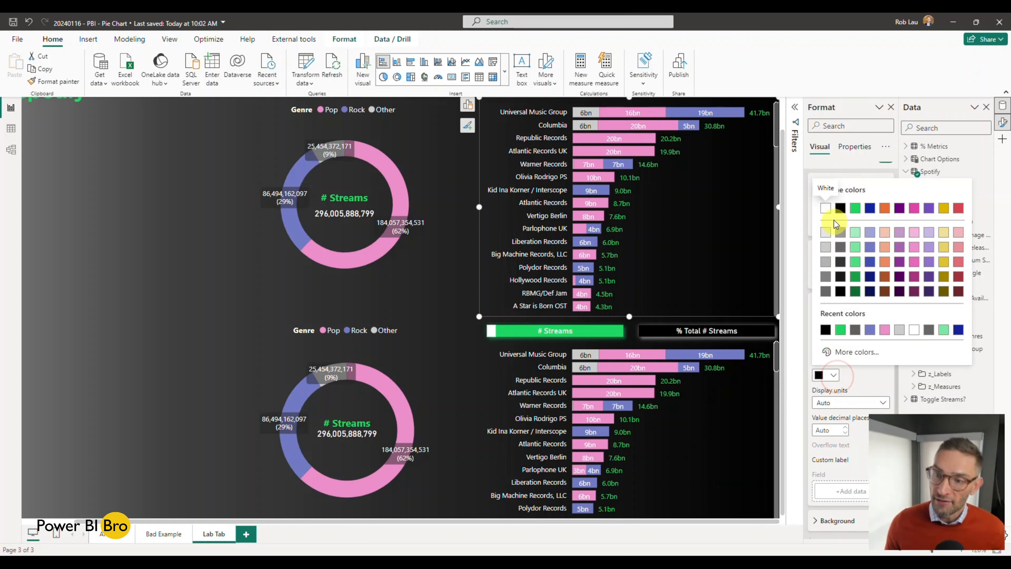
pyautogui.click(840, 208)
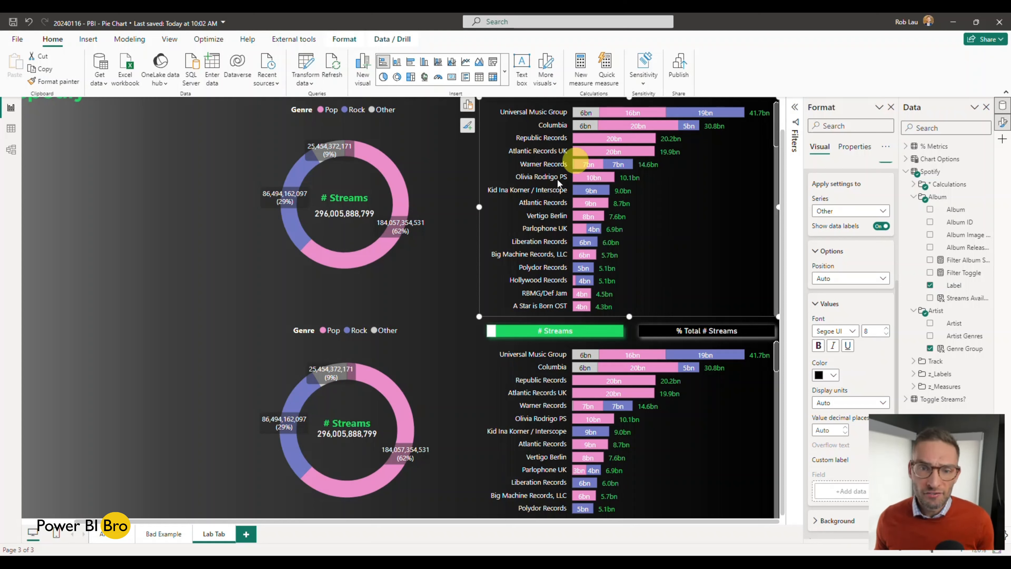
# Test cross-filtering from the new bar chart with Republic Records and Columbia, clearing each selection
pyautogui.click(546, 137)
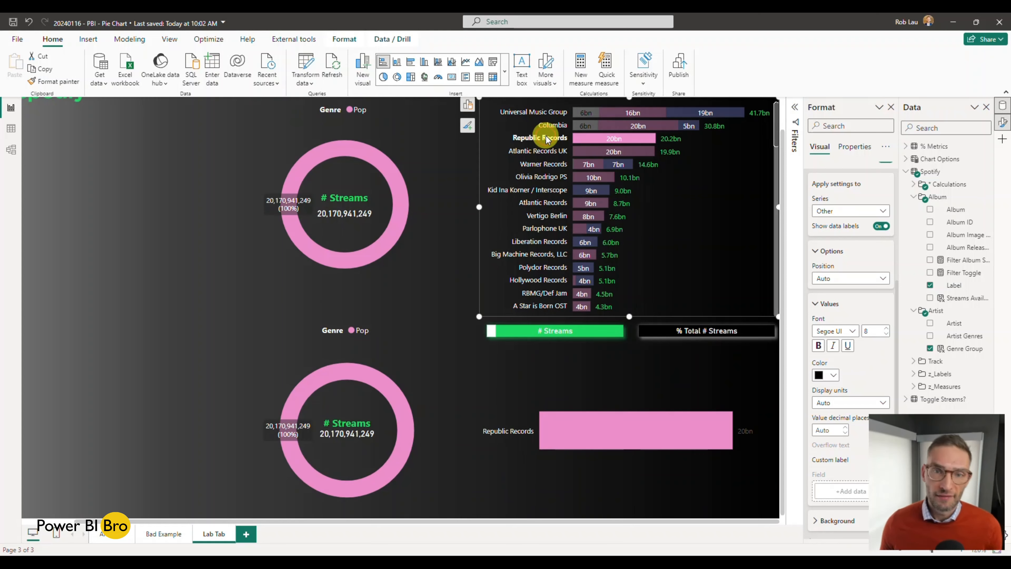
pyautogui.click(546, 136)
pyautogui.click(553, 126)
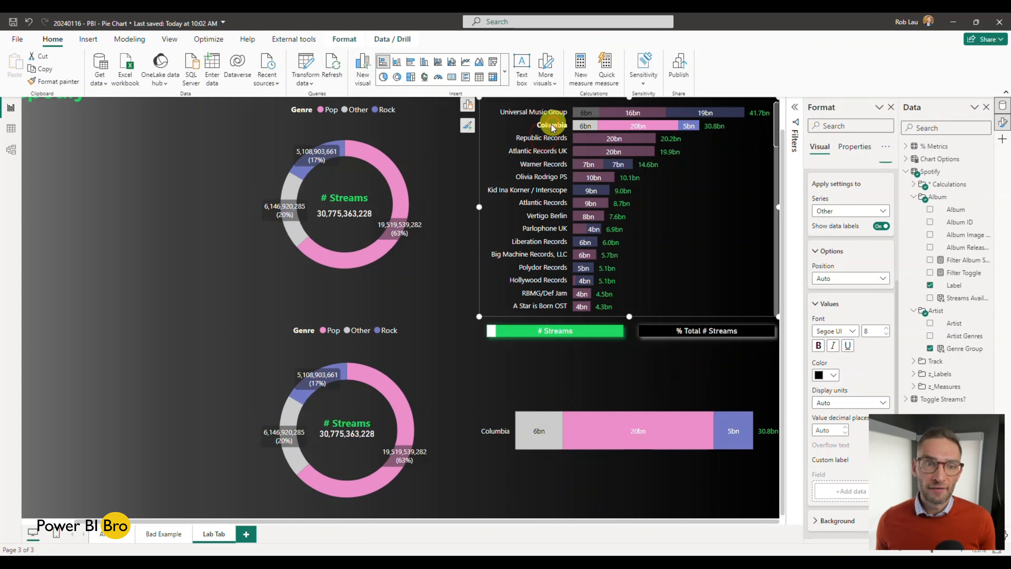
pyautogui.click(553, 126)
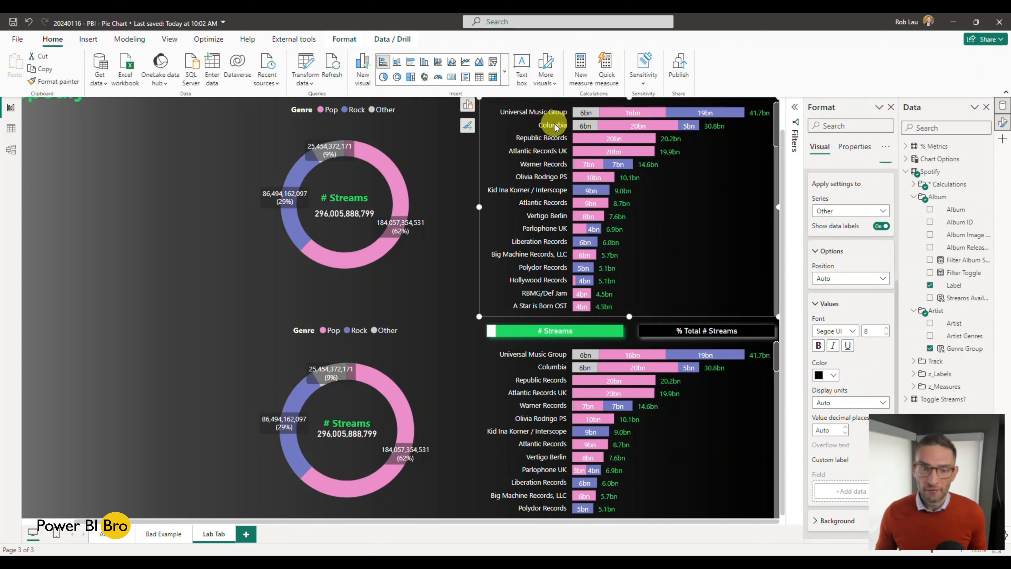
# Make the new bar chart slightly shorter by lowering its upper edge
pyautogui.moveTo(629, 97); pyautogui.dragTo(631, 108)
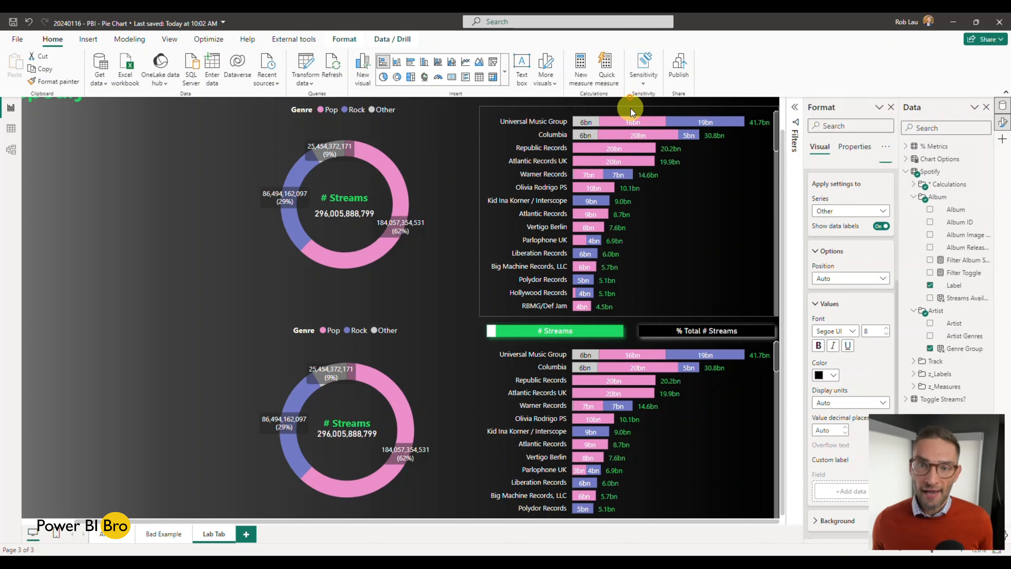
# Compare the # Streams by Label pie chart on the Bad Example page with the full label list in the Lab Tab bar chart
pyautogui.click(174, 537)
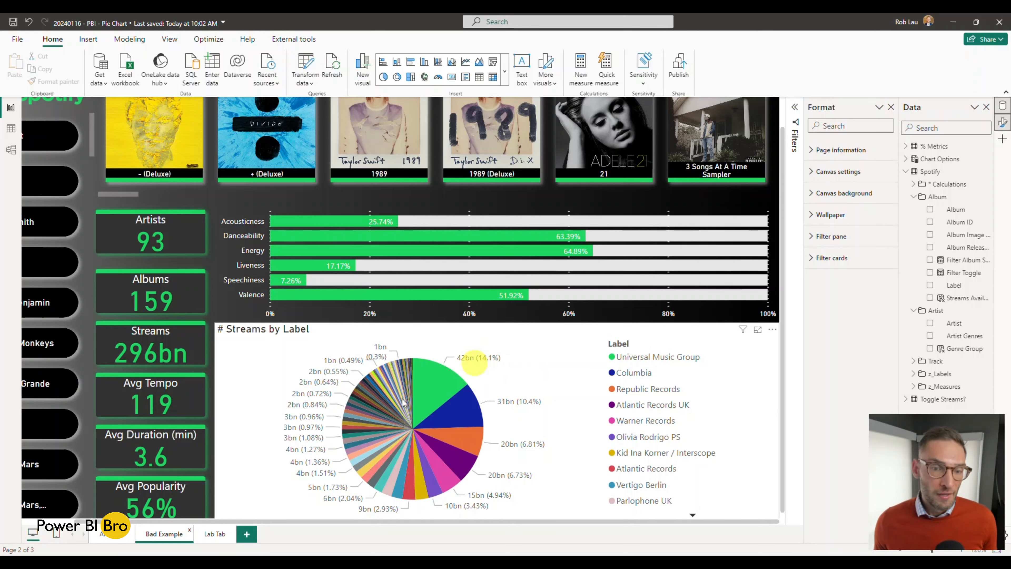
pyautogui.click(214, 534)
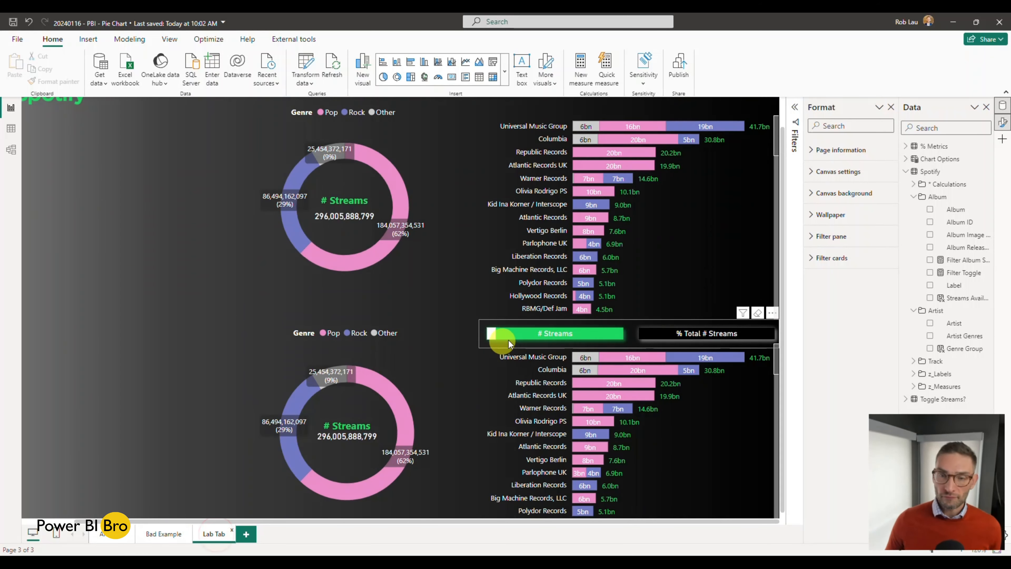
pyautogui.scroll(-5, 625, 216)
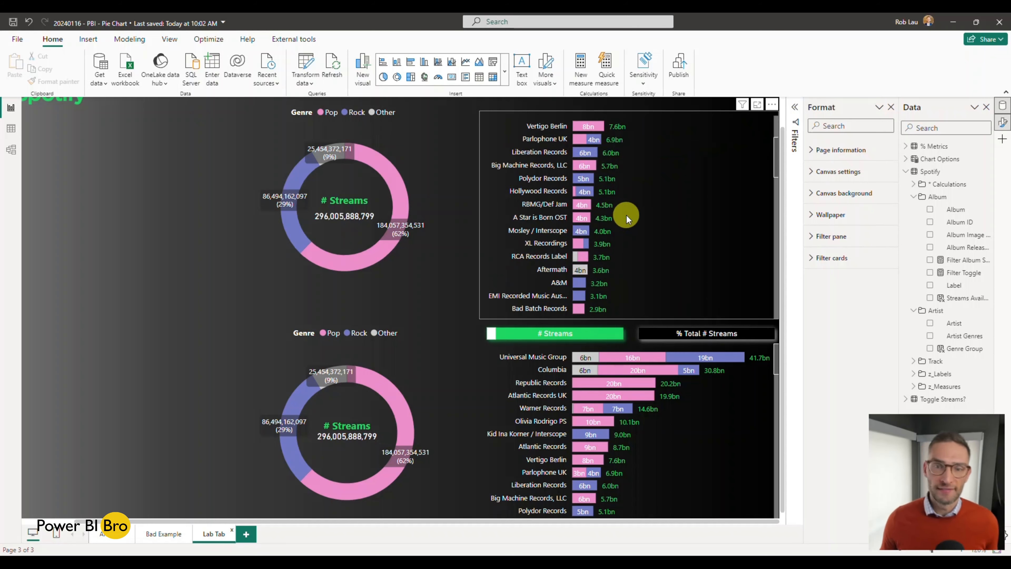
pyautogui.scroll(5, 631, 217)
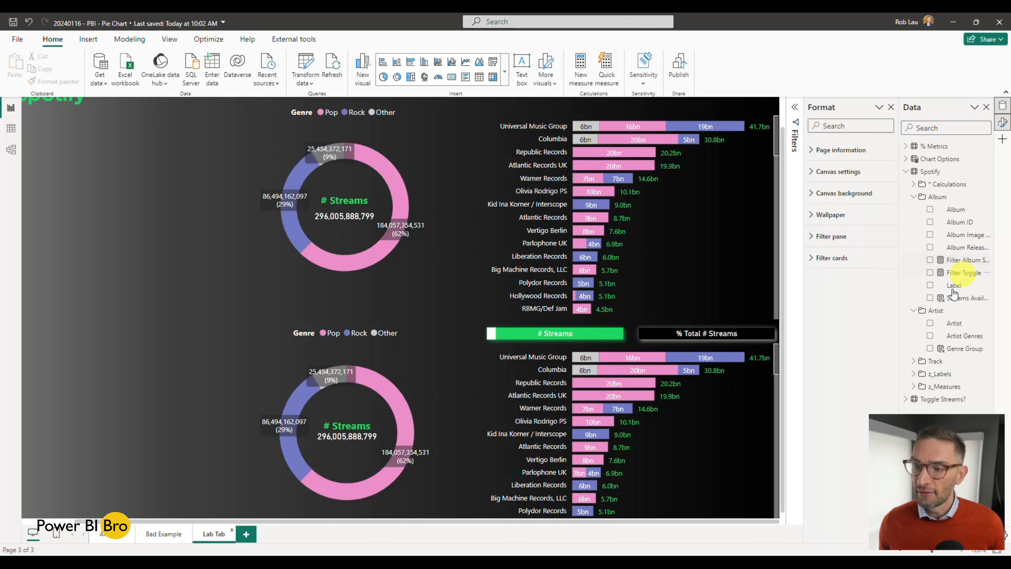
# Examine the DAX formula of the % Total # Streams measure, especially its ALLSELECTED total, and leave the formula unedited
pyautogui.click(914, 184)
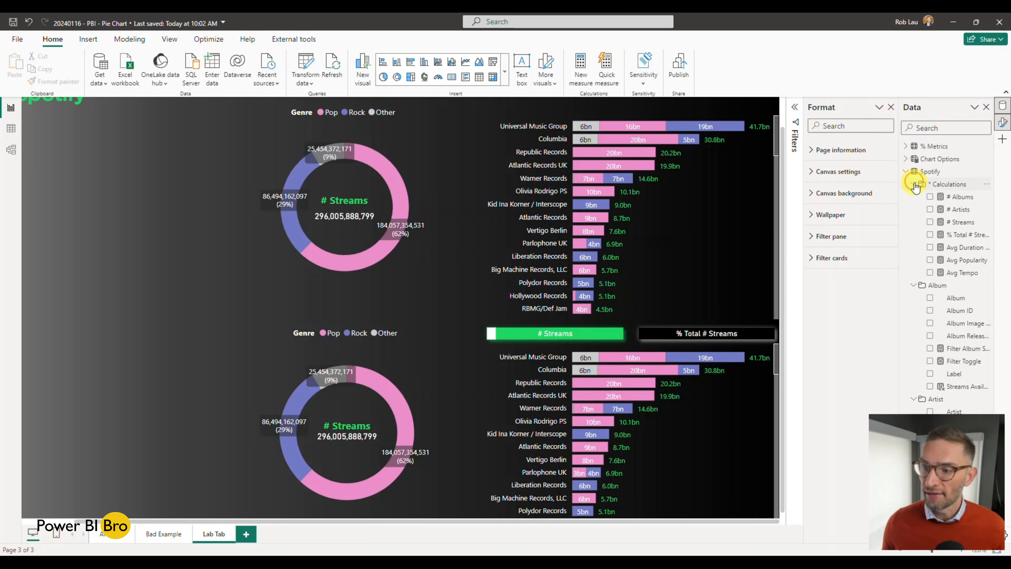
pyautogui.click(960, 234)
pyautogui.scroll(8, 252, 119)
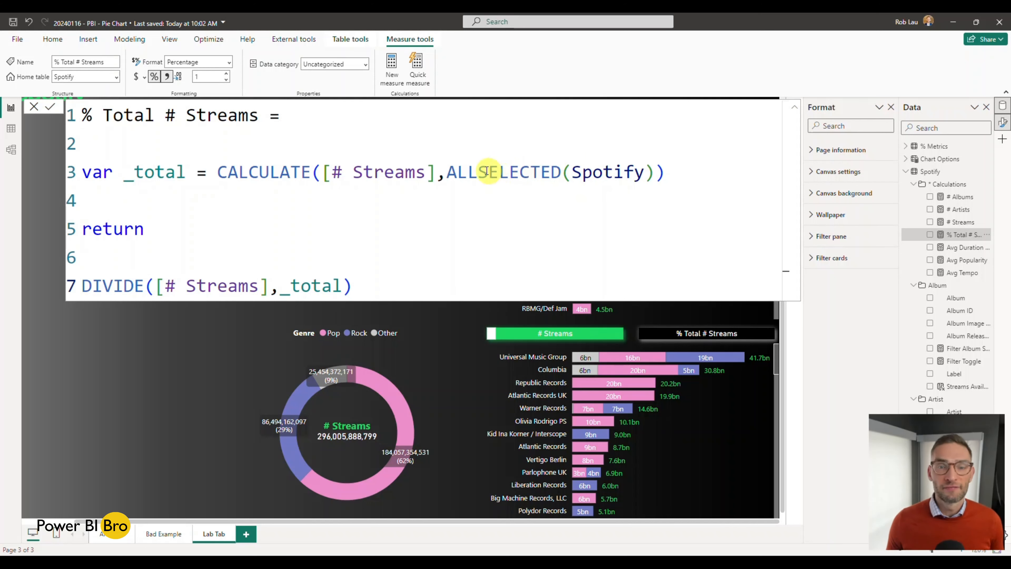
pyautogui.moveTo(462, 173); pyautogui.dragTo(558, 170)
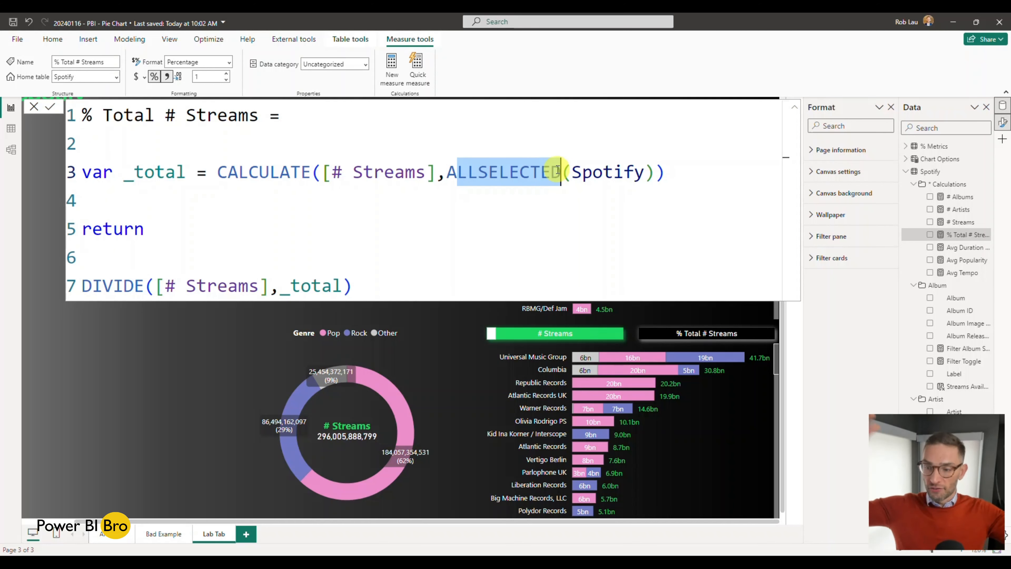
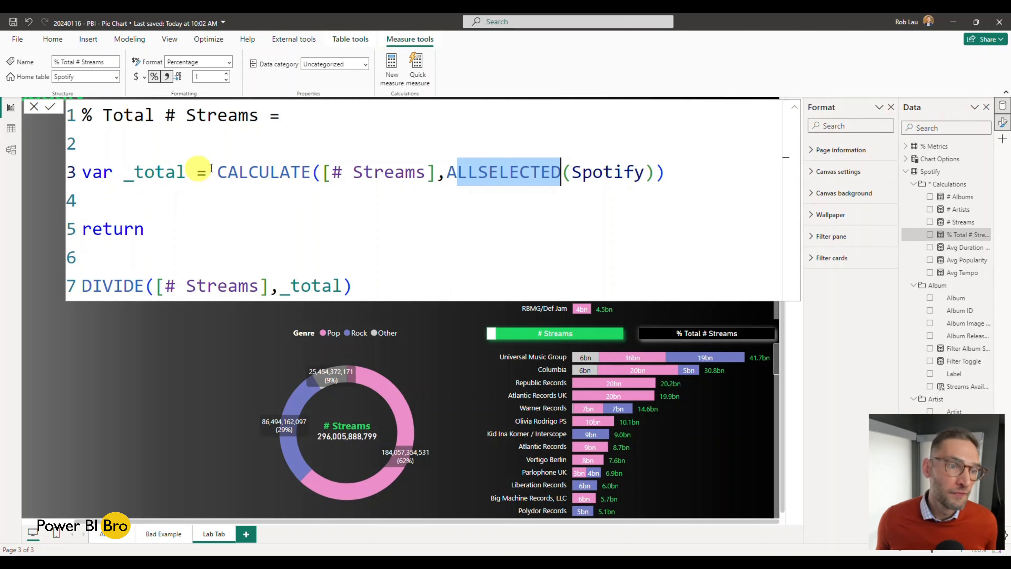
pyautogui.moveTo(217, 171); pyautogui.dragTo(677, 173)
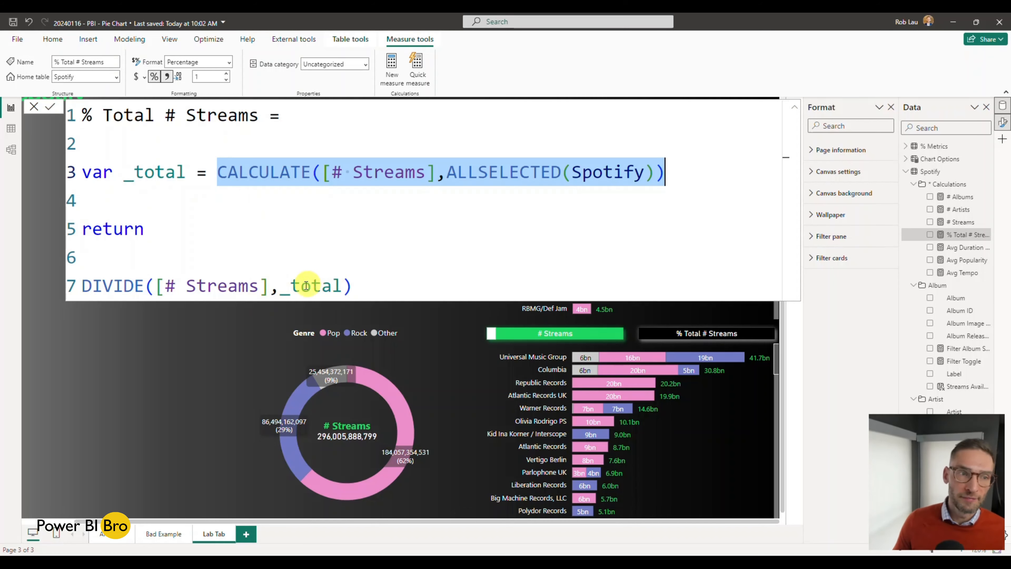
pyautogui.press('Escape')
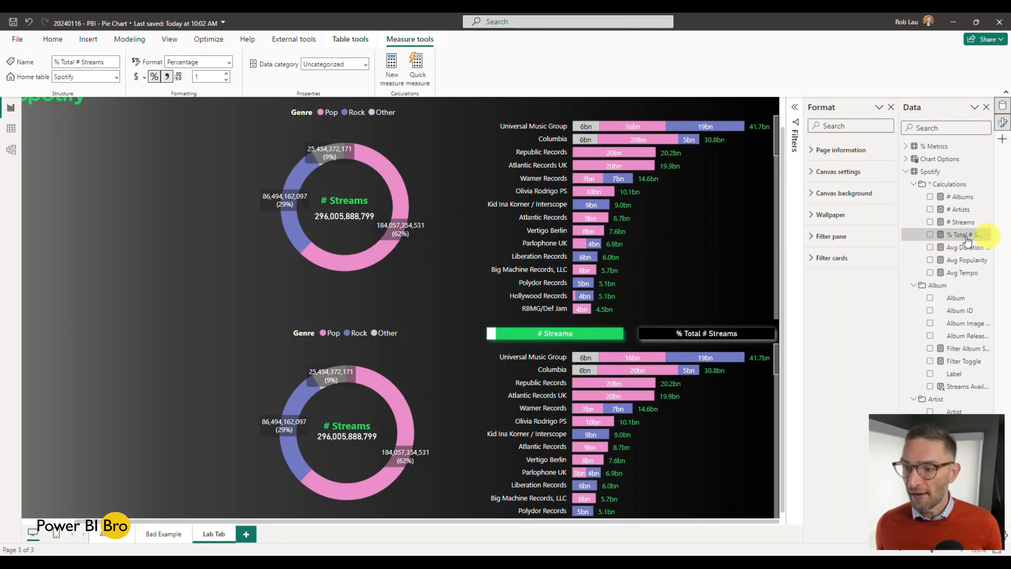
# Replace # Streams with the % Total # Streams measure on the X-axis of the upper label bar chart
pyautogui.click(693, 243)
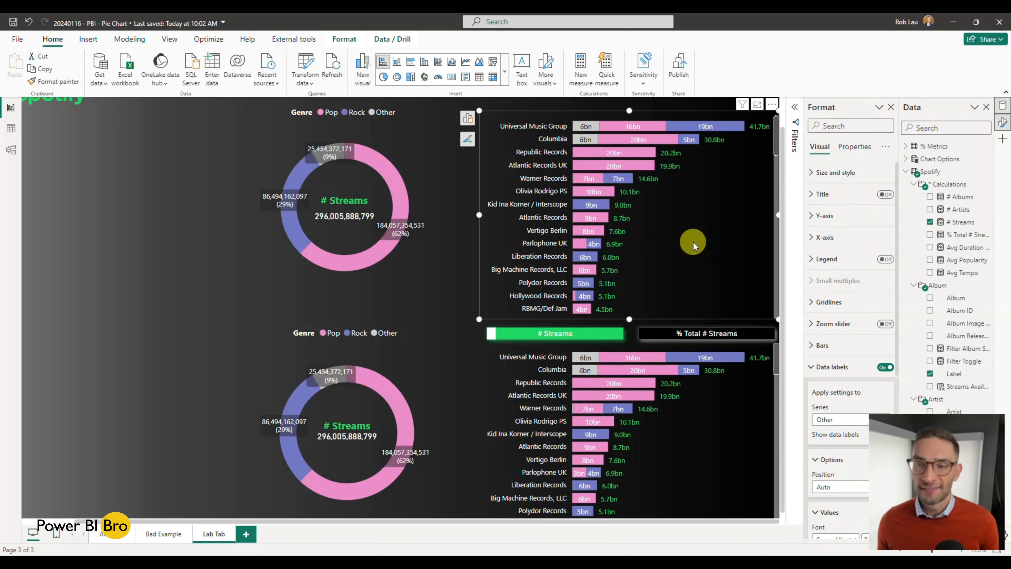
pyautogui.click(470, 120)
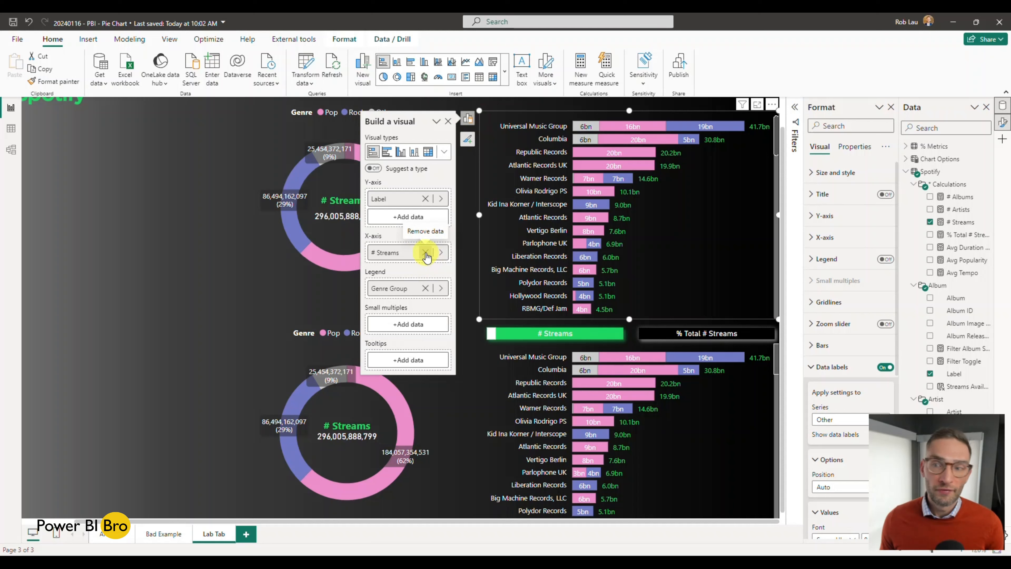
pyautogui.click(425, 254)
pyautogui.click(931, 235)
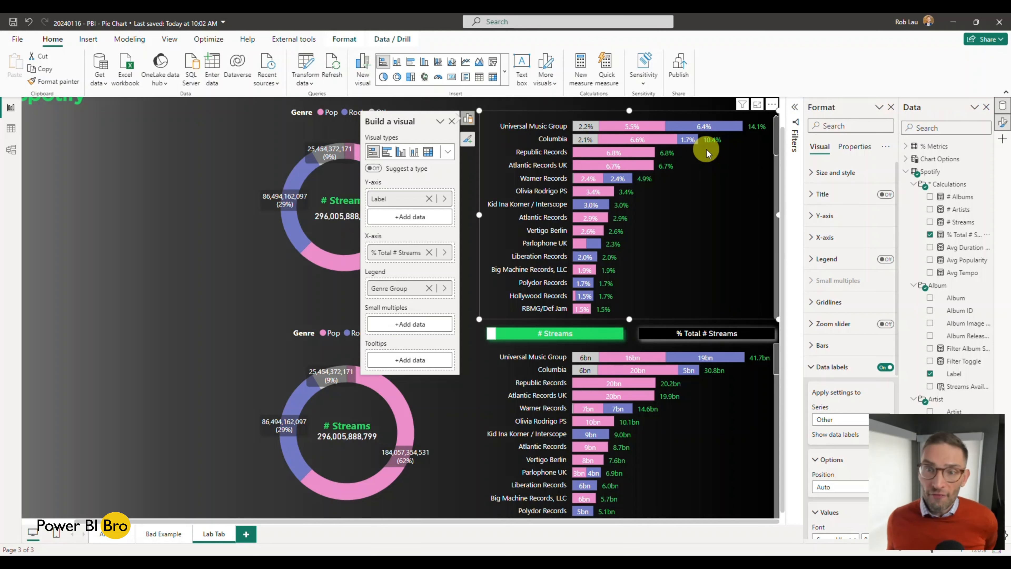
# Test cross-filtering from the upper bar chart with the Columbia label, then clear the selection
pyautogui.click(552, 139)
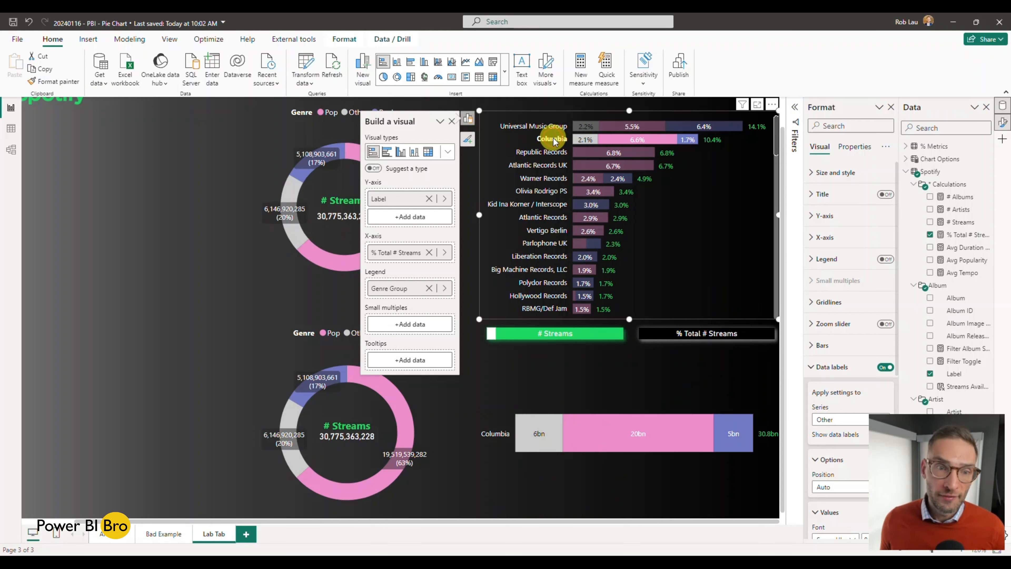
pyautogui.click(452, 121)
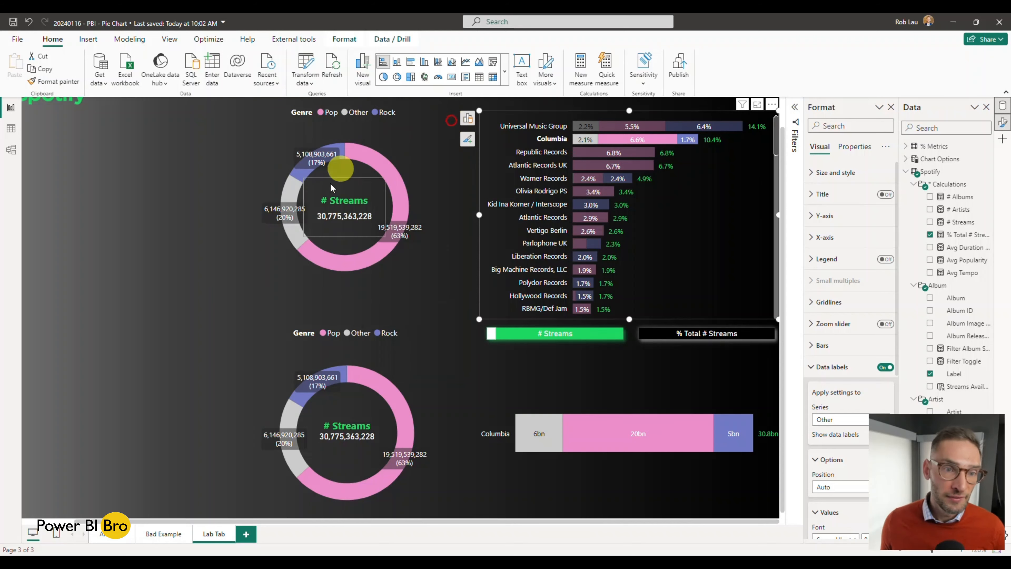
pyautogui.click(552, 139)
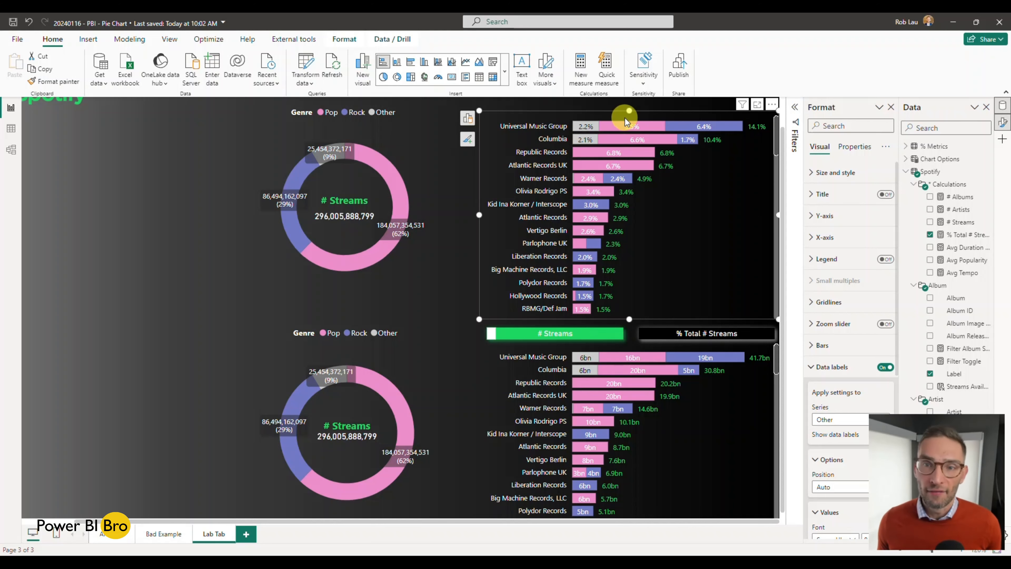
# Shorten the upper bar chart by lowering its upper edge, leaving room above it, and deselect it
pyautogui.moveTo(629, 109); pyautogui.dragTo(630, 124)
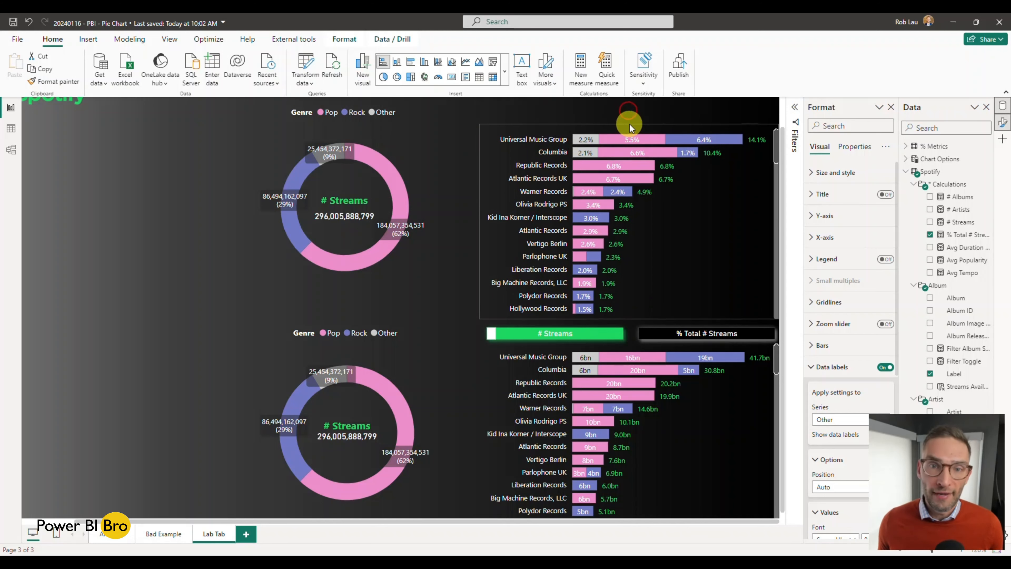
pyautogui.click(572, 114)
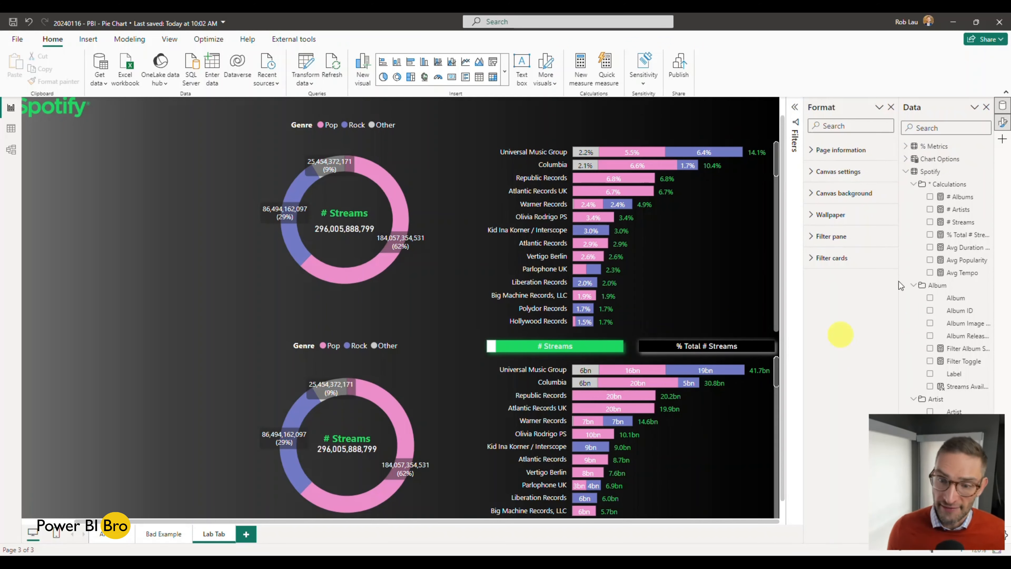
pyautogui.click(478, 150)
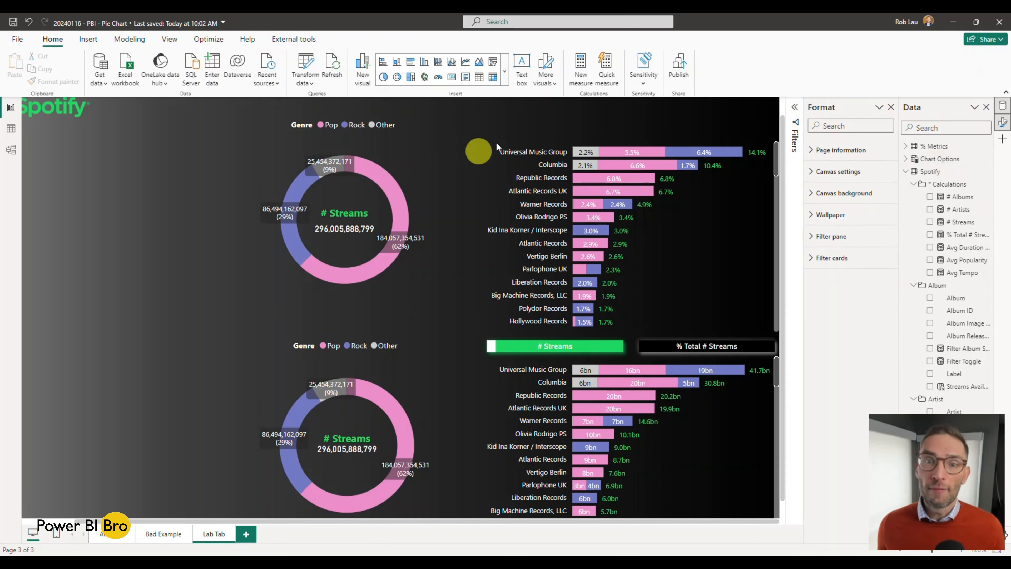
pyautogui.click(531, 122)
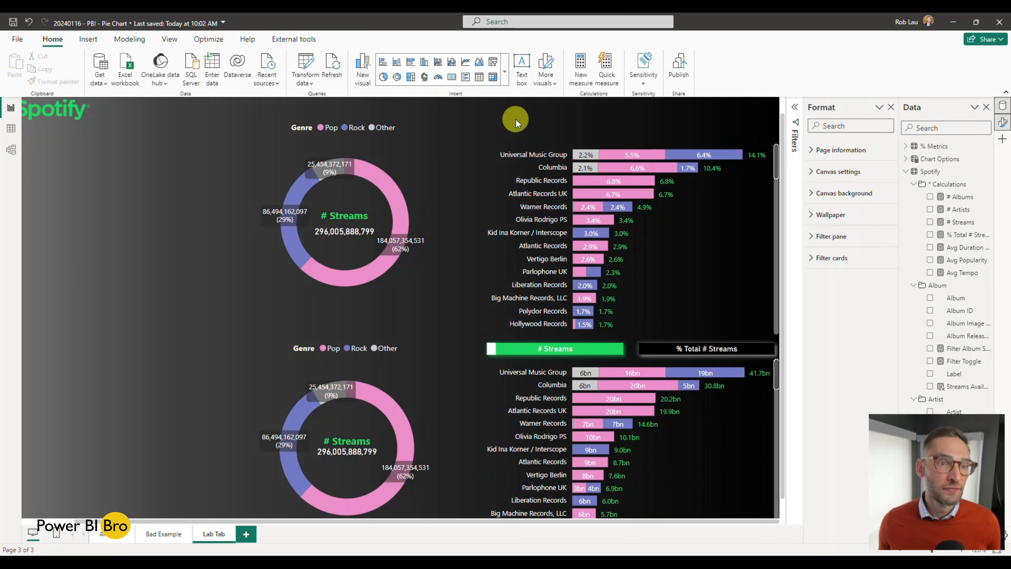
# Start a new fields parameter containing the # Streams and % Total # Streams measures from the Spotify table's calculations
pyautogui.click(133, 40)
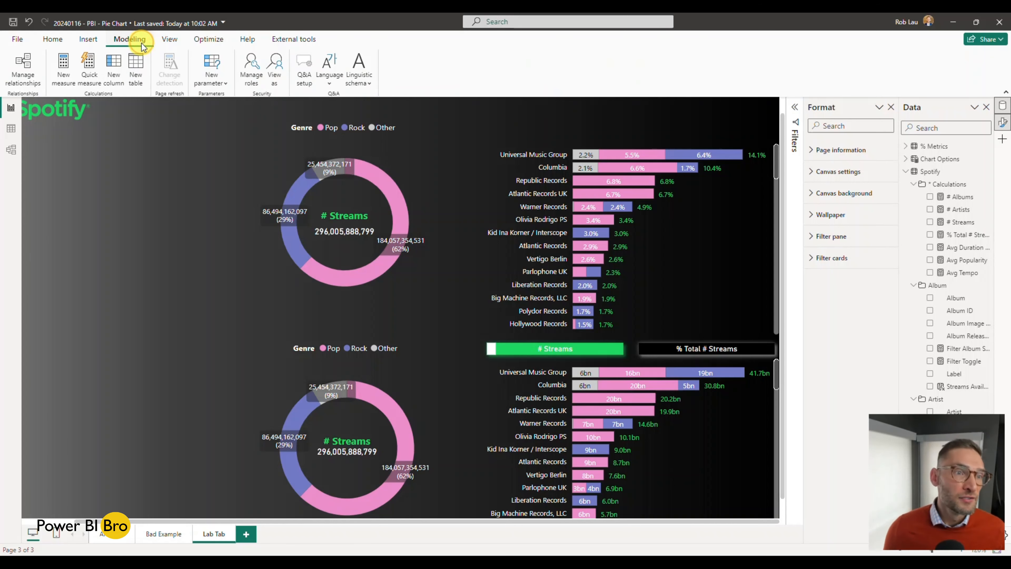
pyautogui.click(211, 76)
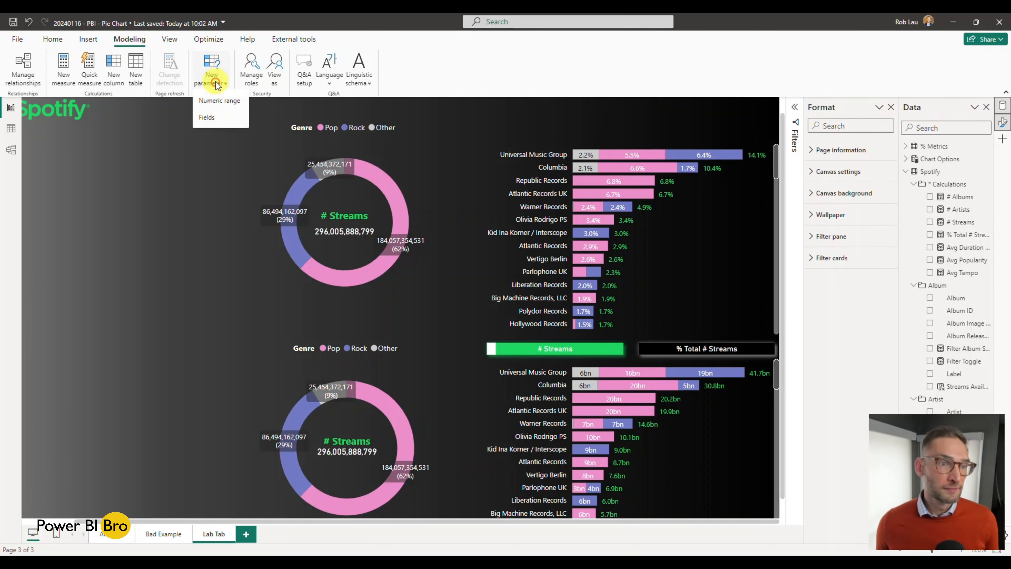
pyautogui.click(213, 118)
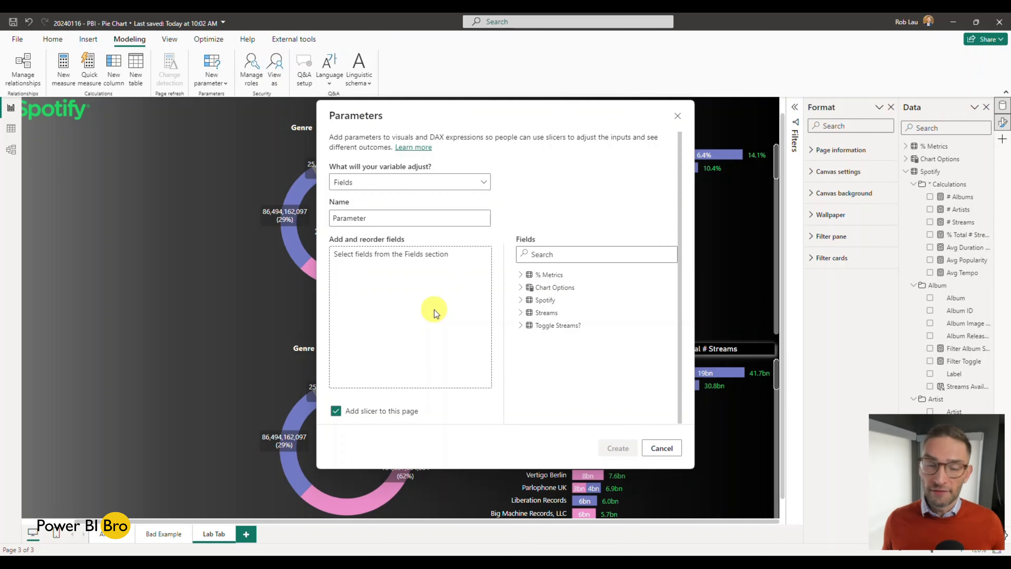
pyautogui.click(521, 290)
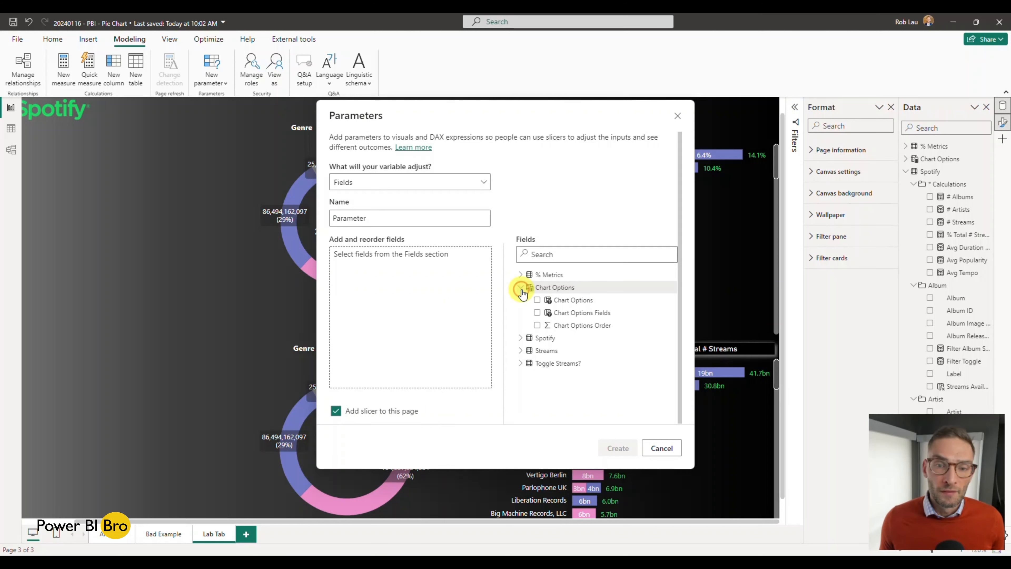
pyautogui.click(522, 289)
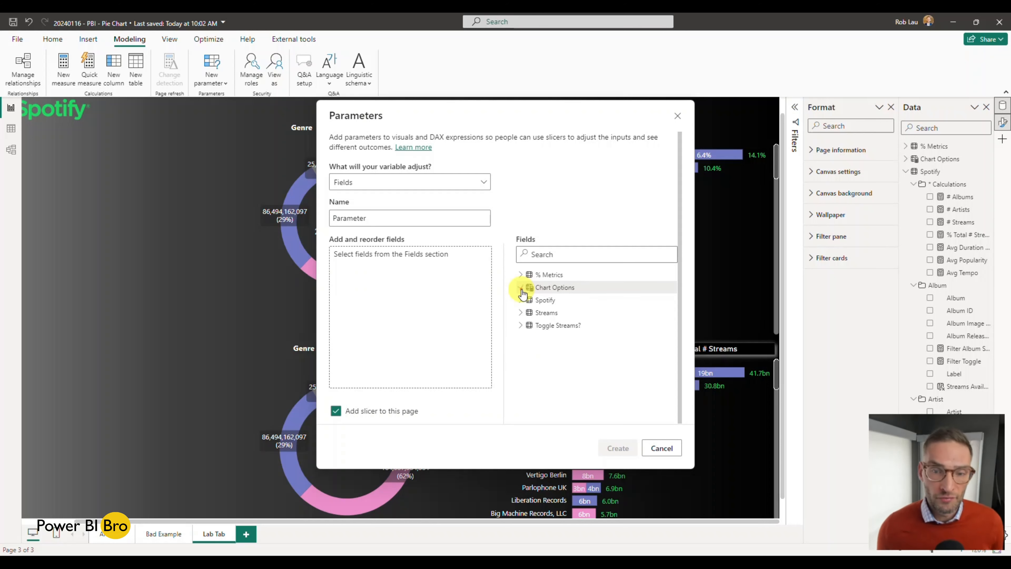
pyautogui.click(522, 301)
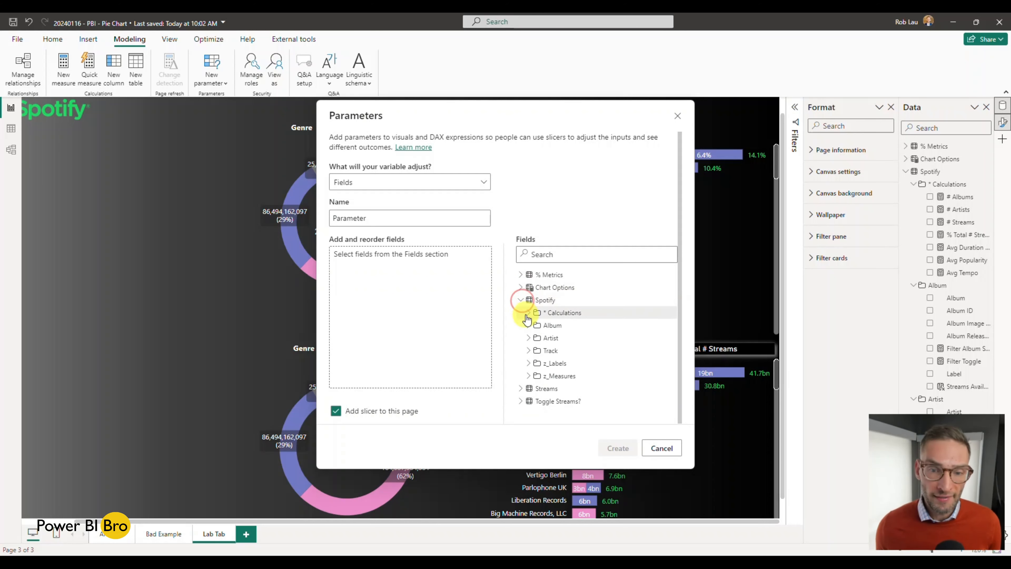
pyautogui.click(527, 312)
pyautogui.scroll(-1, 531, 319)
pyautogui.click(544, 327)
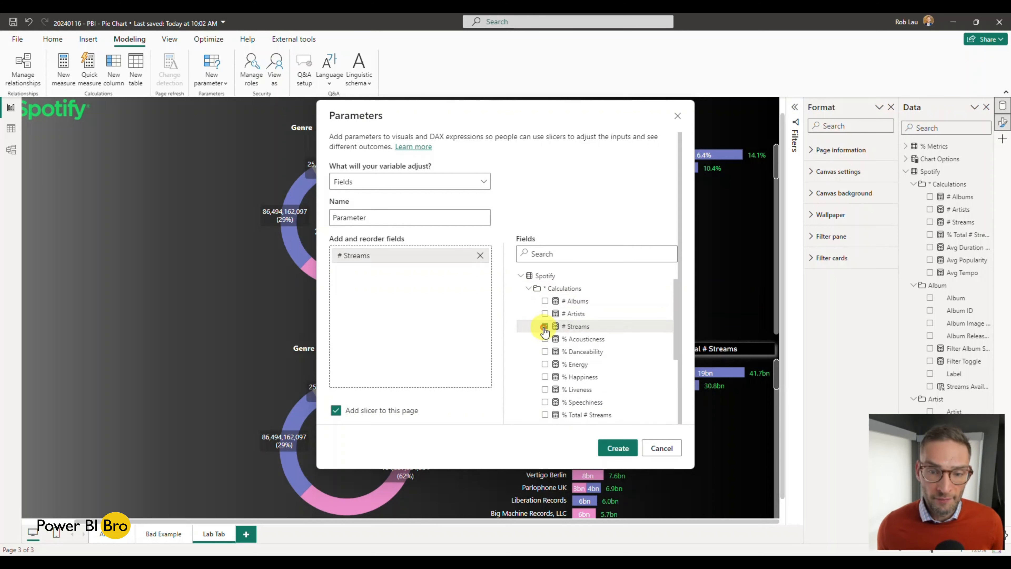
pyautogui.scroll(-1, 552, 338)
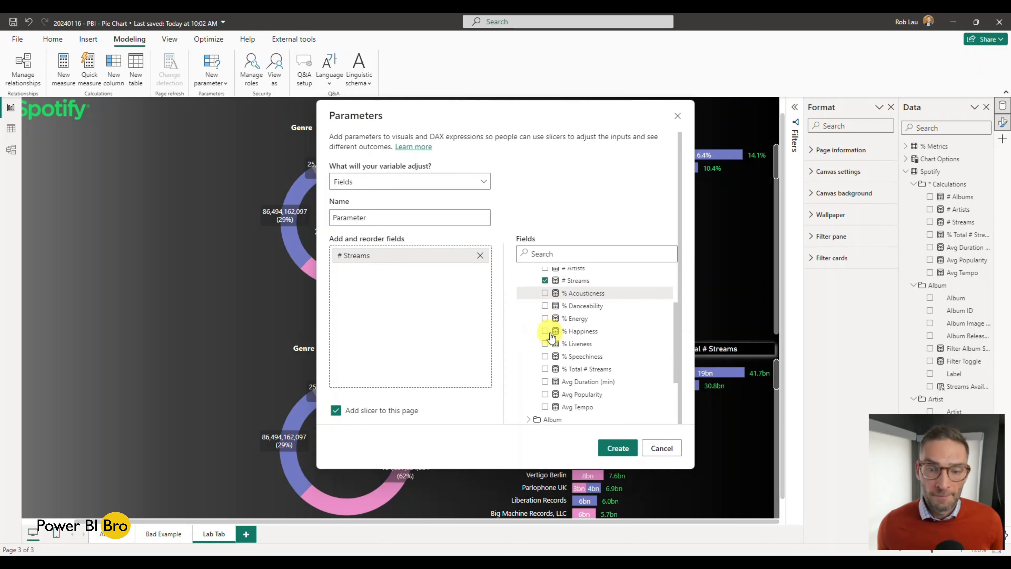
pyautogui.click(545, 368)
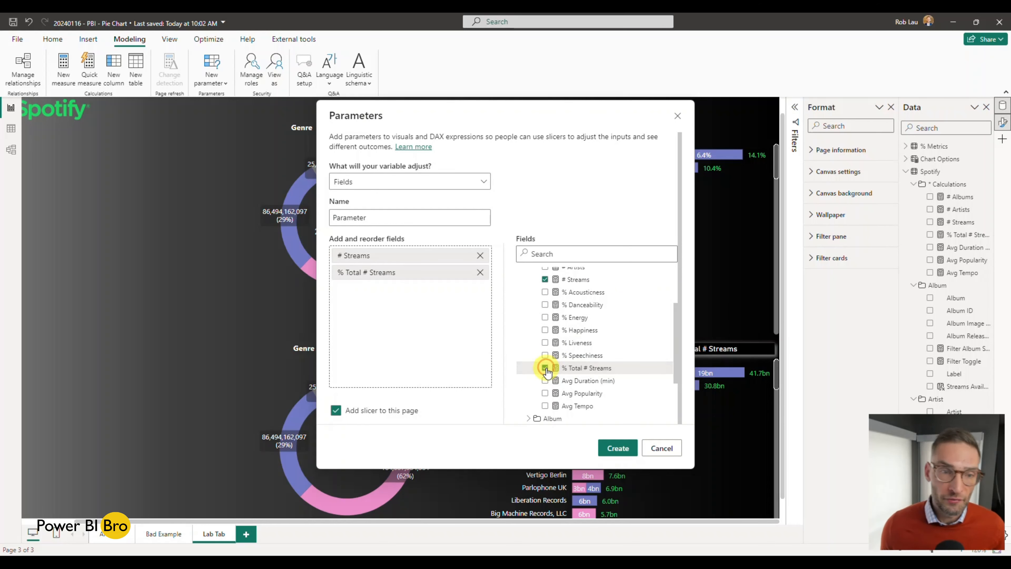
# Name the parameter Chart Selection, create it with a page slicer, and move the slicer over the upper donut
pyautogui.doubleClick(389, 218)
pyautogui.write('Cha')
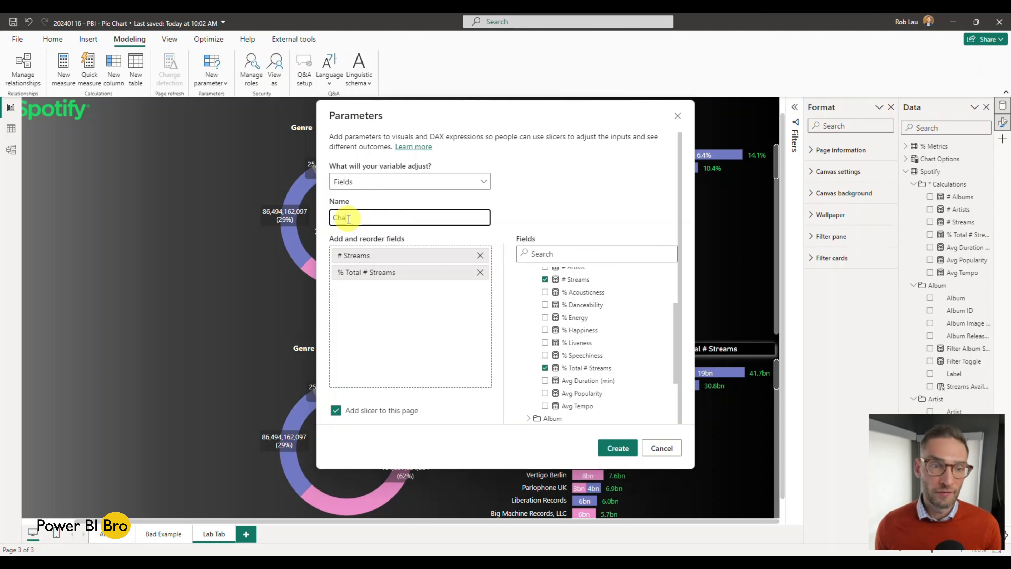
pyautogui.write('rt Selection')
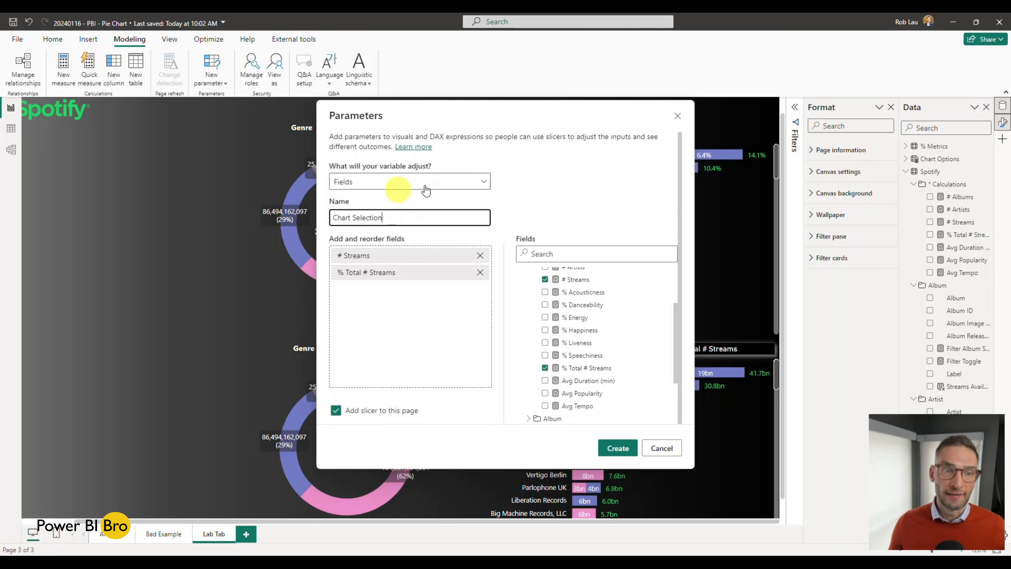
pyautogui.click(614, 446)
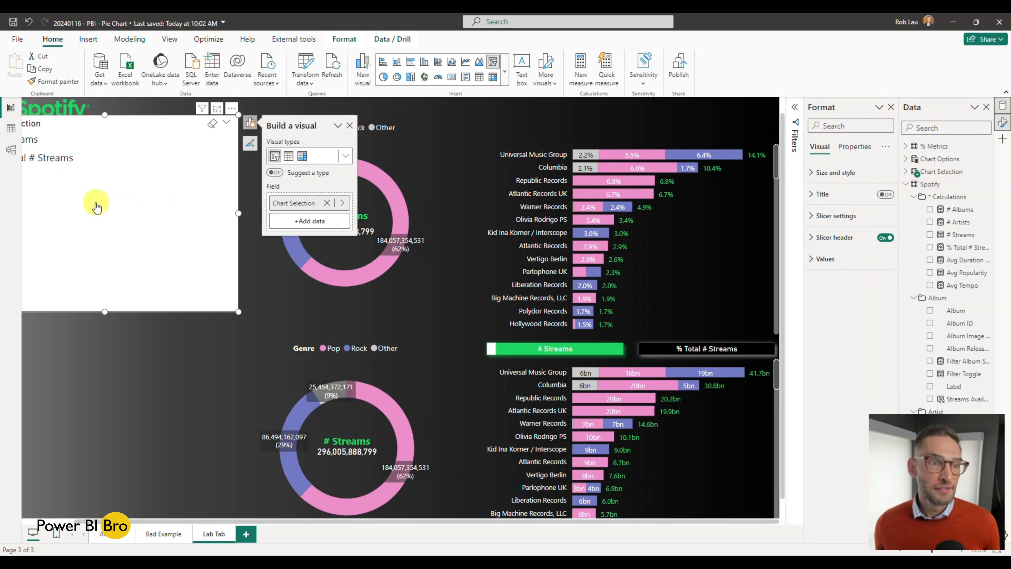
pyautogui.moveTo(115, 196); pyautogui.dragTo(622, 229)
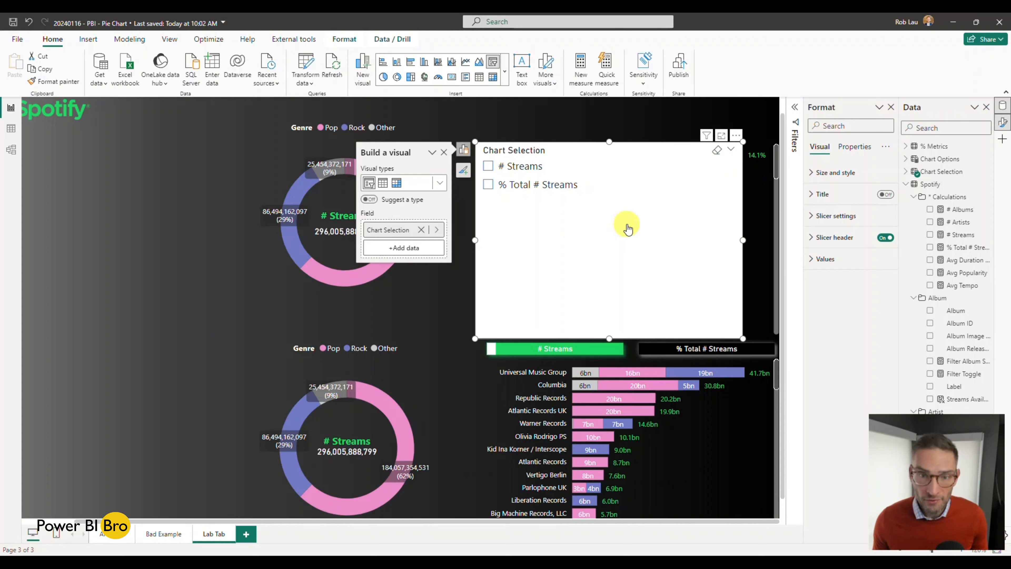
pyautogui.moveTo(623, 227); pyautogui.dragTo(295, 230)
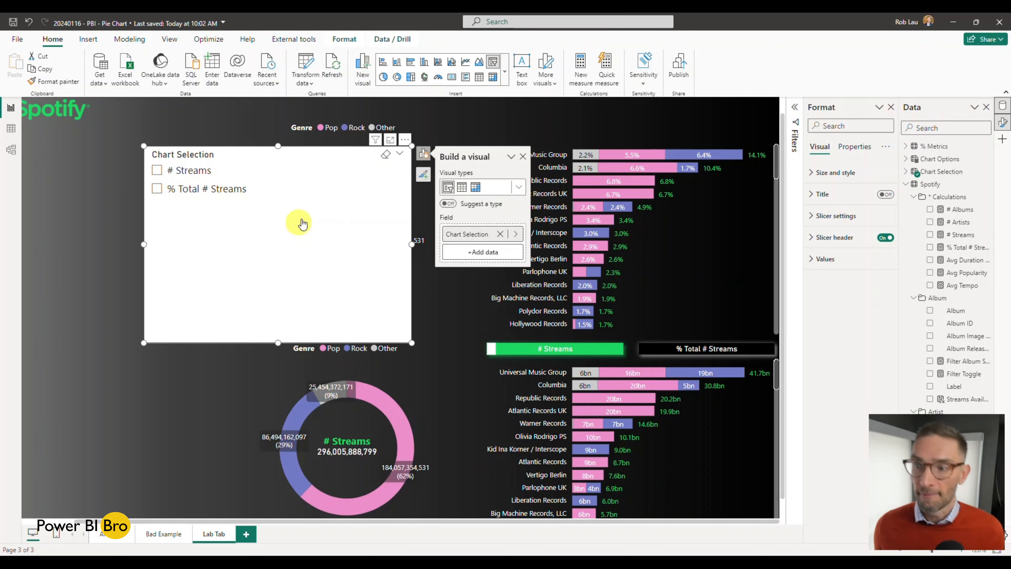
# Replace % Total # Streams with the Chart Selection parameter on the X-axis of the upper bar chart
pyautogui.click(906, 172)
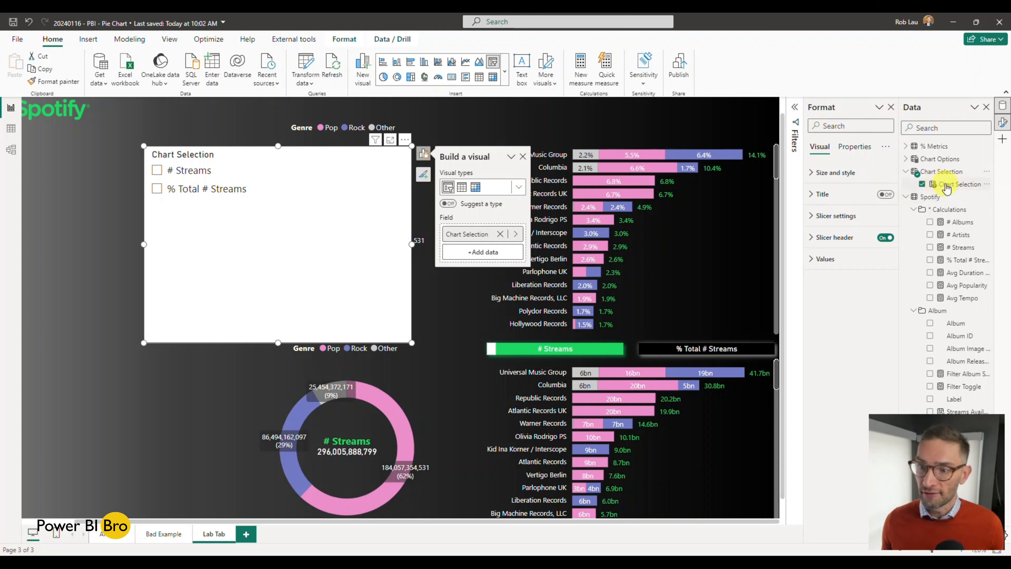
pyautogui.click(700, 267)
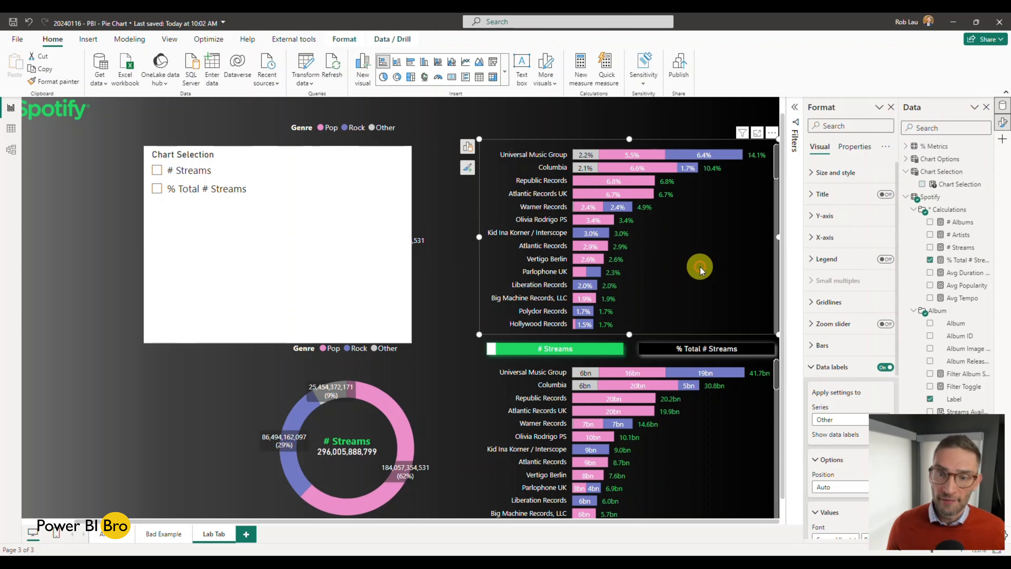
pyautogui.click(468, 147)
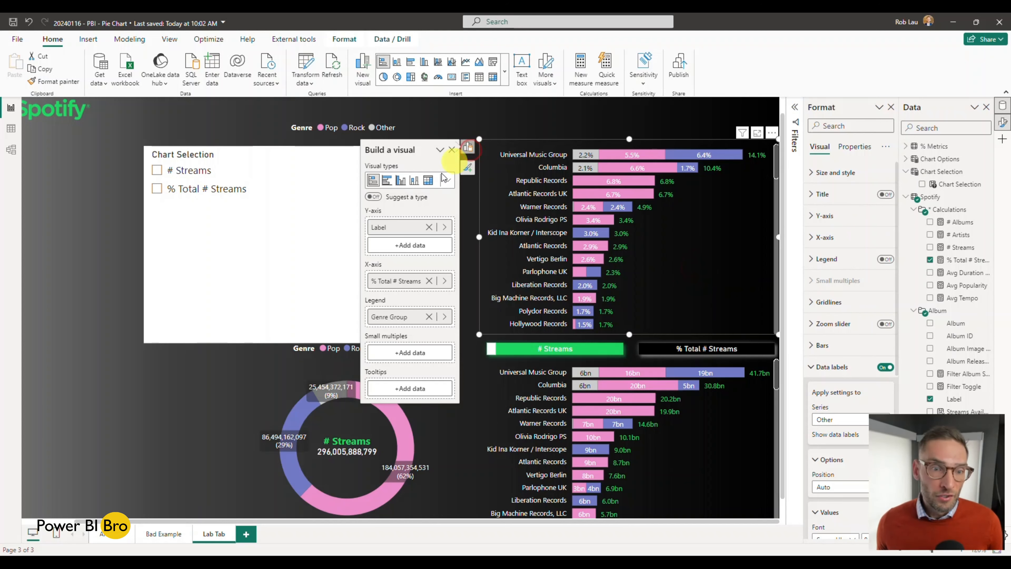
pyautogui.click(407, 289)
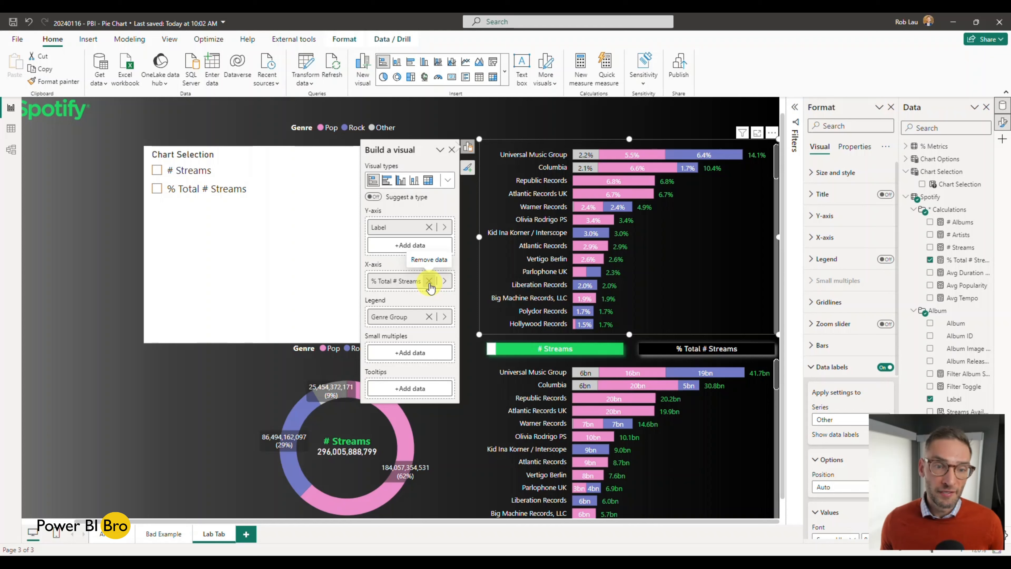
pyautogui.click(429, 282)
pyautogui.moveTo(964, 191); pyautogui.dragTo(421, 283)
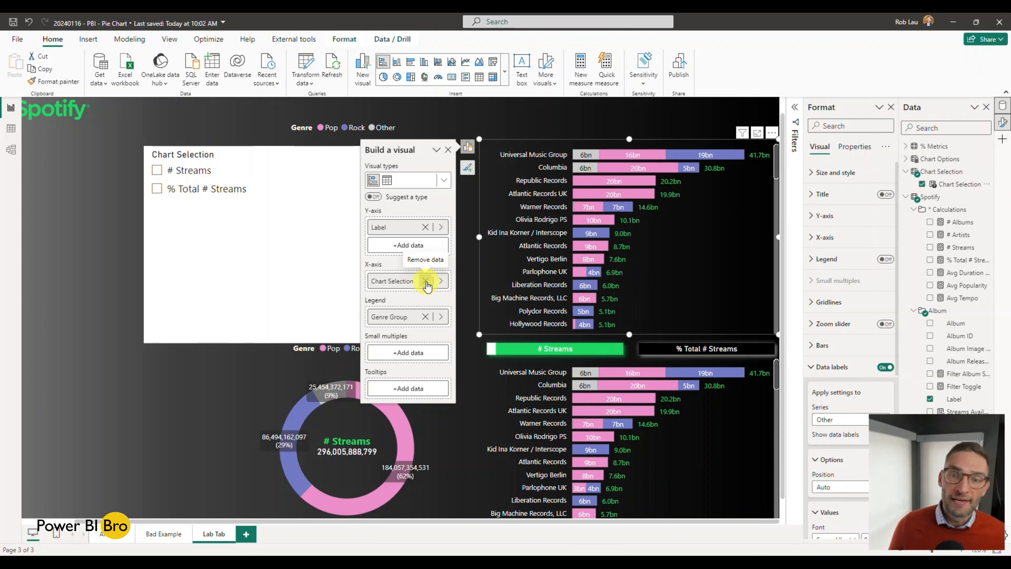
# Test the Chart Selection slicer by switching the upper bar chart between # Streams and % Total # Streams, ending on % Total # Streams
pyautogui.click(294, 260)
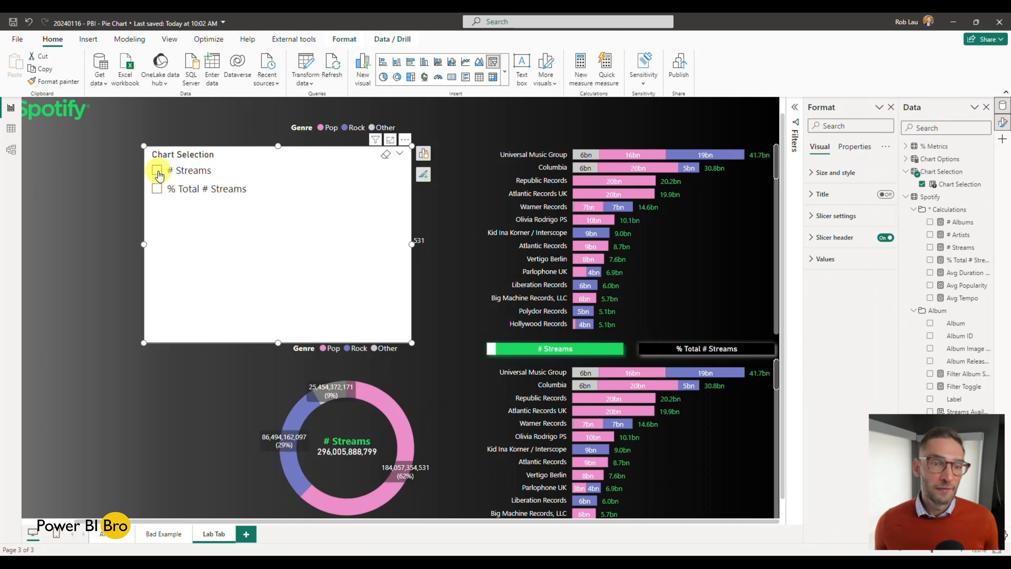
pyautogui.click(157, 189)
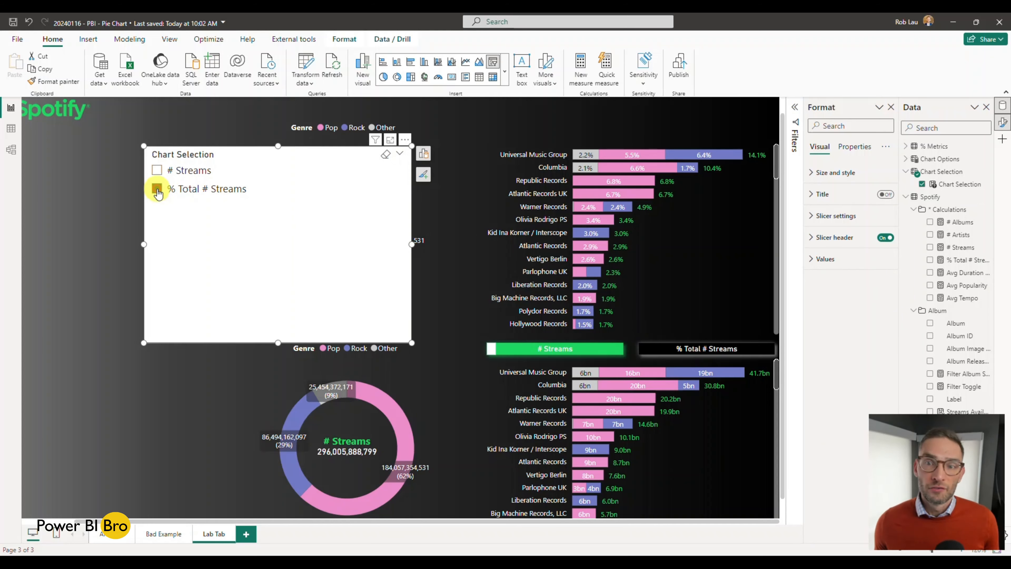
pyautogui.click(157, 170)
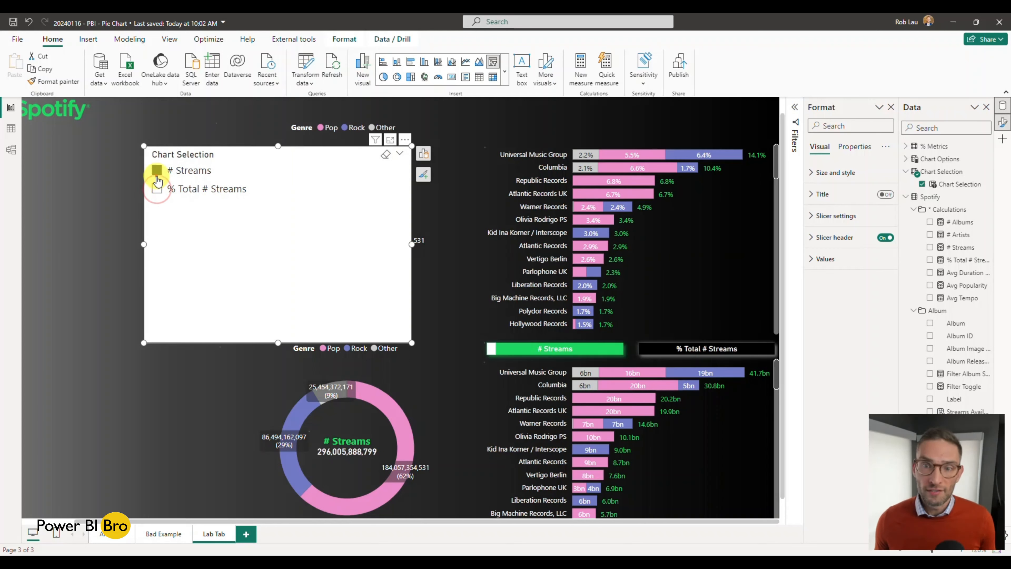
pyautogui.click(158, 189)
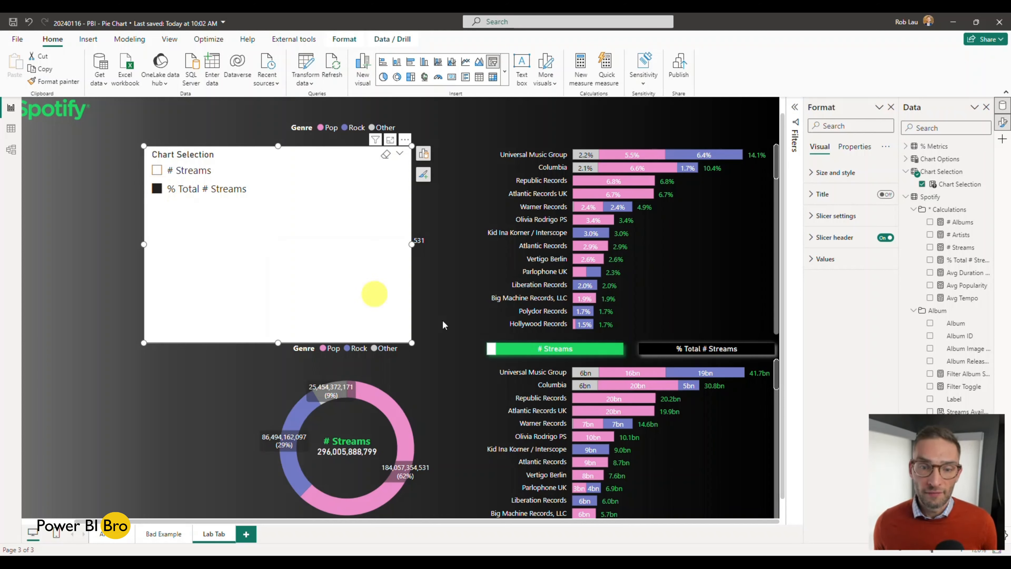
# Move the Chart Selection slicer over the upper bar chart and turn off its background
pyautogui.moveTo(280, 286); pyautogui.dragTo(619, 270)
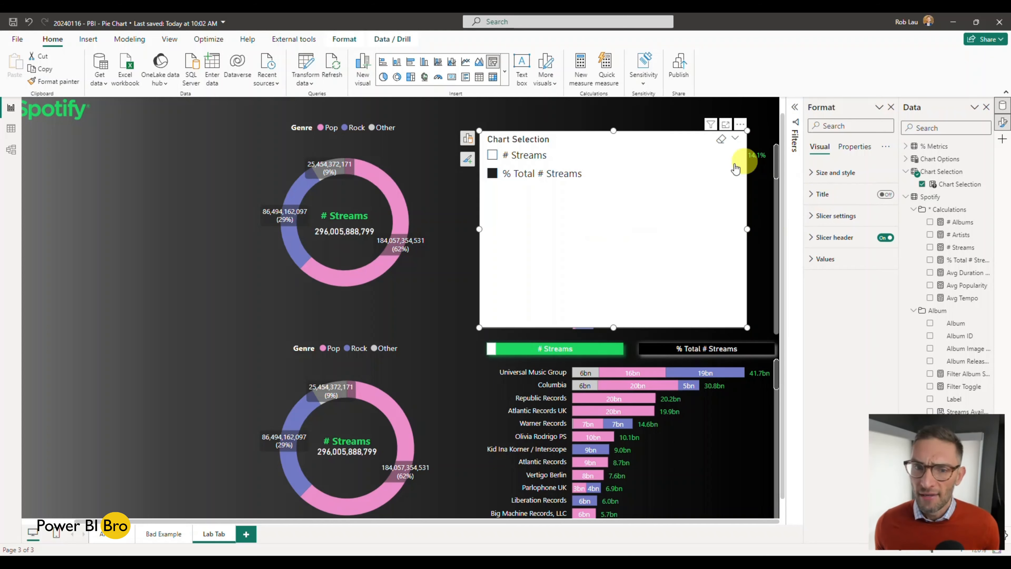
pyautogui.click(816, 173)
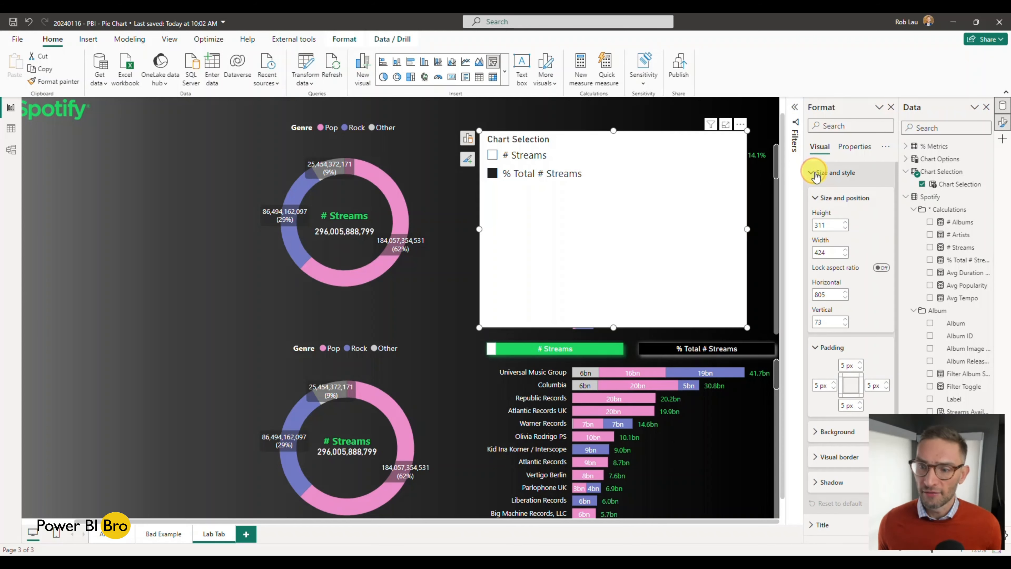
pyautogui.scroll(-3, 856, 319)
pyautogui.click(881, 371)
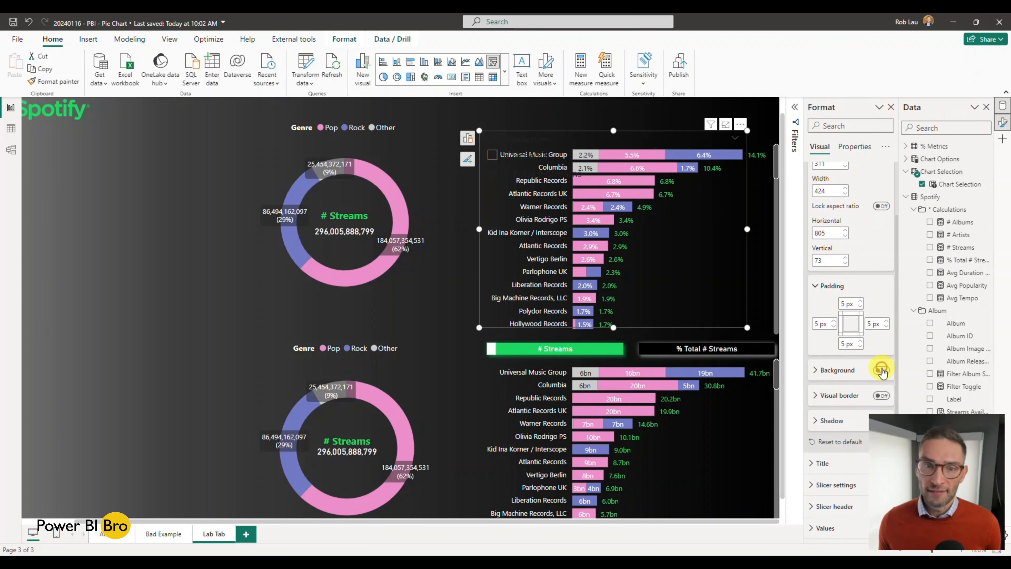
# Convert the Chart Selection slicer to the button-style slicer visual and reduce its height to about 192
pyautogui.click(504, 78)
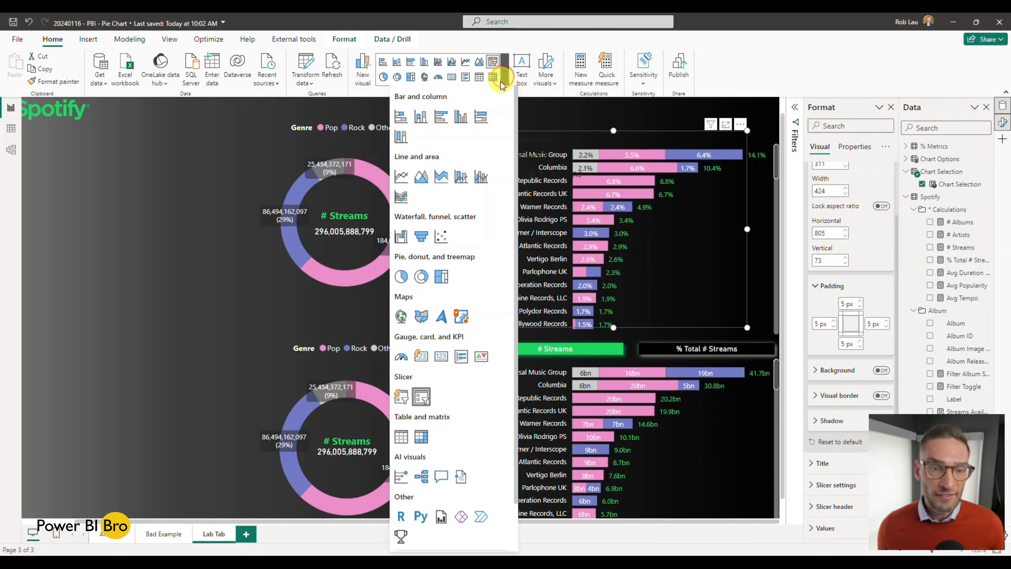
pyautogui.click(403, 400)
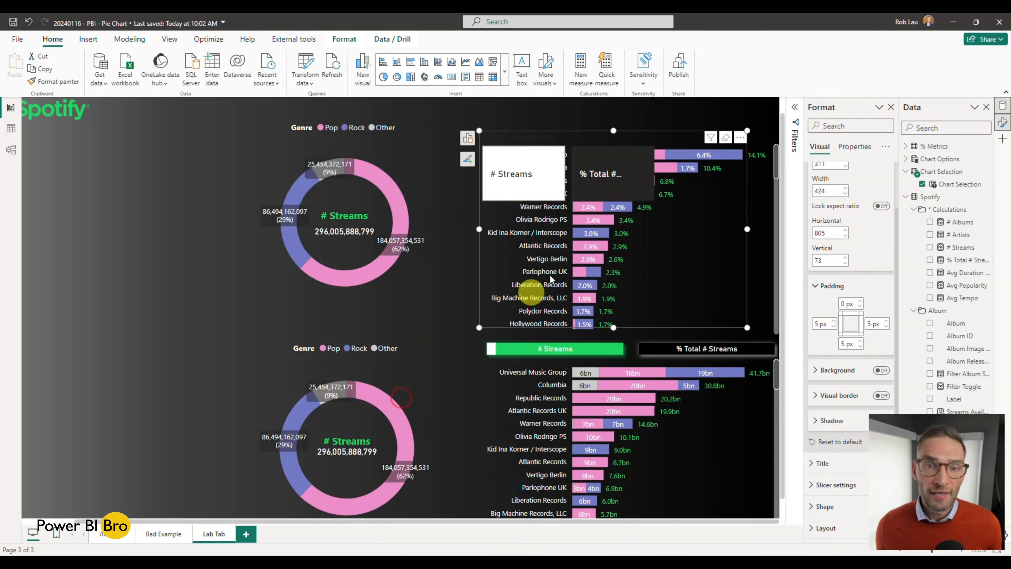
pyautogui.moveTo(614, 326); pyautogui.dragTo(647, 254)
# Set the Chart Selection slicer's layout to 1 row and 2 columns
pyautogui.scroll(2, 840, 201)
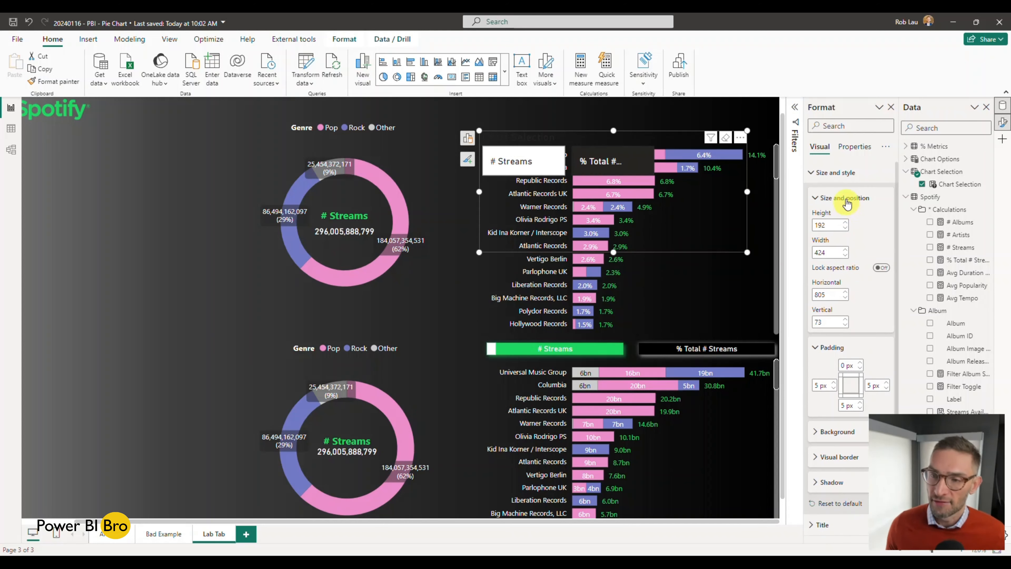
pyautogui.click(812, 173)
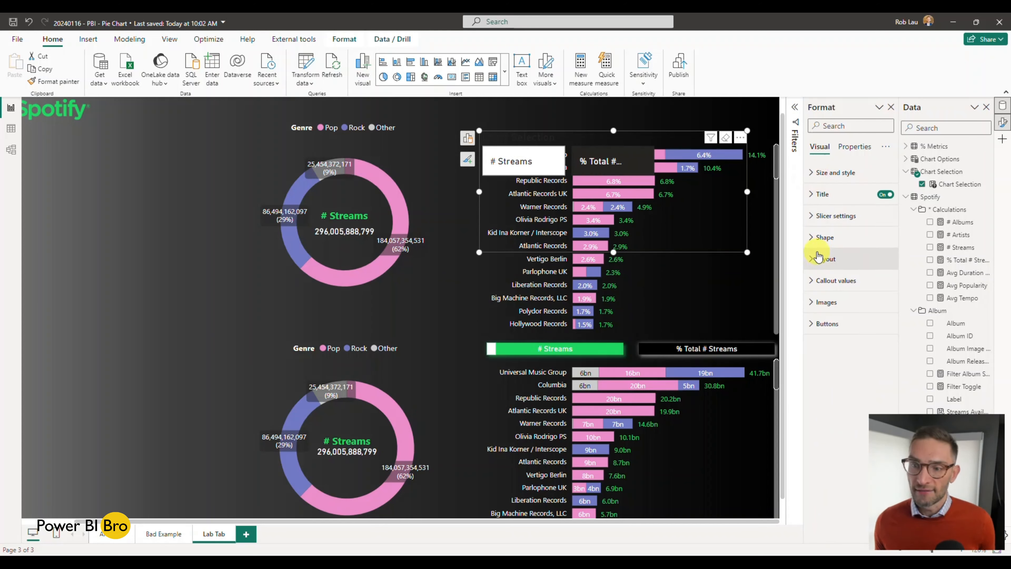
pyautogui.click(816, 260)
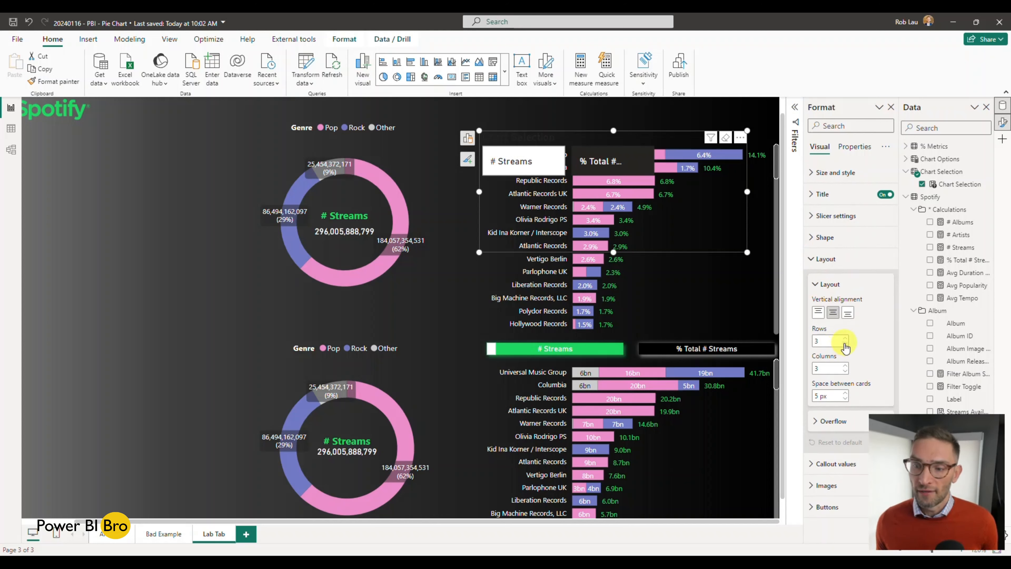
pyautogui.click(845, 344)
pyautogui.click(845, 344)
pyautogui.click(845, 372)
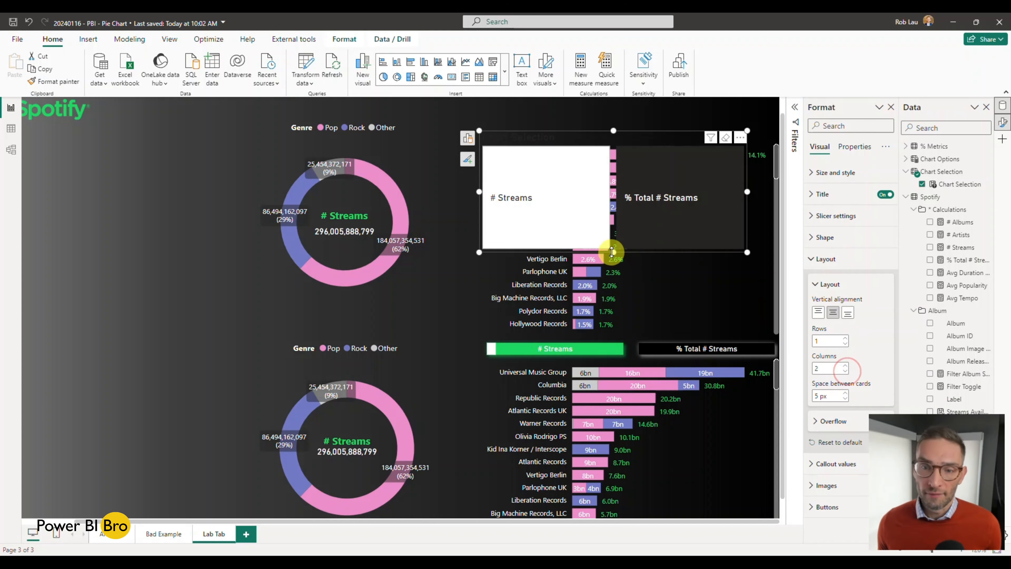
# Shorten the Chart Selection slicer to a narrow button strip and turn off its title
pyautogui.moveTo(612, 251); pyautogui.dragTo(615, 177)
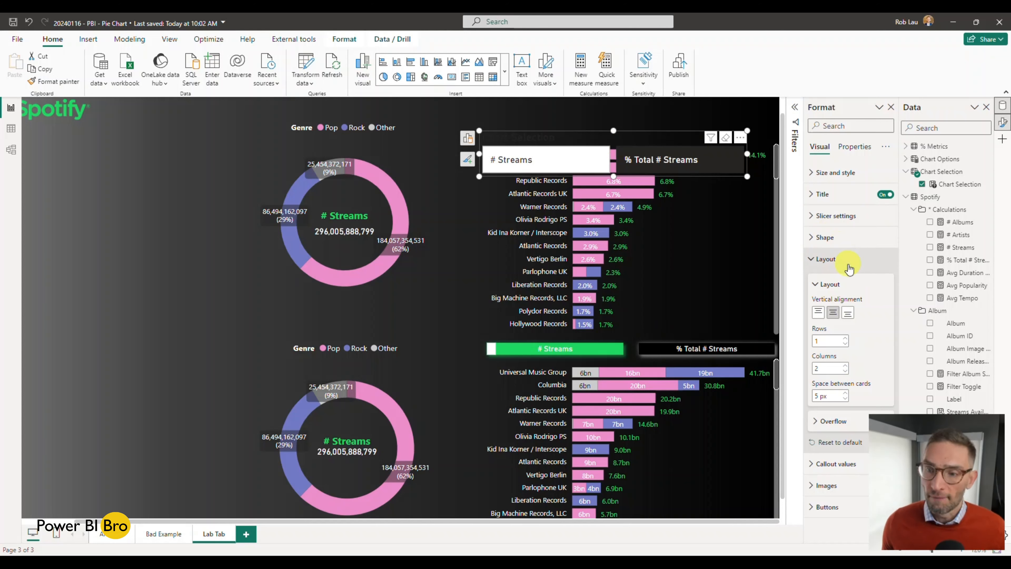
pyautogui.click(885, 194)
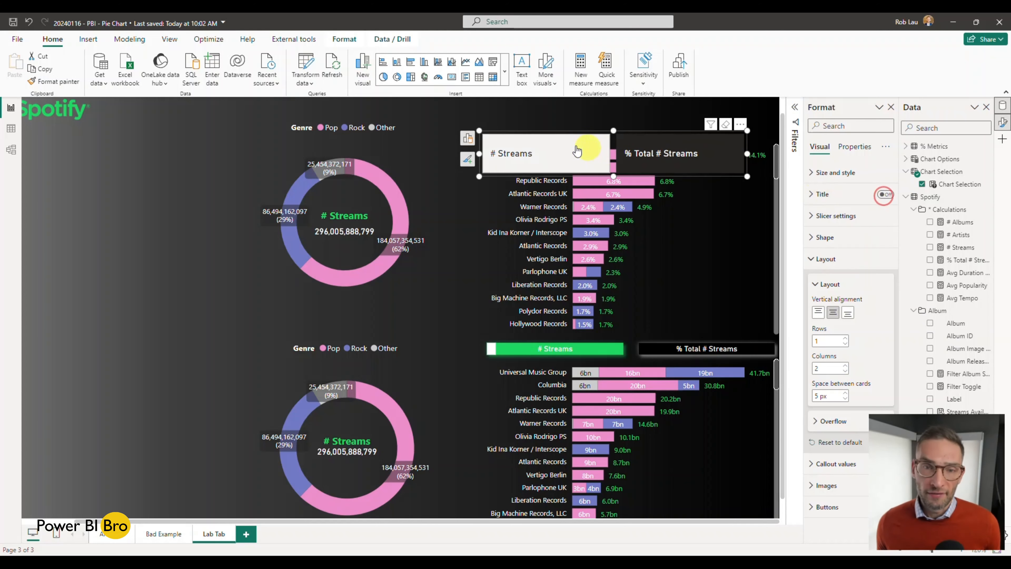
pyautogui.click(811, 260)
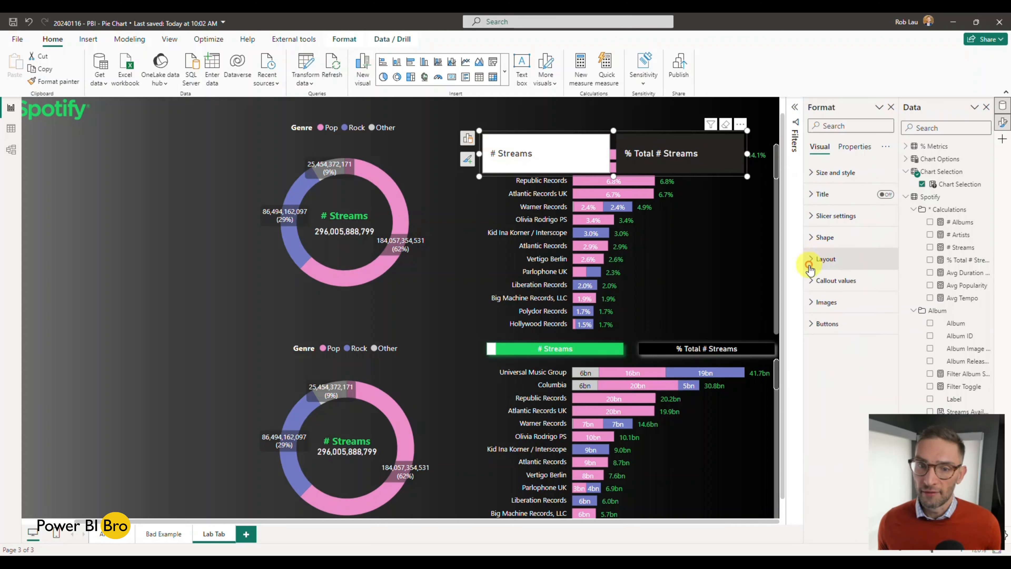
# Open the slicer's button formatting settings, check the Bad Example page, and return to the Lab Tab page
pyautogui.click(815, 324)
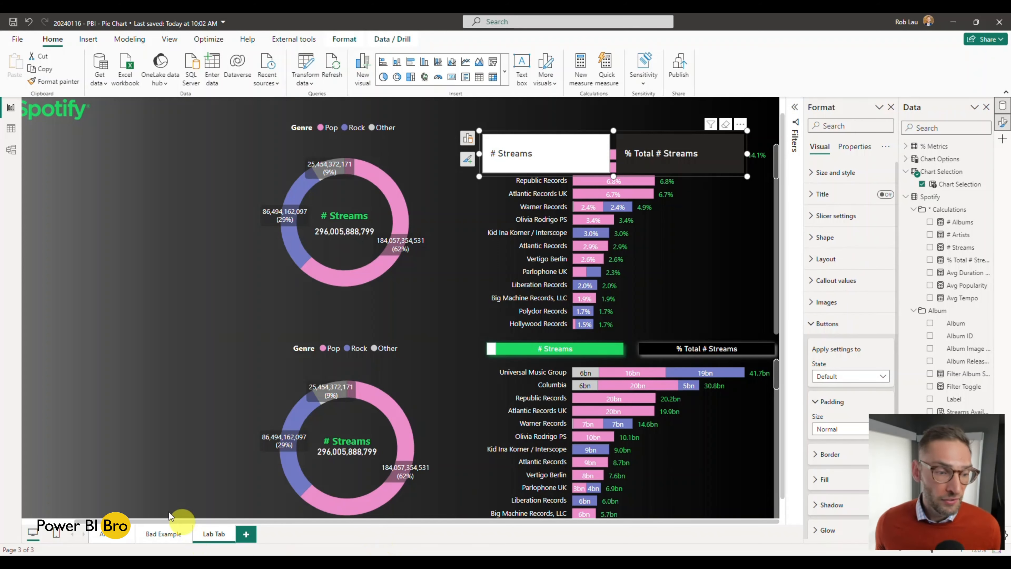
pyautogui.click(151, 536)
pyautogui.click(108, 536)
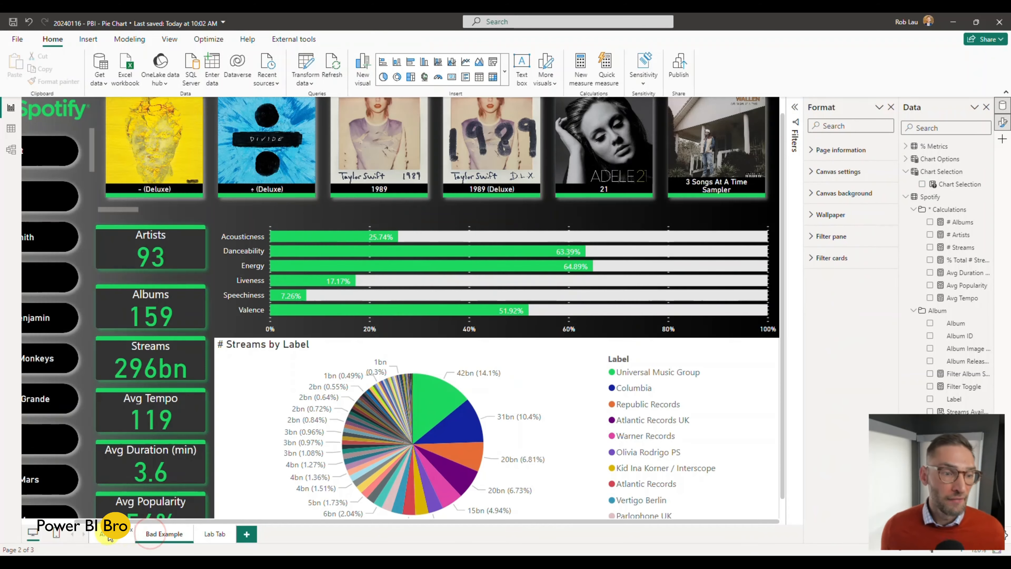
pyautogui.click(214, 535)
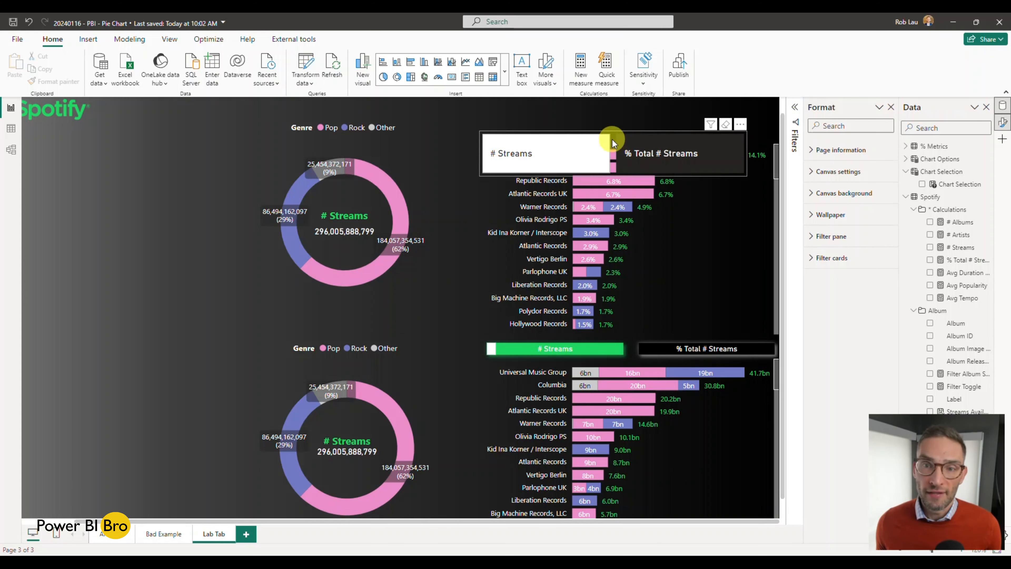
# Move the Chart Selection slicer just above the upper bar chart and reduce its height to clear the bars
pyautogui.moveTo(612, 139); pyautogui.dragTo(620, 116)
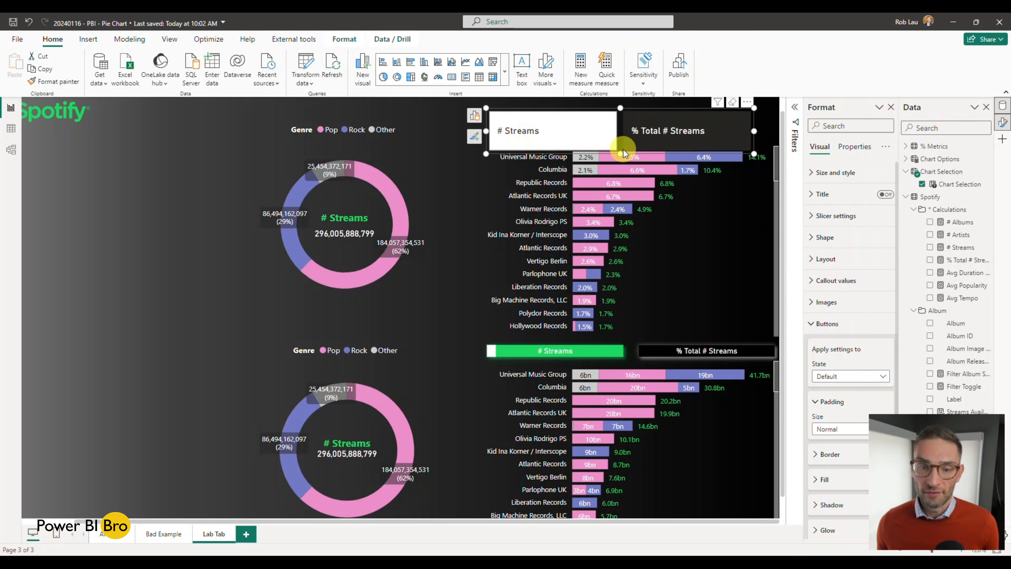
pyautogui.moveTo(623, 149); pyautogui.dragTo(623, 138)
pyautogui.scroll(-2, 820, 316)
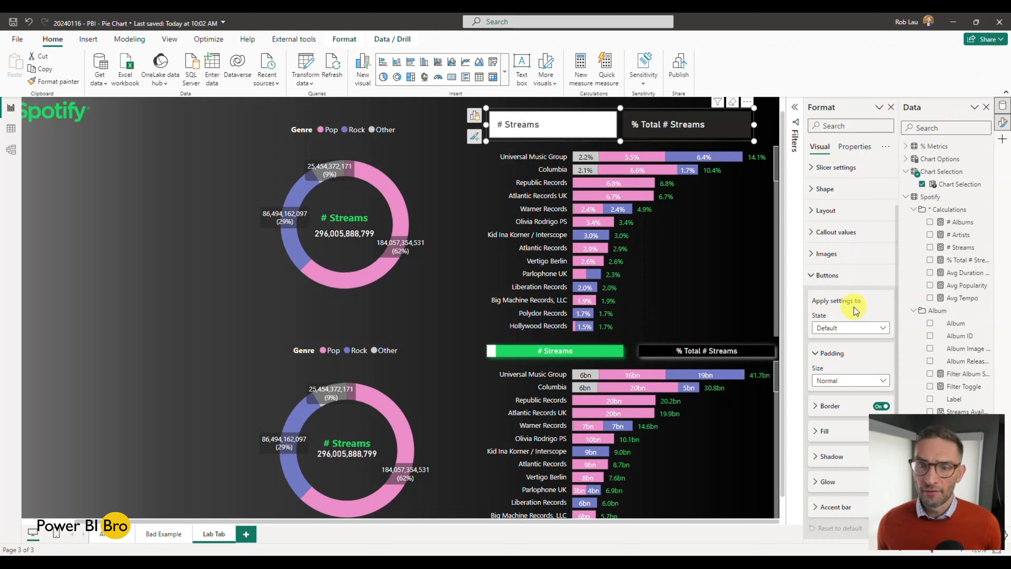
pyautogui.moveTo(620, 138); pyautogui.dragTo(624, 134)
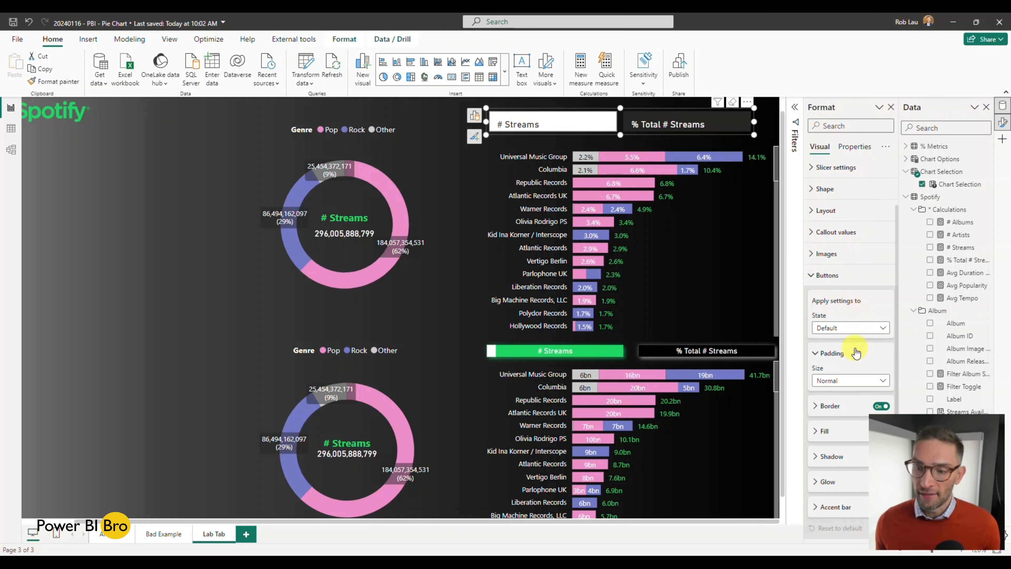
# Switch the slicer buttons' padding size to Custom and set the top and bottom padding to 0 px
pyautogui.click(844, 380)
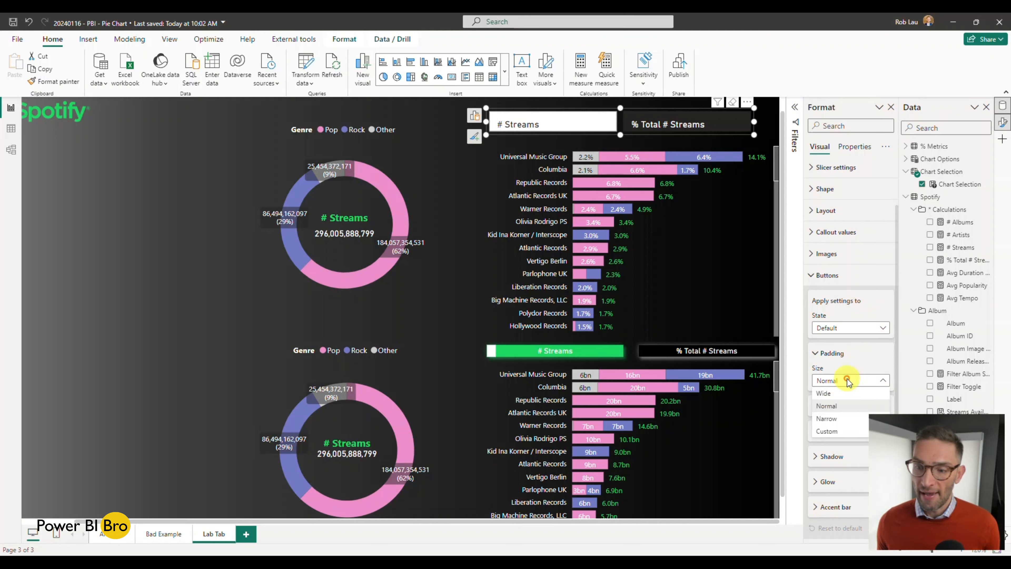
pyautogui.click(823, 429)
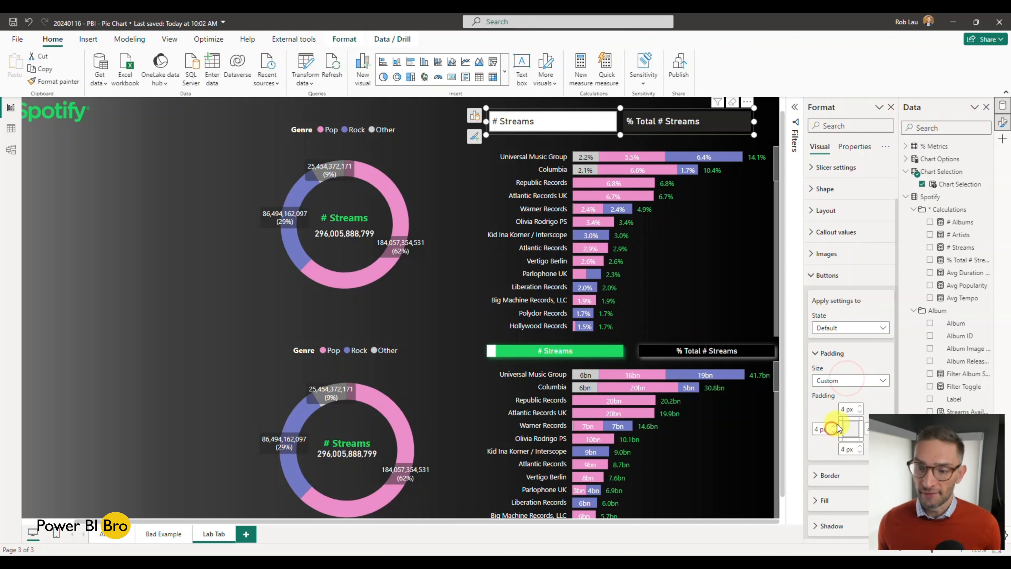
pyautogui.click(861, 411)
pyautogui.click(861, 412)
pyautogui.click(861, 412)
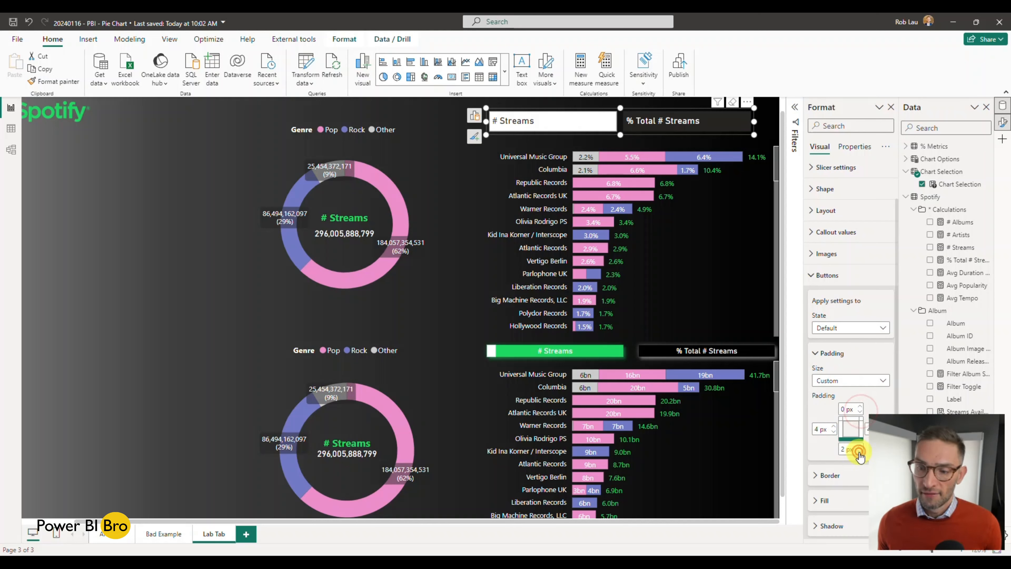
pyautogui.click(859, 452)
pyautogui.click(859, 452)
pyautogui.click(859, 452)
pyautogui.click(859, 451)
# Set the slicer buttons' left and right padding to 0 px and shorten the slicer slightly more
pyautogui.click(834, 432)
pyautogui.click(834, 432)
pyautogui.click(833, 432)
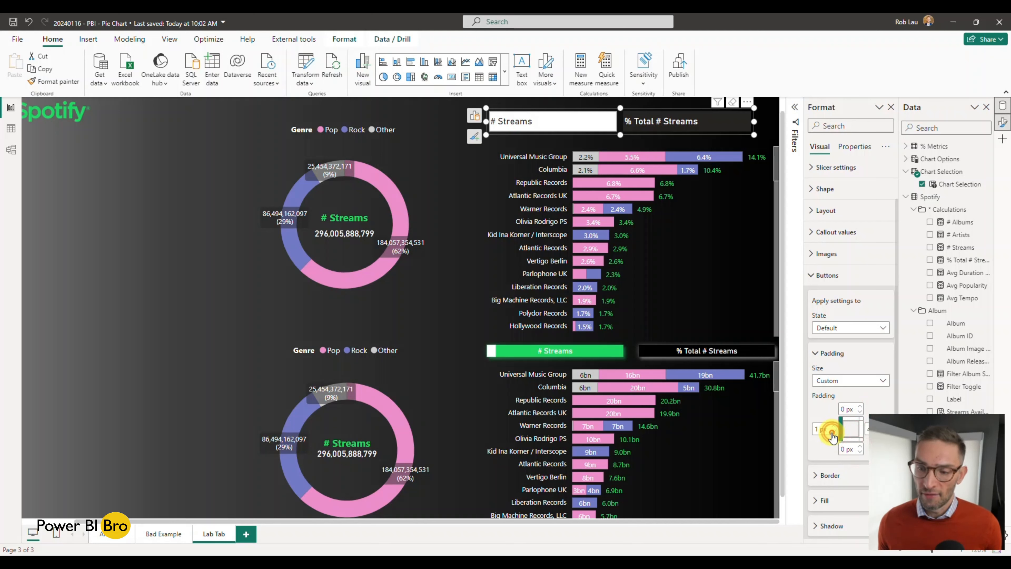
pyautogui.scroll(-1, 840, 398)
pyautogui.scroll(-1, 840, 398)
pyautogui.click(817, 446)
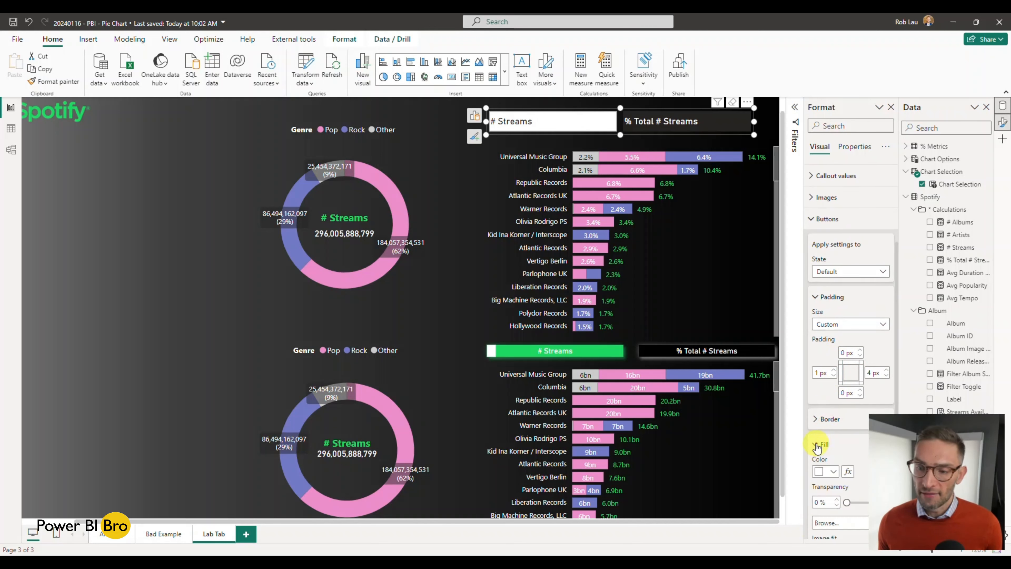
pyautogui.click(886, 376)
pyautogui.click(886, 376)
pyautogui.click(886, 375)
pyautogui.click(886, 376)
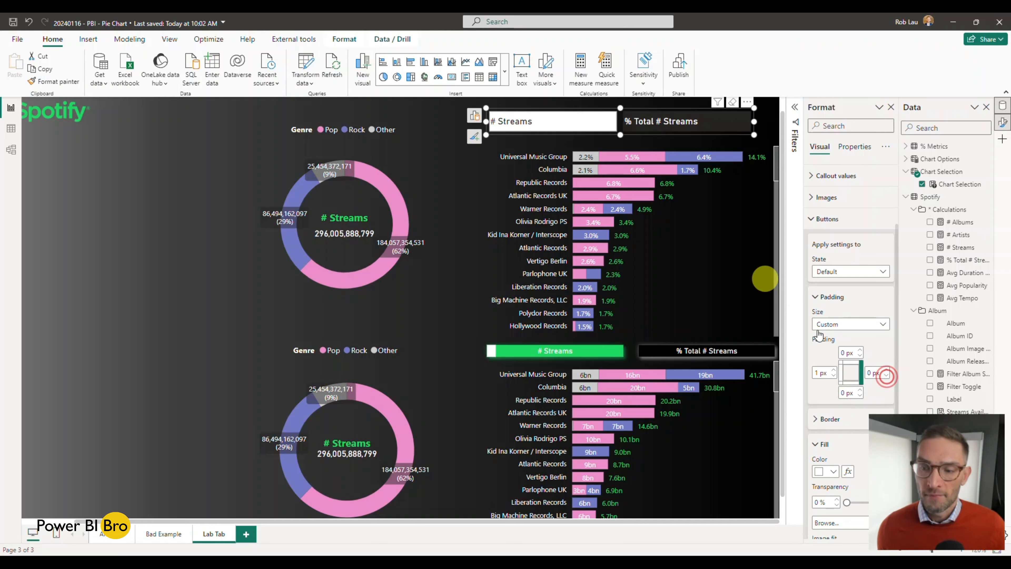
pyautogui.click(834, 376)
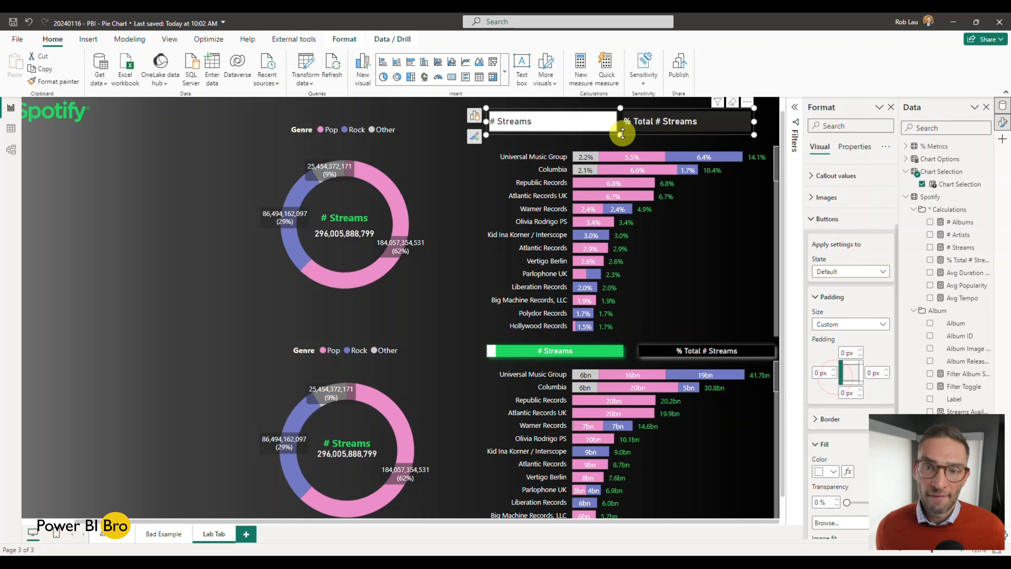
pyautogui.moveTo(620, 135); pyautogui.dragTo(620, 127)
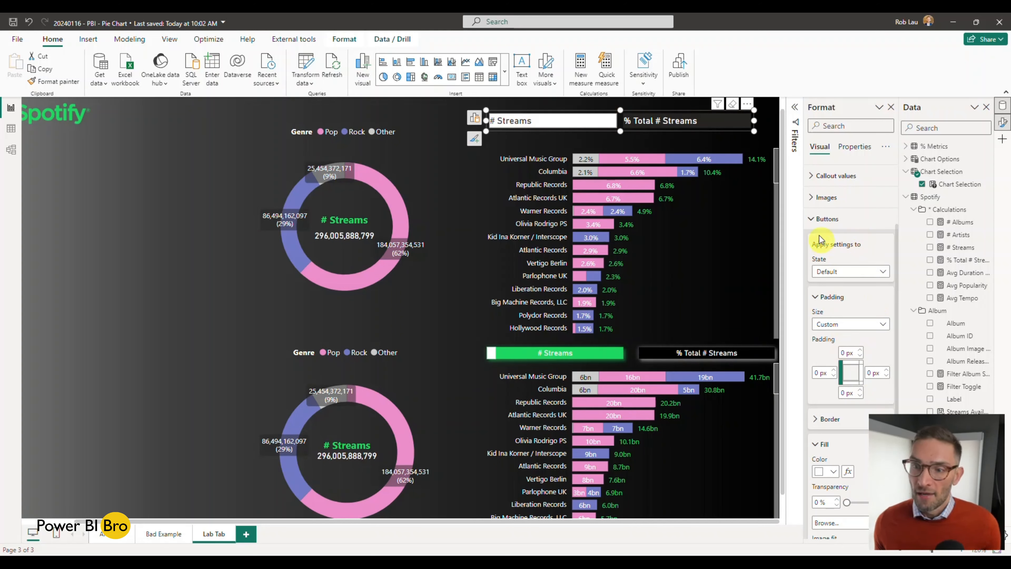
# Center the Chart Selection slicer's callout values horizontally, set their font size to 10, and deselect the slicer
pyautogui.click(820, 219)
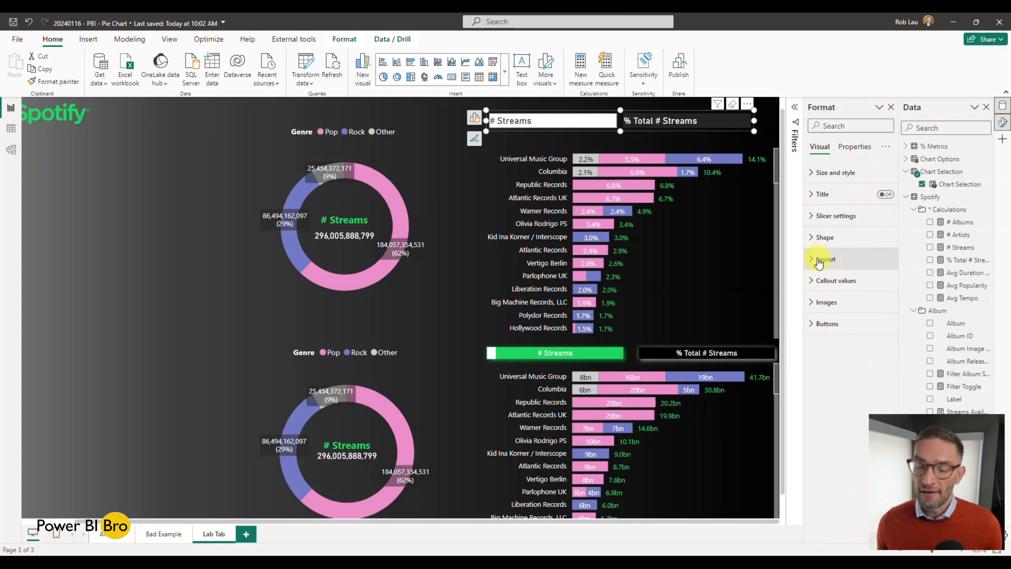
pyautogui.click(818, 280)
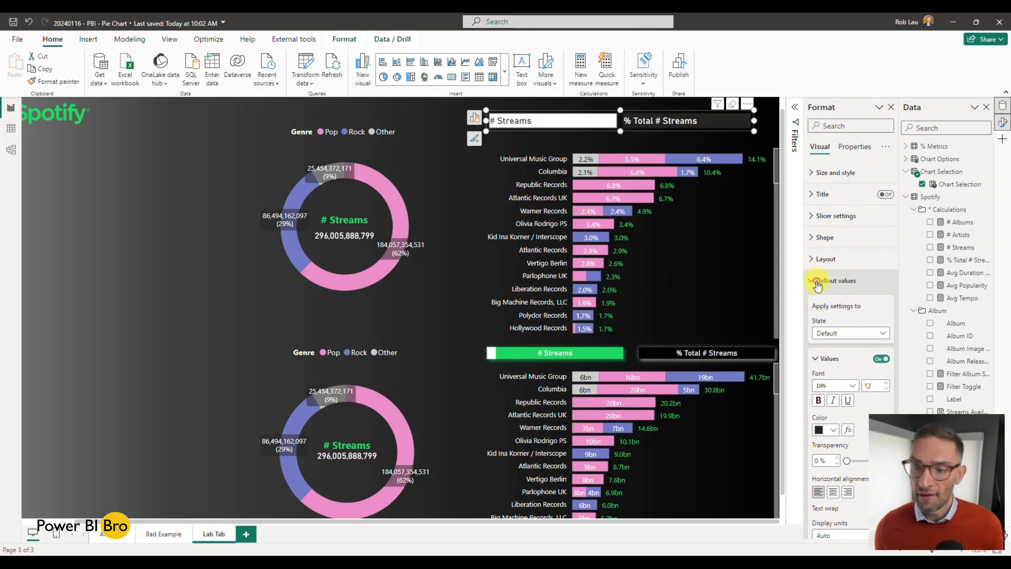
pyautogui.scroll(-1, 820, 279)
pyautogui.click(835, 438)
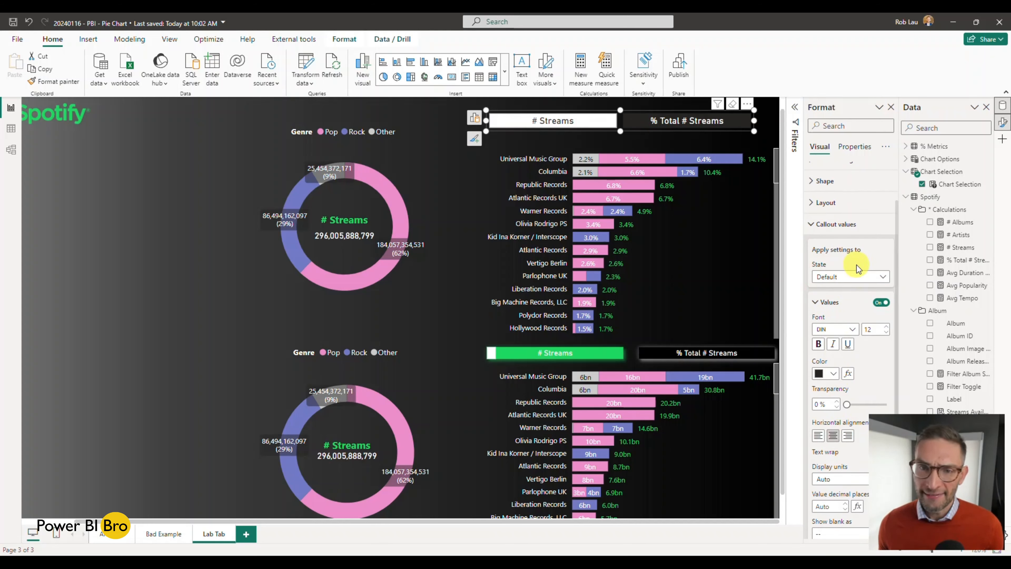
pyautogui.click(886, 333)
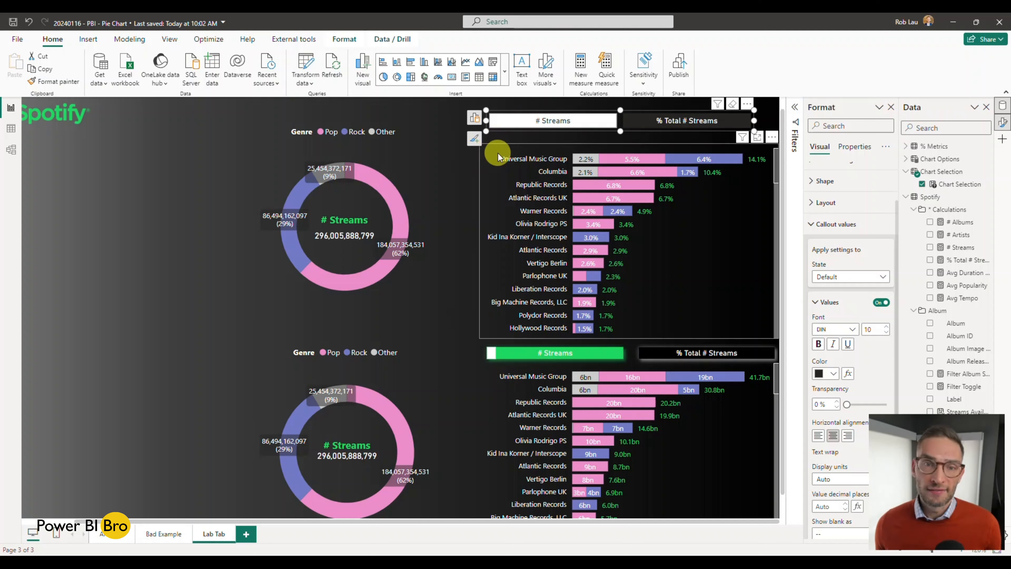
pyautogui.click(501, 138)
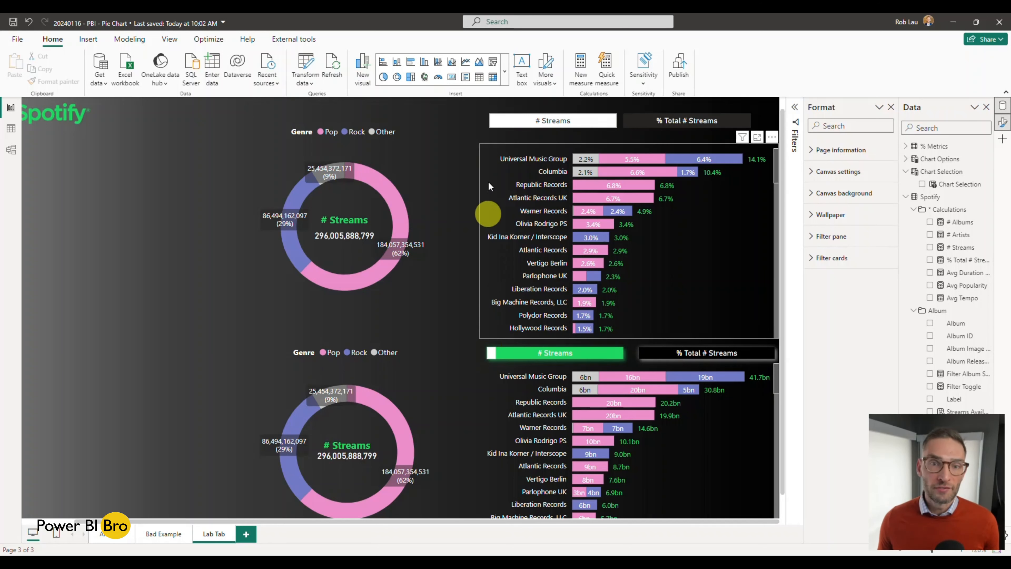
# Copy the lower slicer's formatting to the Chart Selection slicer with Format Painter, then make it slightly taller and extend its left edge
pyautogui.click(482, 357)
pyautogui.click(59, 82)
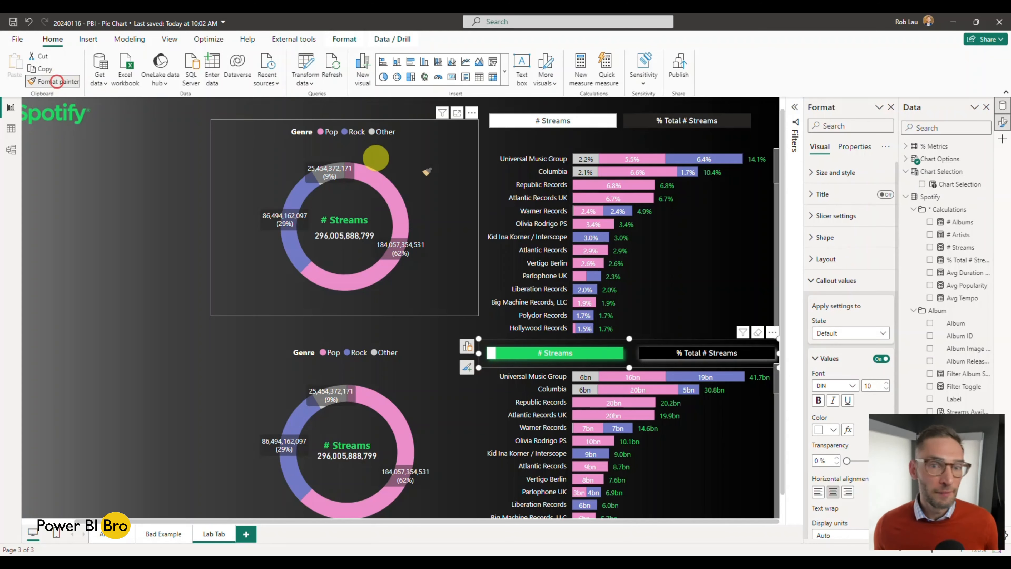
pyautogui.click(512, 123)
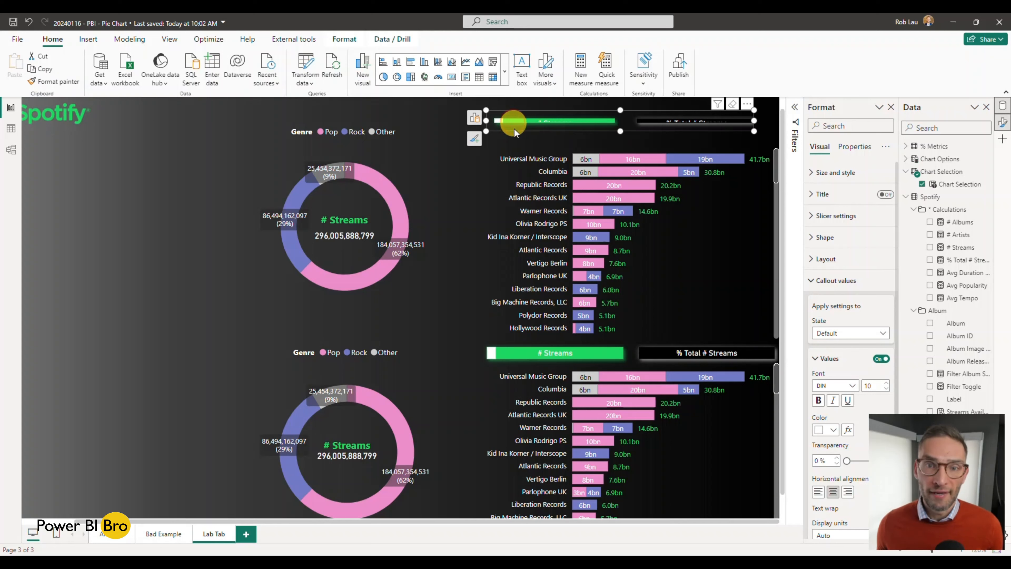
pyautogui.moveTo(618, 130); pyautogui.dragTo(621, 139)
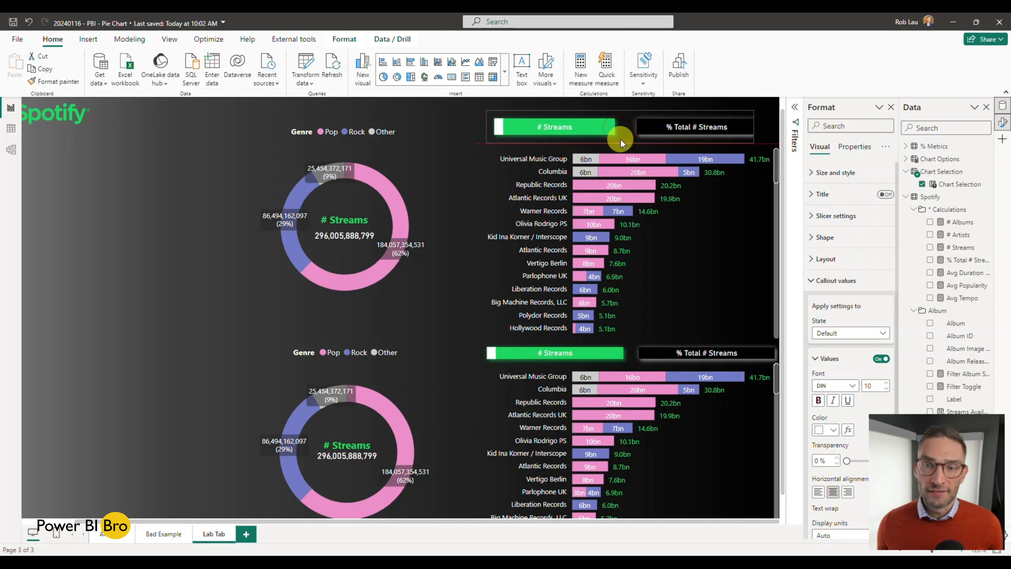
pyautogui.moveTo(484, 126); pyautogui.dragTo(476, 127)
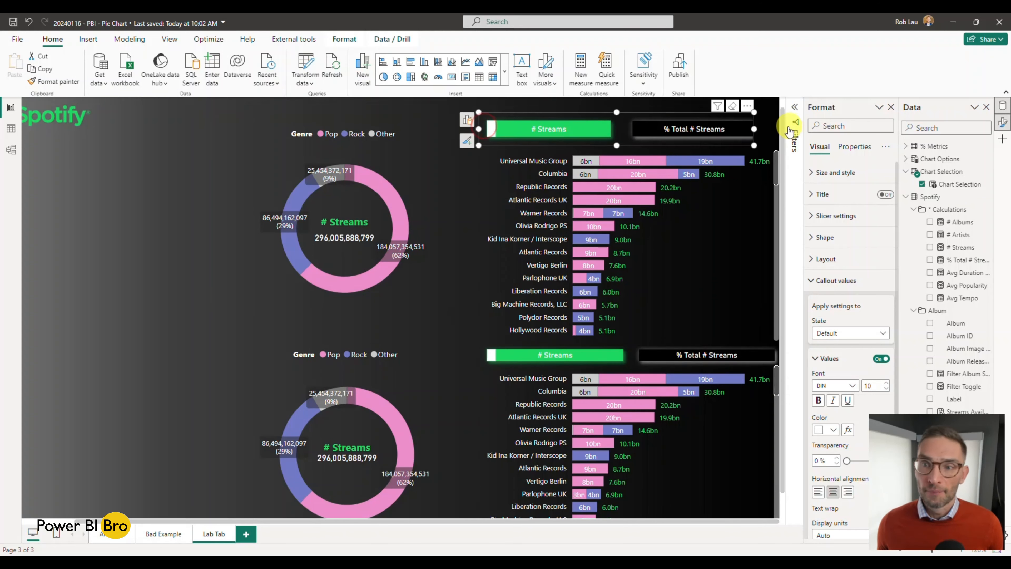
# Extend the upper Chart Selection slicer's right edge to the page margin and test toggling between # Streams and % Total # Streams
pyautogui.moveTo(754, 128); pyautogui.dragTo(779, 128)
pyautogui.click(671, 131)
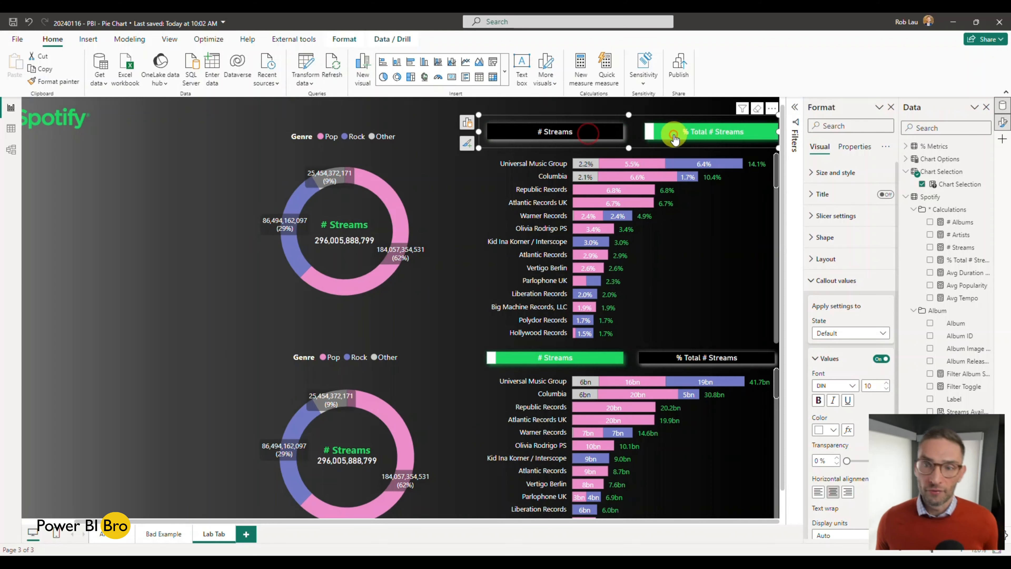
pyautogui.click(566, 135)
pyautogui.click(663, 129)
pyautogui.click(595, 133)
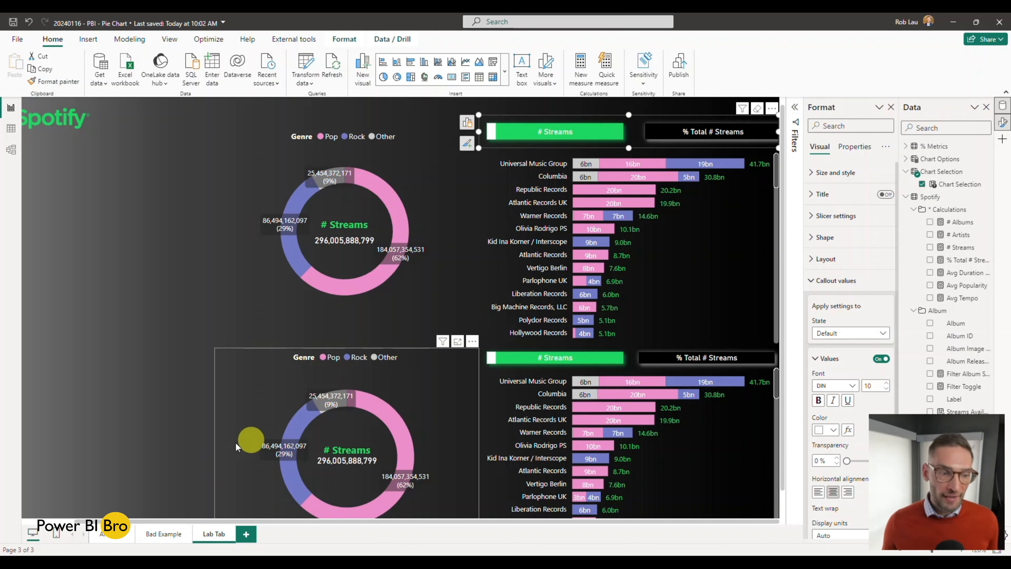
# Compare the Bad Example page's # Streams by Label pie chart with the Lab Tab charts, and try the upper slicer's % Total # Streams option
pyautogui.click(170, 536)
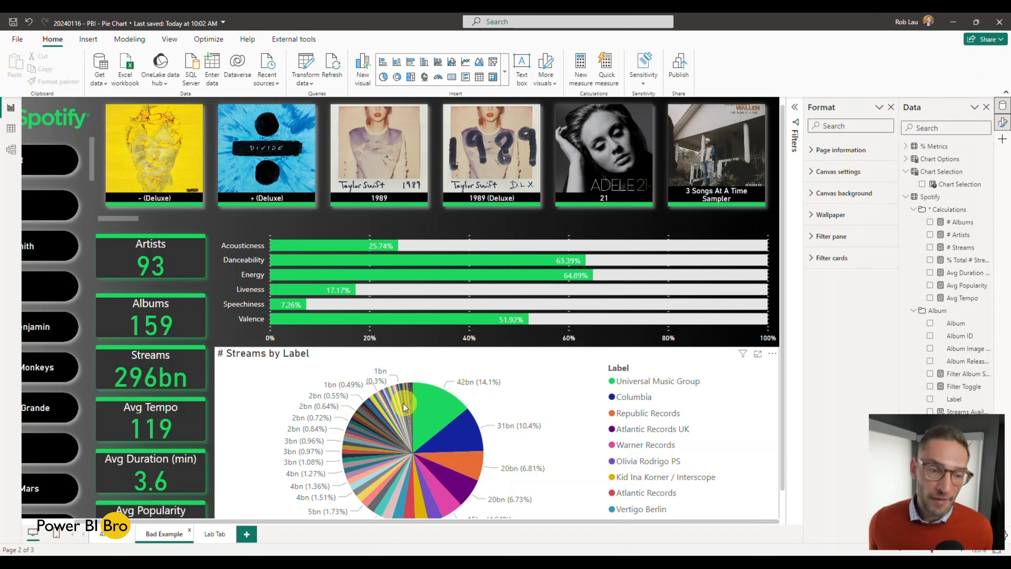
pyautogui.click(211, 536)
pyautogui.click(163, 535)
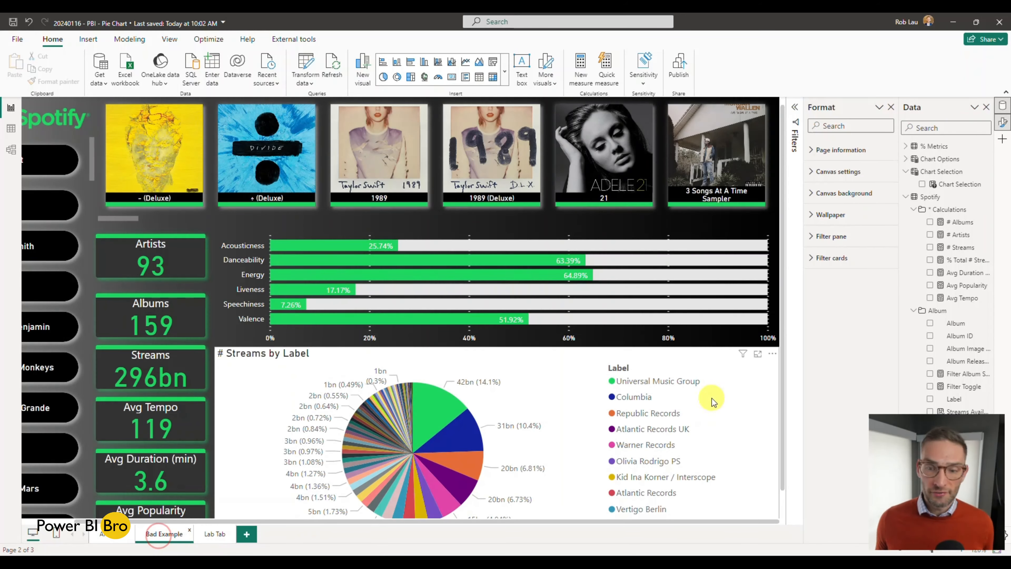
pyautogui.click(214, 534)
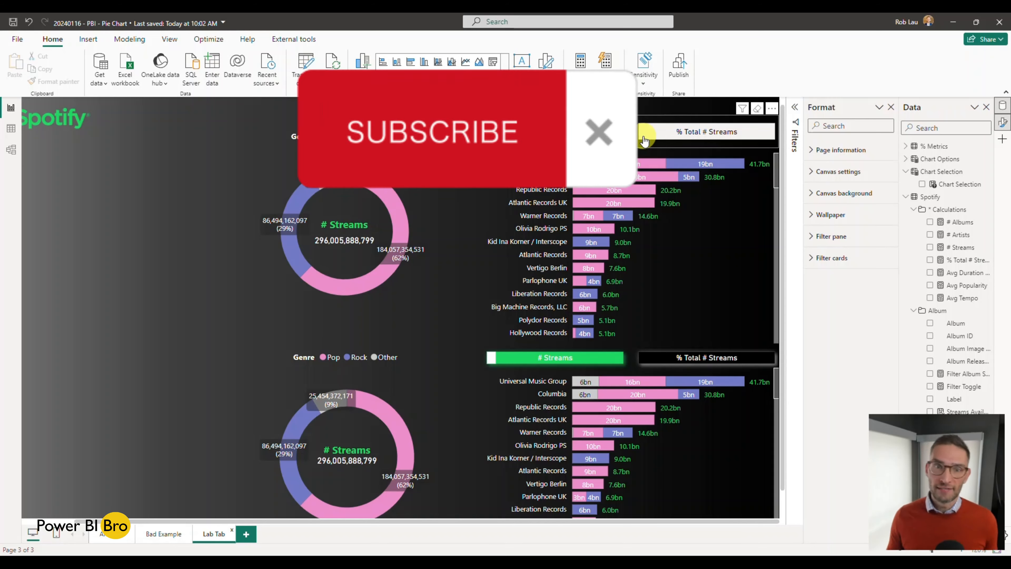
pyautogui.click(696, 132)
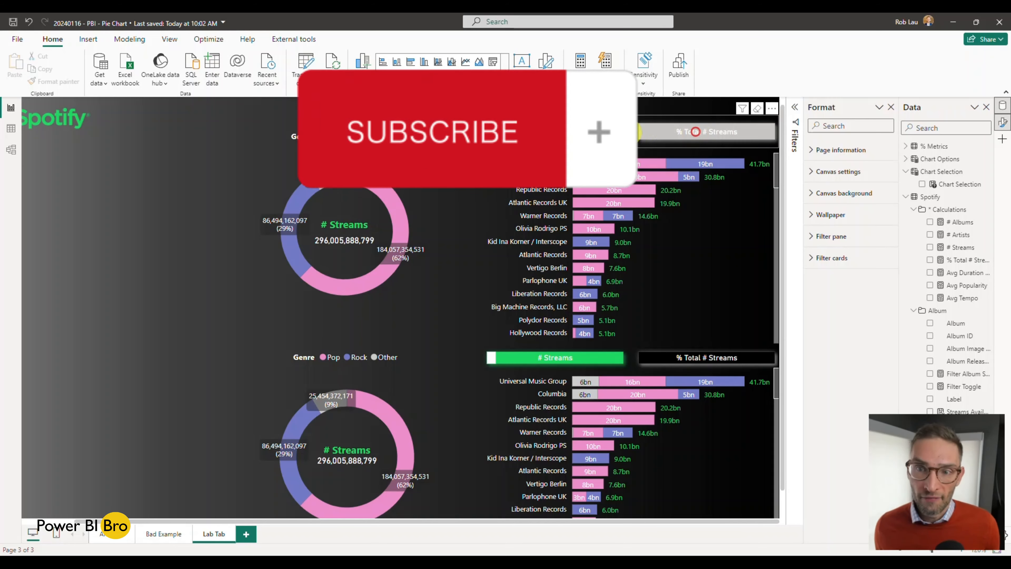
pyautogui.click(695, 132)
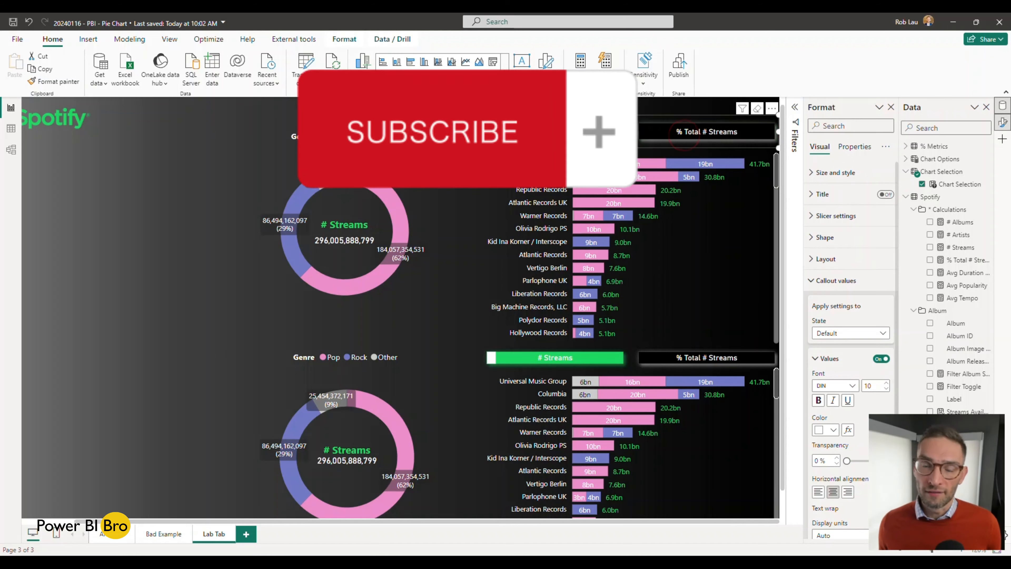